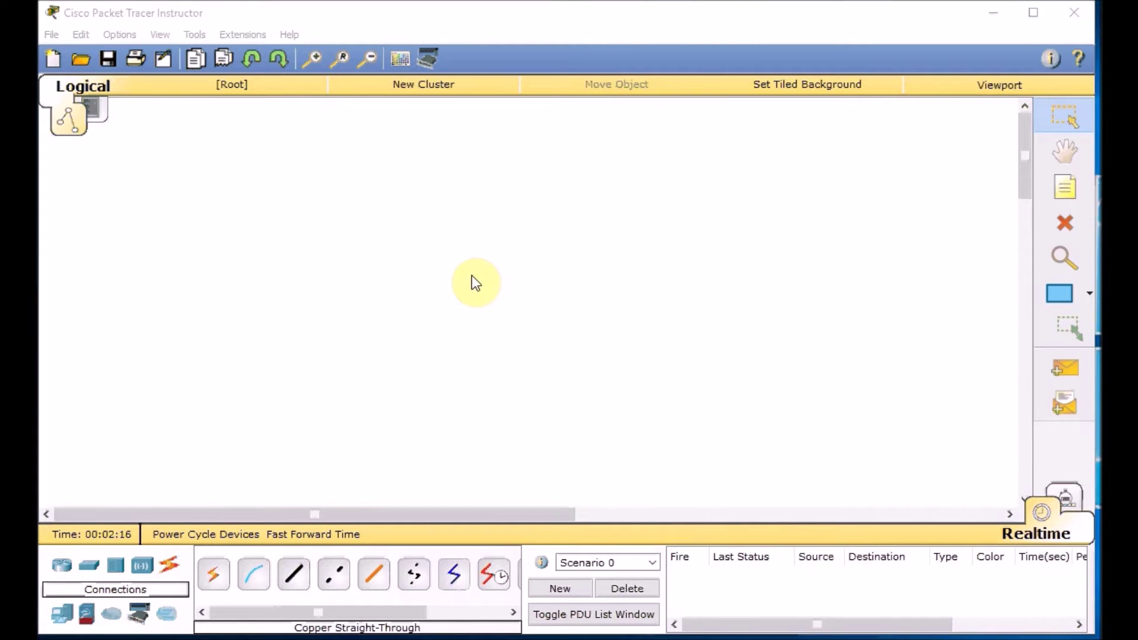
Step: Place a 2911 router and wrap it in a new cluster named Internet
click(60, 570)
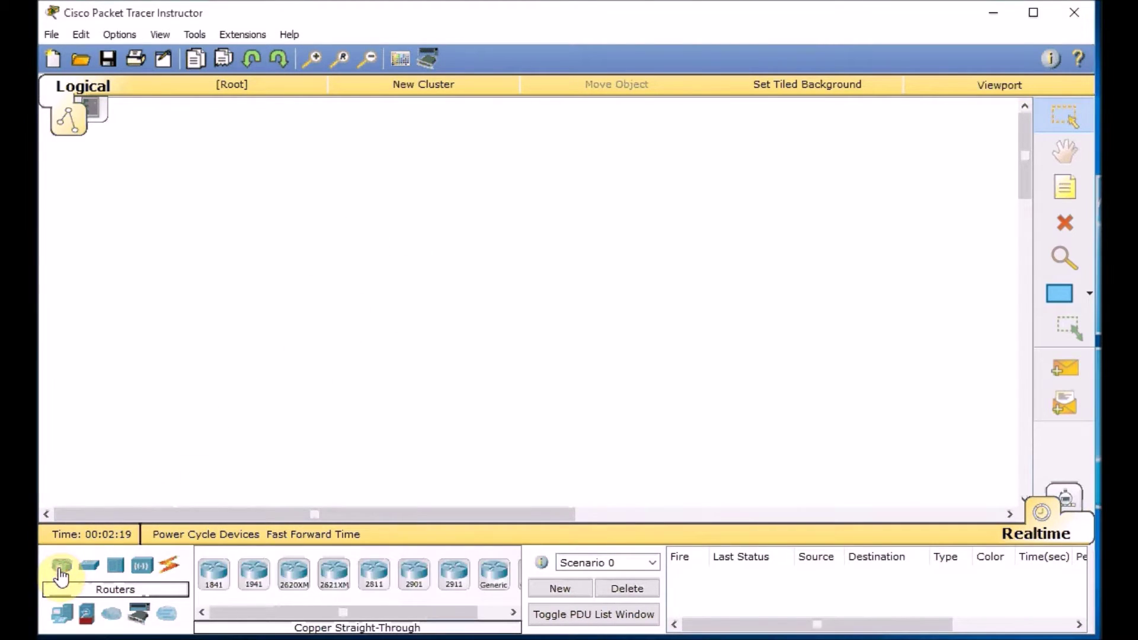
click(452, 574)
click(777, 251)
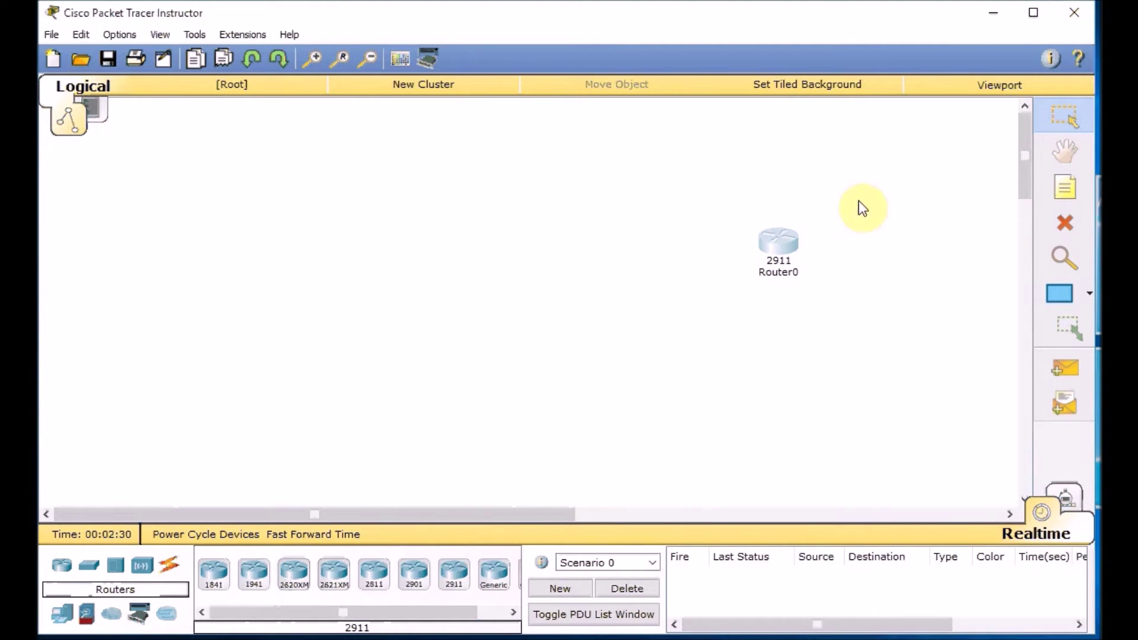
click(418, 80)
click(777, 267)
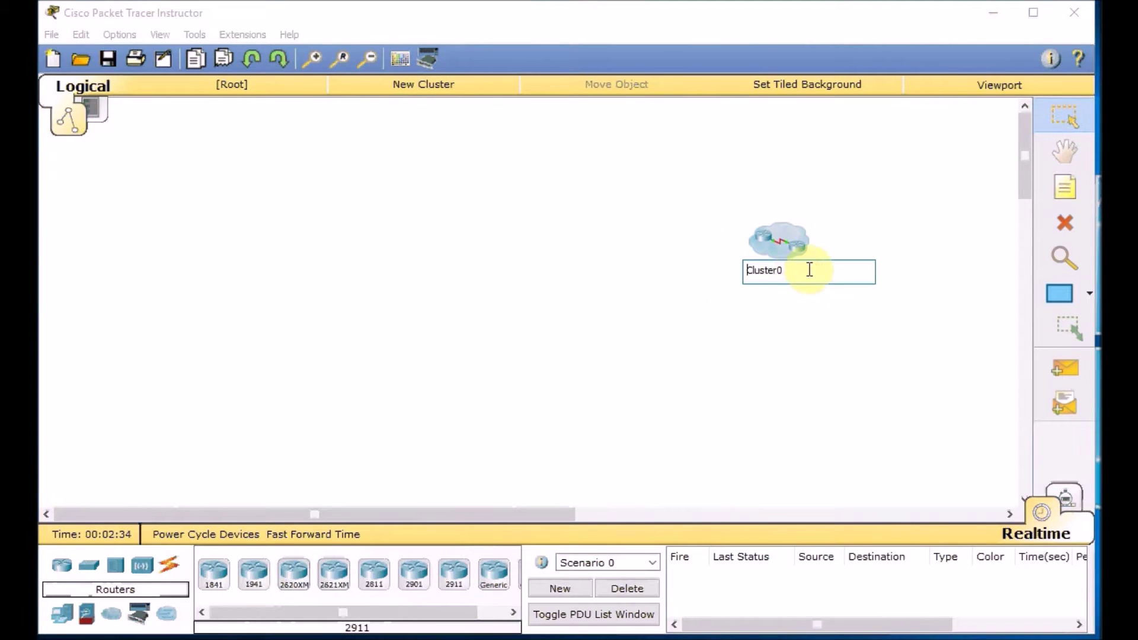
text(Internet)
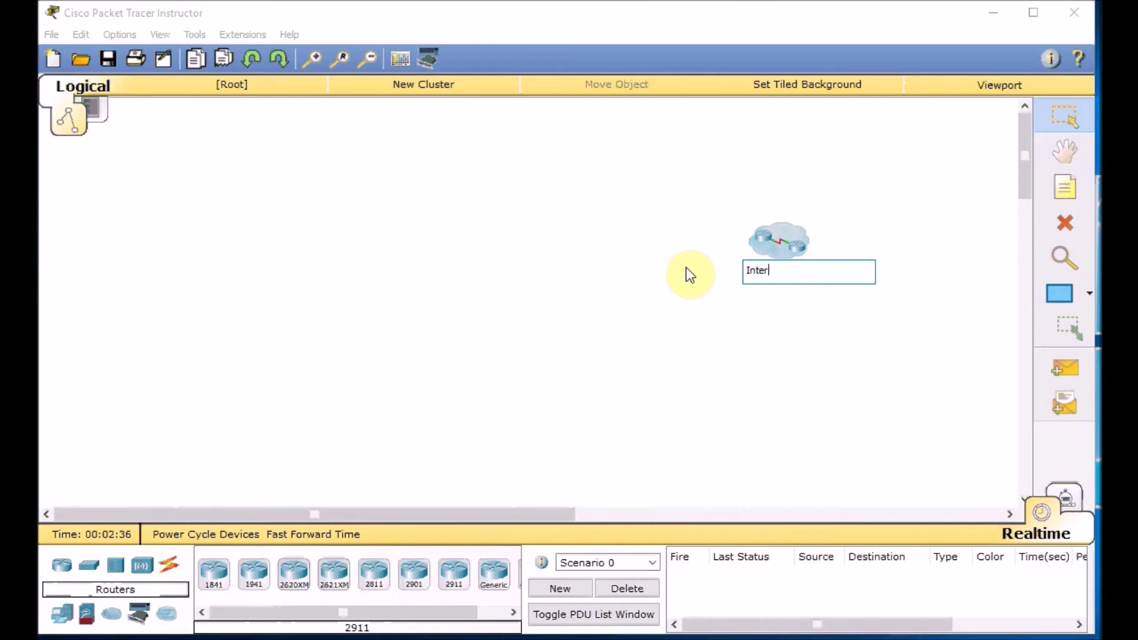
click(686, 269)
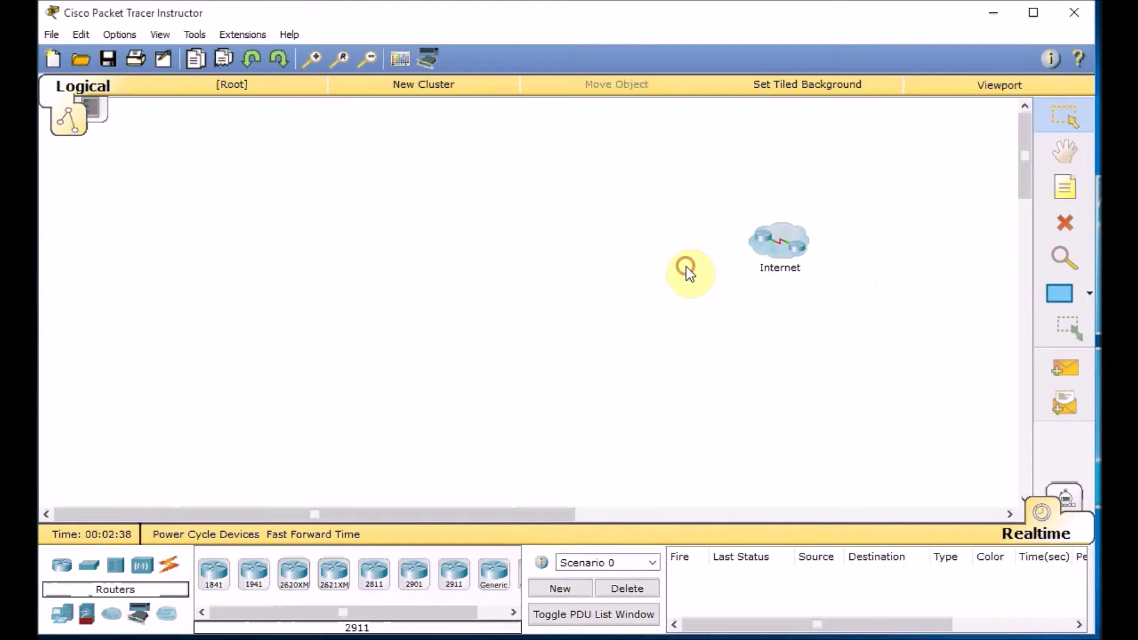
Step: Open Router0's command line from inside the Internet cluster
double_click(778, 240)
click(773, 240)
click(511, 140)
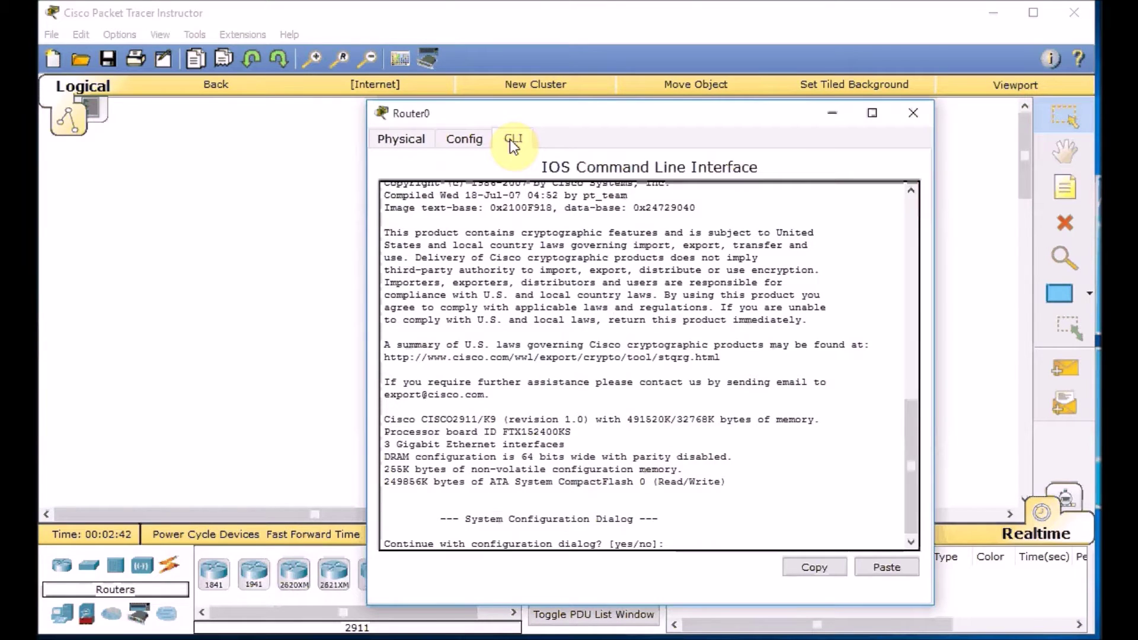
Step: Decline the initial setup dialog and enter global configuration mode with en and conf t
text(n)
key(Return)
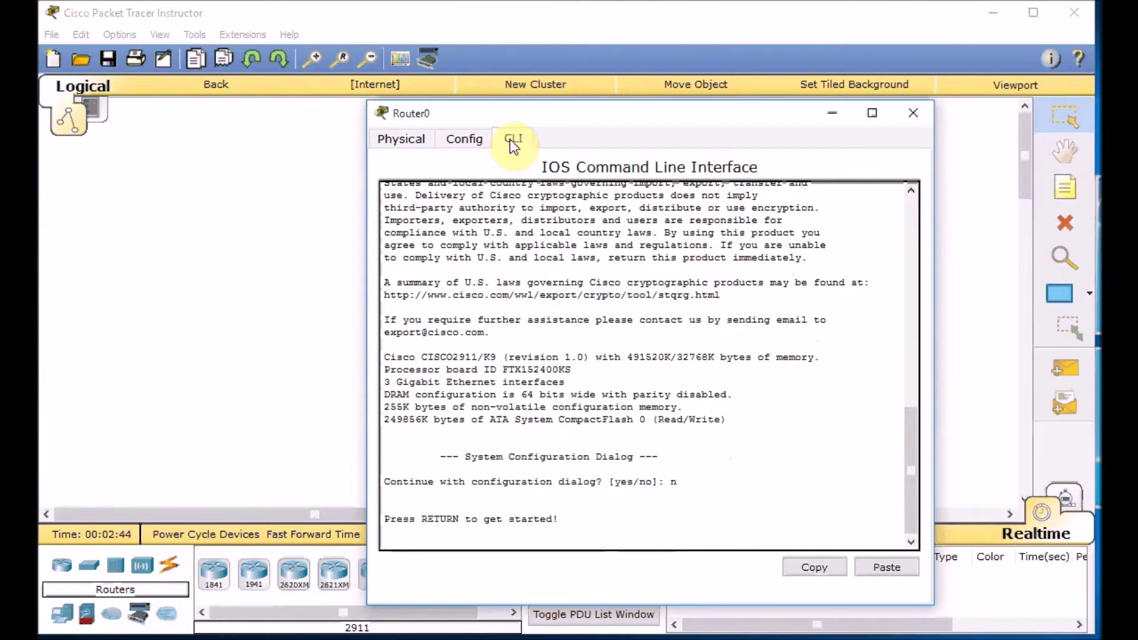
key(Return)
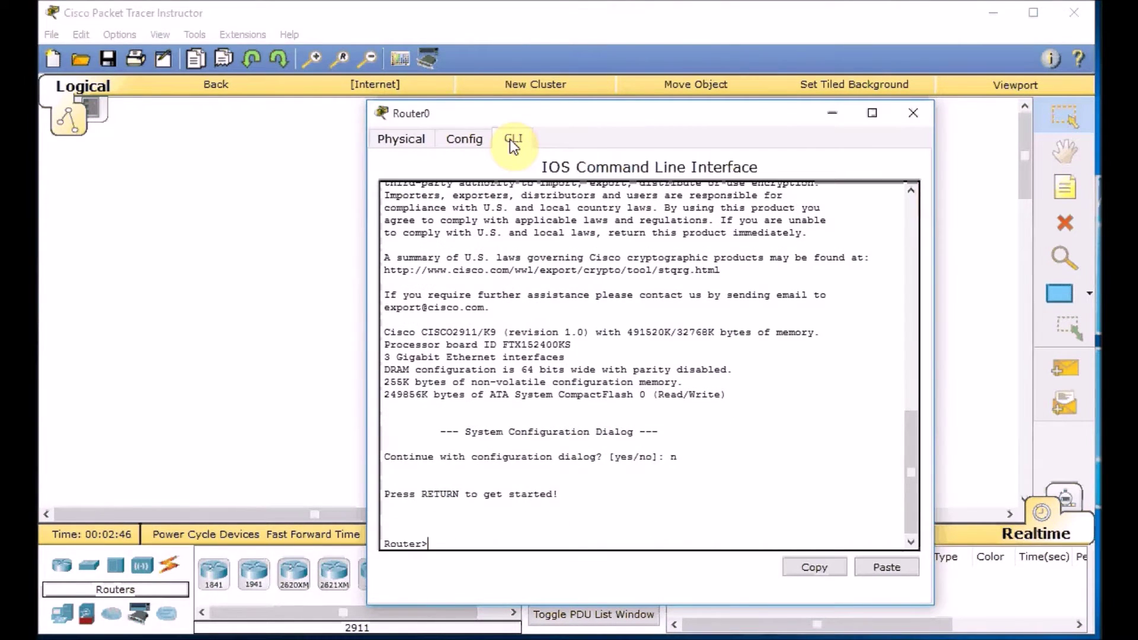
text(en)
key(Return)
key(Return)
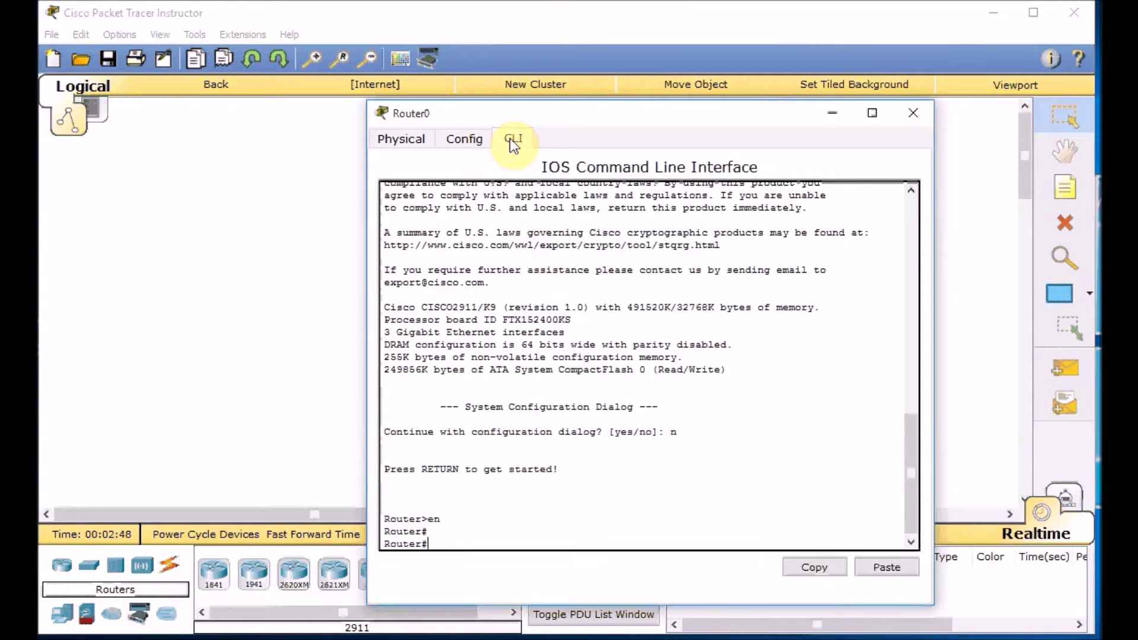
text(conf t)
key(Return)
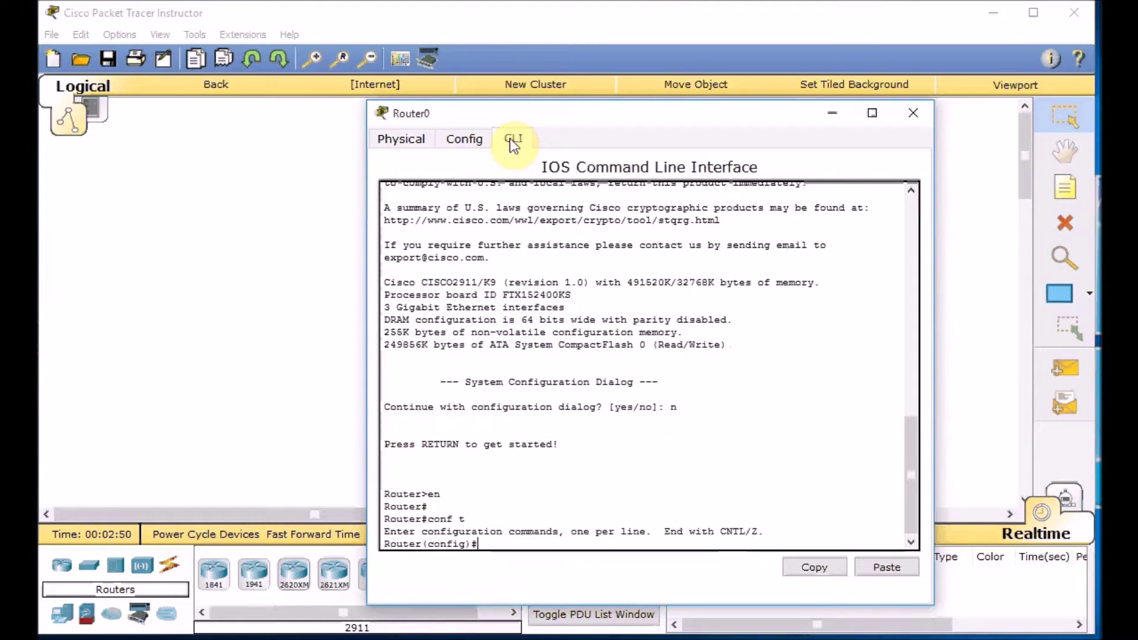
key(Return)
key(Return)
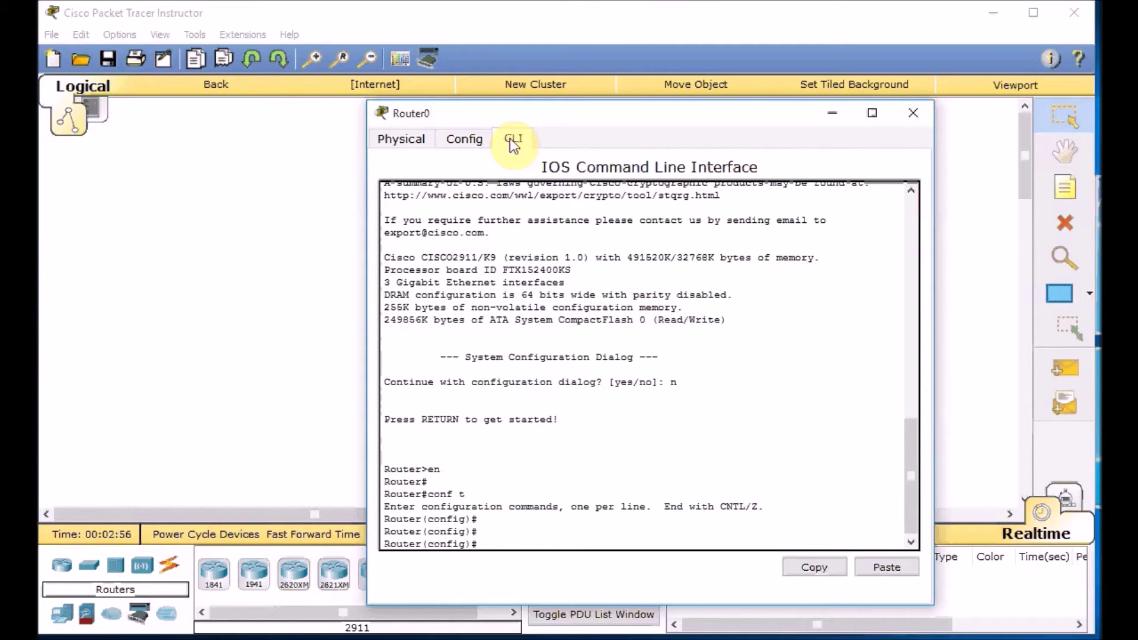
Step: Create Loopback0 with address 8.8.8.8 255.0.0.0
text(int lo)
key(Tab)
text(0)
key(Return)
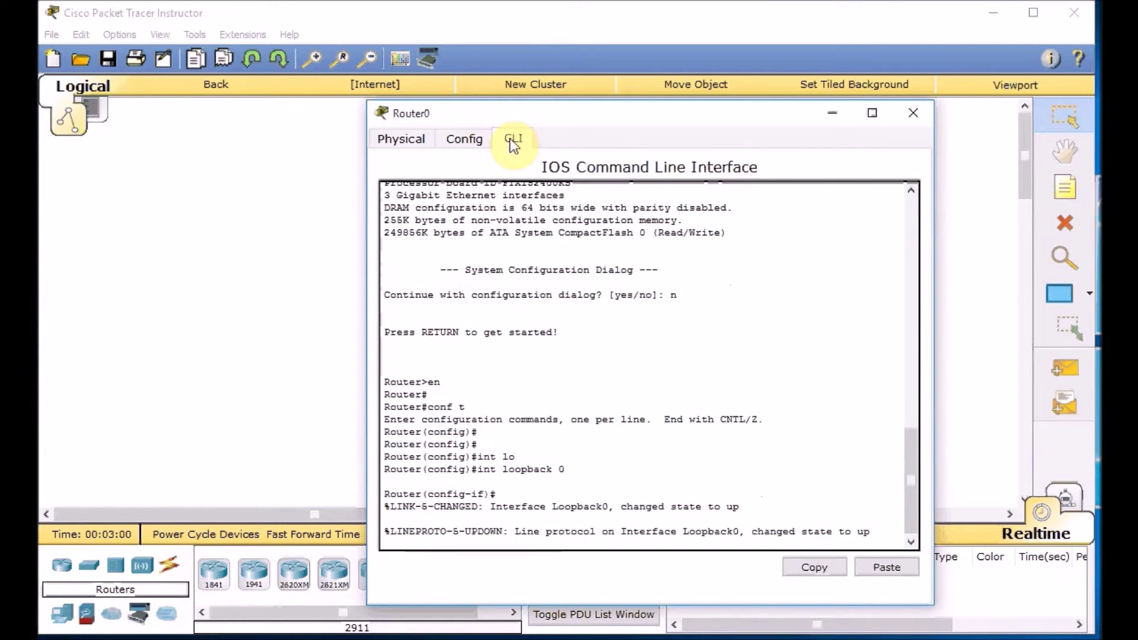
text(ip add)
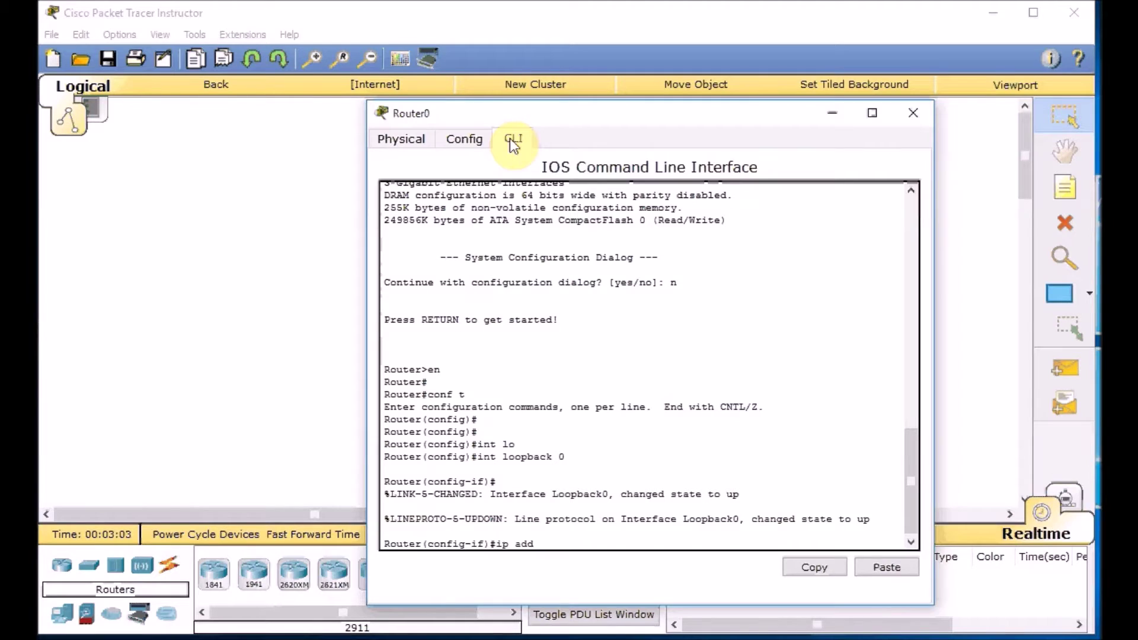
key(Tab)
text(8.8)
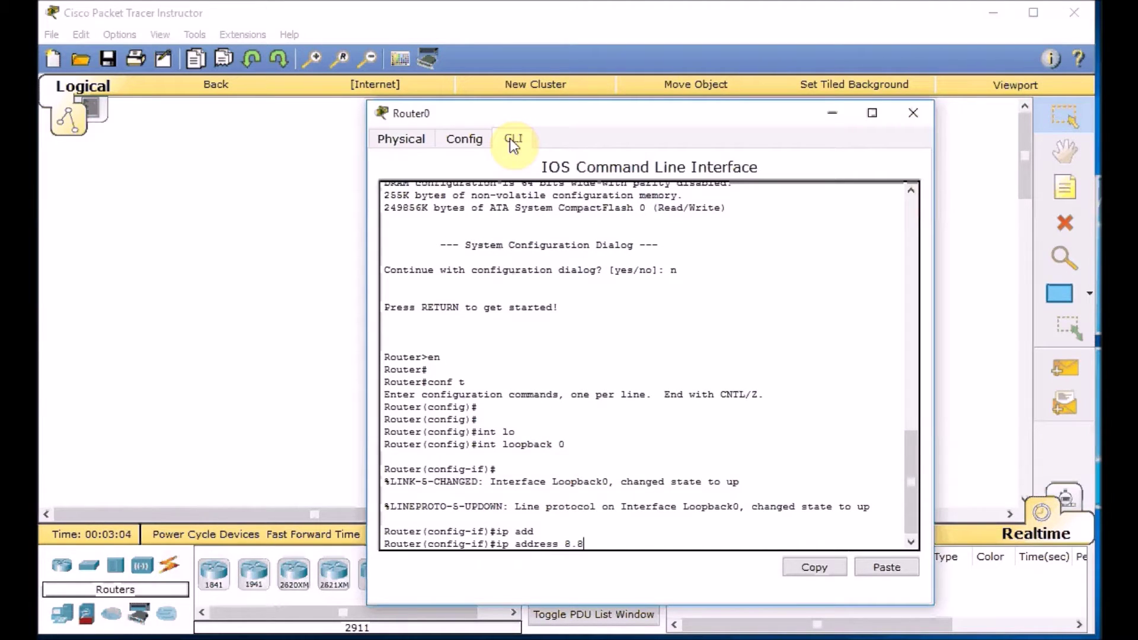
text(.8.8 255.0.0.0)
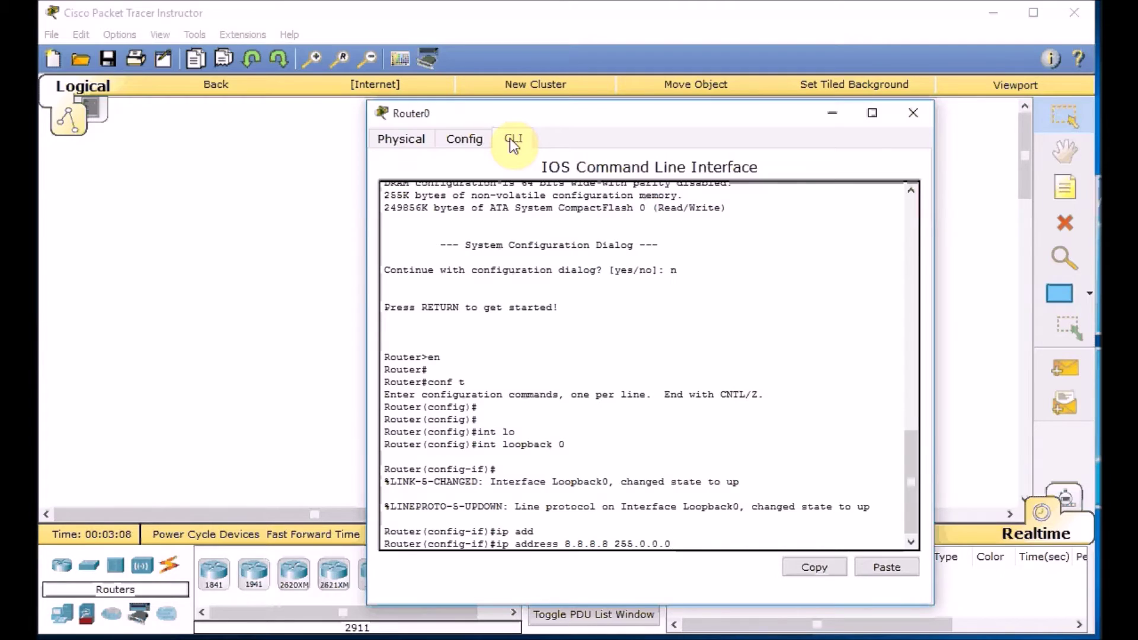
key(Return)
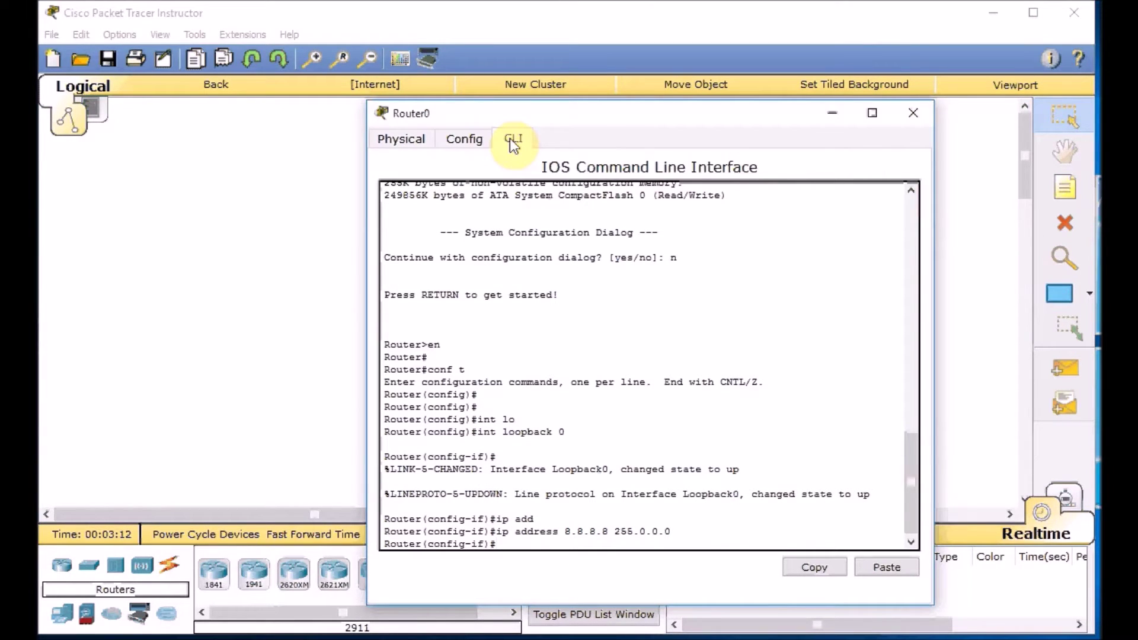
Step: Enable GigabitEthernet0/0 and assign it 175.10.0.1 255.255.255.0
text(int g 0/0)
key(Return)
text(no sh)
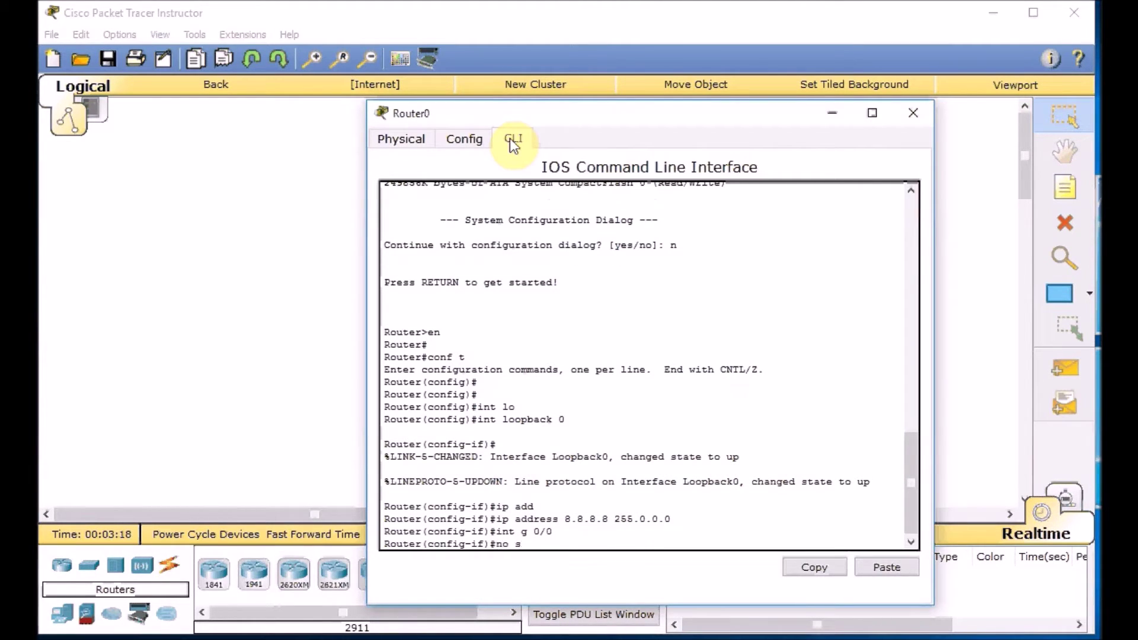
key(Return)
key(Return)
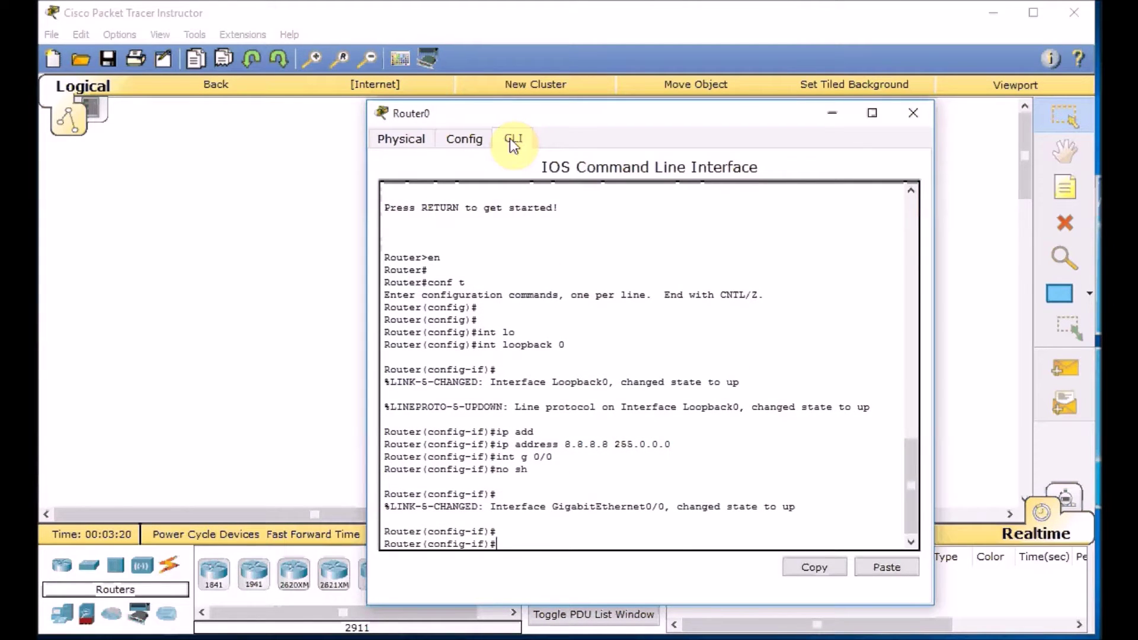
text(ip add)
key(Tab)
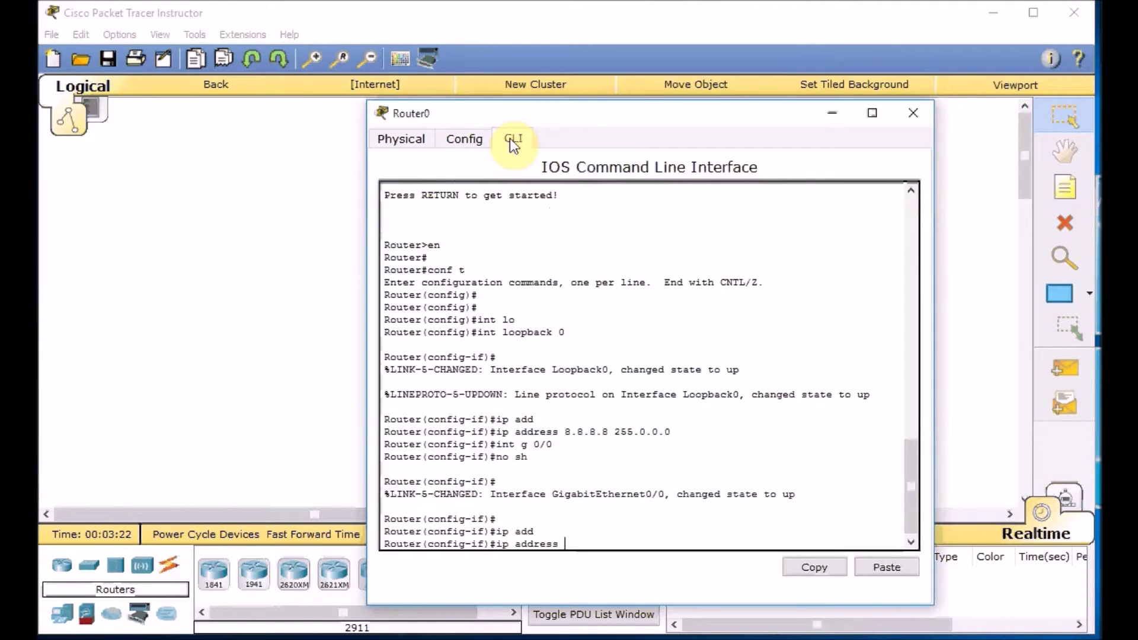
text(175.10.)
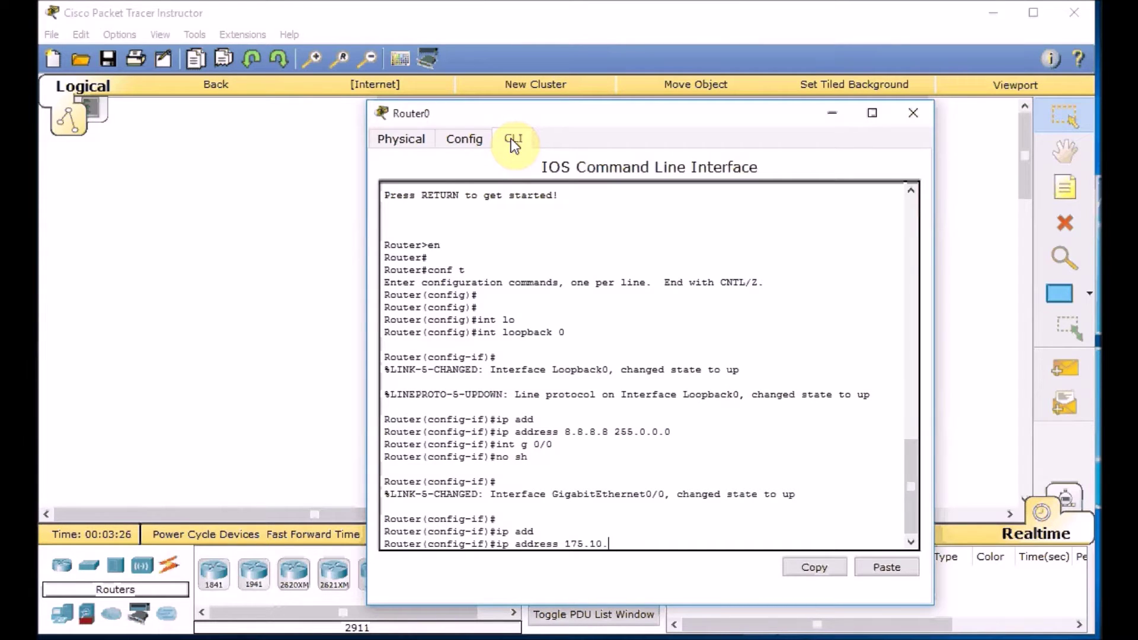
text(0.1 255.255.255.)
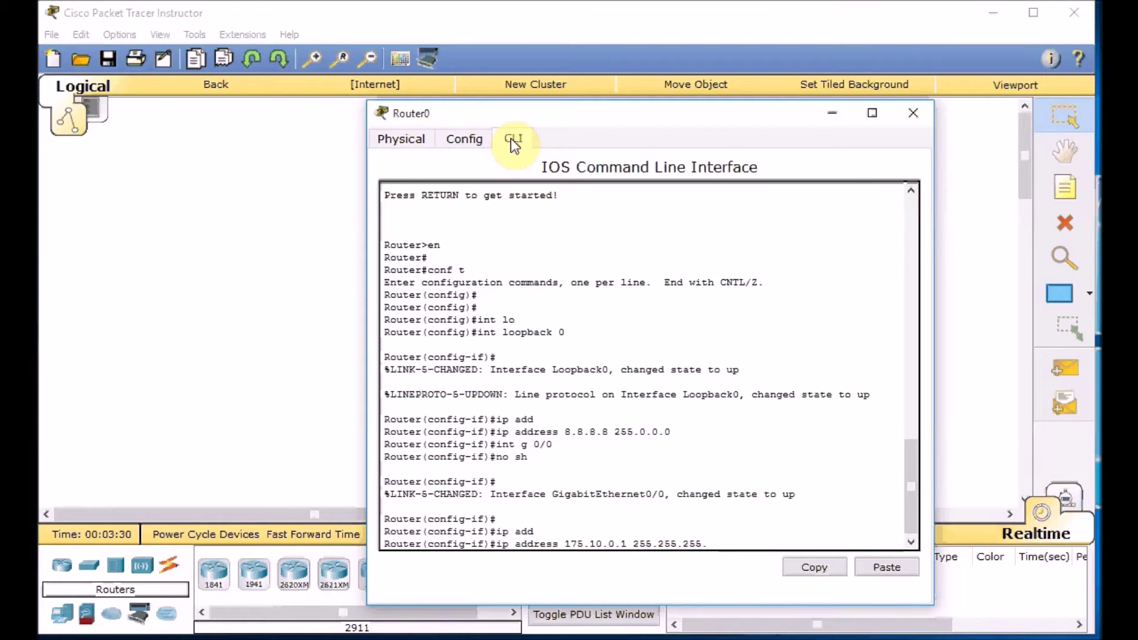
text(0)
key(Return)
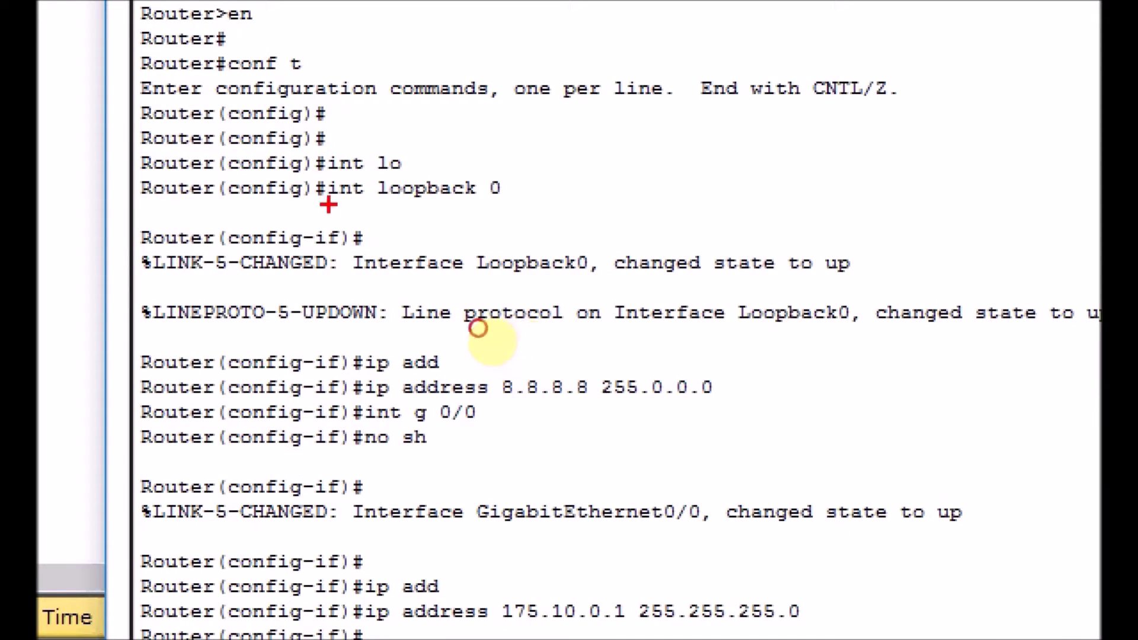
Step: Leave config mode, review the 'sh ip int brie' summary, then close Router0's window
drag(328, 205, 512, 204)
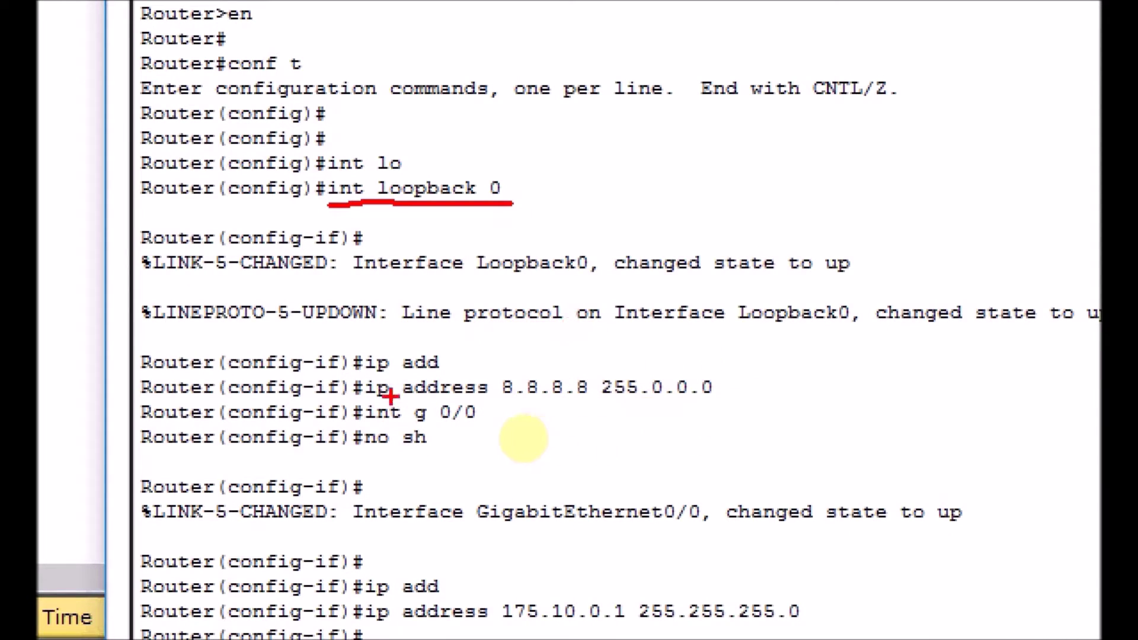
drag(481, 398, 599, 398)
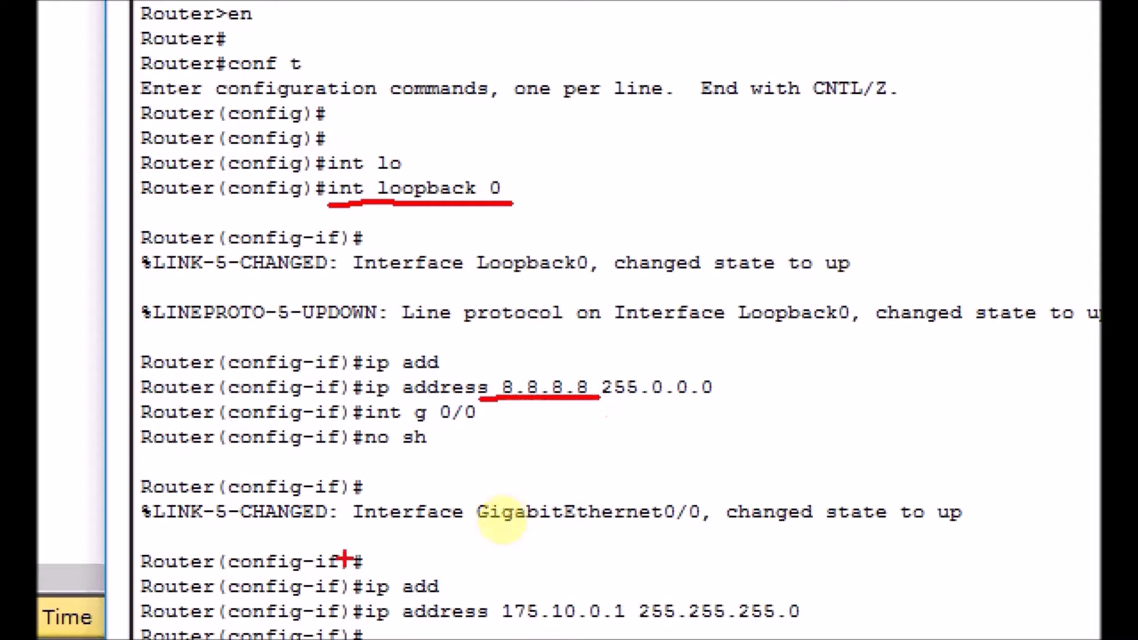
drag(478, 523, 717, 524)
mouse_move(377, 624)
mouse_down()
mouse_move(634, 622)
mouse_move(755, 606)
mouse_up()
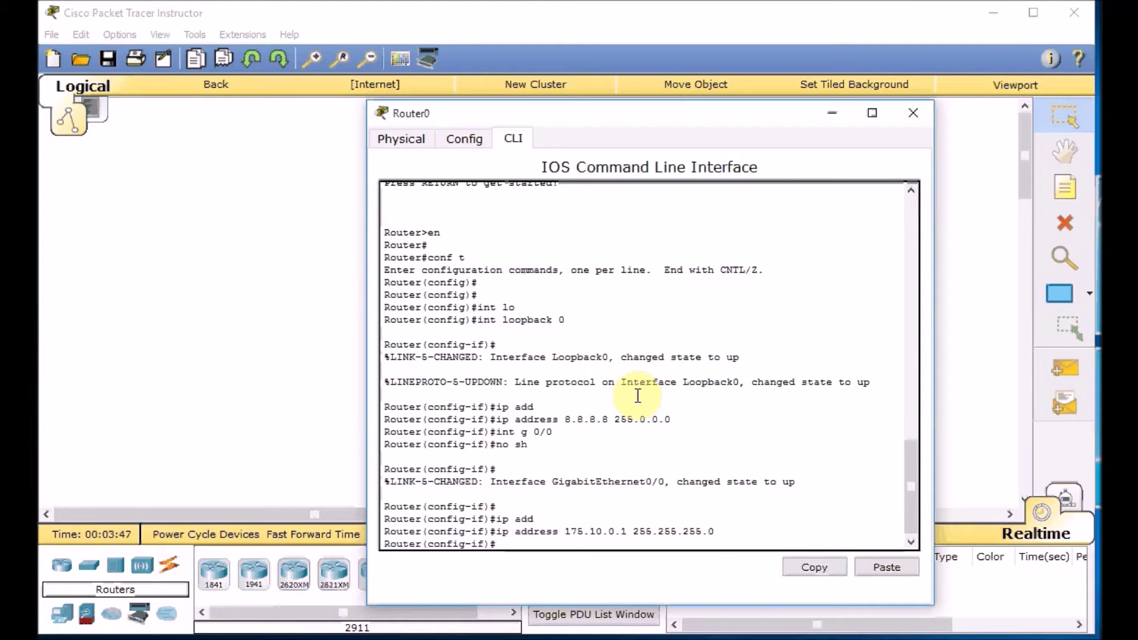
key(ctrl+z)
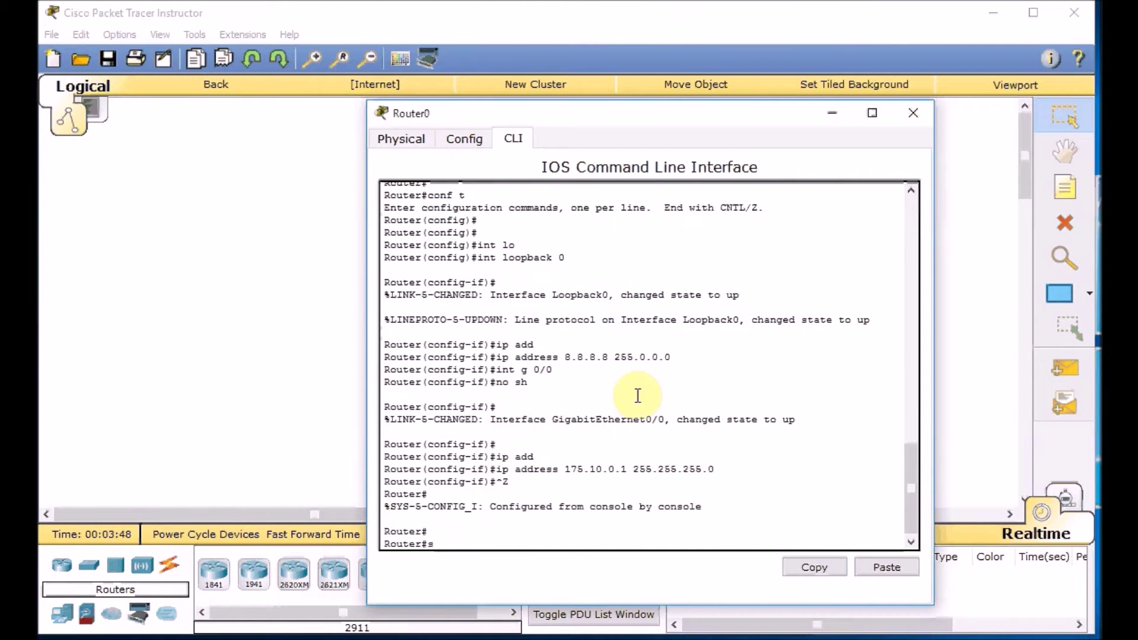
text(sh ip int brie)
key(Return)
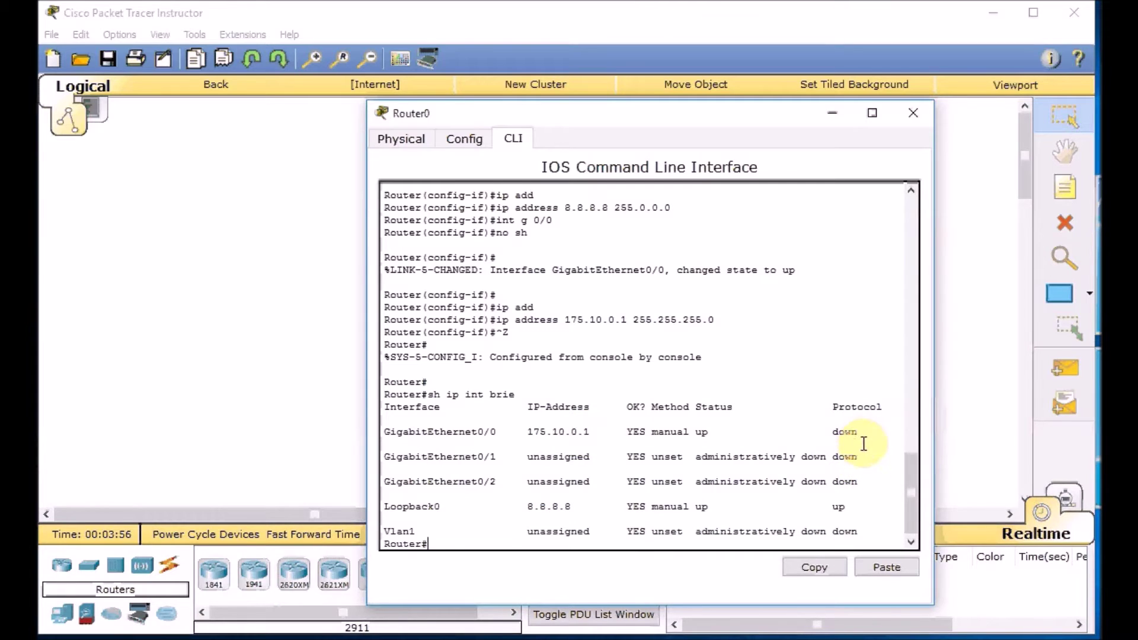
click(912, 114)
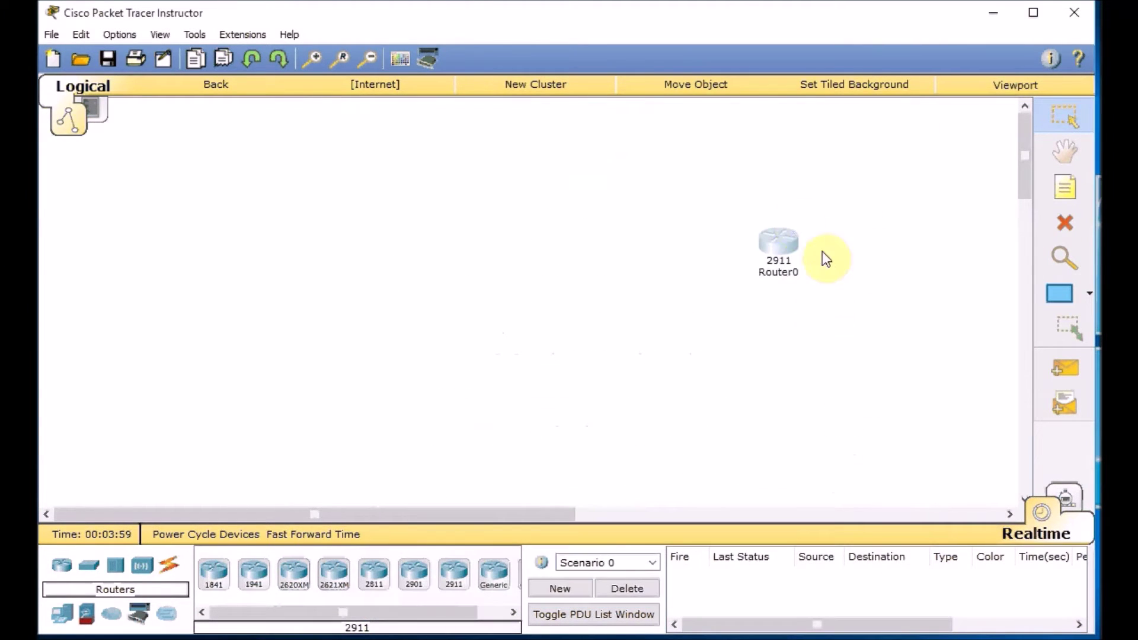
Step: Back at the root view, nudge the Internet cloud and place a second 2911 router, Router1
click(214, 87)
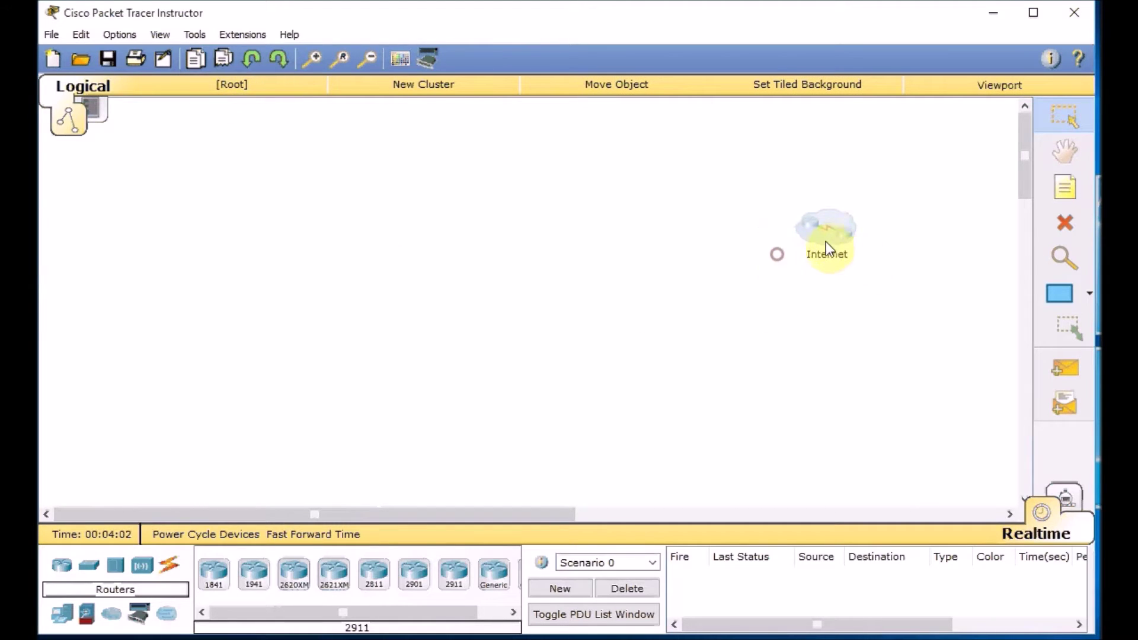
drag(816, 236, 831, 230)
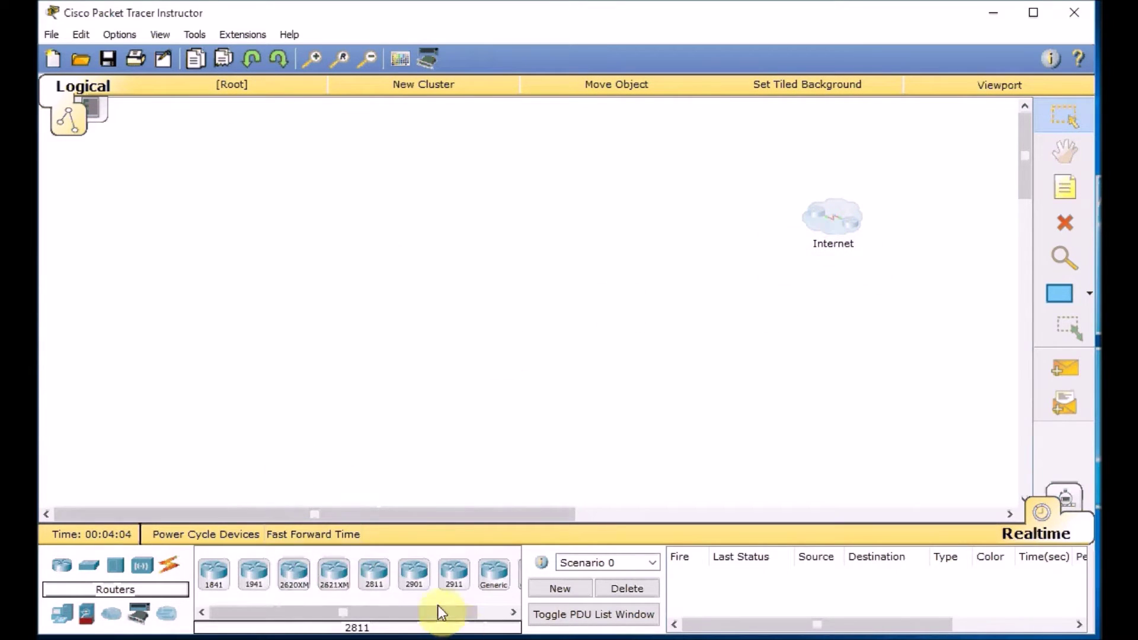
drag(453, 574, 583, 309)
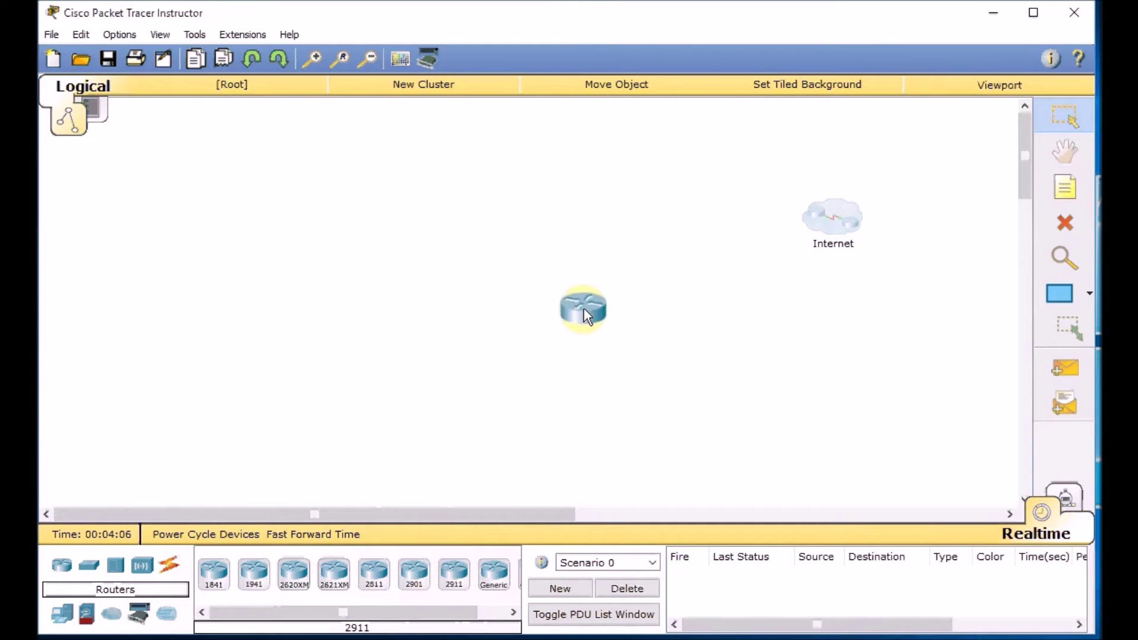
click(591, 315)
Step: Link Router1 GigabitEthernet0/0 to Router0 GigabitEthernet0/0 with a copper cross-over cable
click(169, 565)
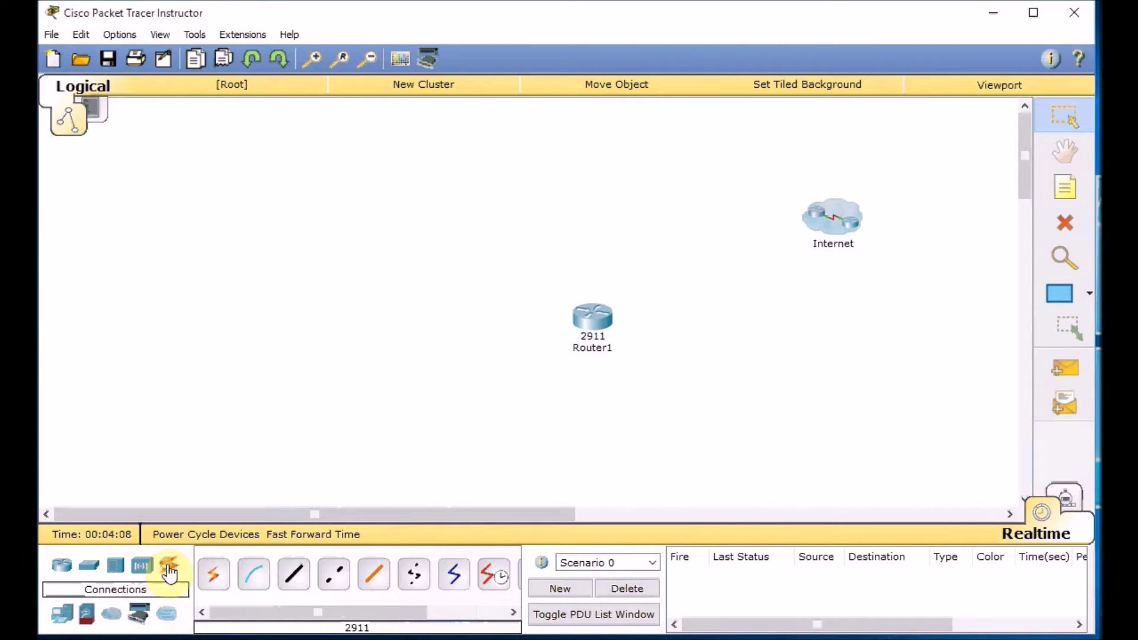
click(334, 574)
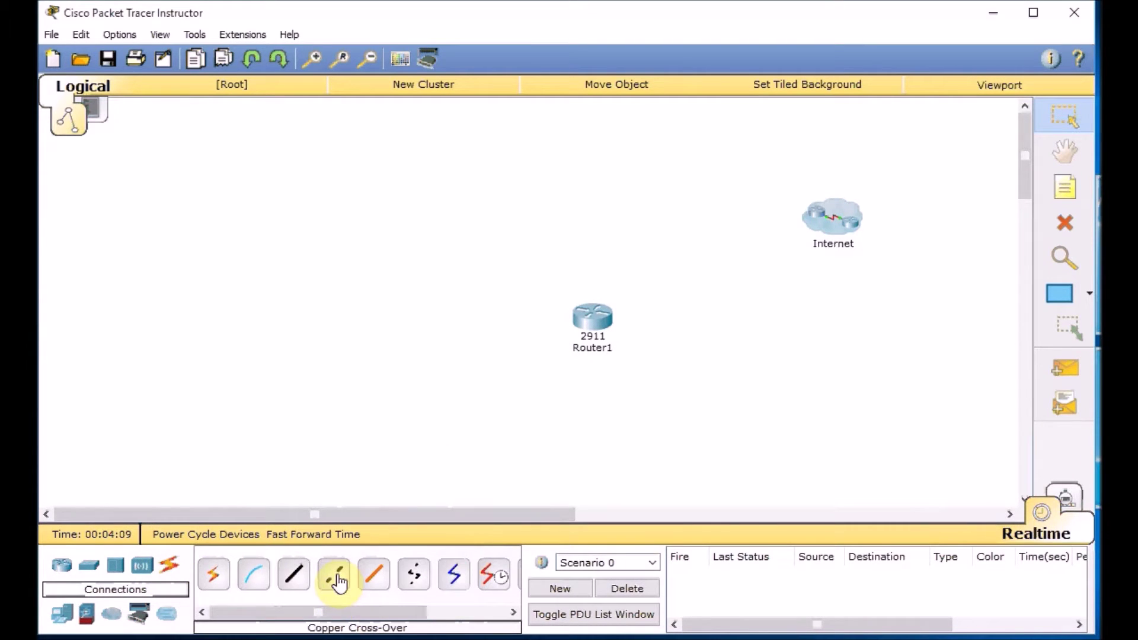
click(596, 320)
click(658, 373)
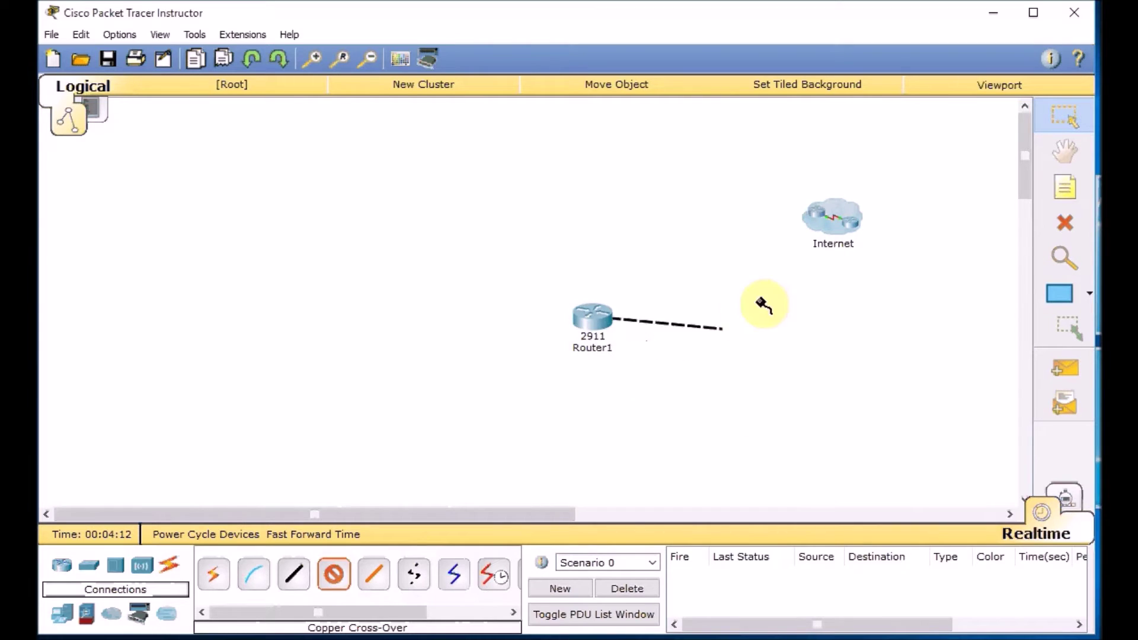
click(821, 227)
mouse_move(870, 233)
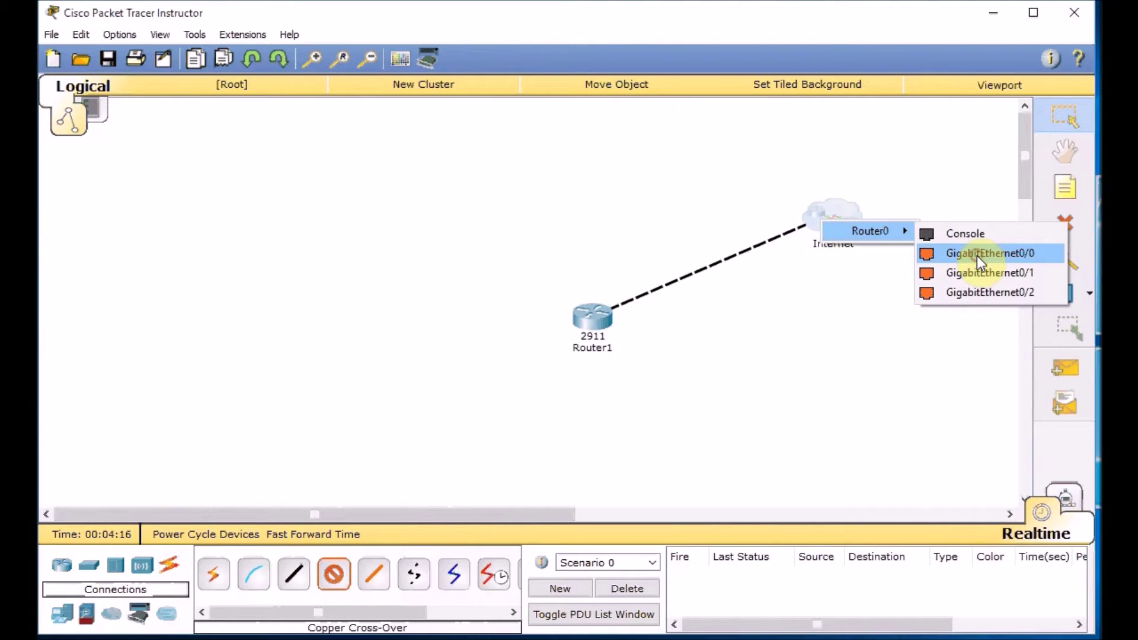
click(976, 256)
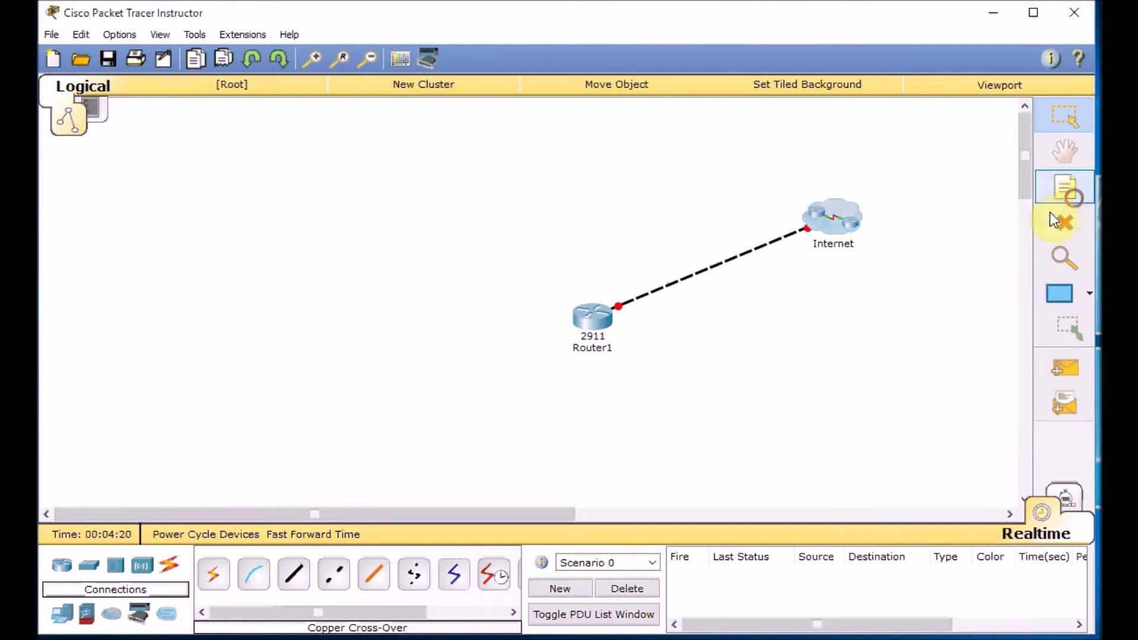
Step: Add an 8.8.8.8 note beside the Internet cloud
click(1065, 188)
click(797, 302)
text(8.8.8.8)
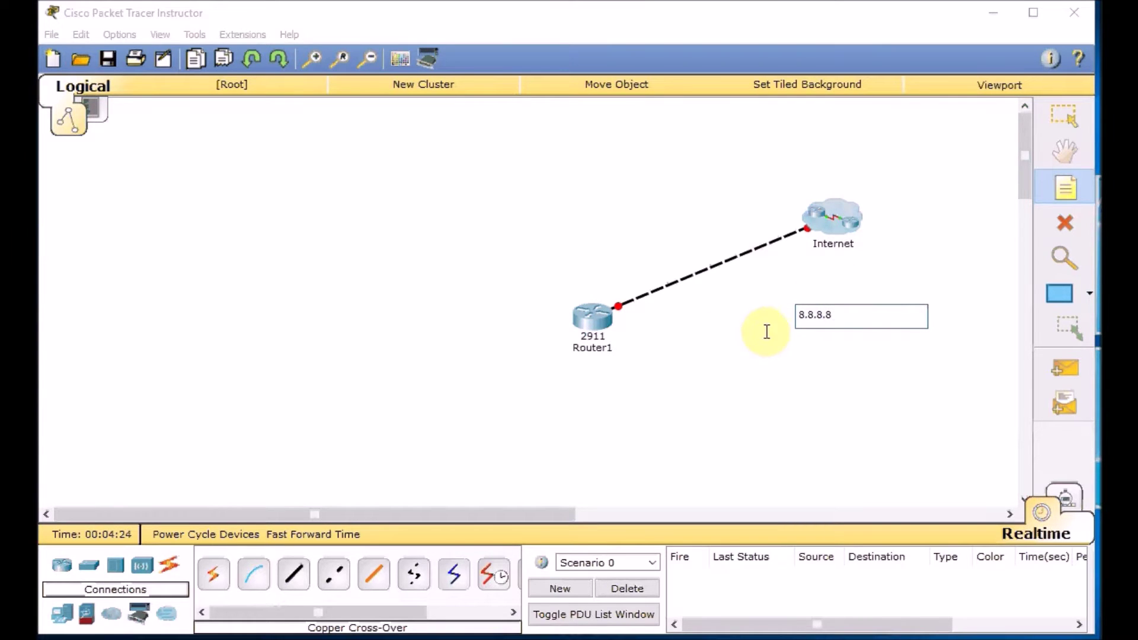
click(1065, 117)
drag(815, 320, 879, 198)
Step: Add notes 175.10.0.1 /24 under the Internet cloud and 175.10.0.2 /24 beside Router1, then open Router1
click(1060, 185)
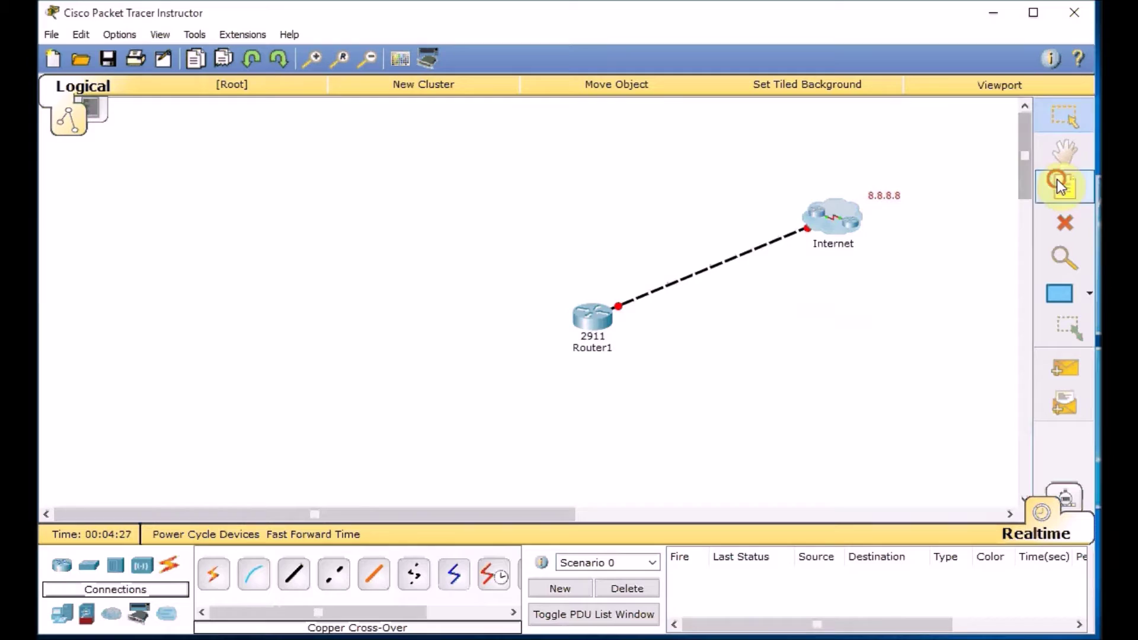
click(790, 302)
text(175.10.0.1)
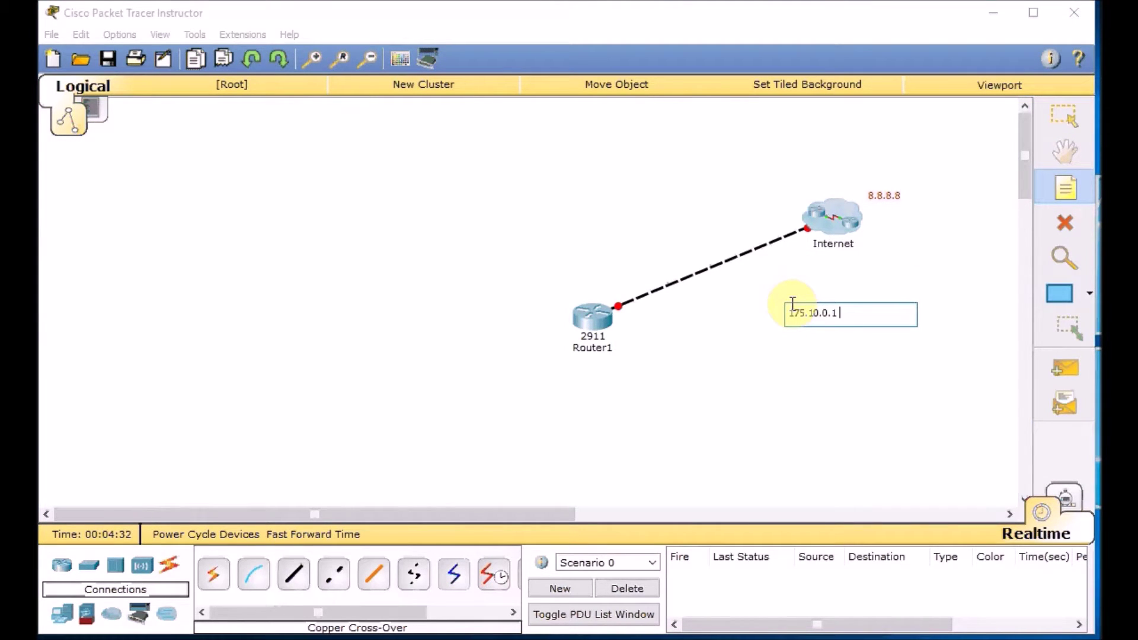
text( /24)
click(663, 393)
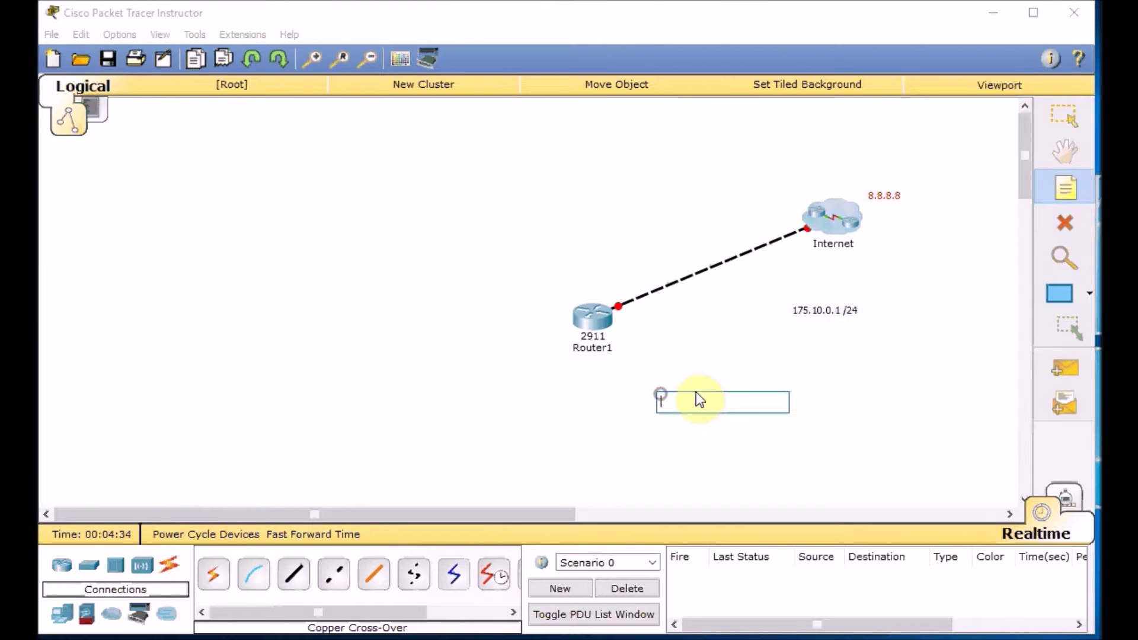
text(175)
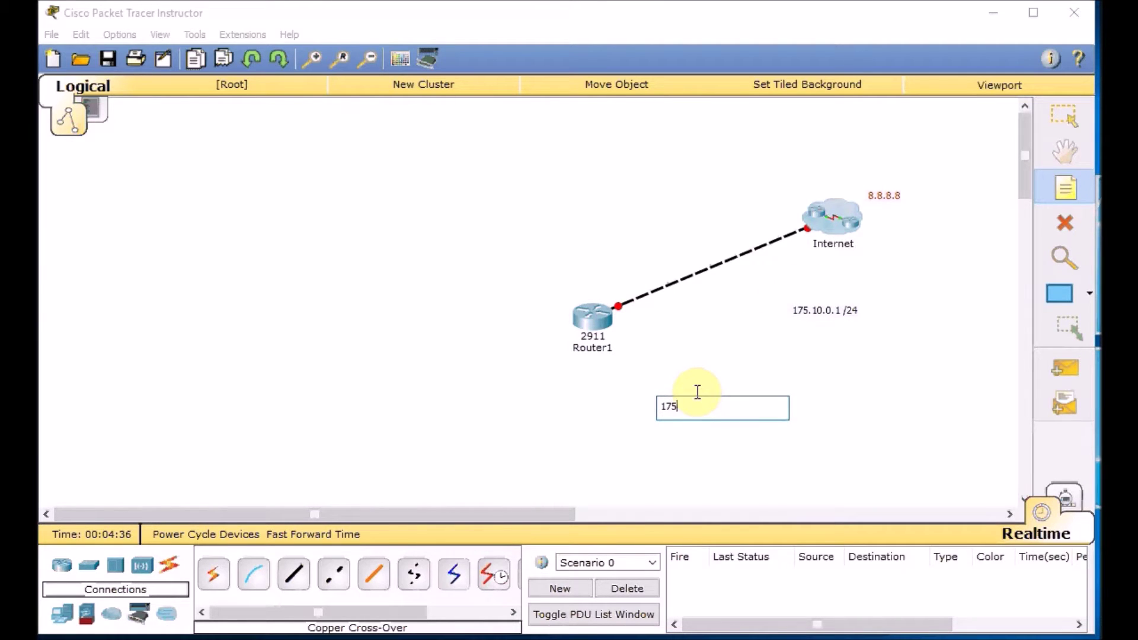
text(.10.0.2 /24)
click(1064, 115)
drag(826, 312, 806, 268)
drag(697, 403, 657, 324)
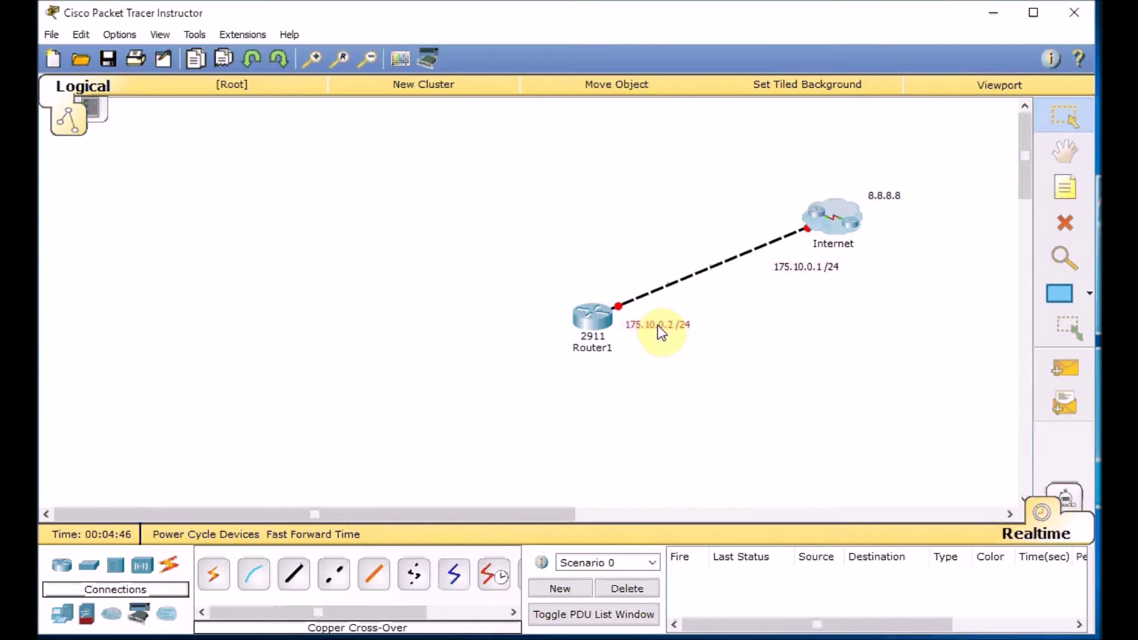
click(599, 326)
Step: In Router1's CLI, decline the setup dialog and enter global configuration mode
click(513, 139)
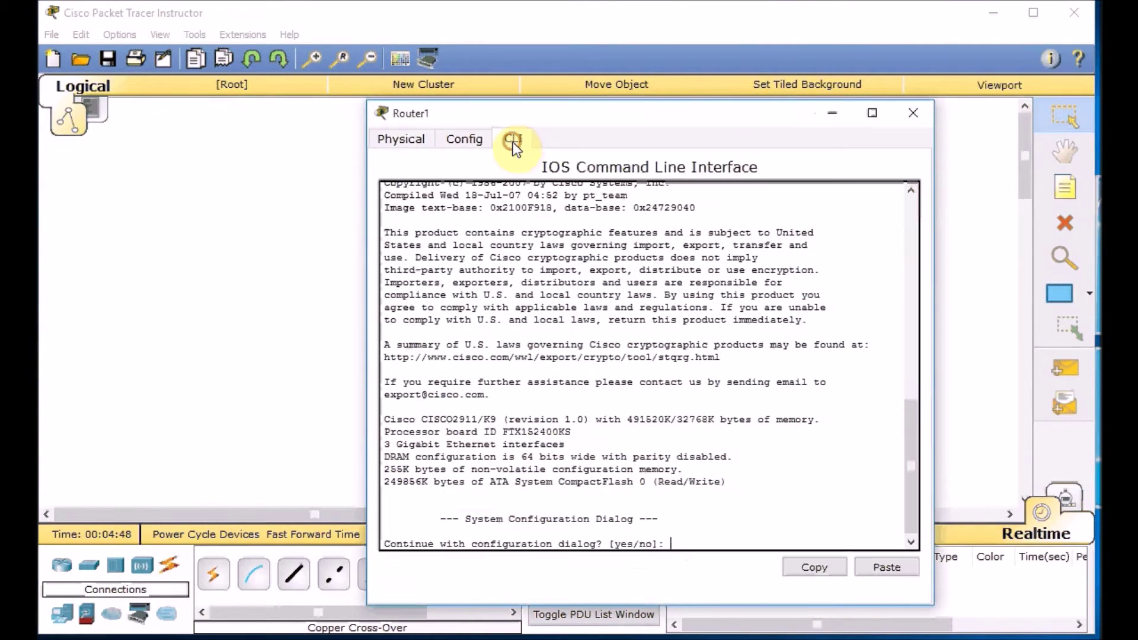
text(n)
key(Return)
key(Return)
key(Return)
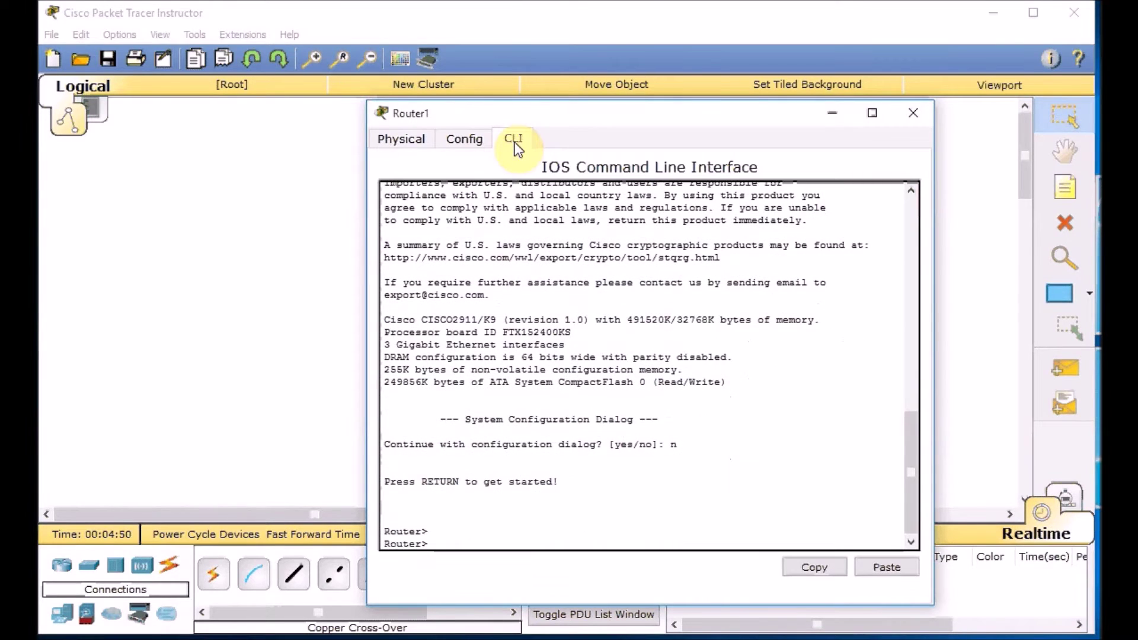
text(en)
key(Return)
key(Return)
text(conf t)
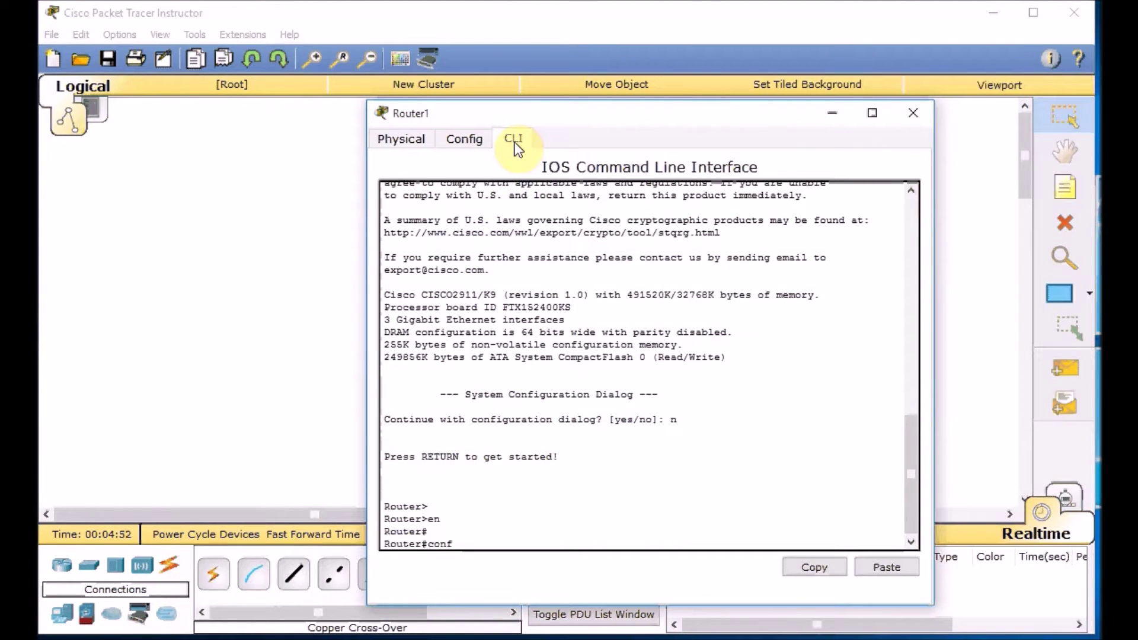
Step: Enable GigabitEthernet0/0 and assign it 175.10.0.2 255.255.255.0
key(Return)
text(int g)
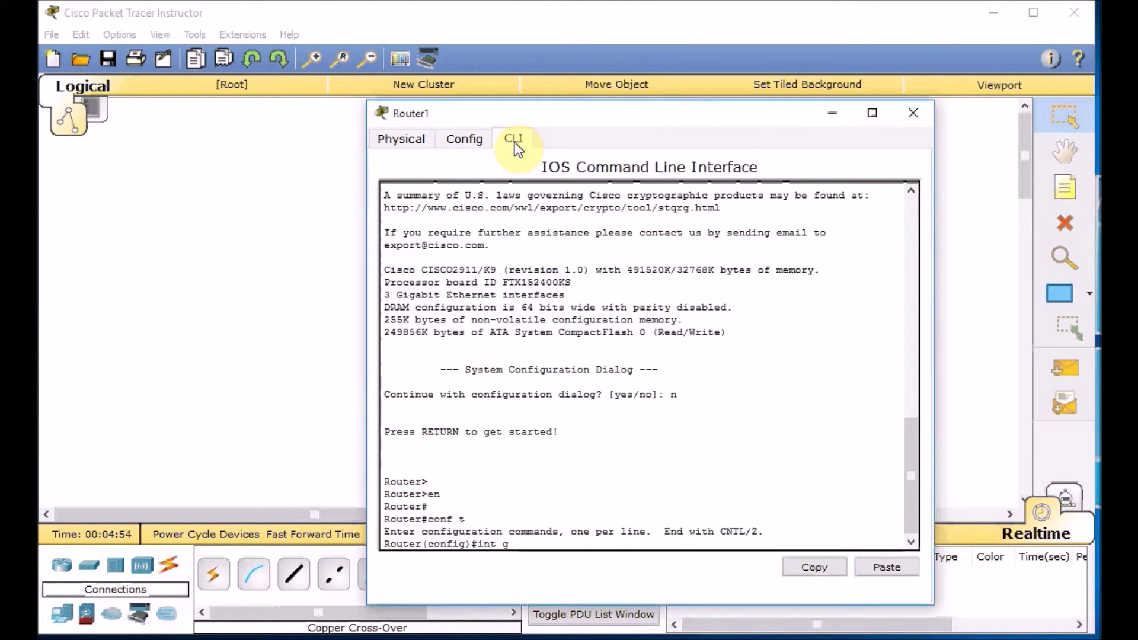
text( 0/0)
key(Return)
text(no sh)
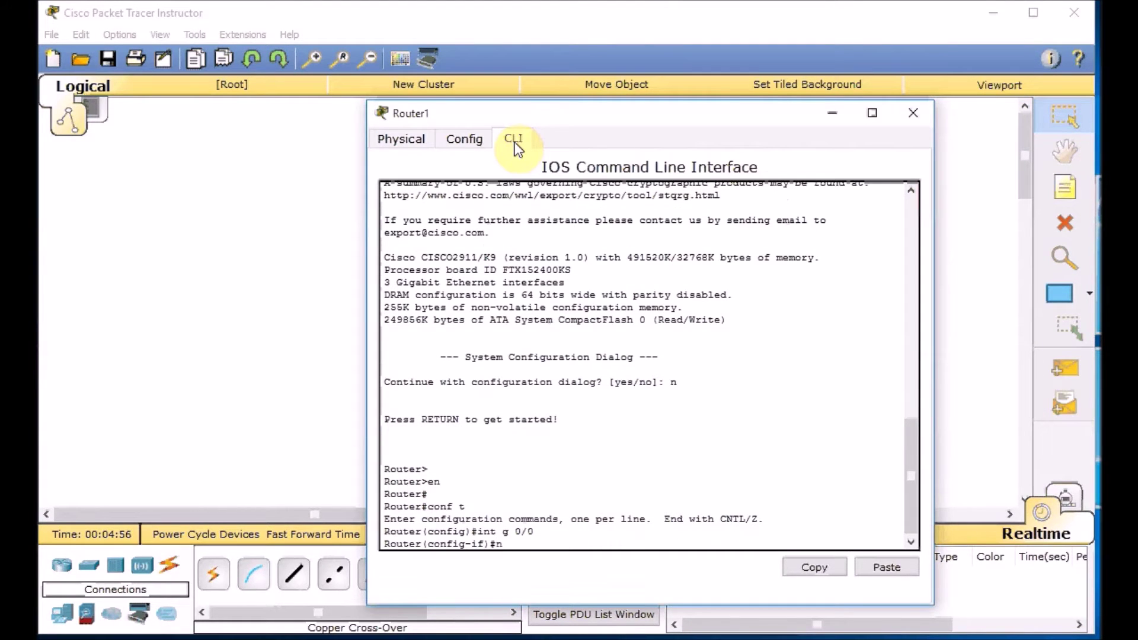
key(Return)
text(ip add)
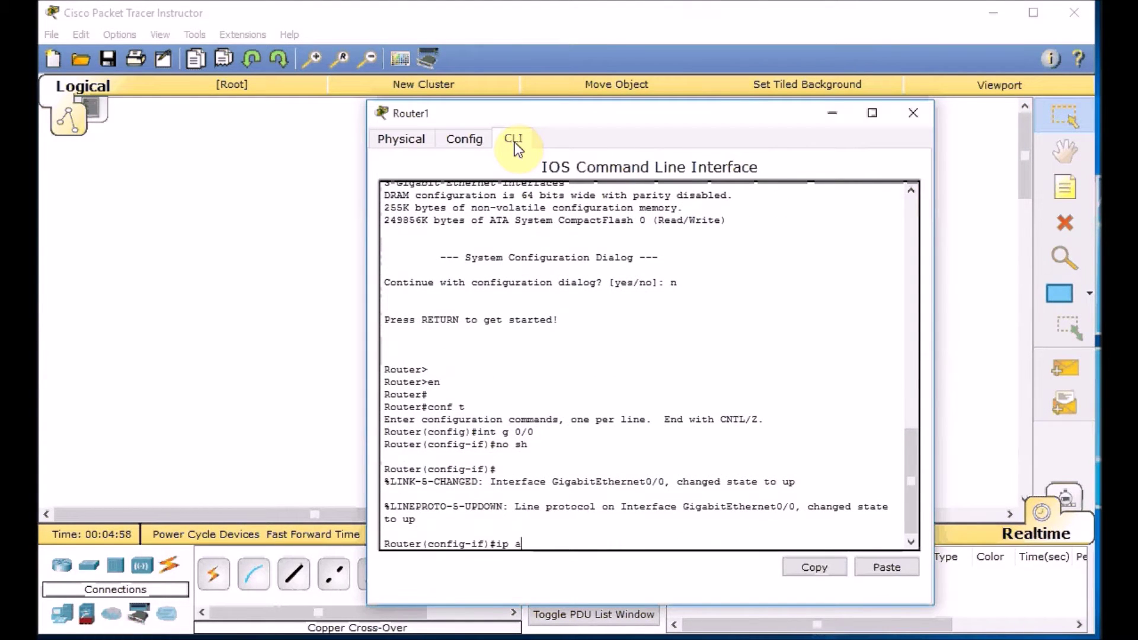
key(Tab)
text(175.)
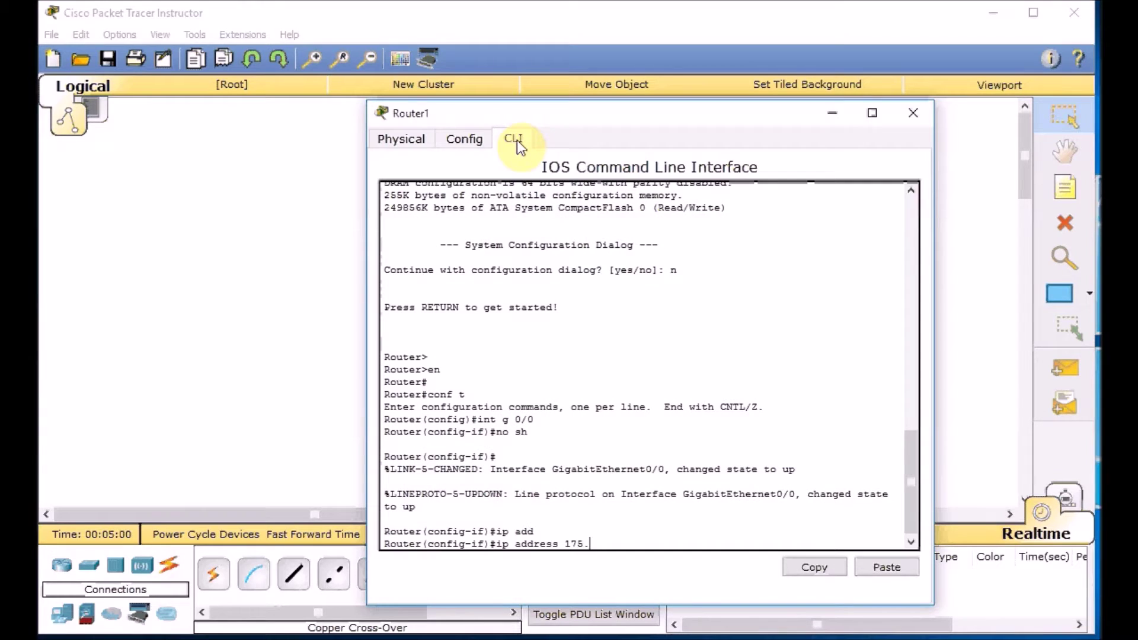
text(10.)
text(0.2 255.255.255.0)
key(Return)
key(Return)
Step: Ping 175.10.0.2 successfully and ping 8.8.8.8, which gets 0 percent
text(do p)
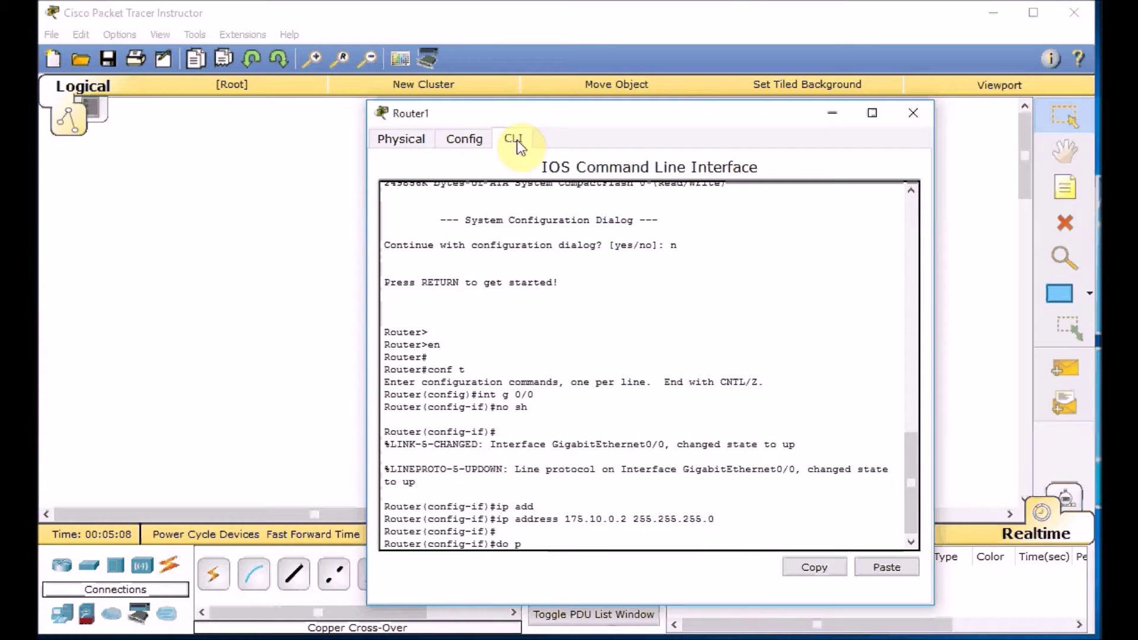
text(ing 175.10.0.)
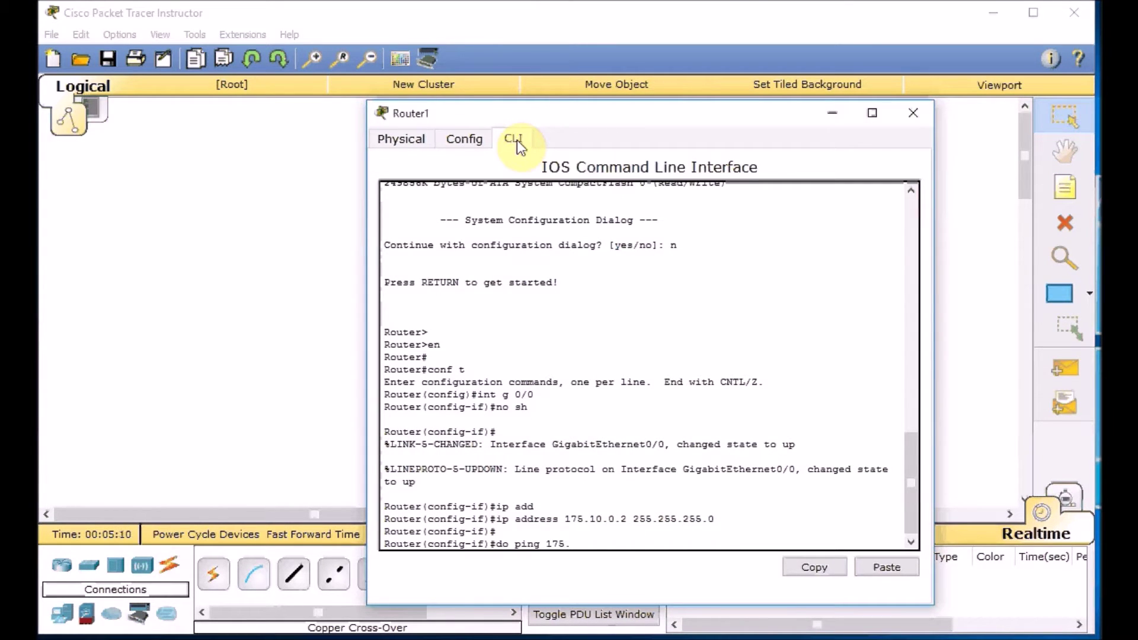
text(2)
key(Return)
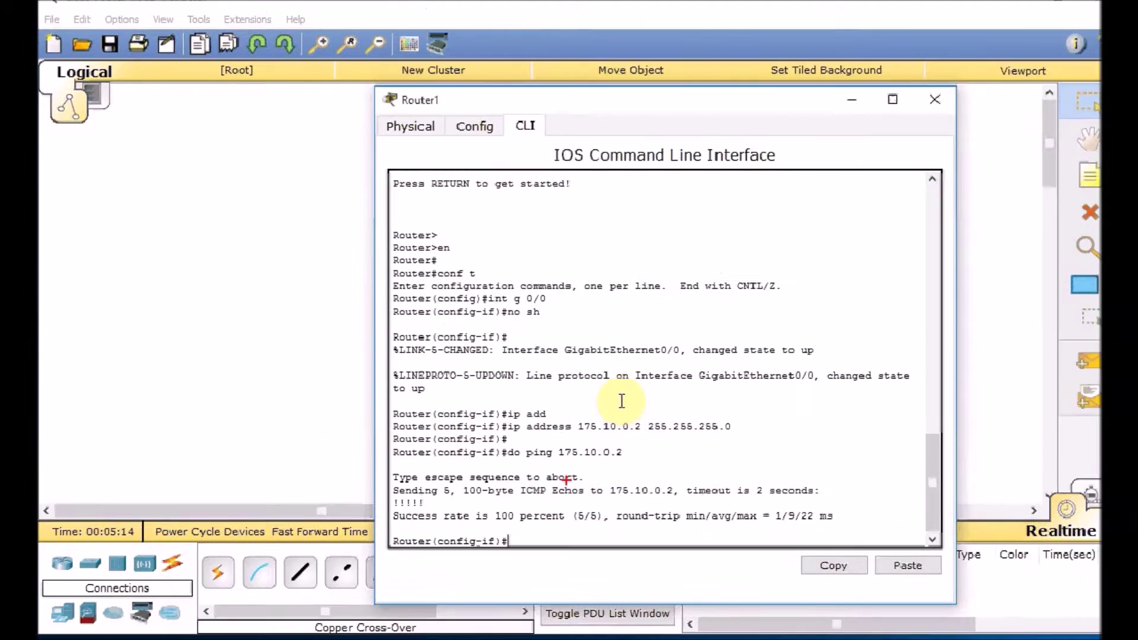
text(do ping)
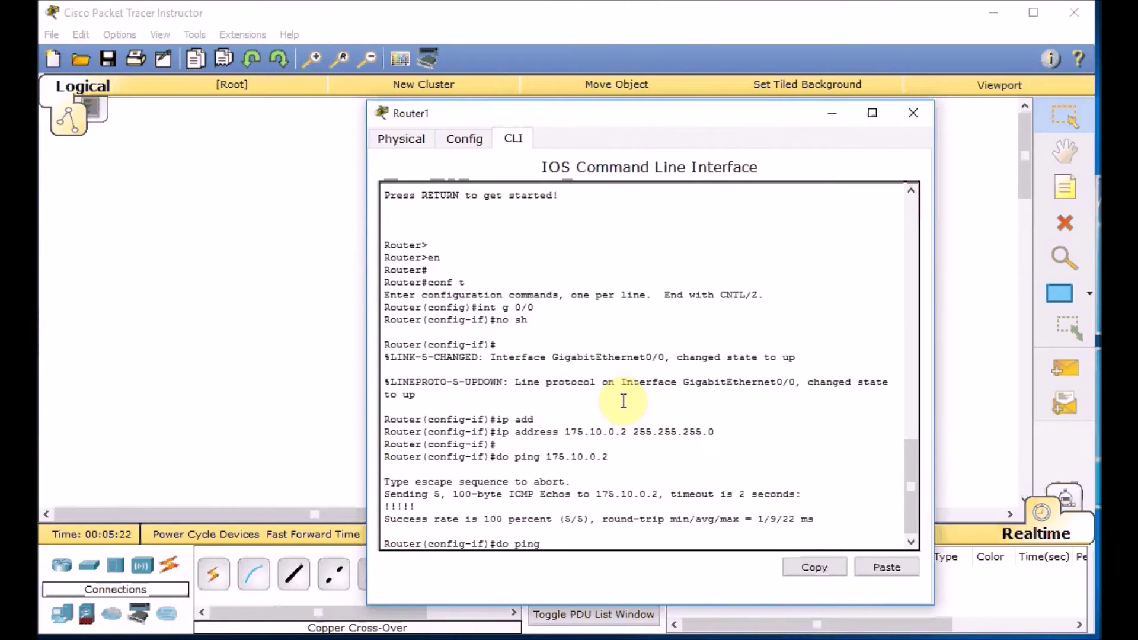
text( 8.8.8.8)
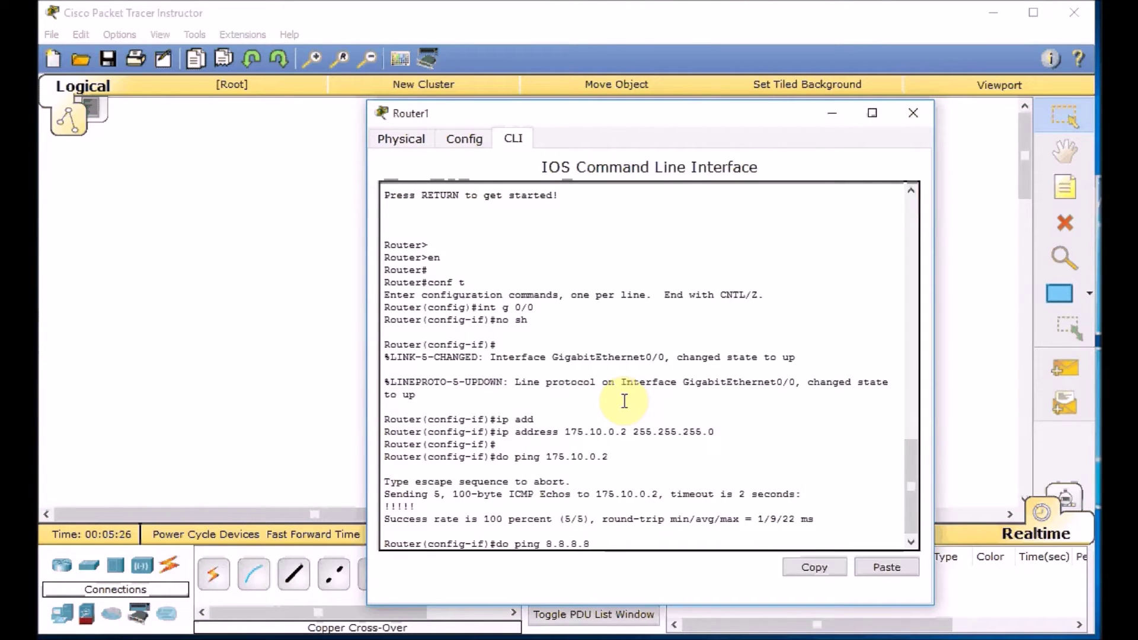
key(Return)
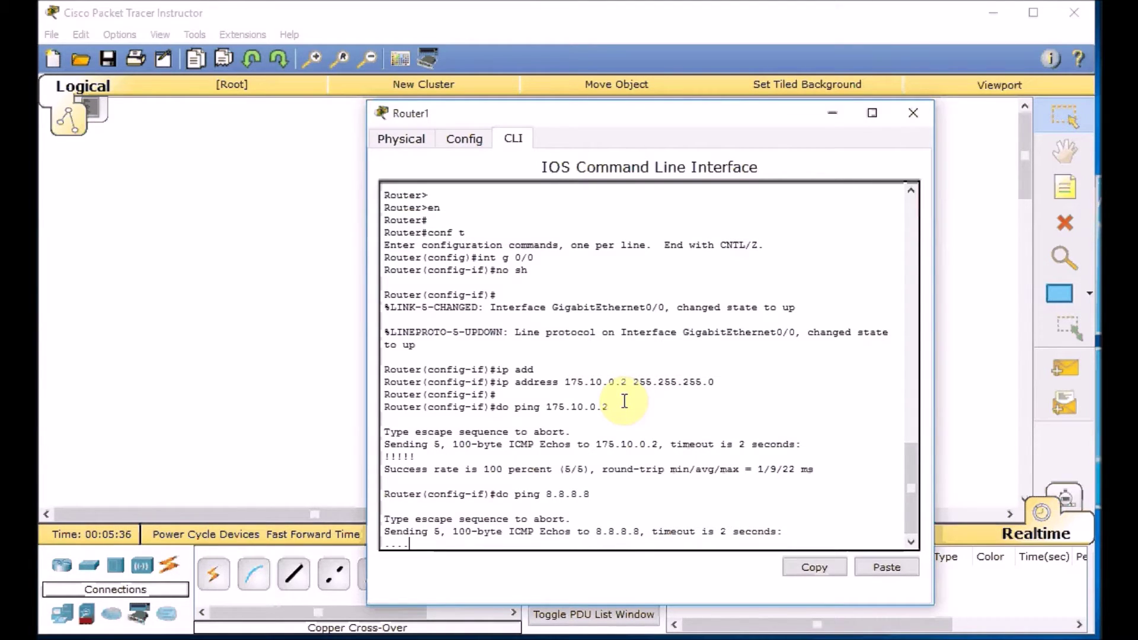
Step: Add the default route 0.0.0.0 0.0.0.0 via 175.10.0.1 from global configuration
text(exit)
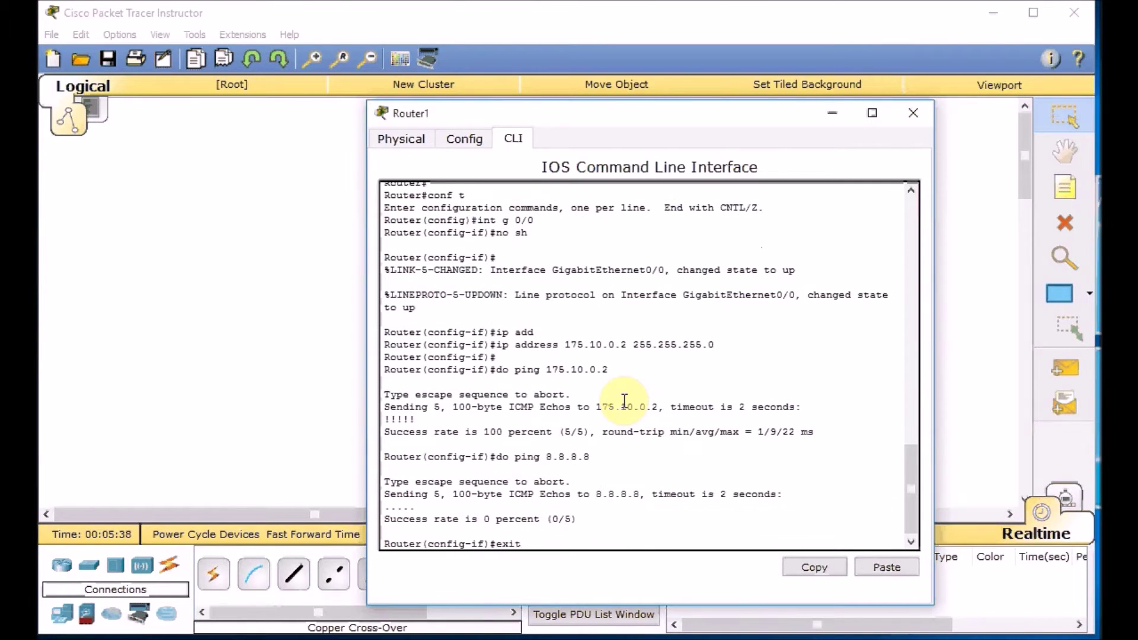
key(Return)
text(ip)
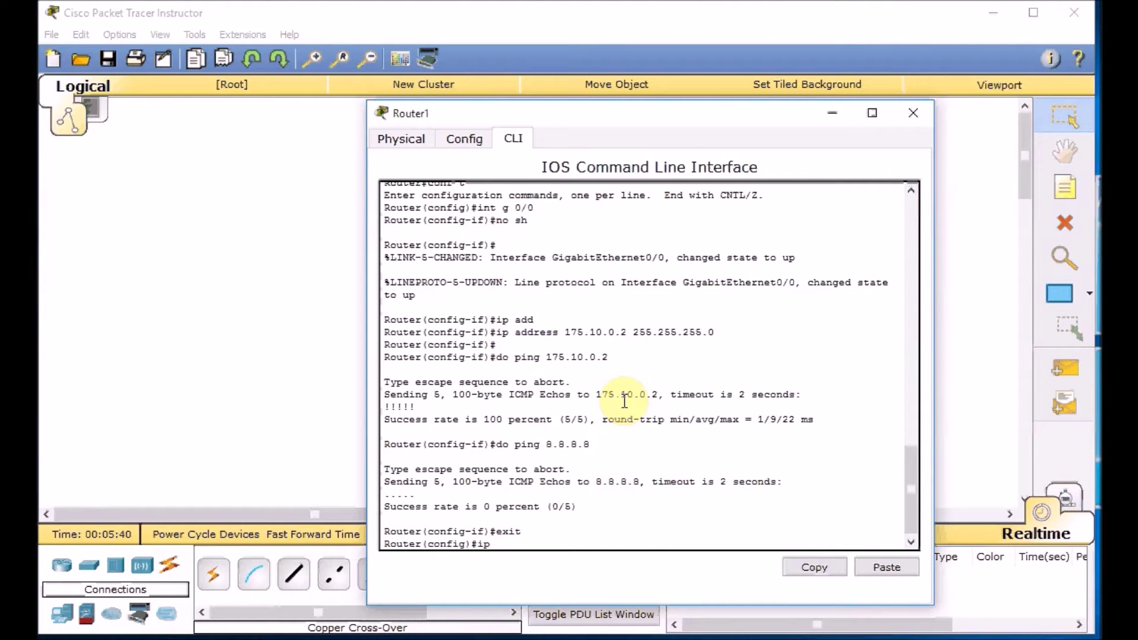
text( rou)
key(Tab)
text(te)
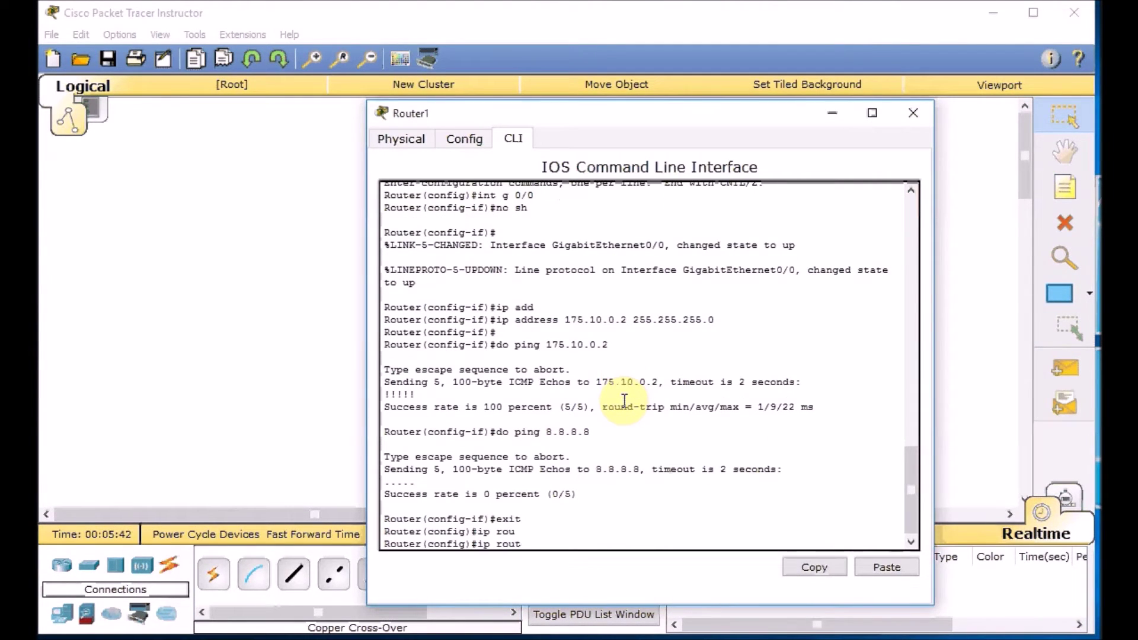
key(Tab)
text(0.0)
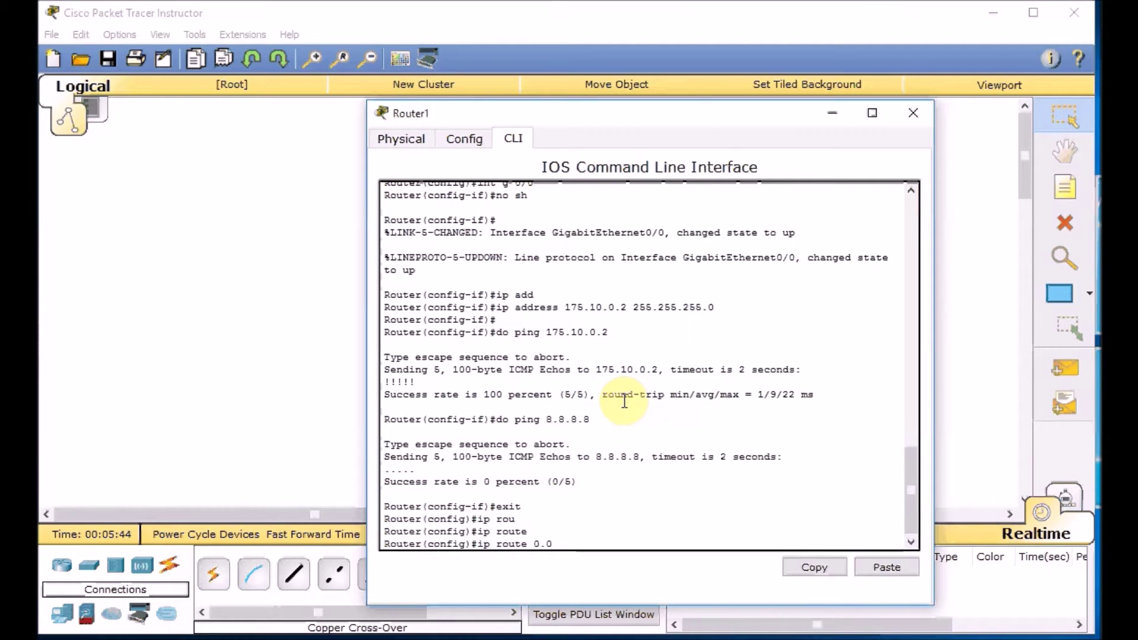
text(.0.0 0.0.0.)
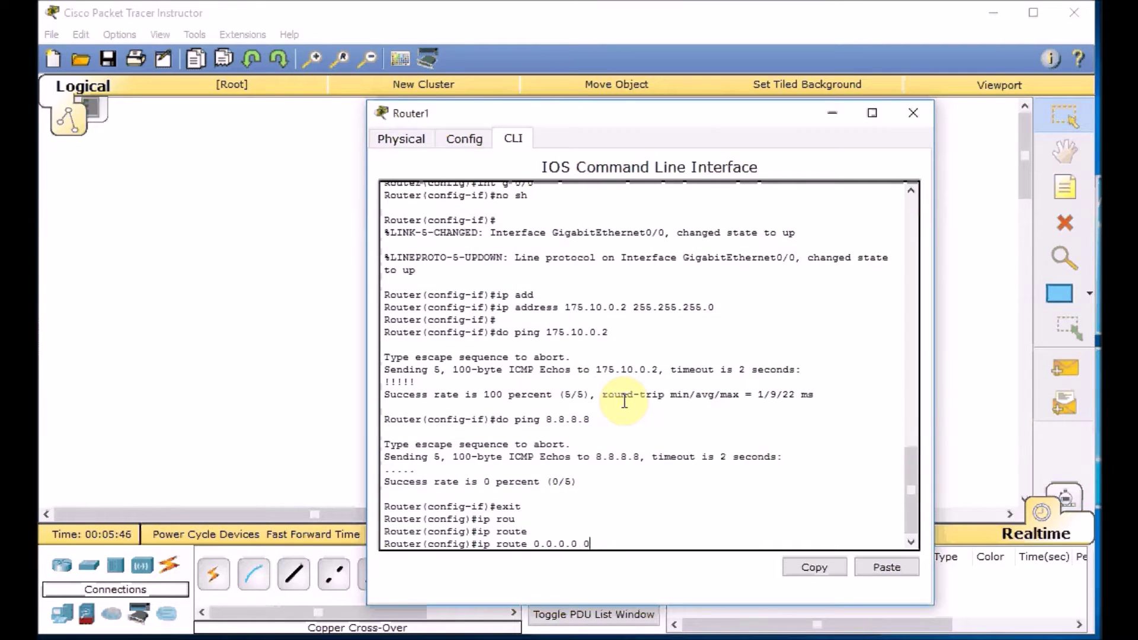
text(0 175.10.0.1)
key(Return)
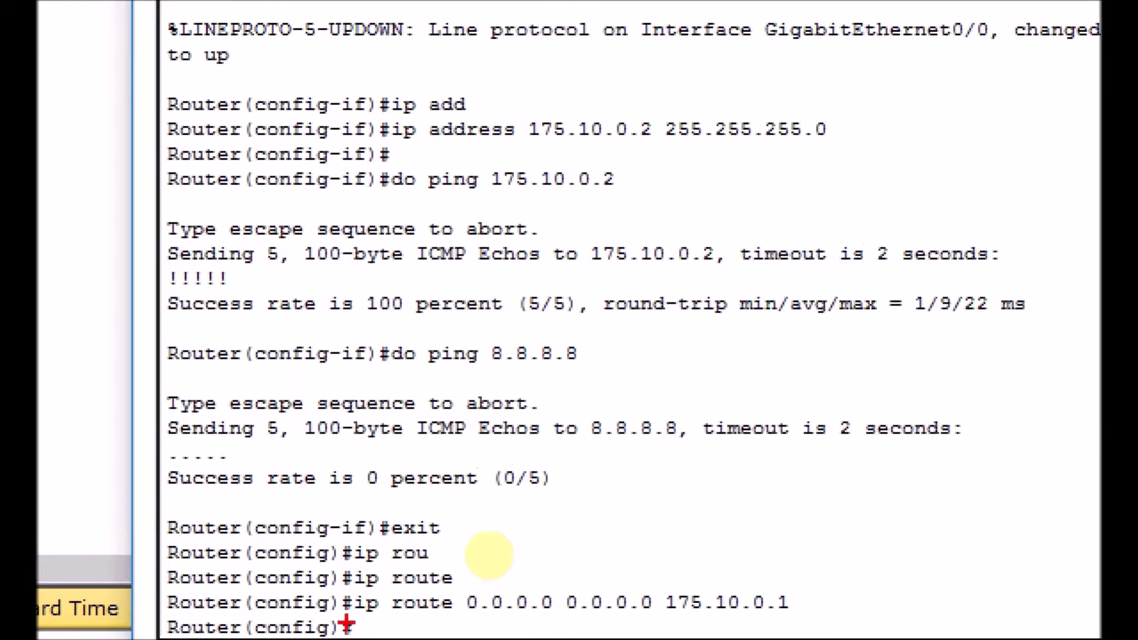
Step: Ping 8.8.8.8 twice to confirm replies, then close Router1's window
drag(709, 624, 798, 611)
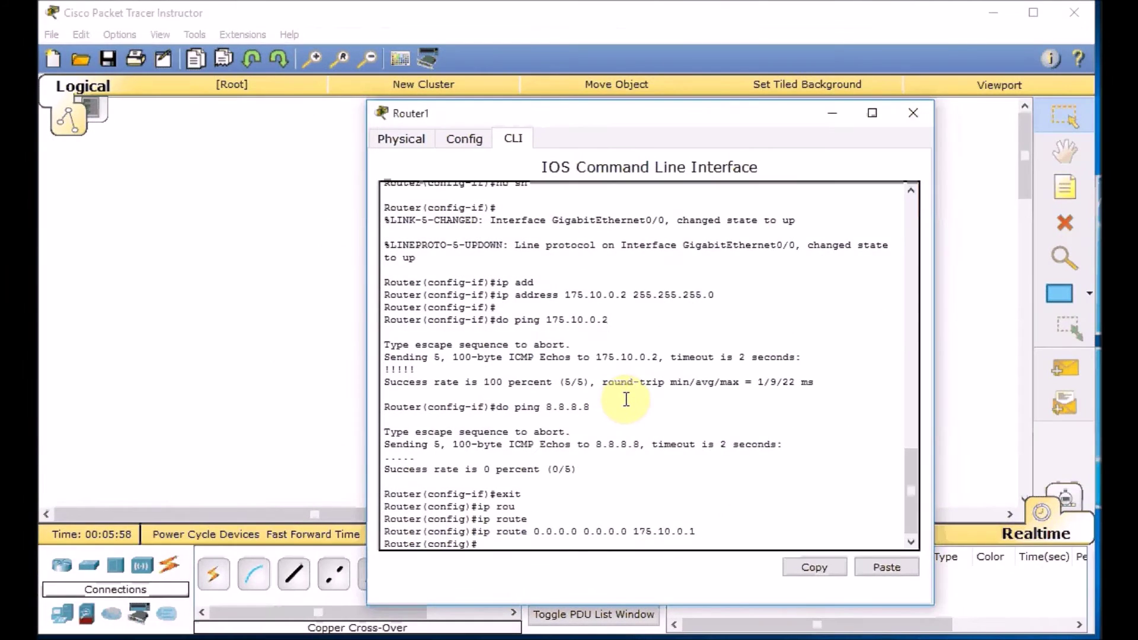
text(do ping 8.8.8.8)
key(Return)
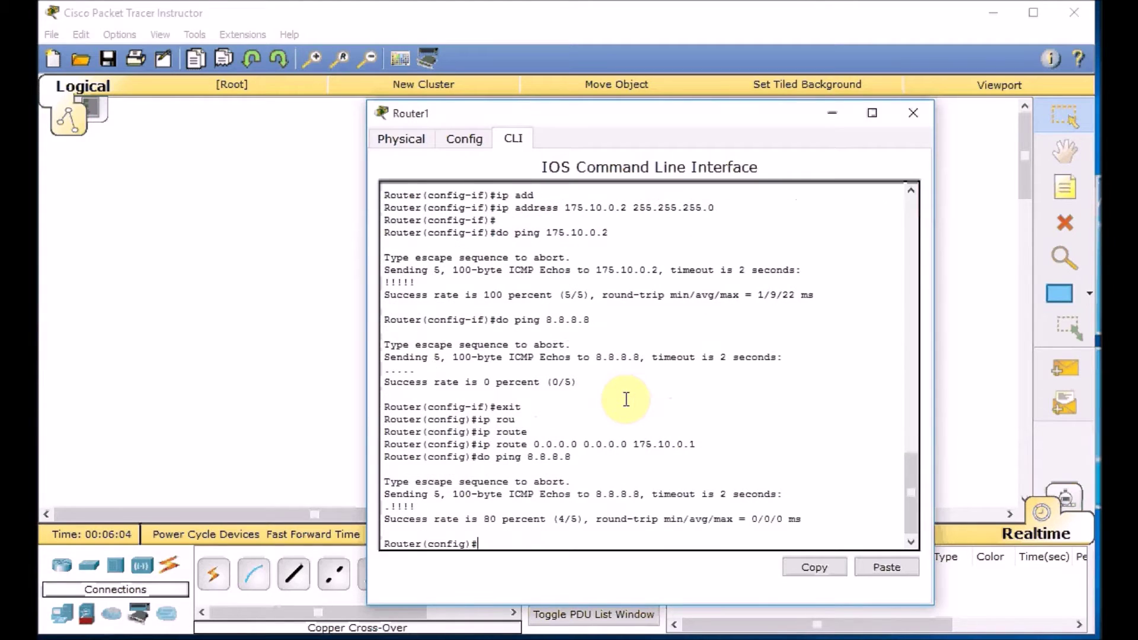
key(Up)
key(Return)
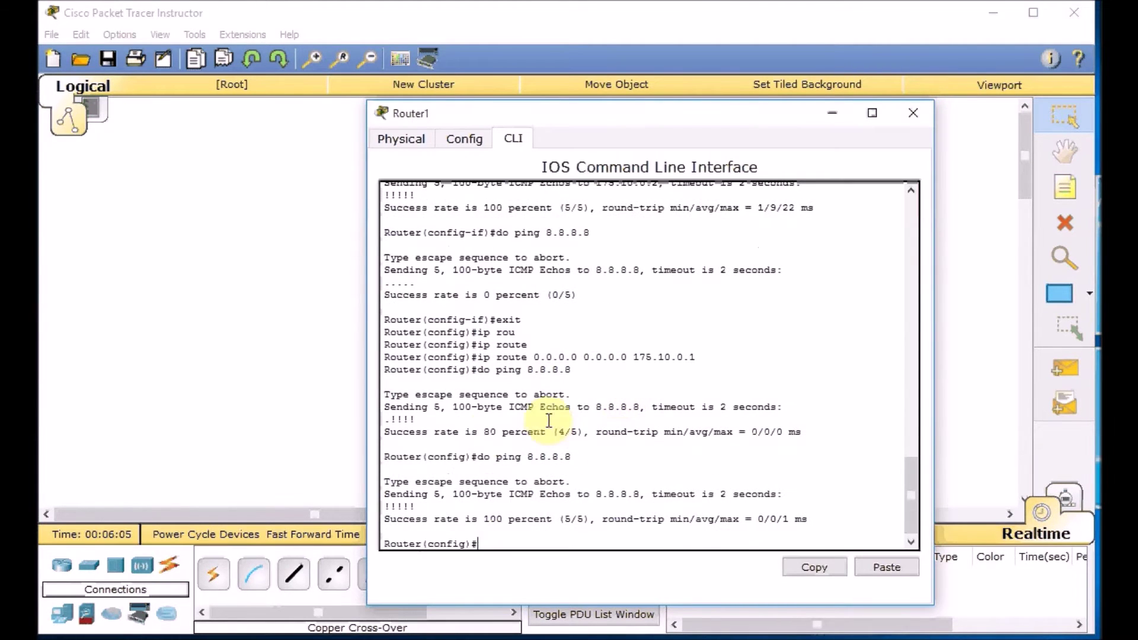
click(913, 113)
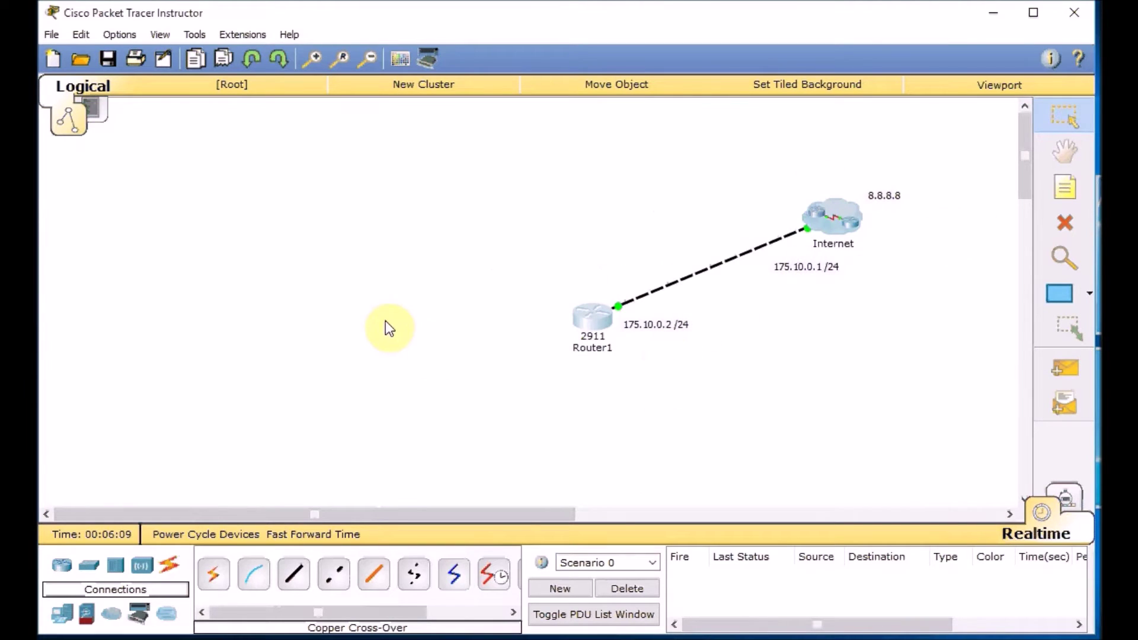
Step: Place a 2960-24TT switch, Switch0, left of Router1
click(89, 570)
click(295, 582)
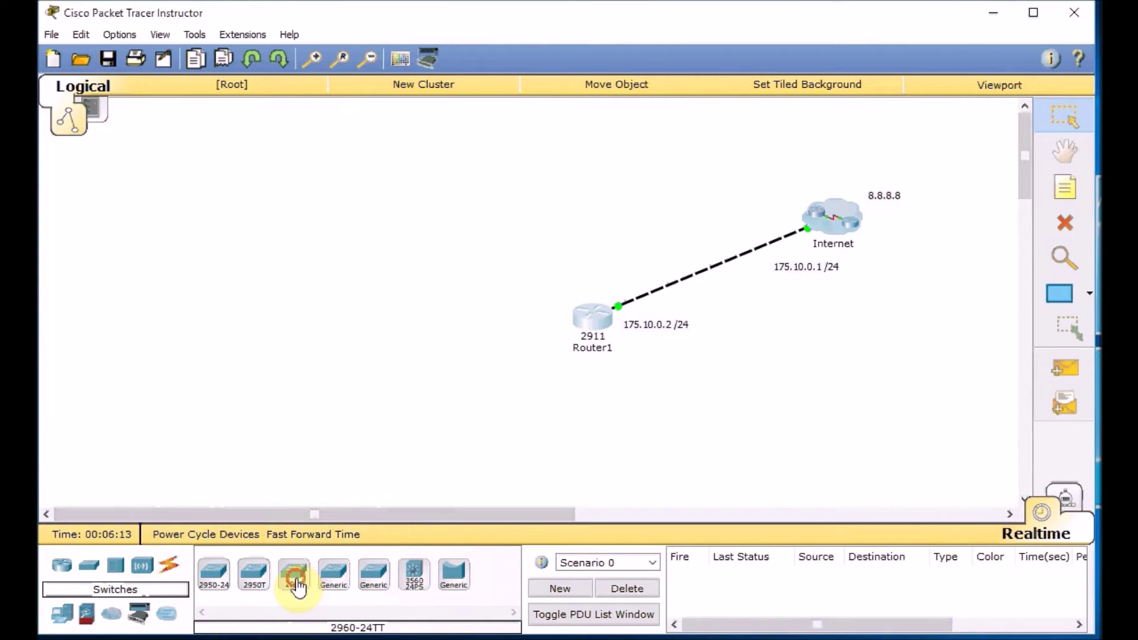
click(436, 314)
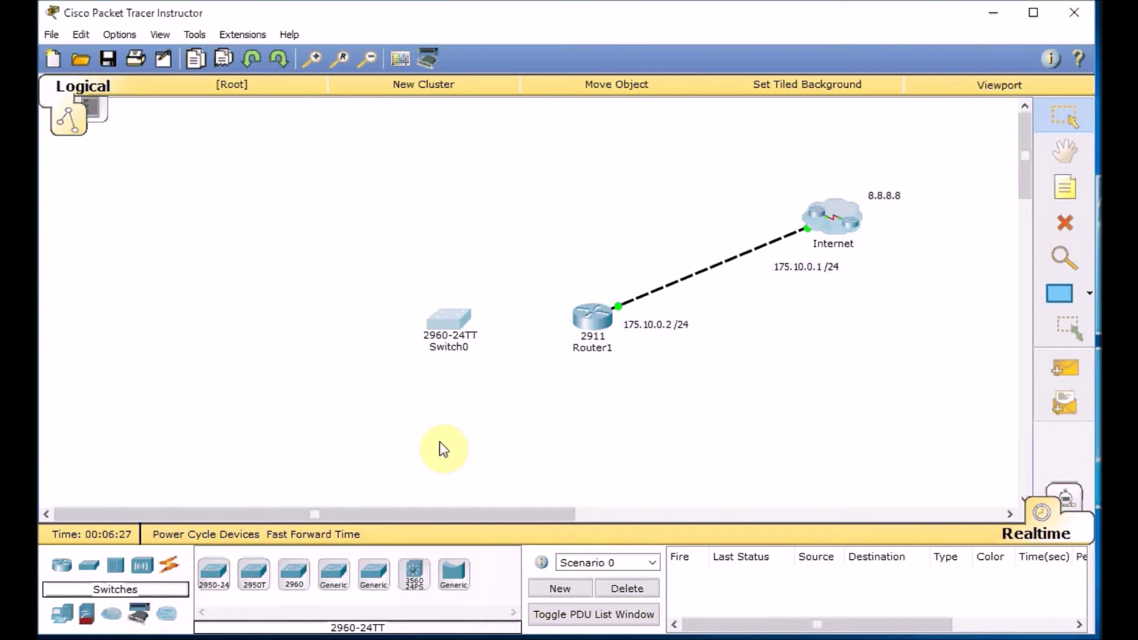
Step: Cable Switch0 to a Router1 Gigabit port with a copper straight-through cable
click(169, 570)
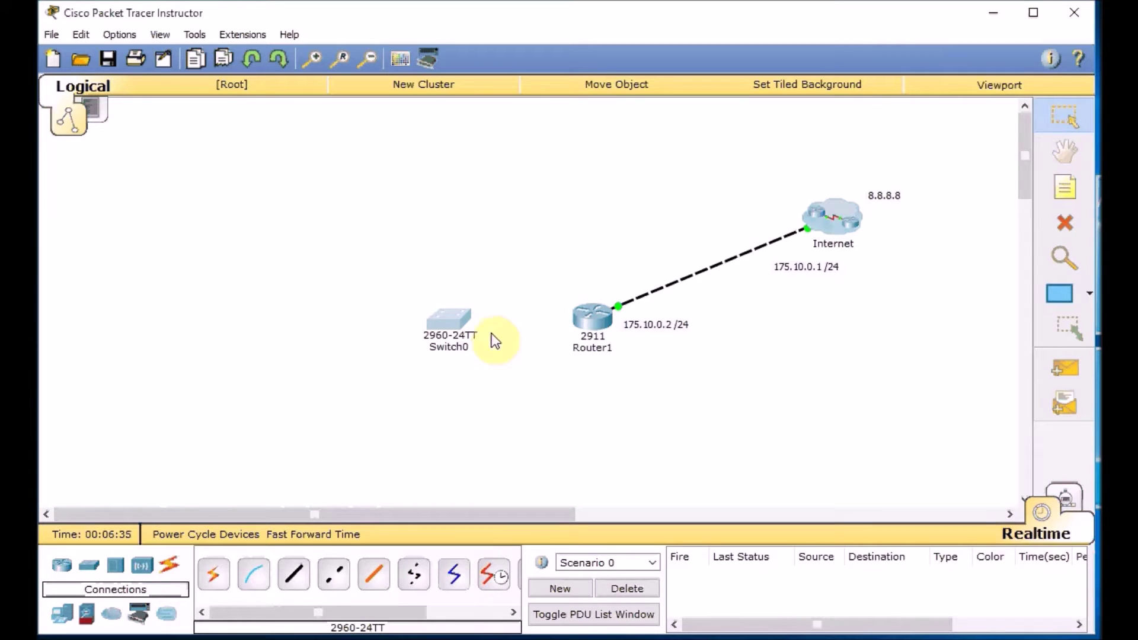
click(293, 573)
click(435, 326)
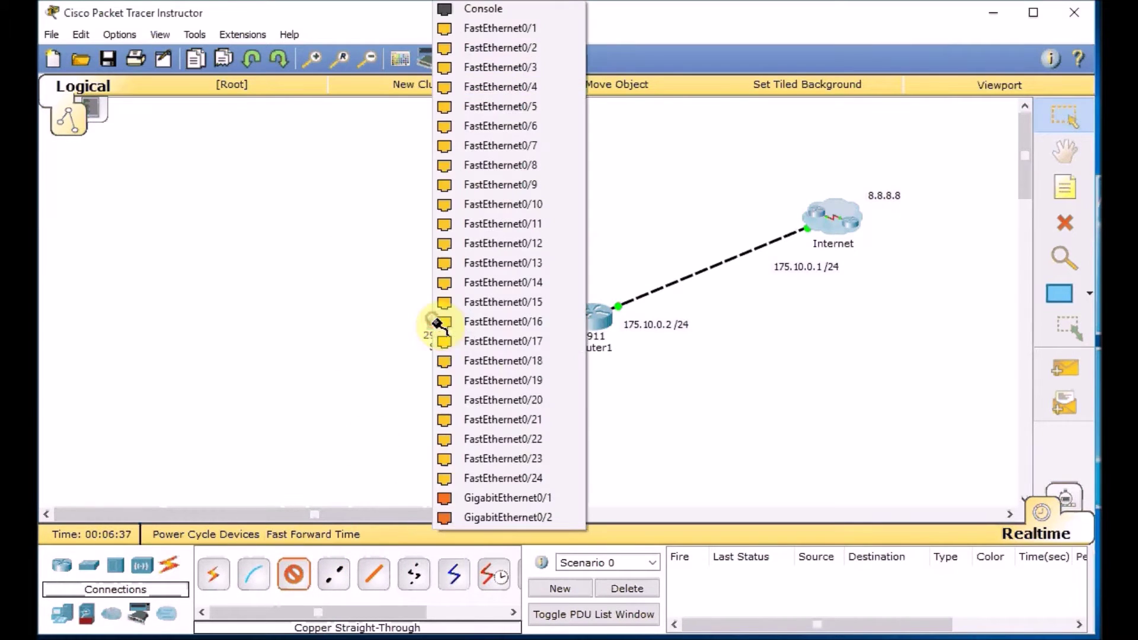
click(514, 477)
click(583, 324)
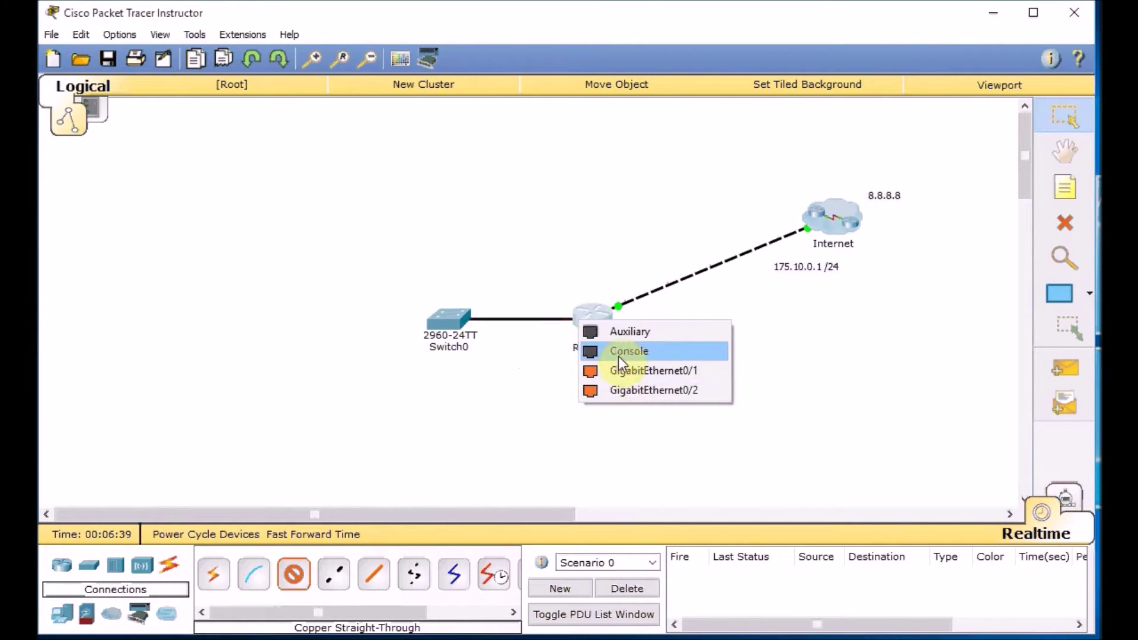
click(617, 371)
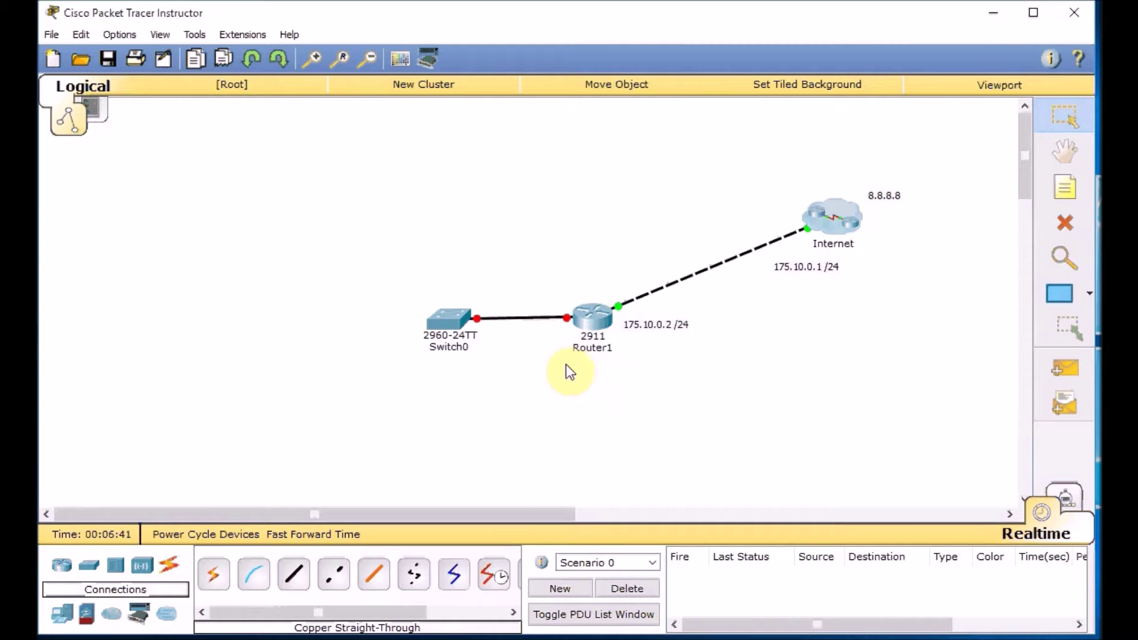
Step: On Router1, run 'int g0/1' and 'no sh' to enable GigabitEthernet0/1, then exit
click(585, 315)
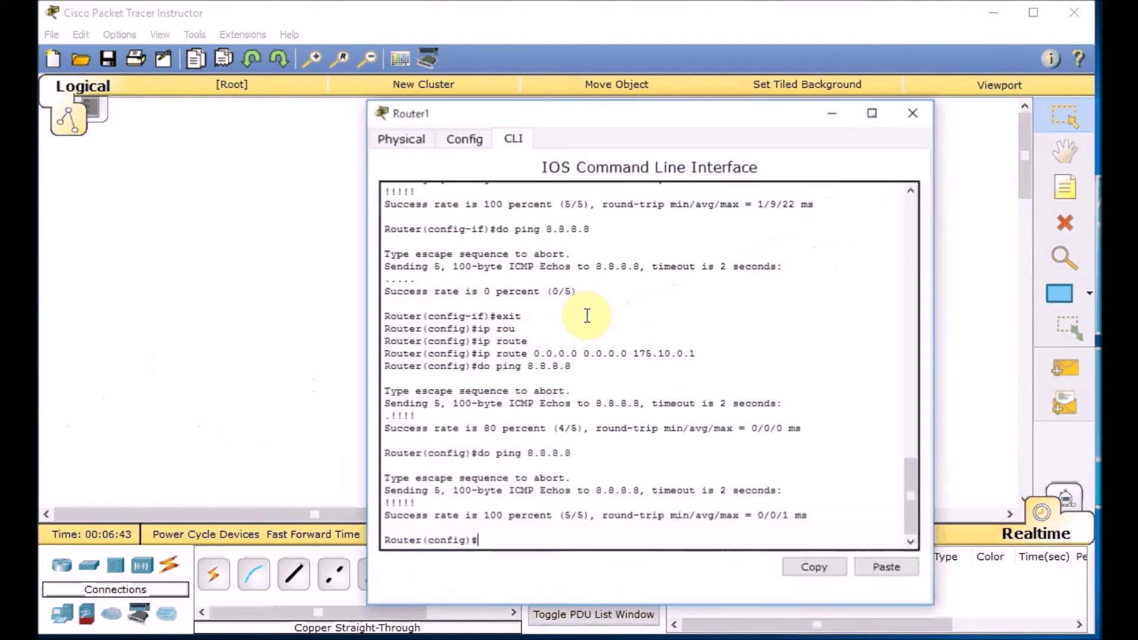
text(int g0/1)
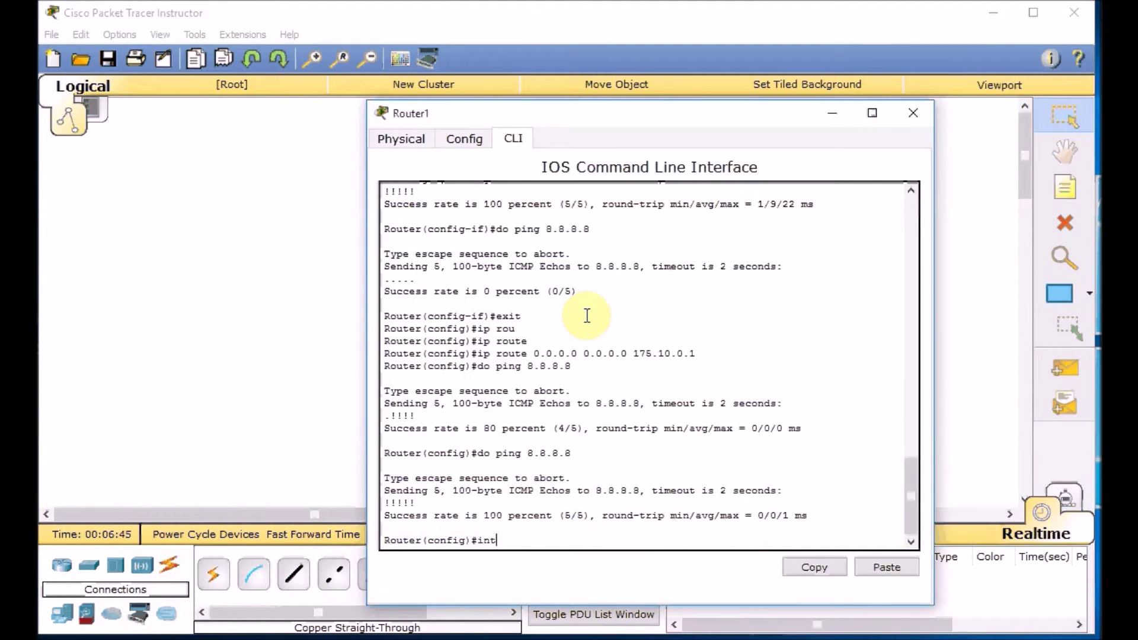
key(Return)
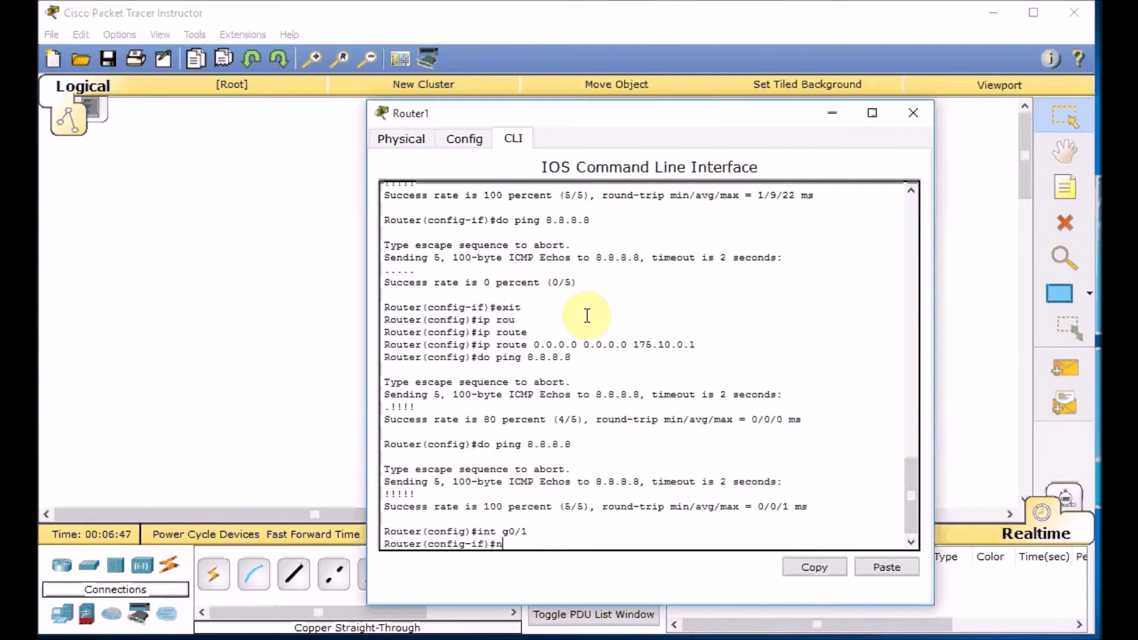
text(no sh)
key(Return)
key(Return)
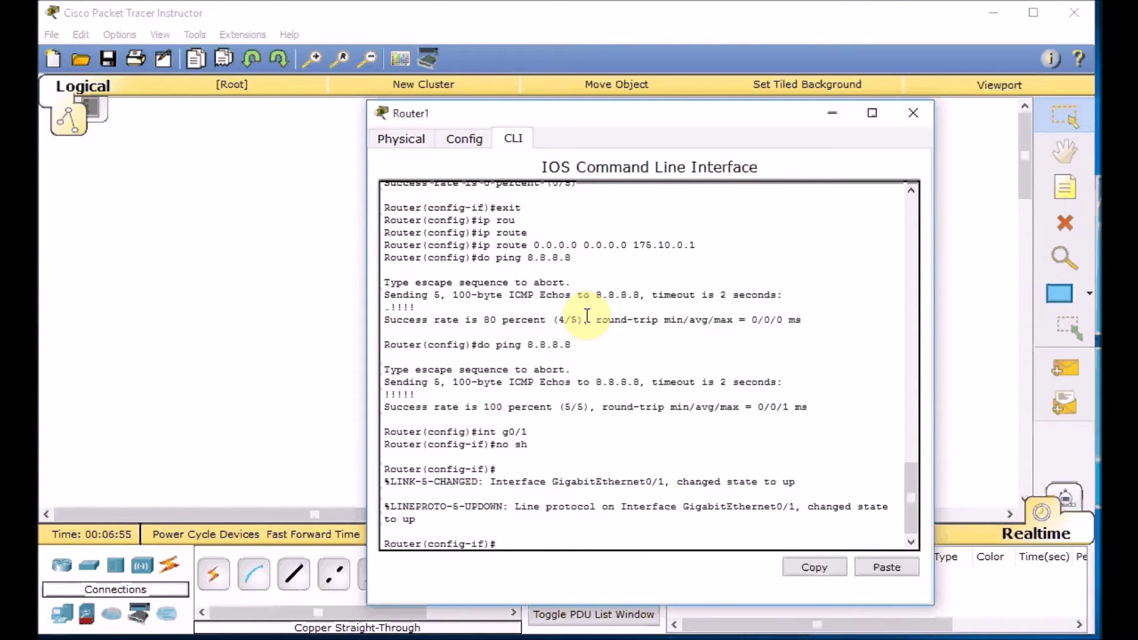
text(exit)
key(Return)
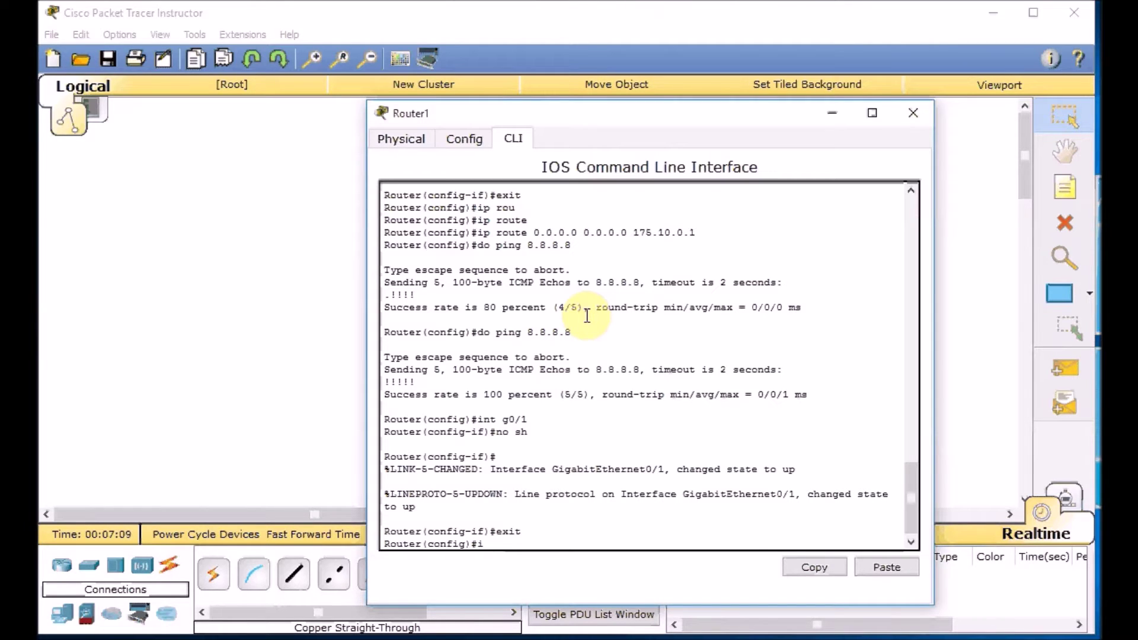
Step: Create subinterface g0/1.10 with dot1Q encapsulation for VLAN 10
text(nt g0/)
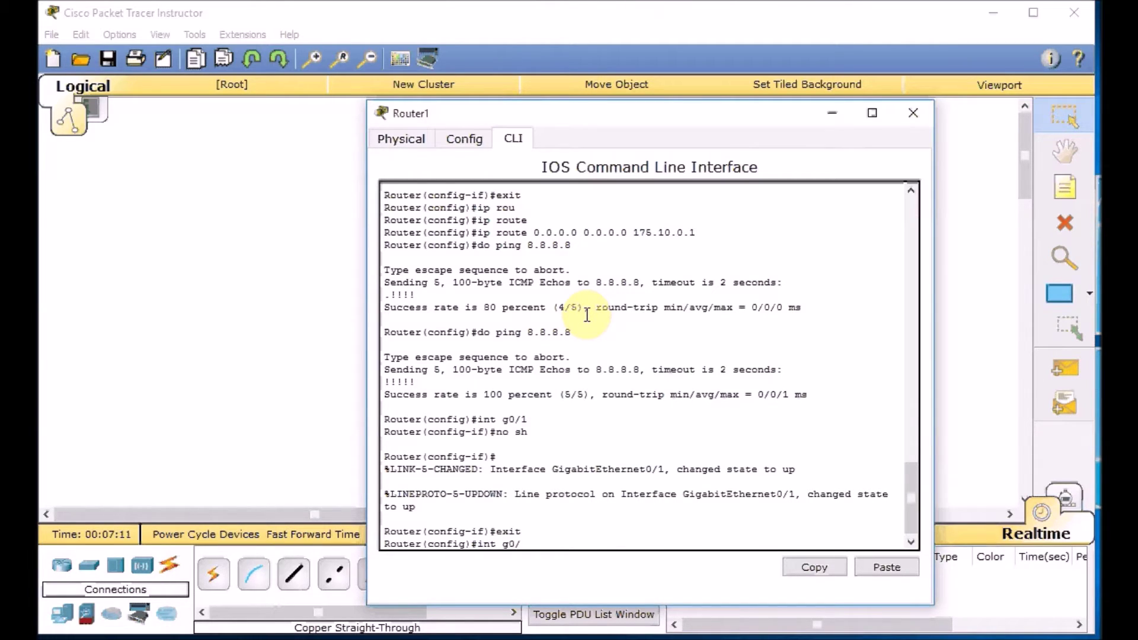
text(1.10)
key(Return)
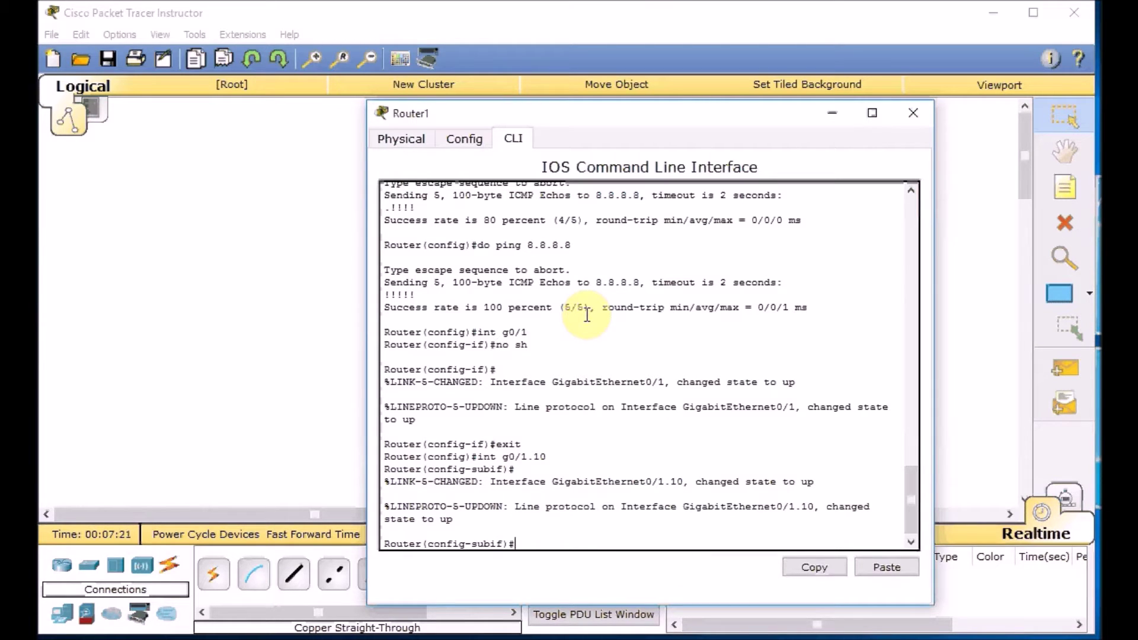
text(if)#en)
key(Tab)
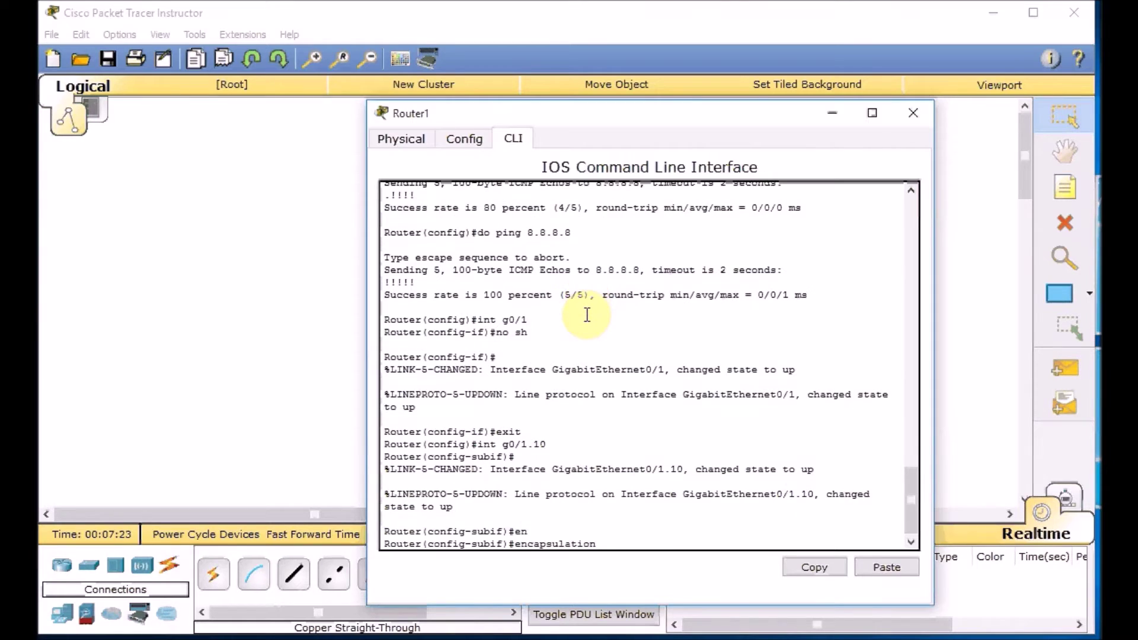
text(do)
key(Tab)
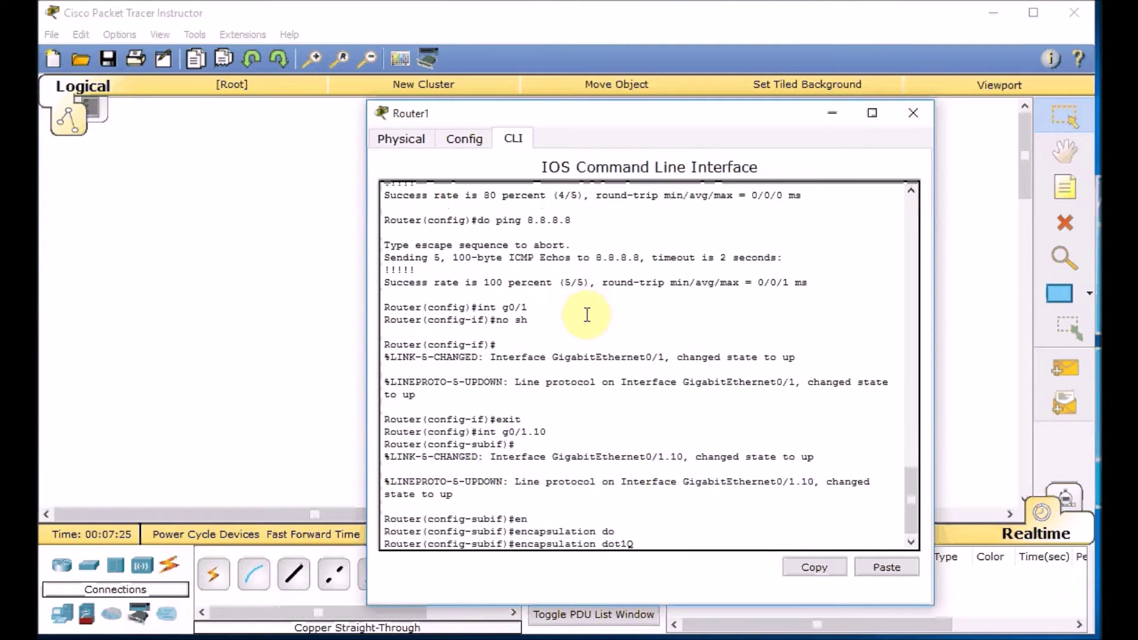
text(10)
key(Return)
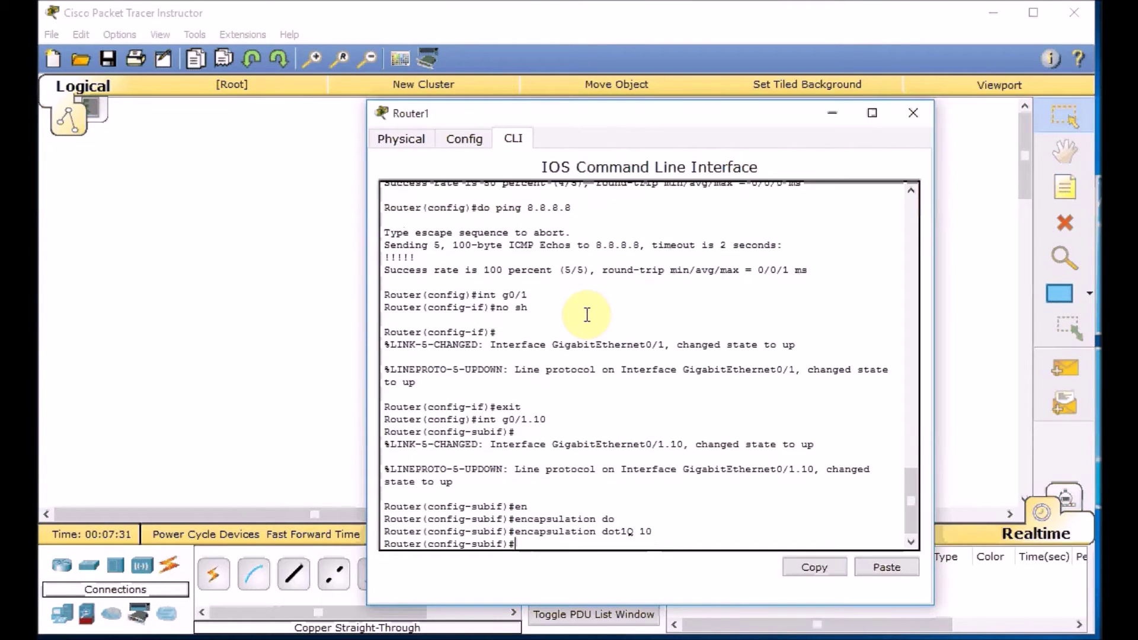
Step: Assign 192.168.10.1 255.255.255.0 to g0/1.10 and return to global configuration
text(ip add)
key(Tab)
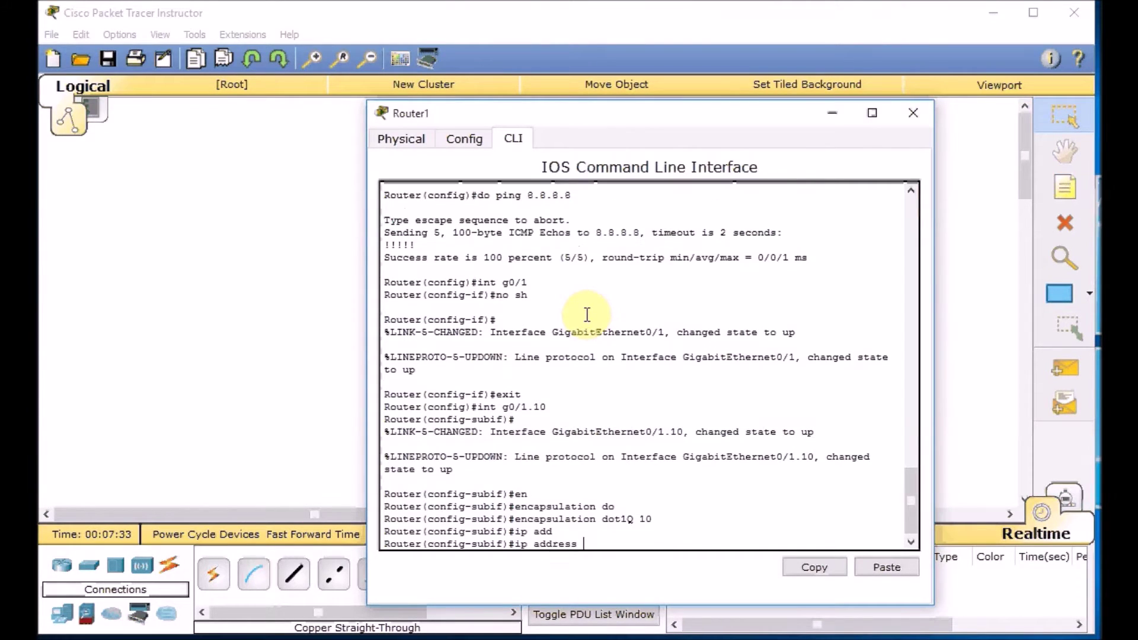
text(192.168.10.)
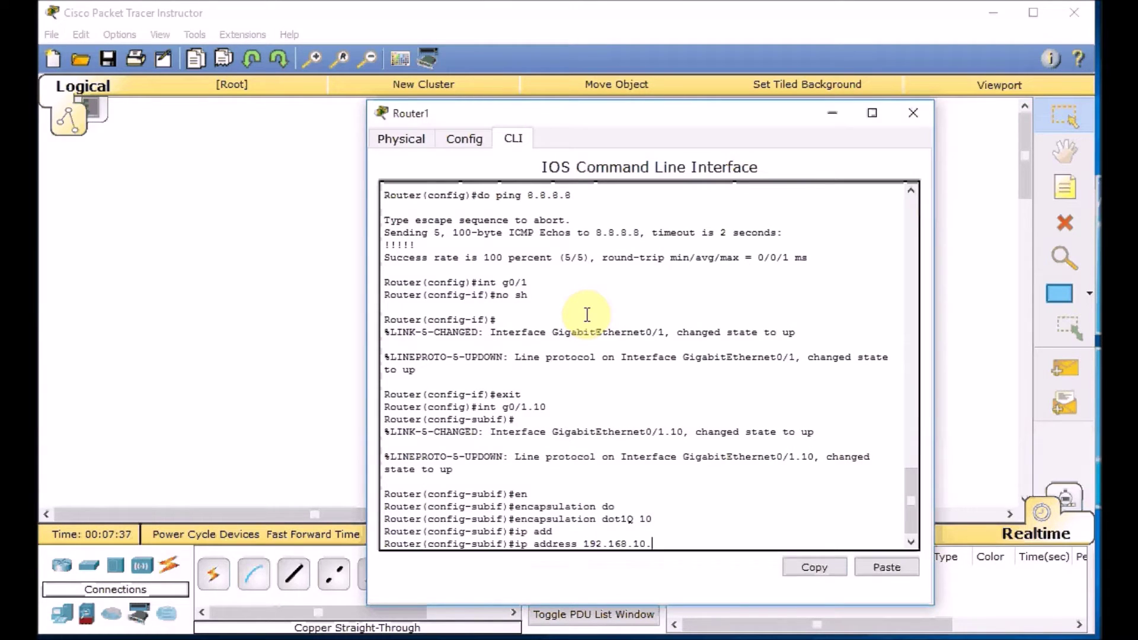
text(1 255.)
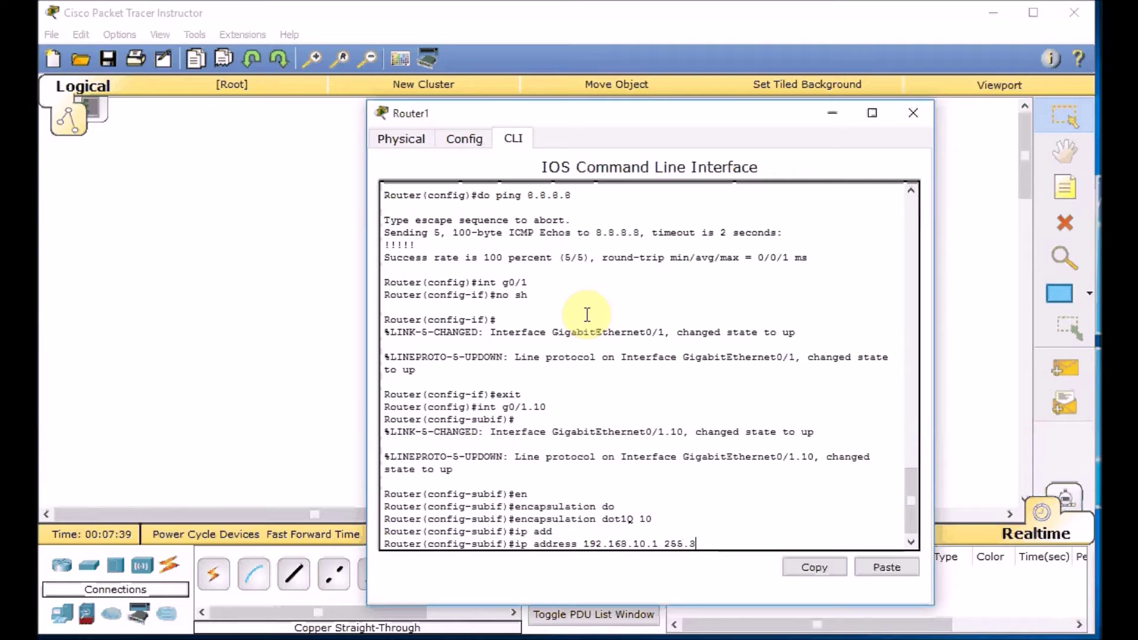
text(255.255.0)
key(Return)
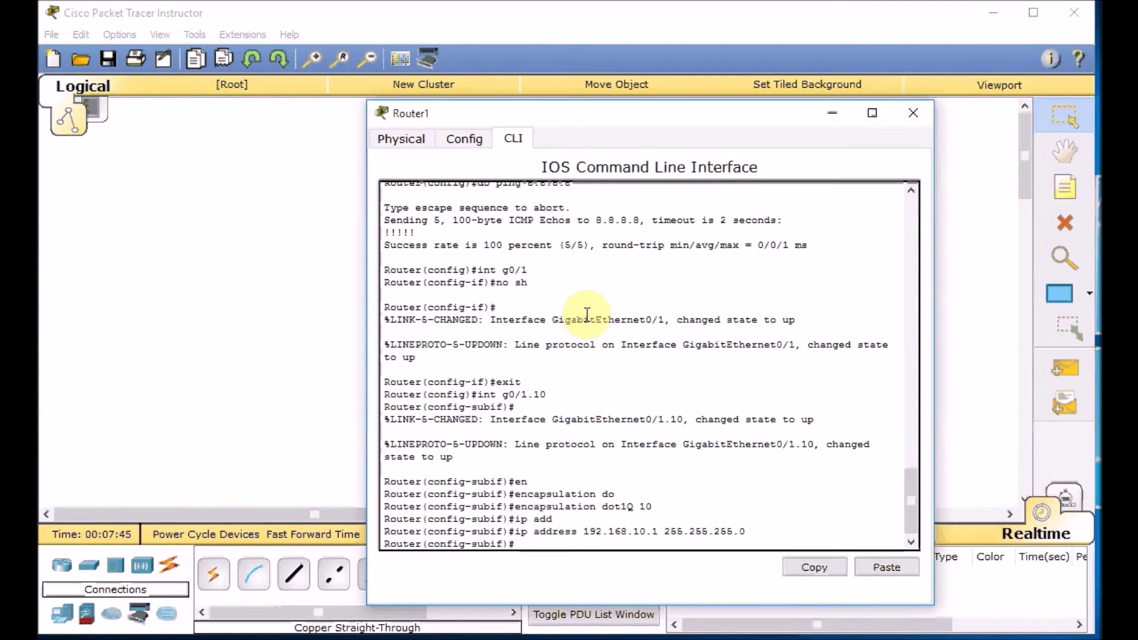
text(exit)
key(Return)
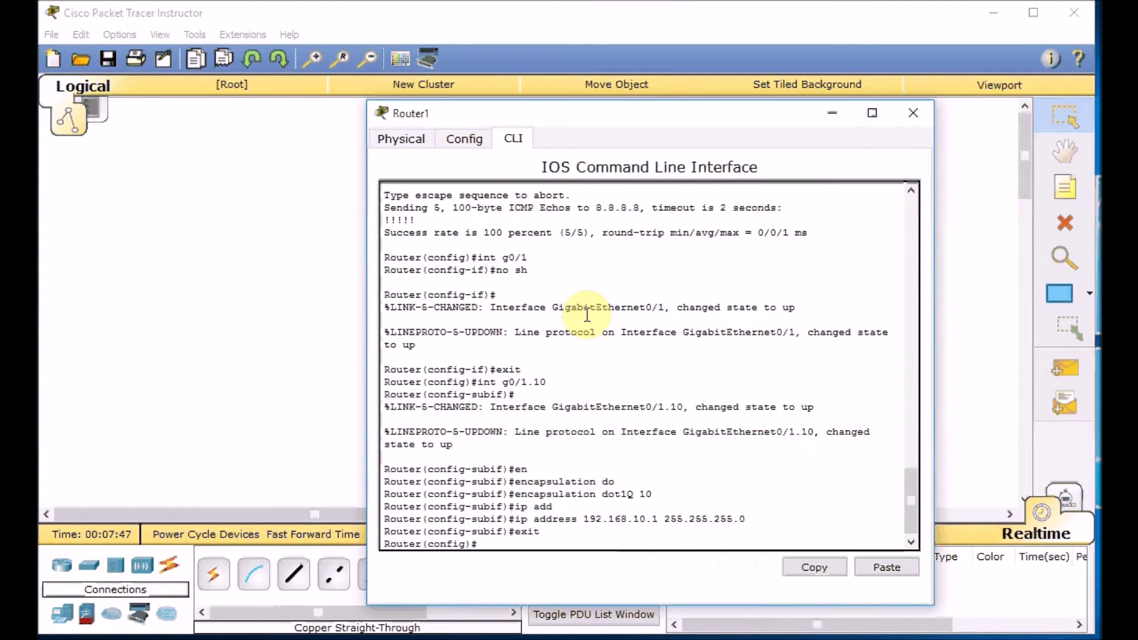
text(int g0/1)
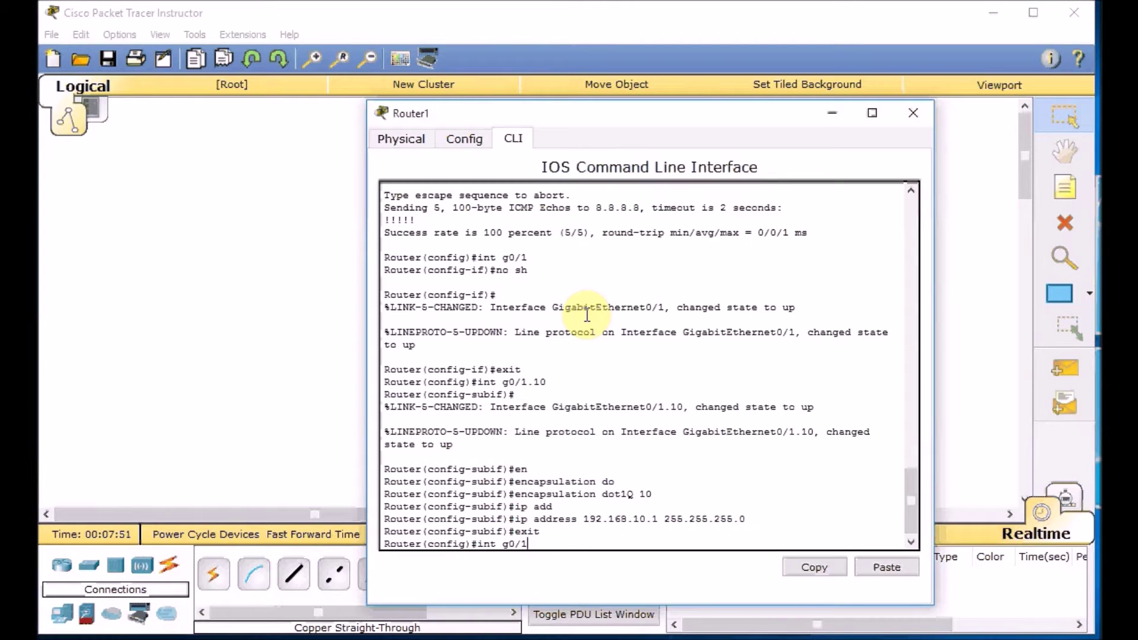
text(.20)
Step: Create Router1 subinterface g0/1.20 and give it dot1Q encapsulation for VLAN 20
key(Return)
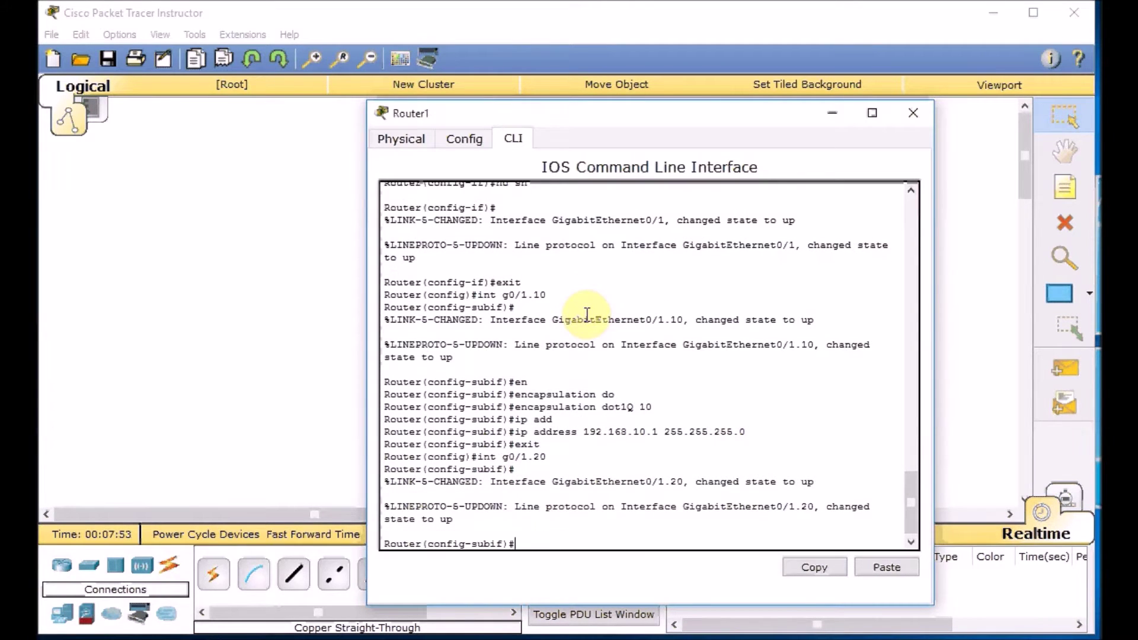
text(en)
key(Tab)
text(c)
key(Tab)
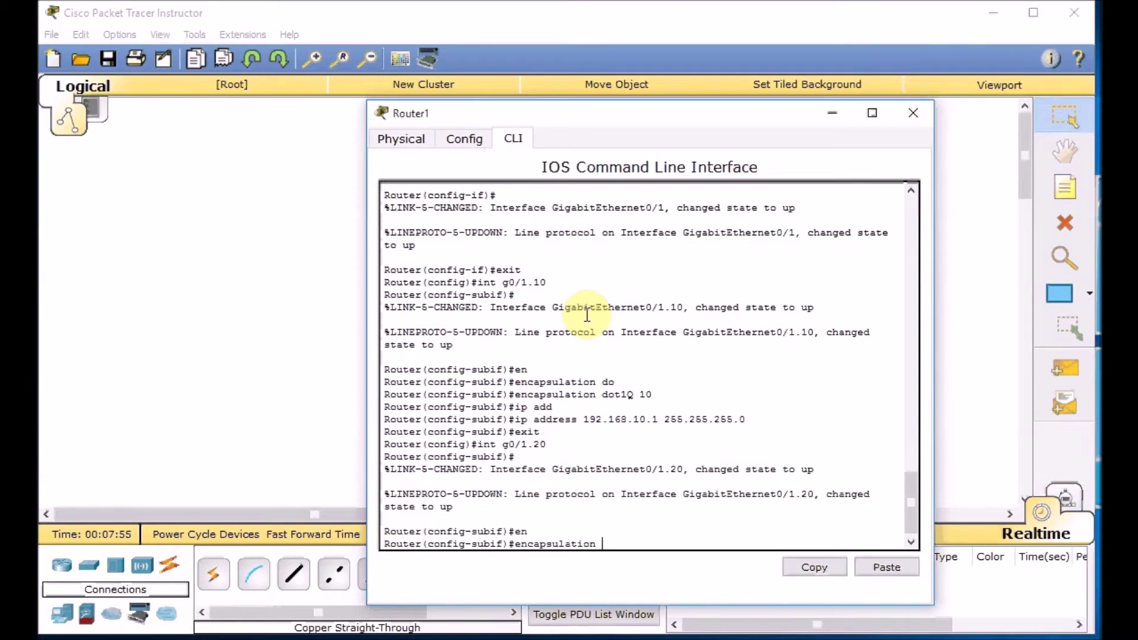
text(do)
key(Tab)
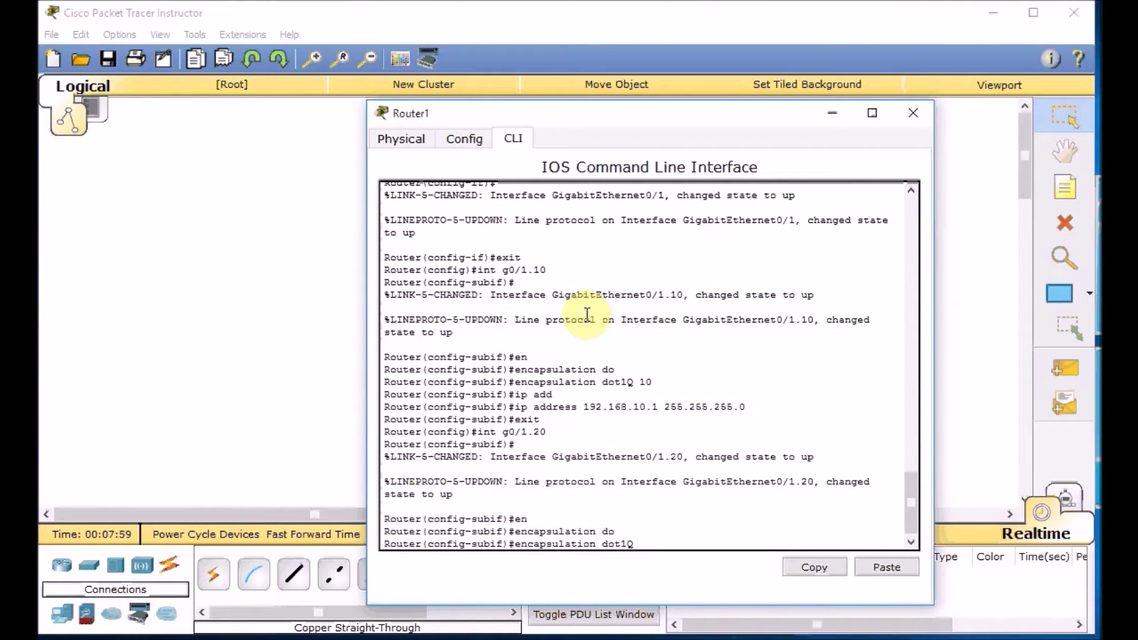
text(20)
key(Return)
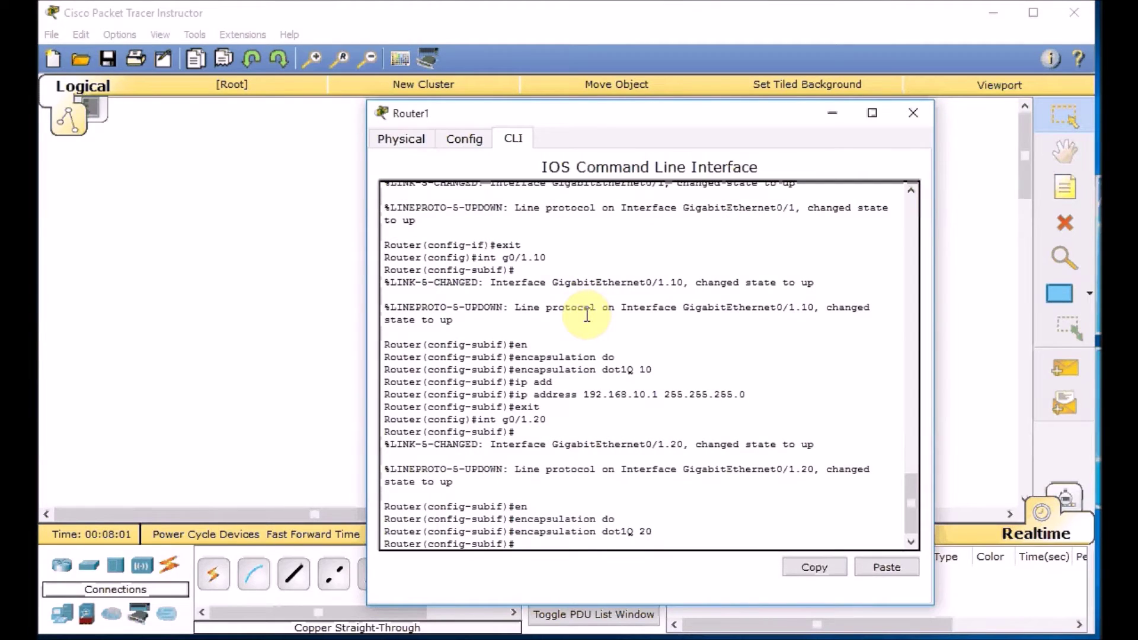
Step: Assign 192.168.20.1 255.255.255.0 to g0/1.20 and exit configuration mode
text(ip add)
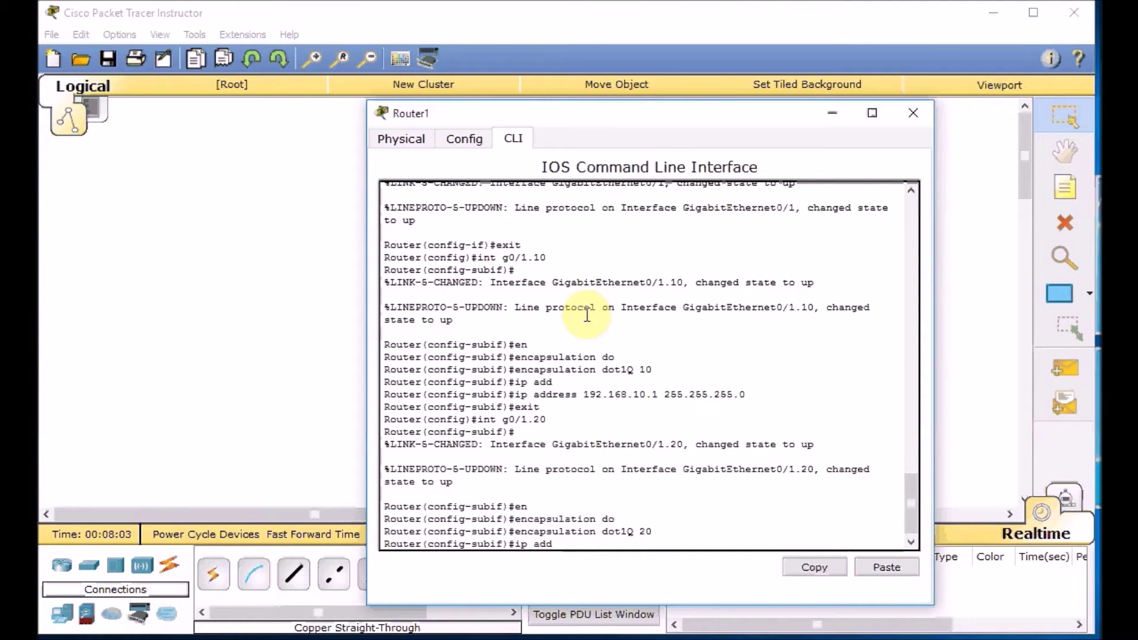
key(Tab)
text(192.168.)
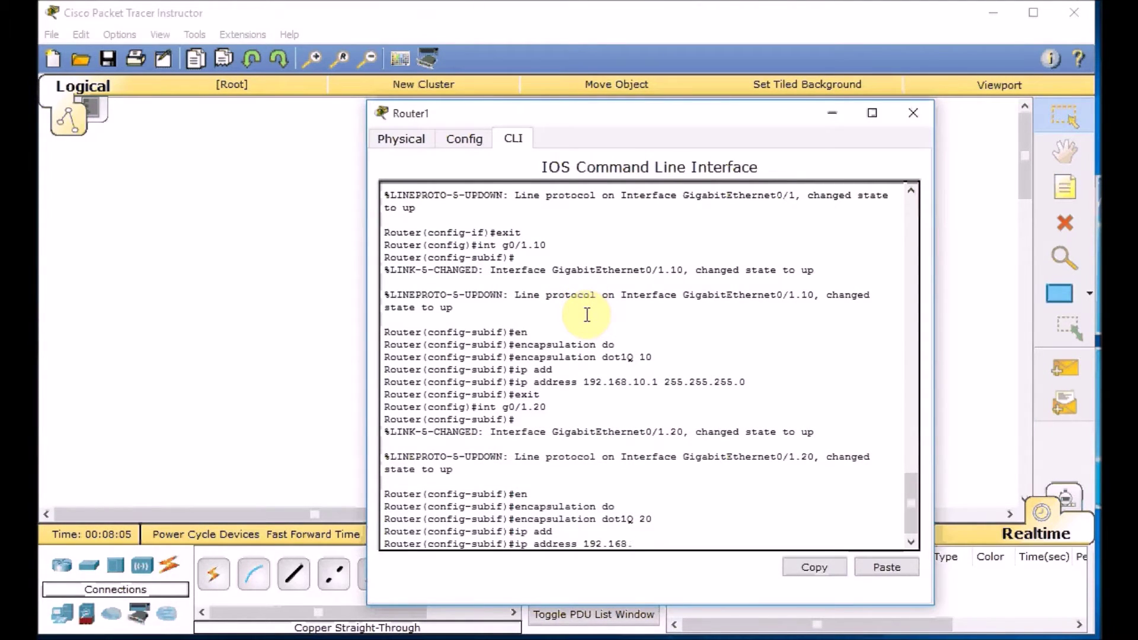
text(20.1 255.255.255.0)
key(Return)
key(ctrl+z)
key(Return)
key(Return)
key(Return)
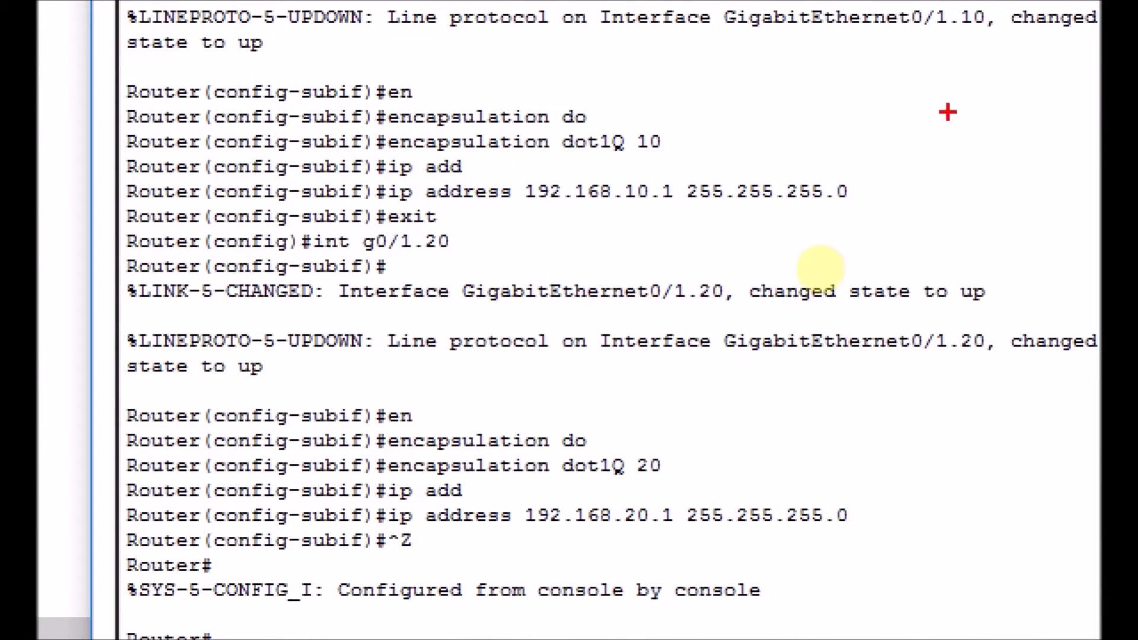
drag(986, 31, 892, 30)
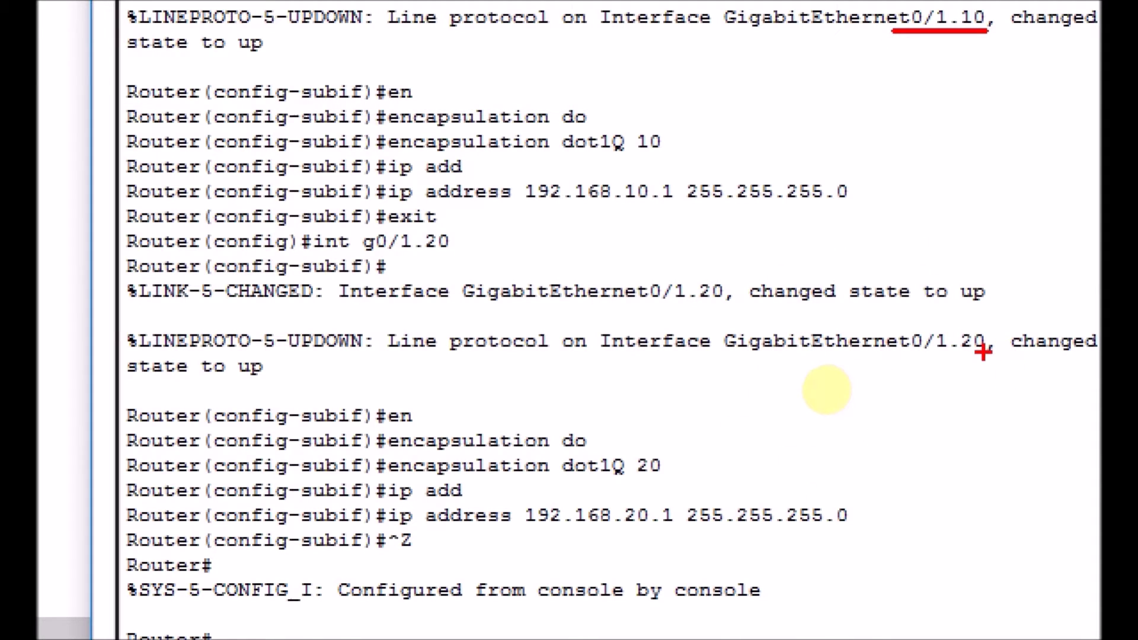
drag(990, 363, 898, 364)
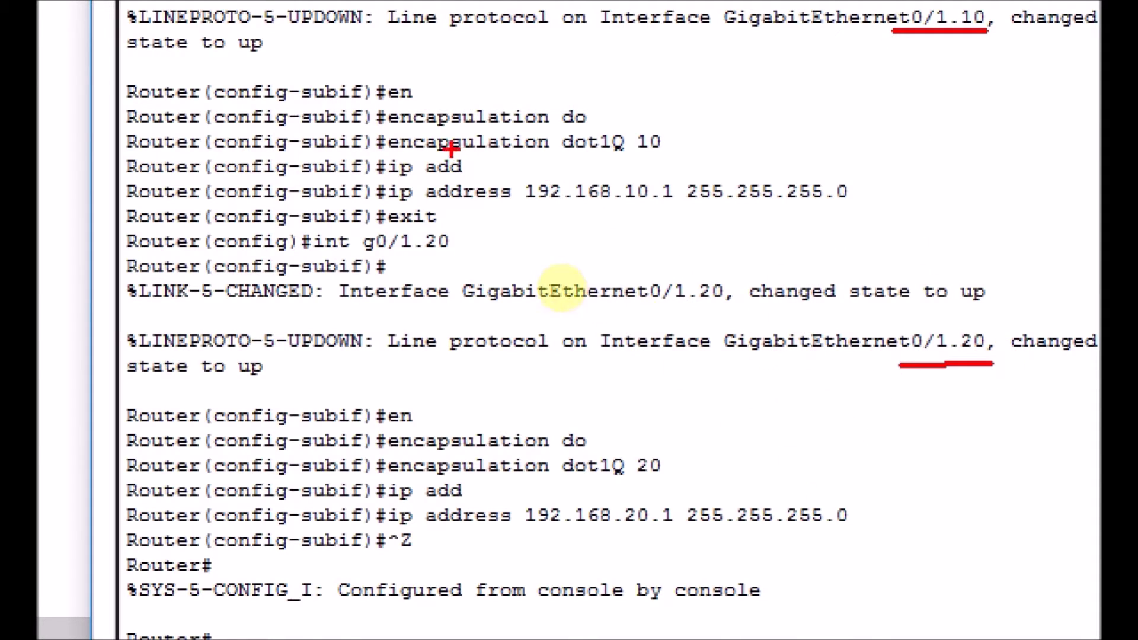
drag(668, 158, 633, 159)
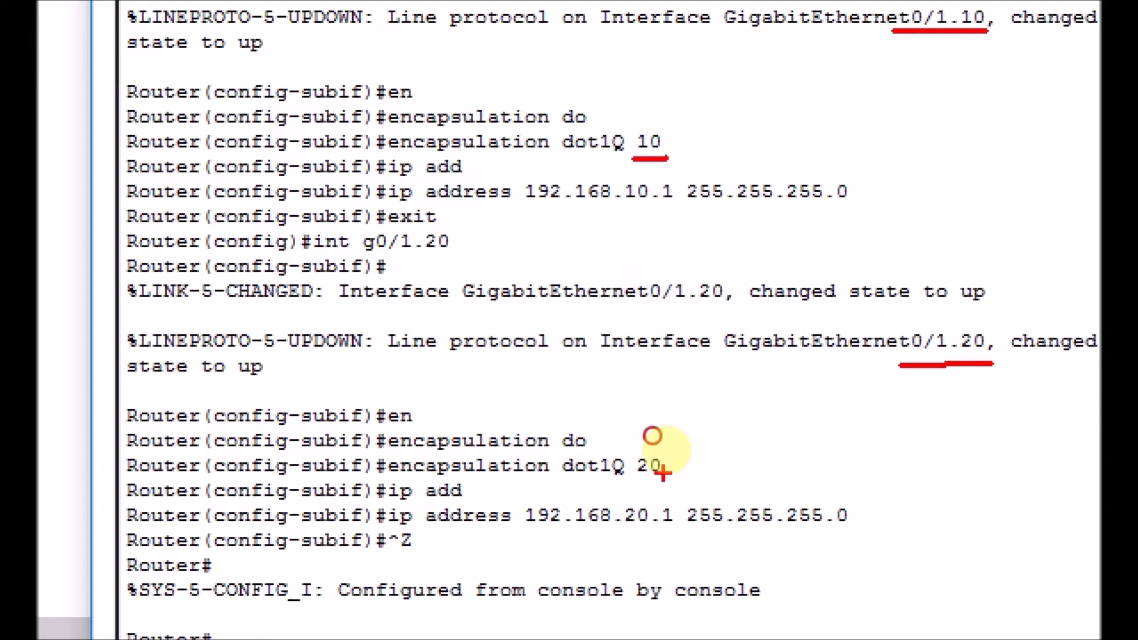
drag(663, 473, 636, 471)
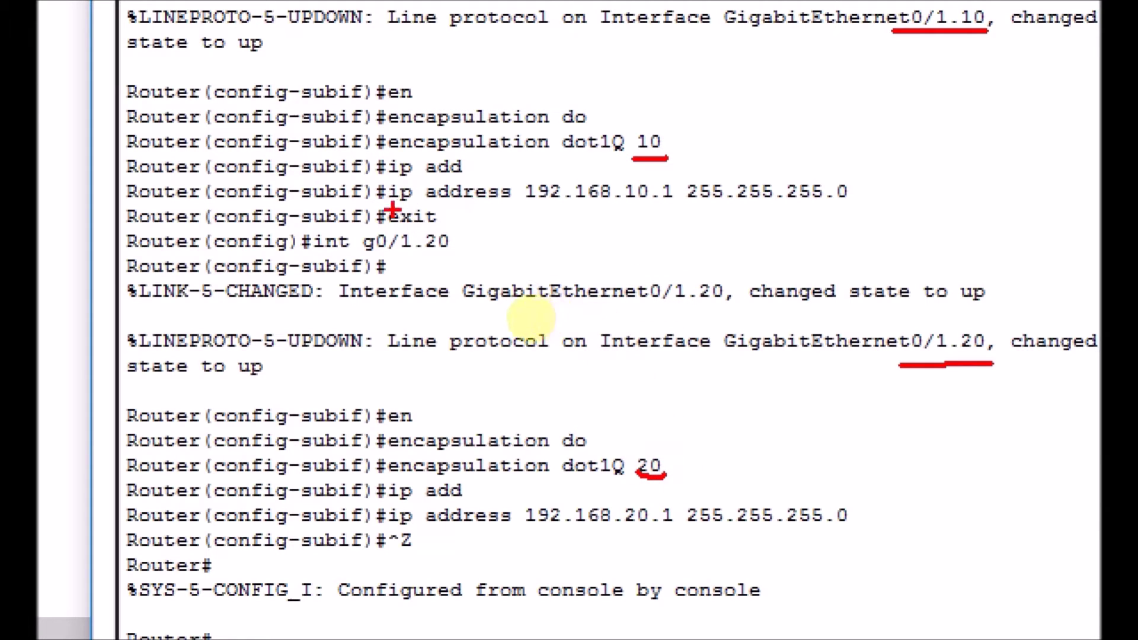
mouse_move(393, 209)
mouse_down()
mouse_move(645, 214)
mouse_move(898, 196)
mouse_up()
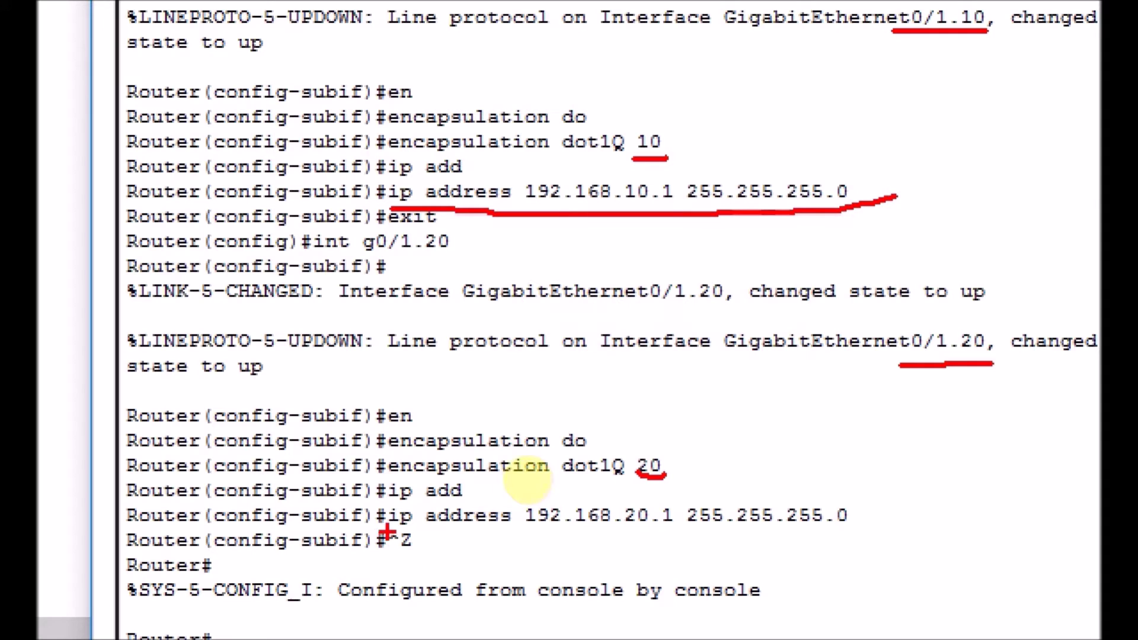
drag(388, 532, 898, 522)
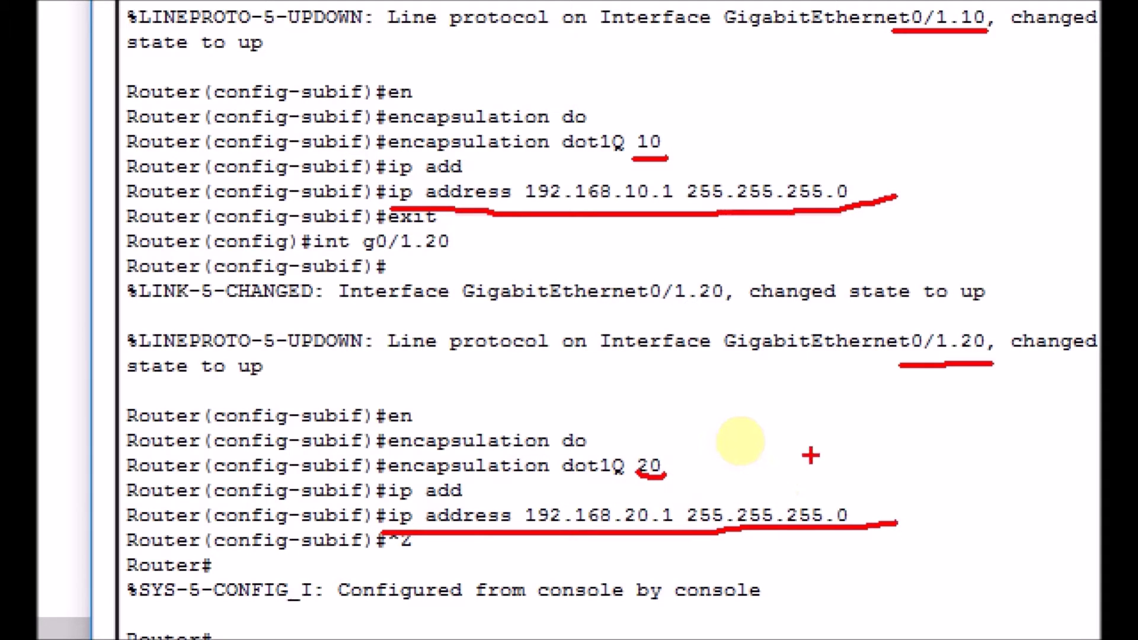
key(Escape)
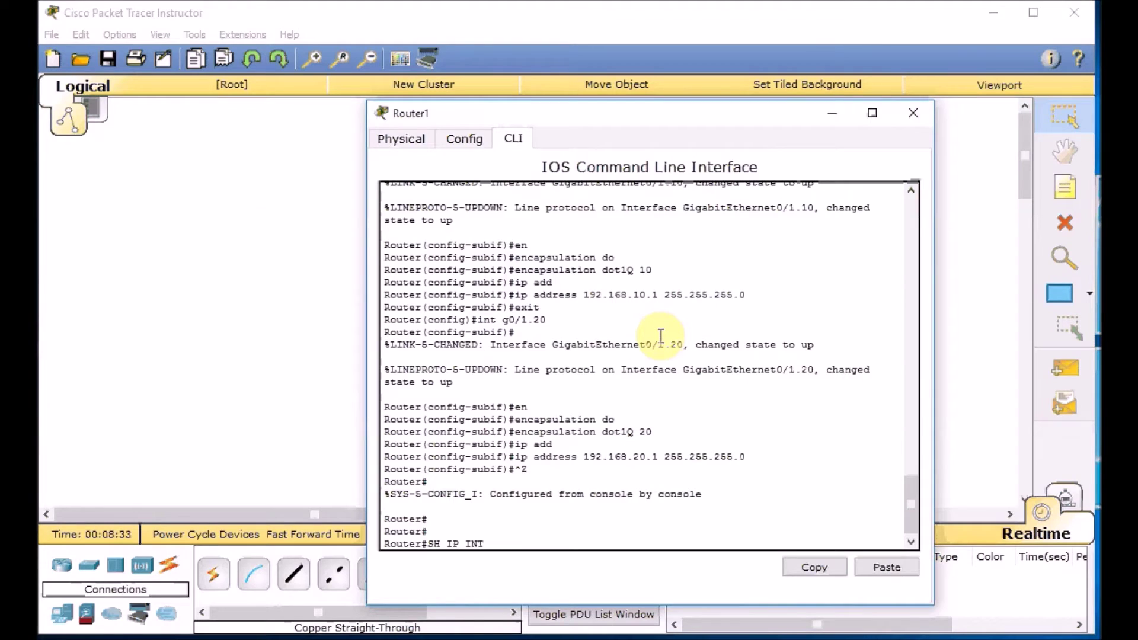
Step: Run 'sh ip int brie' on Router1 to confirm G0/0 at 175.10.0.2 and subinterfaces 1.10, 1.20 up
key(BackSpace)
key(BackSpace)
key(BackSpace)
key(BackSpace)
key(BackSpace)
key(BackSpace)
key(BackSpace)
key(BackSpace)
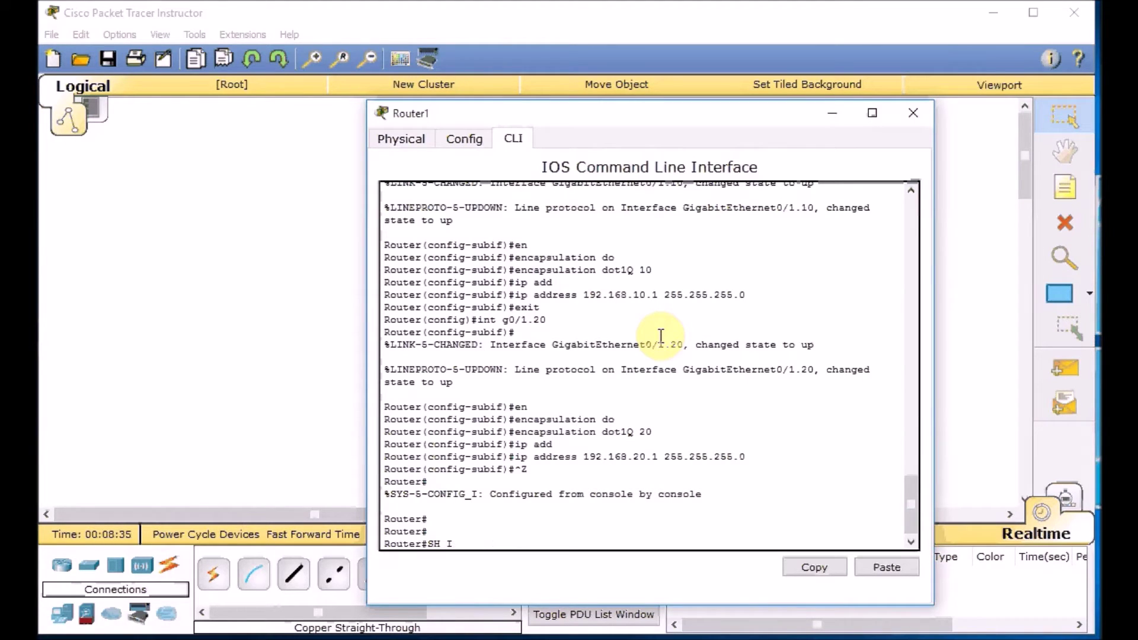
text(p int brie)
key(Return)
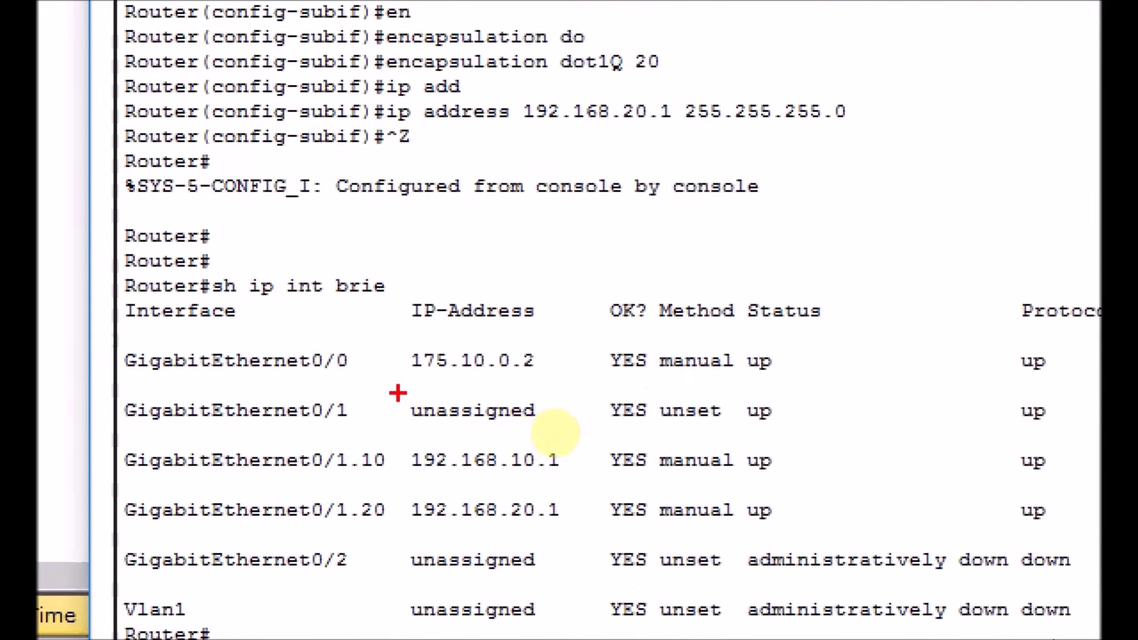
drag(358, 374, 121, 377)
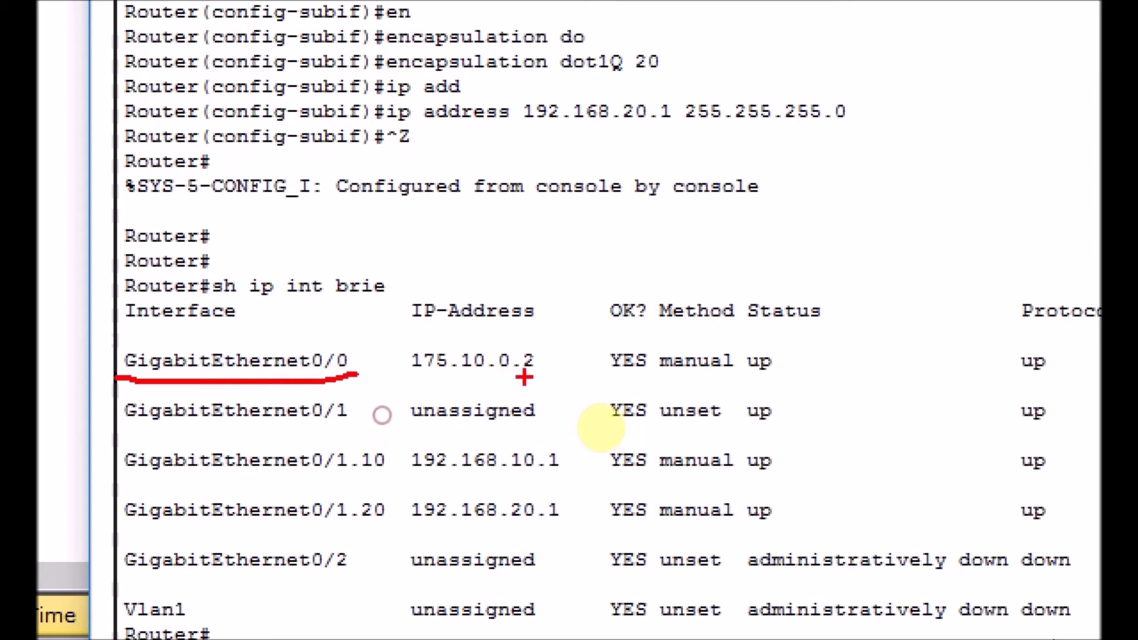
drag(542, 373, 385, 375)
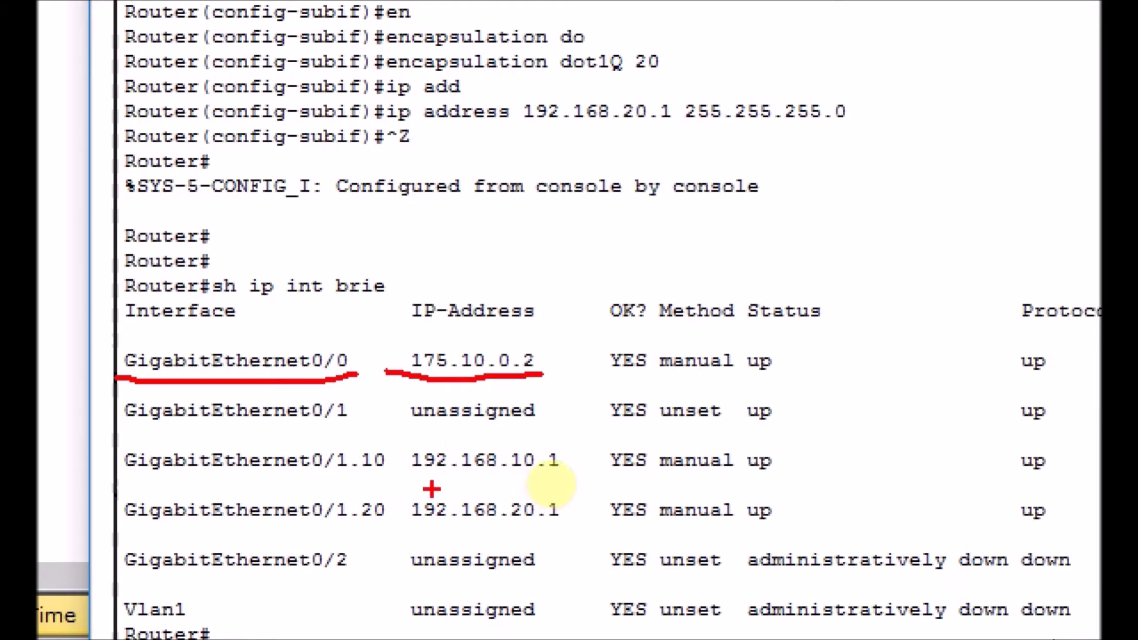
drag(388, 472, 333, 474)
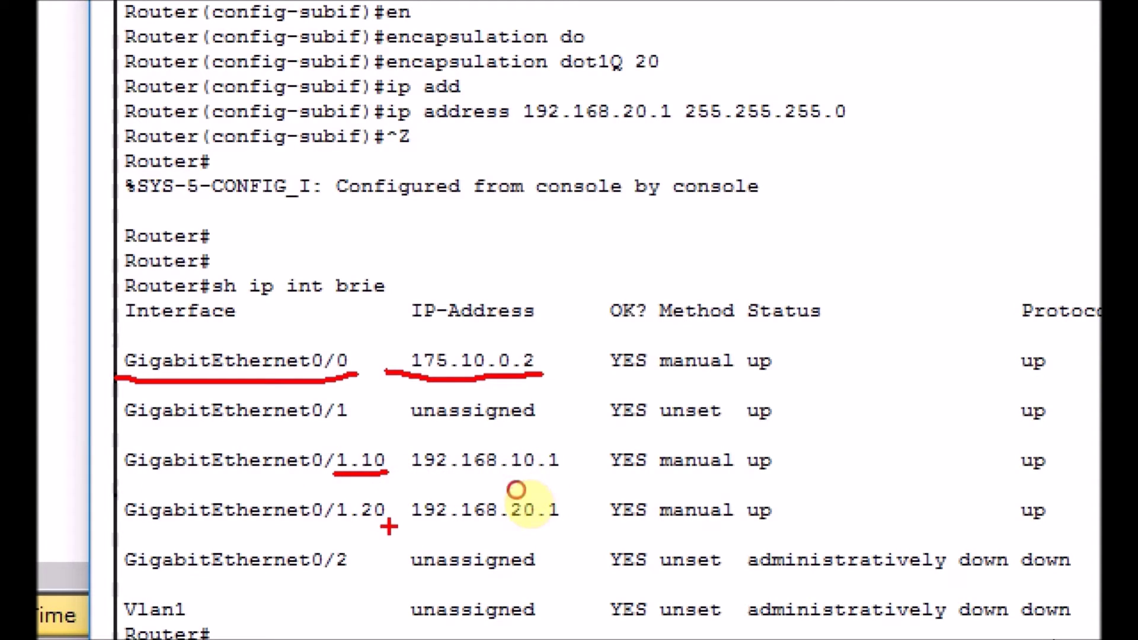
drag(390, 526, 337, 530)
key(Escape)
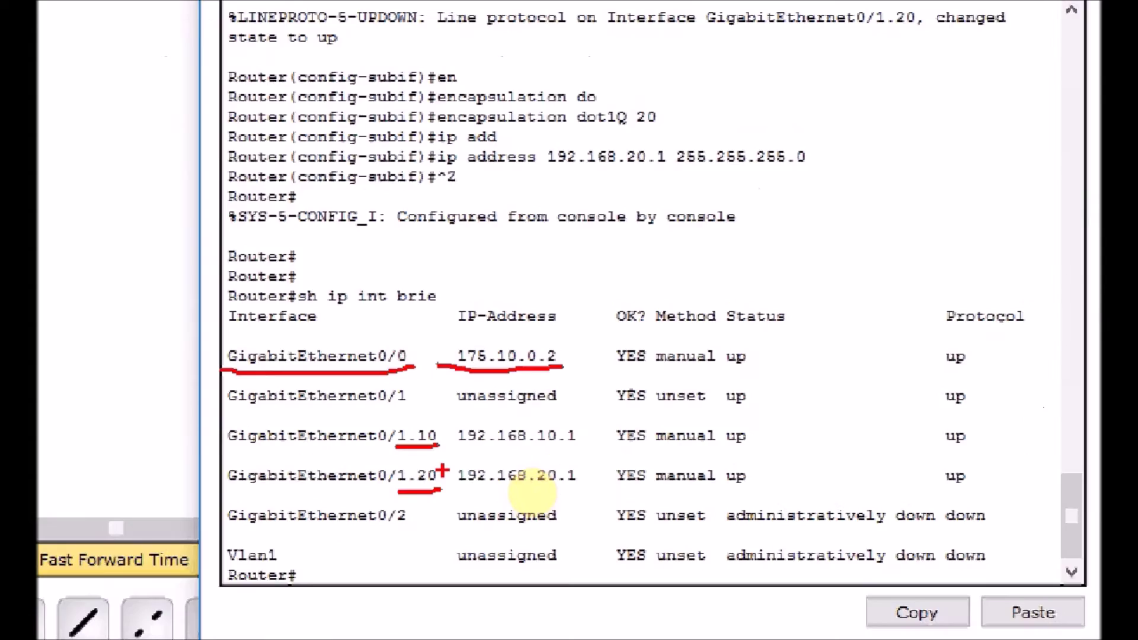
Step: Switch from Router1 to Switch0's CLI and enter global configuration mode
click(912, 120)
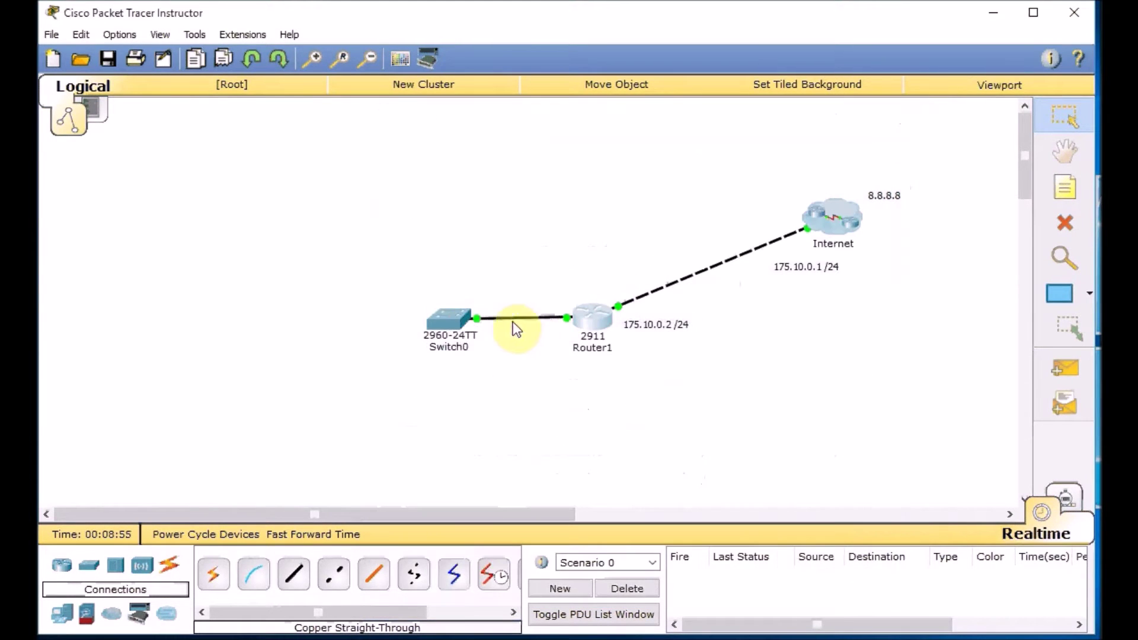
click(450, 319)
click(514, 141)
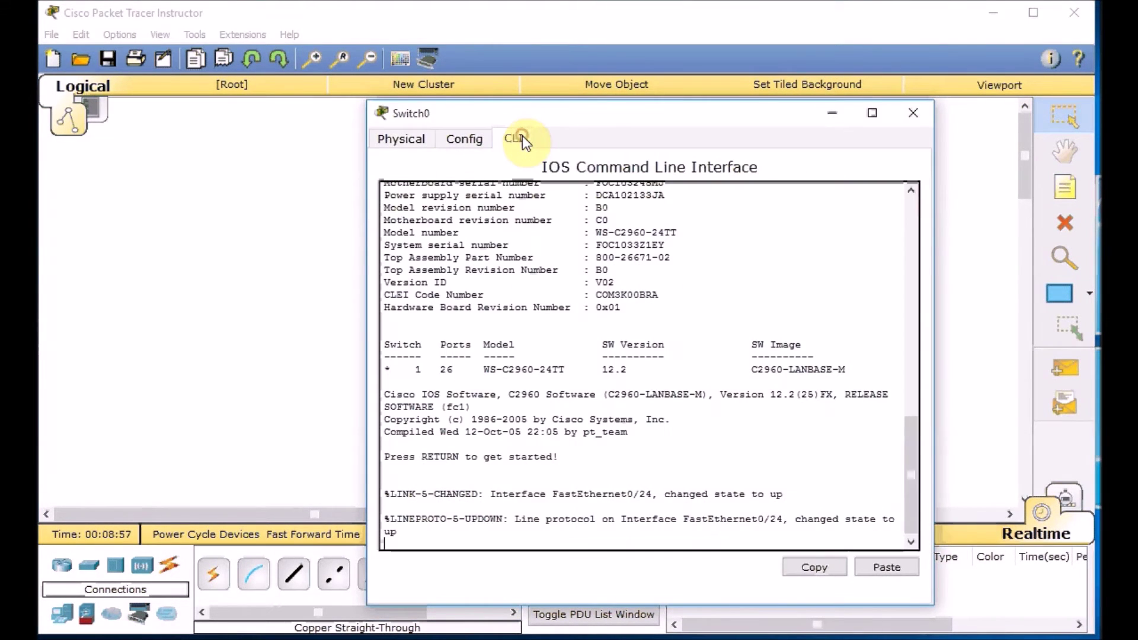
key(Return)
key(Return)
text(en)
key(Return)
key(Return)
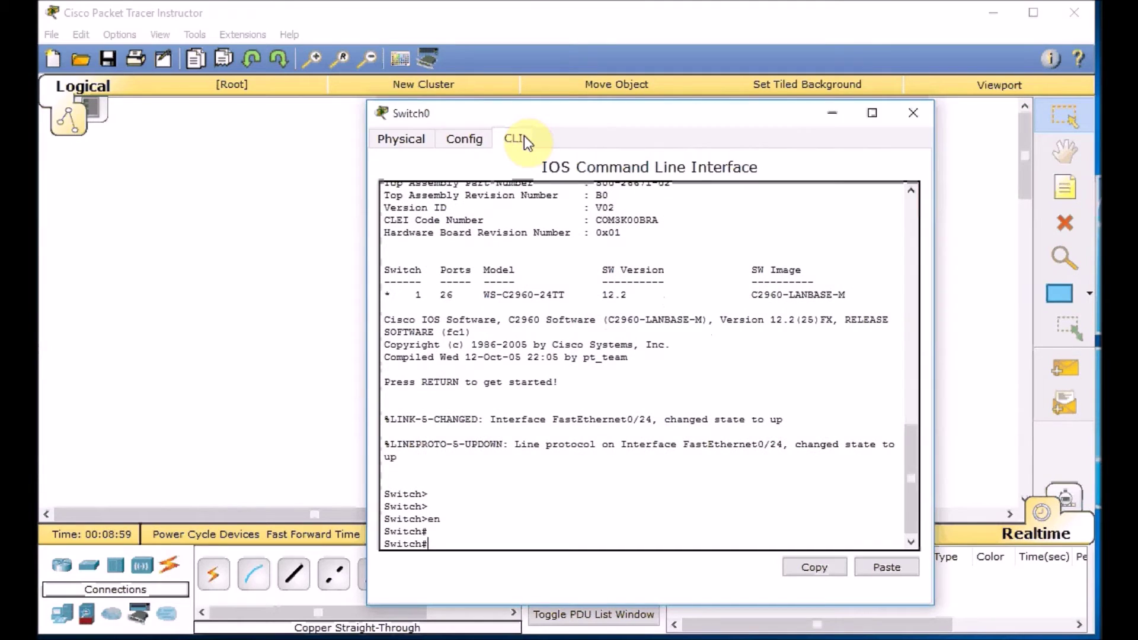
text(cj)
key(BackSpace)
key(BackSpace)
text(conf t)
key(Return)
Step: Create VLAN 10 named IT and VLAN 20 named STAFF on Switch0
text(vlan 1)
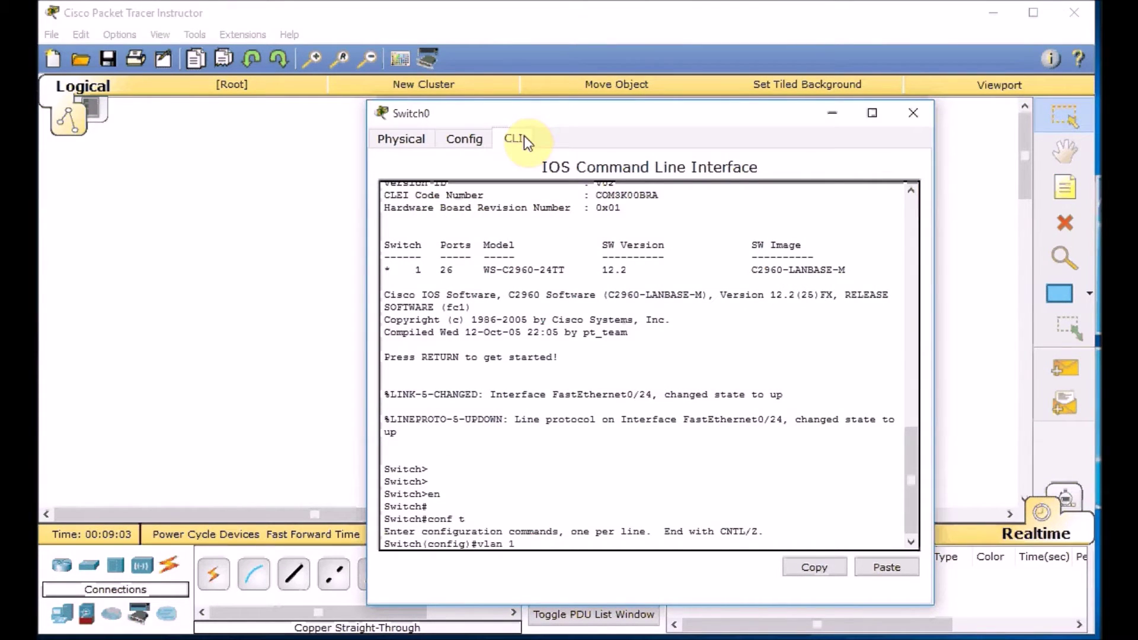
text(0)
key(Return)
text(name)
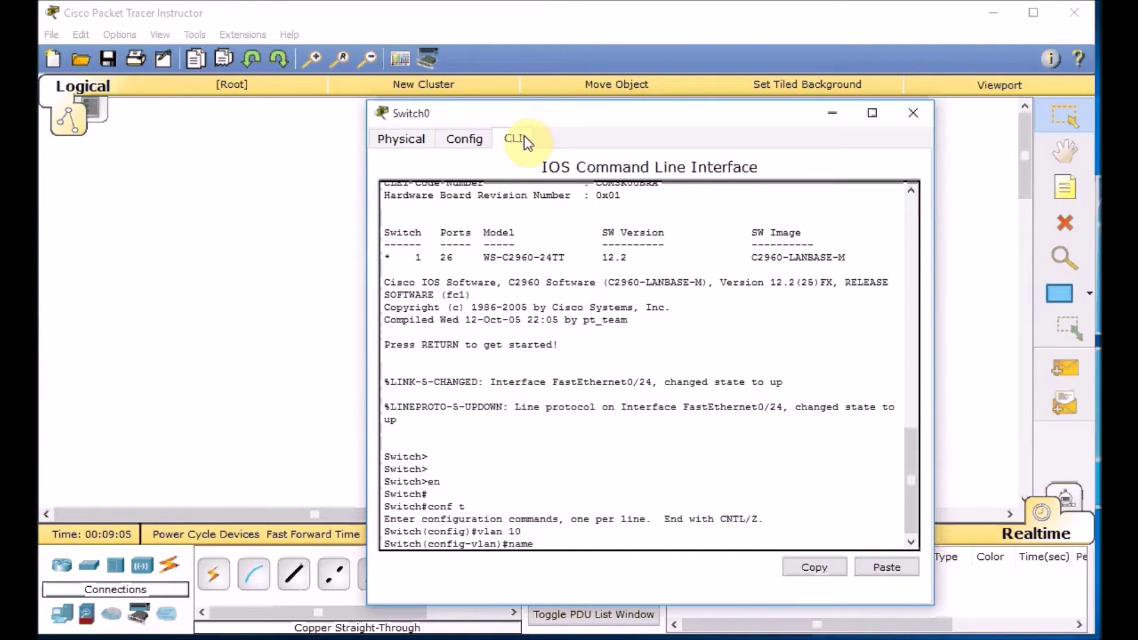
text( IT)
key(Return)
text(vlan)#vlan)
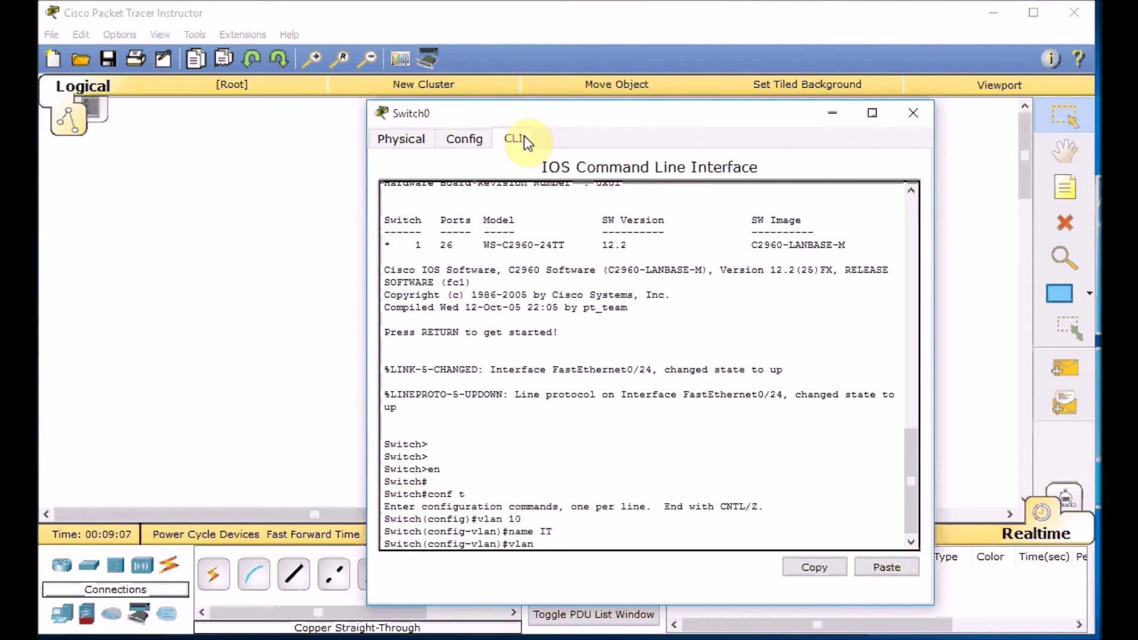
text( 20)
key(Return)
text(name STAF)
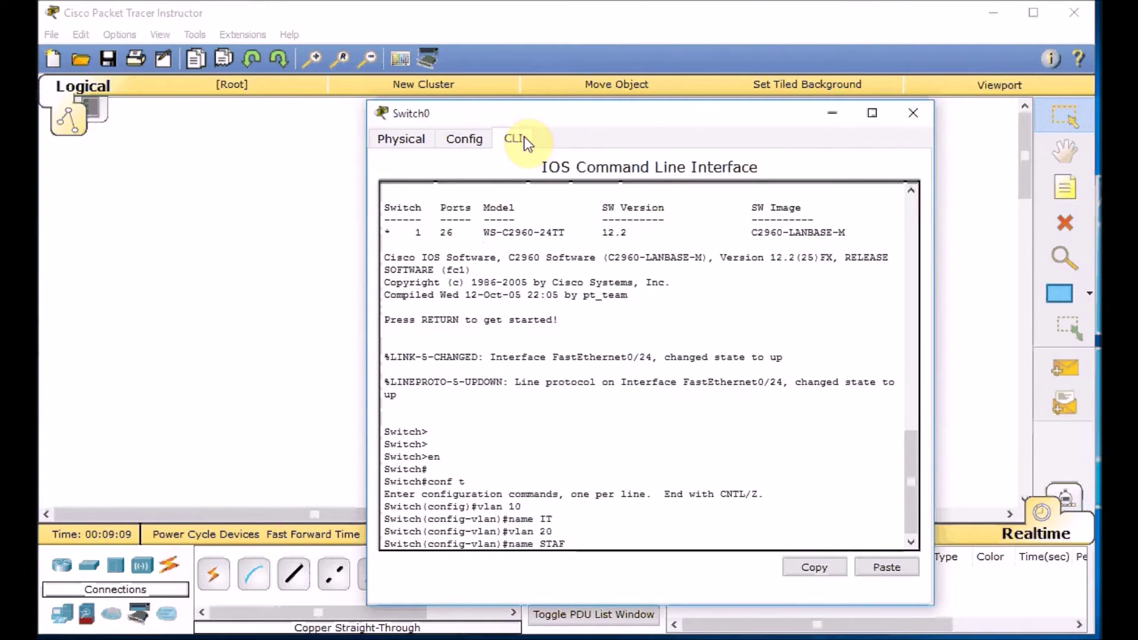
text(F)
key(Return)
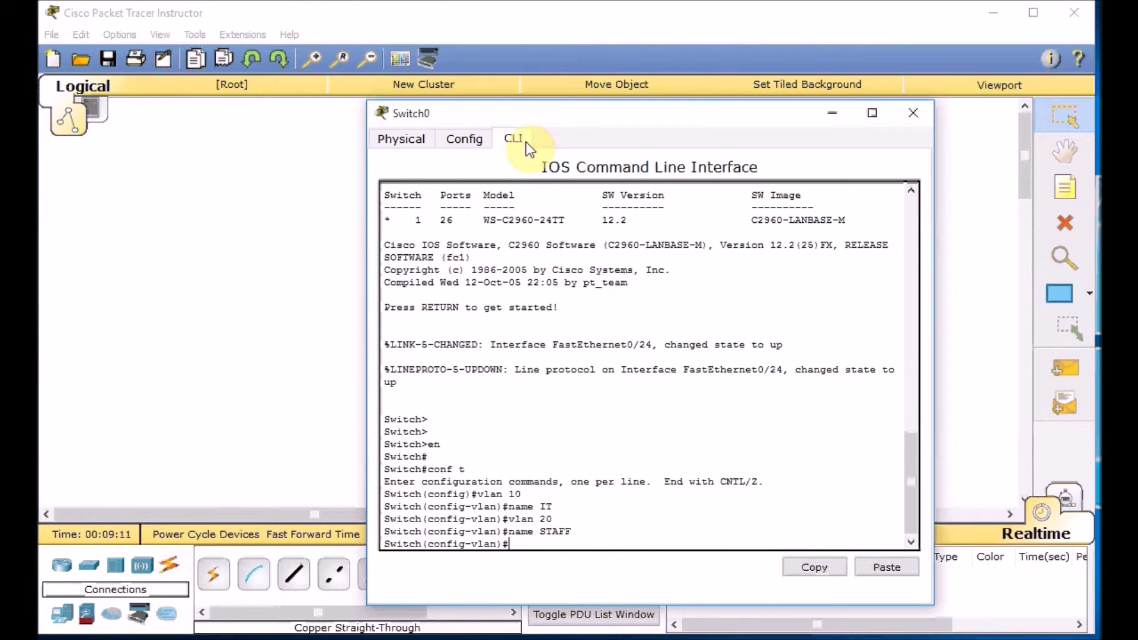
Step: Leave VLAN configuration and list Switch0's VLANs with 'do sh vlan'
text(exit)
key(Return)
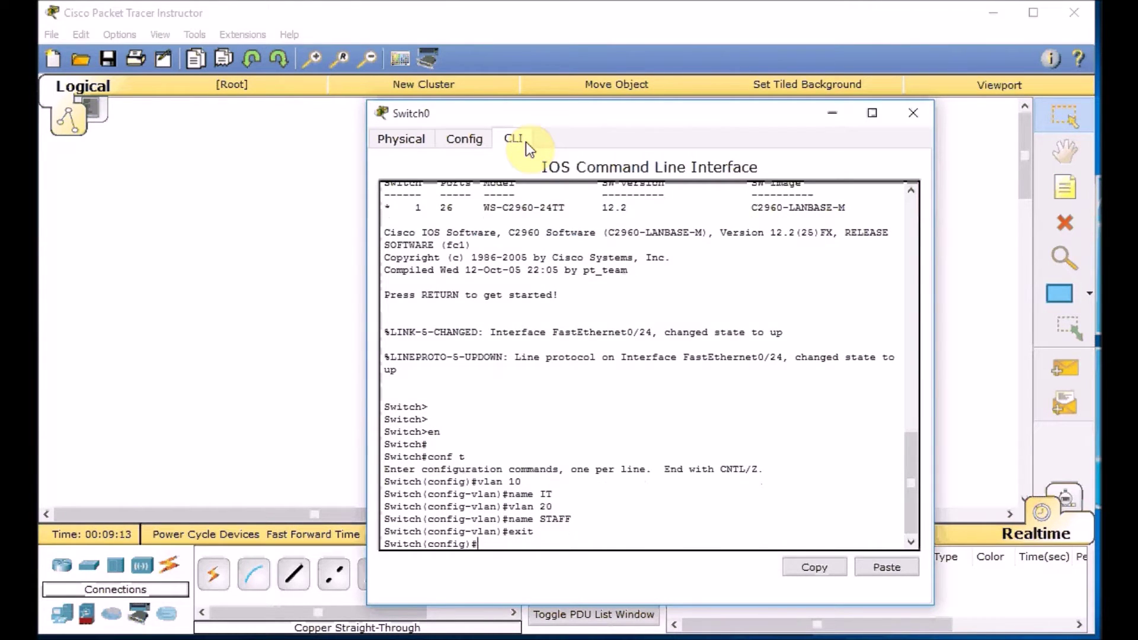
text(do sh vlan)
key(Return)
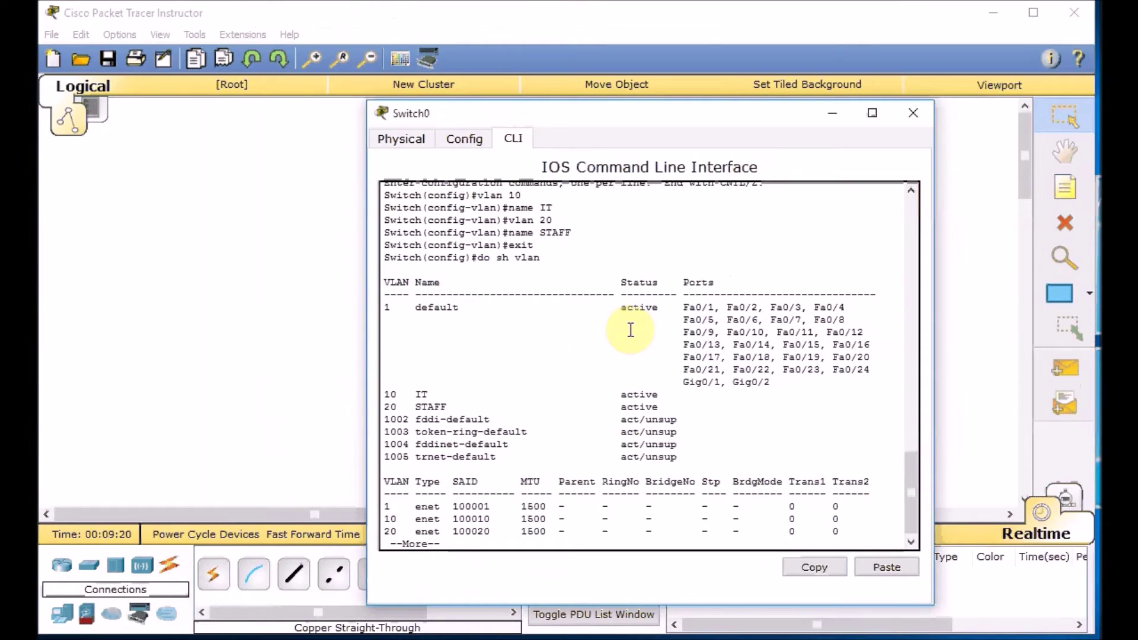
Step: Page through the rest of Switch0's VLAN listing, showing IT and STAFF active
key(Return)
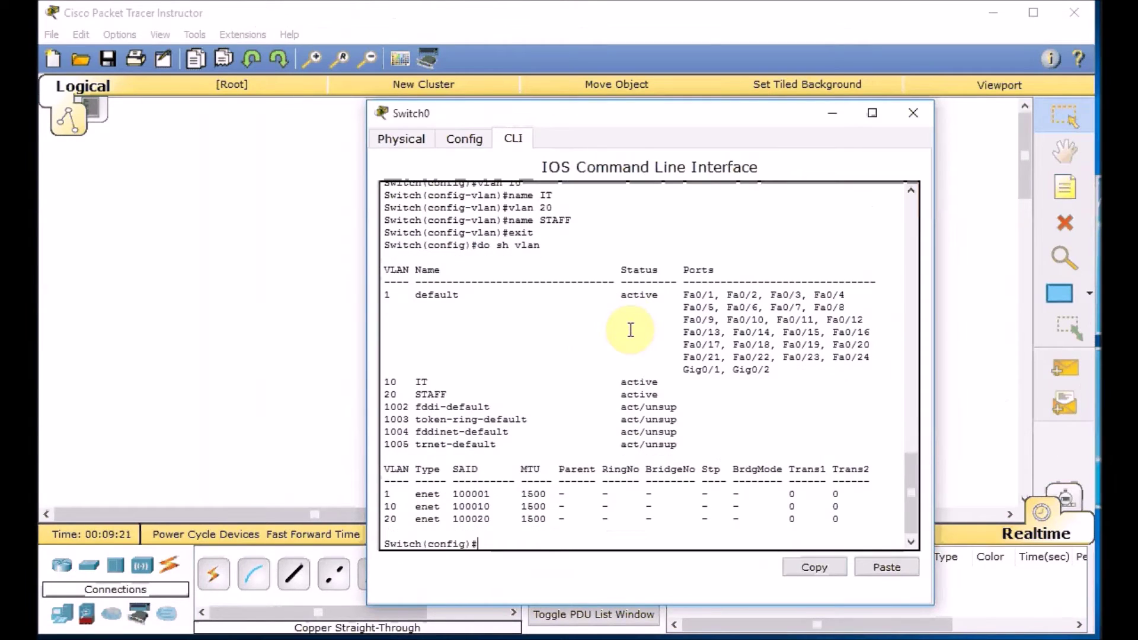
key(Return)
key(Return)
key(Return)
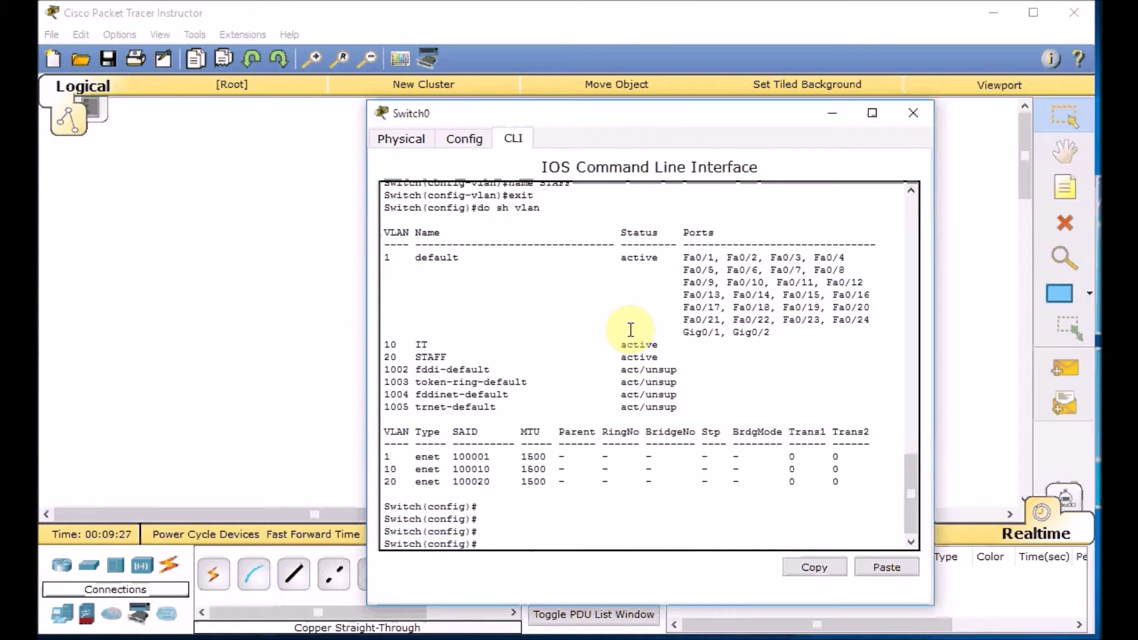
Step: Set Switch0 port FastEthernet0/24 to switchport mode trunk
text(int fa 0/24)
key(Return)
text(sw)
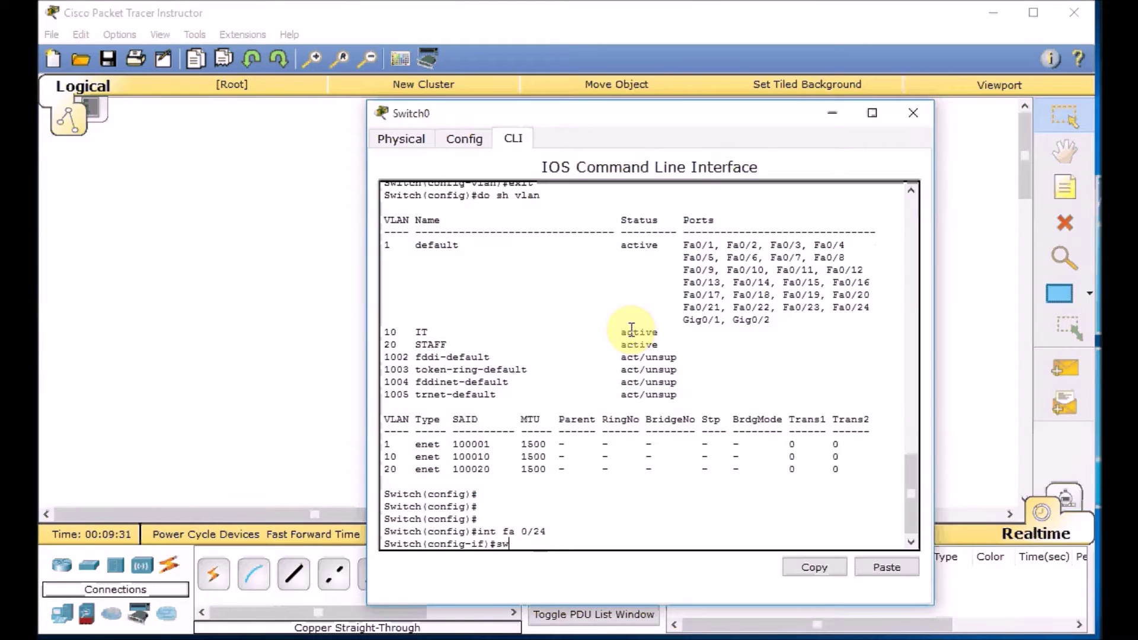
text(i)
key(Tab)
text(mo)
key(Tab)
text(tr)
key(Tab)
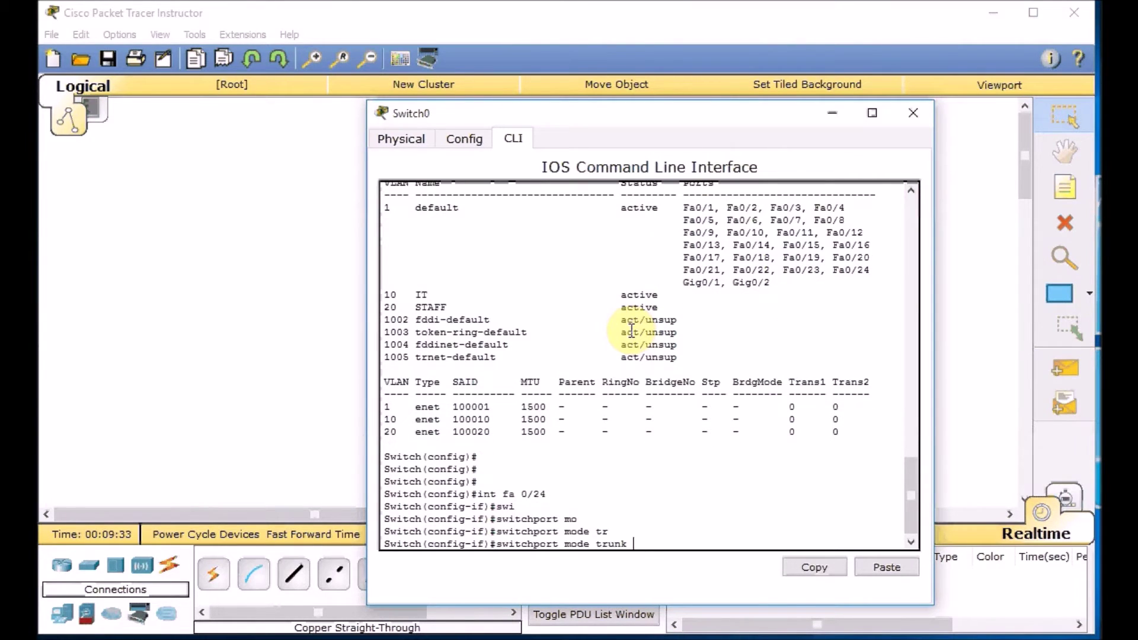
key(Return)
Step: Drop back to privileged mode, then re-enter global configuration with 'conf t'
key(Return)
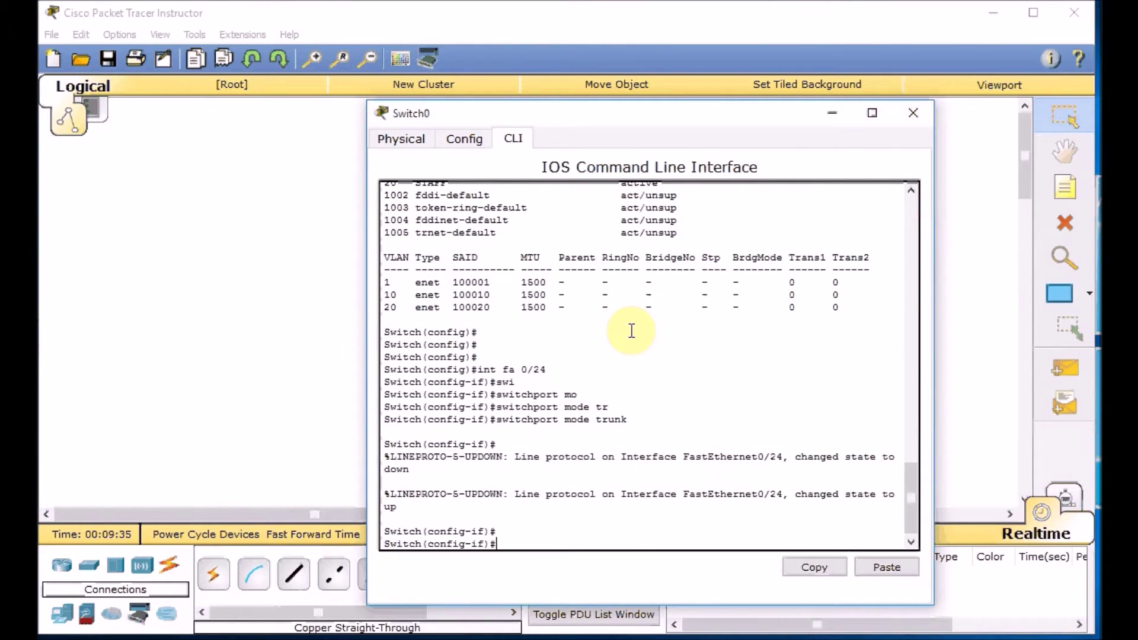
key(ctrl+z)
key(Return)
key(Return)
key(Return)
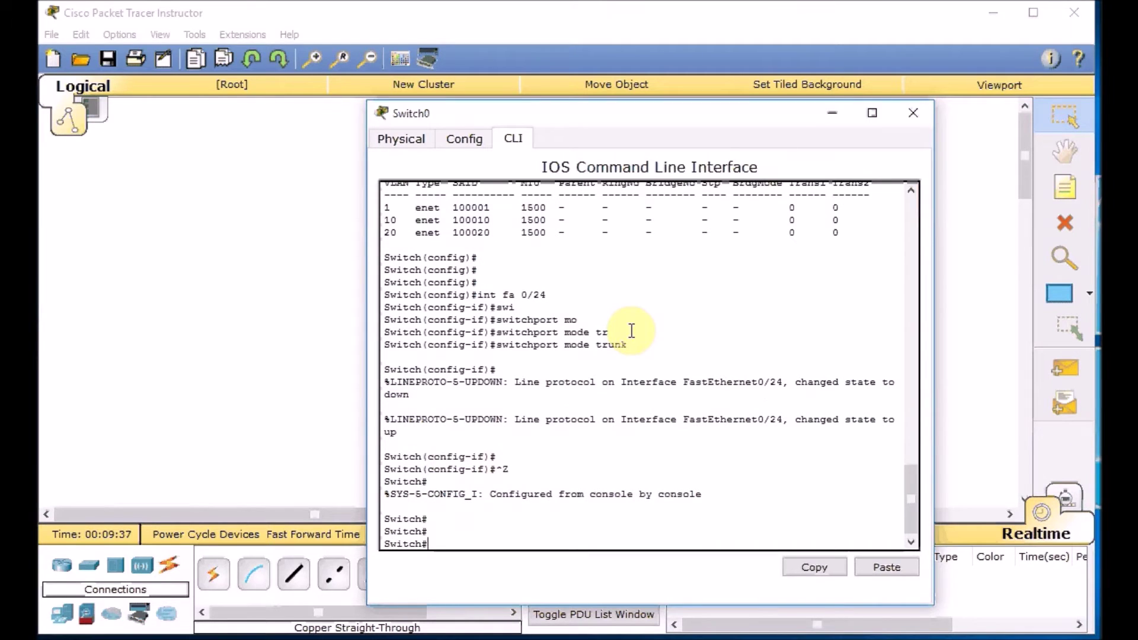
text(conf t)
key(Return)
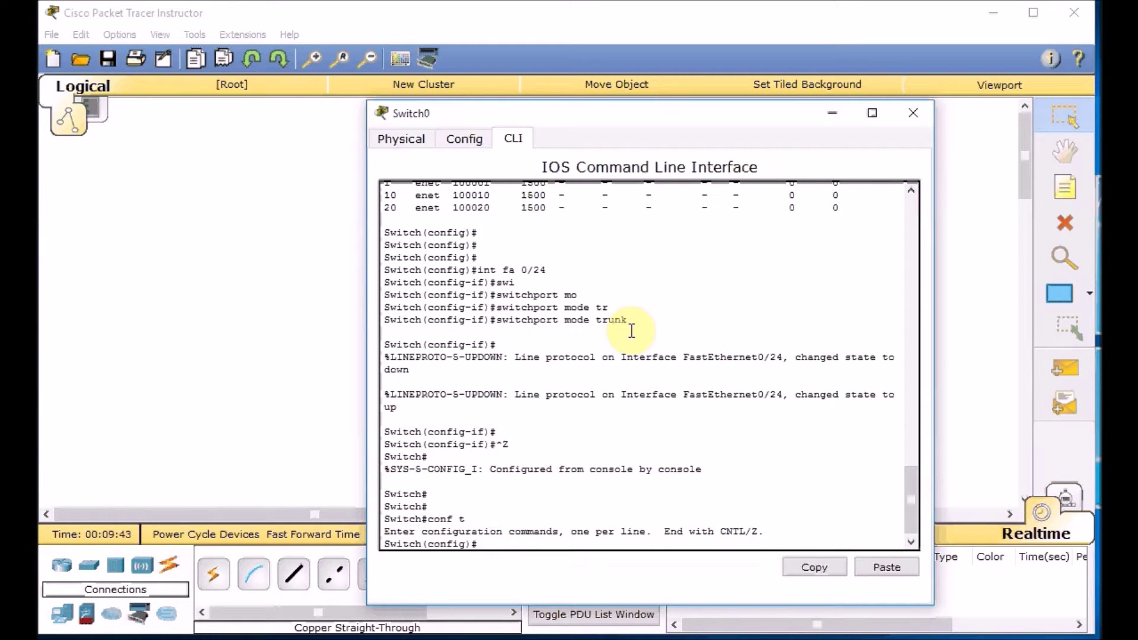
Step: Select Switch0 ports Fa0/1–4 as a range and set them to access mode
text(int)
key(Tab)
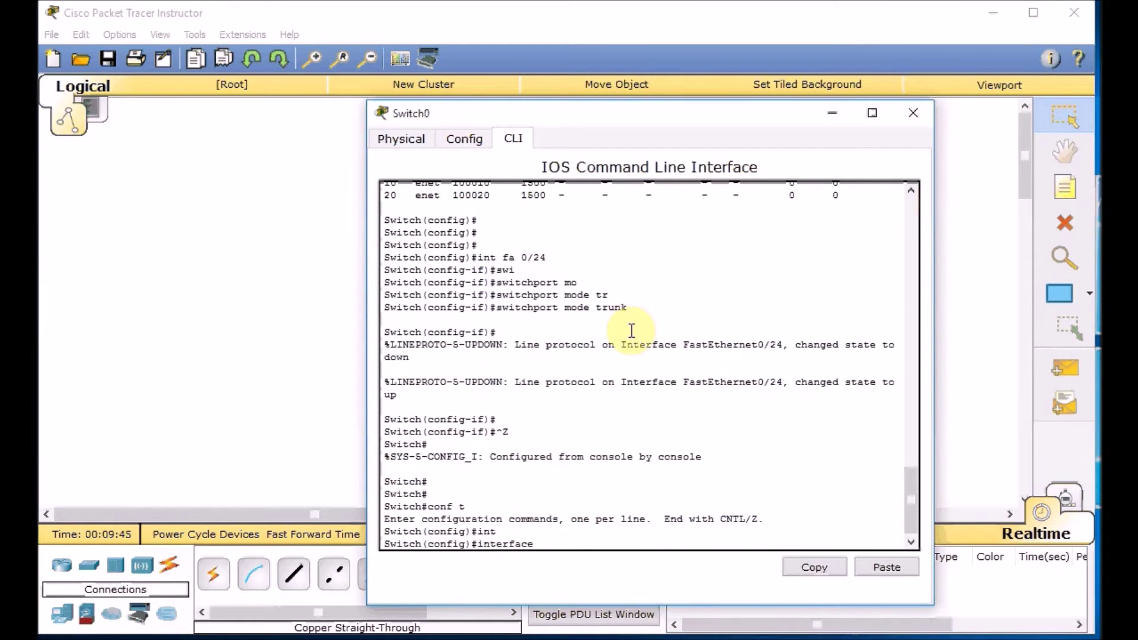
text(r)
key(Tab)
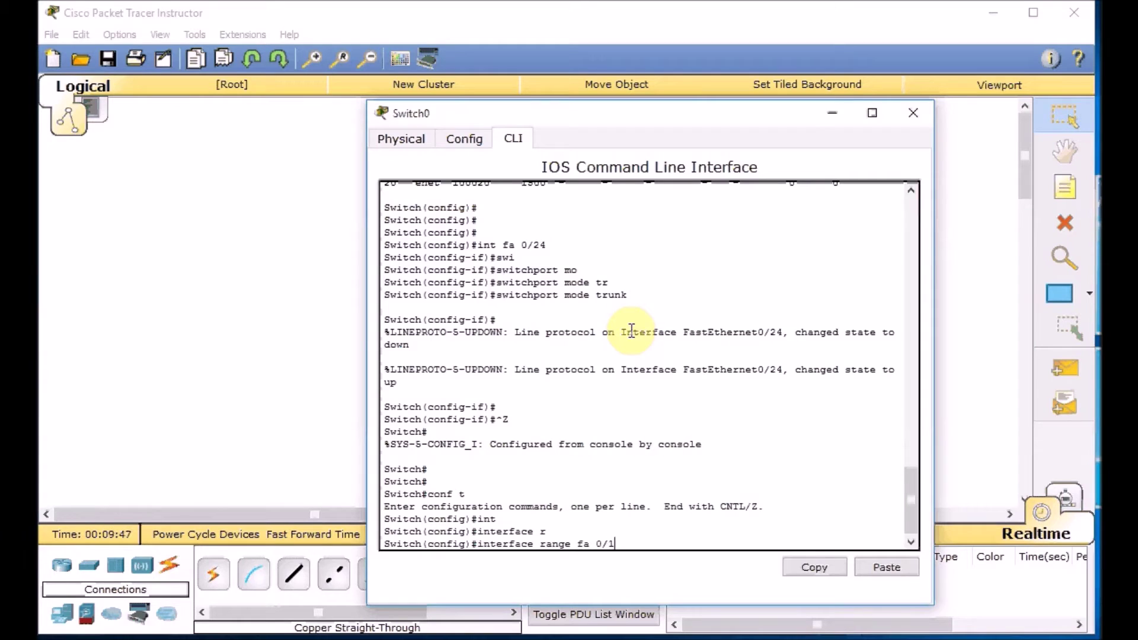
text(fa 0/1 - 4)
key(Return)
text(swi)
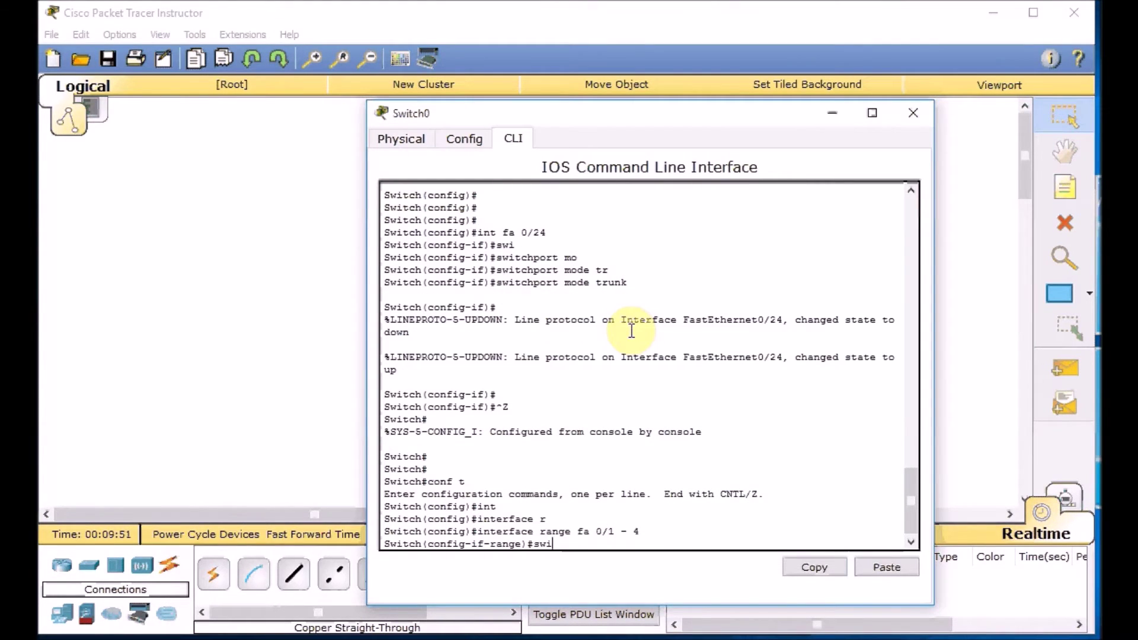
key(Tab)
text(mo)
key(Tab)
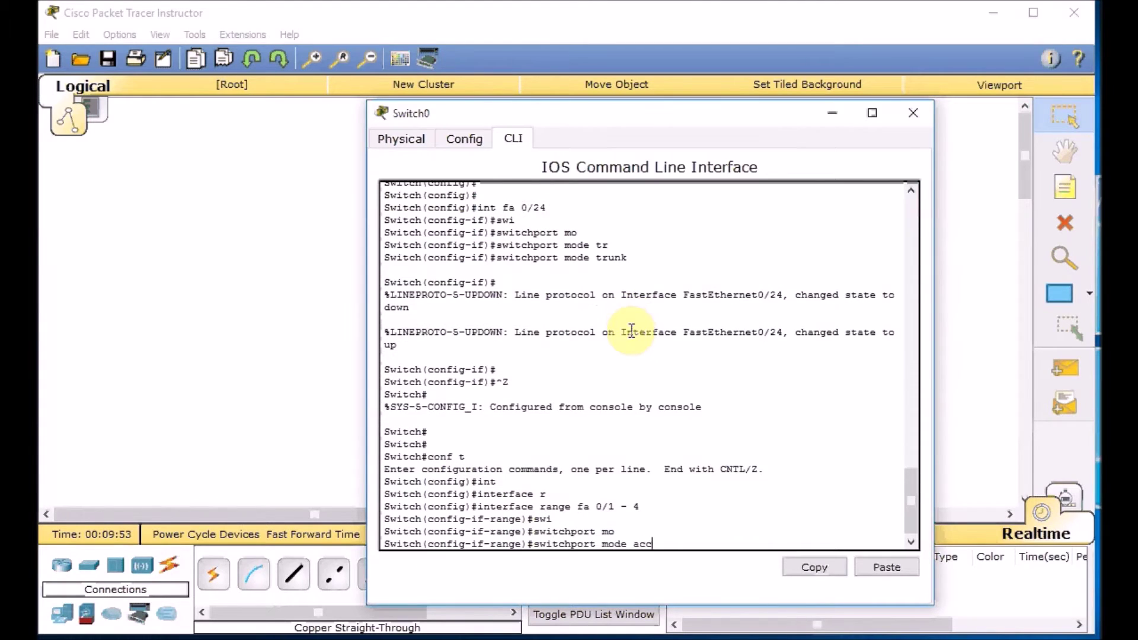
key(Tab)
key(Return)
Step: Assign ports Fa0/1–4 to access VLAN 10 and leave the range configuration
text(sw)
key(Tab)
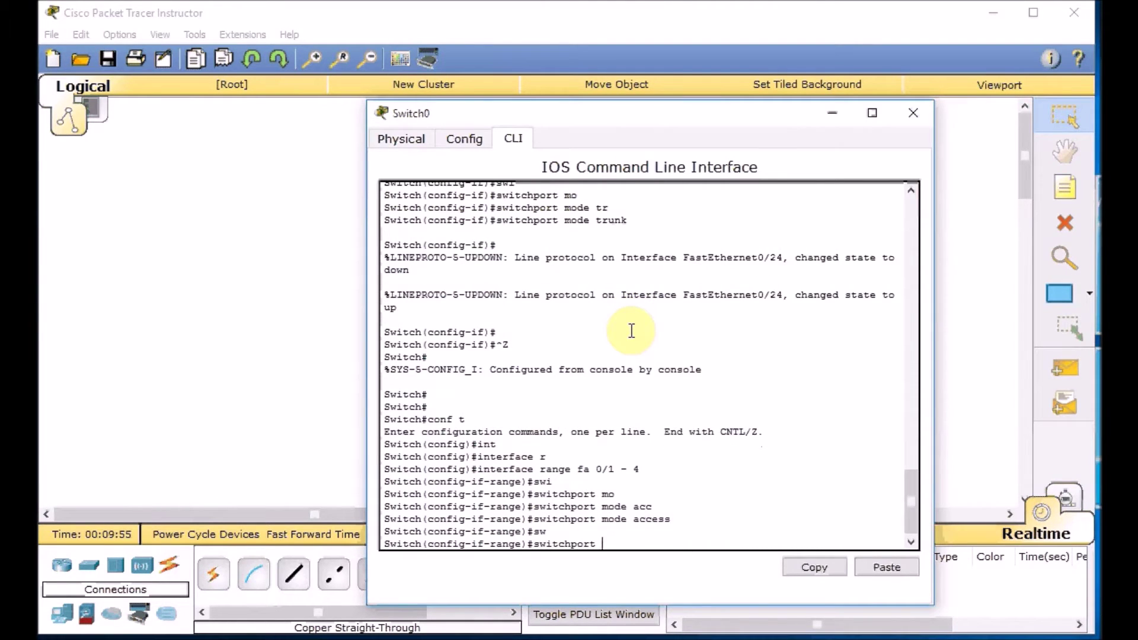
text(acc)
key(Tab)
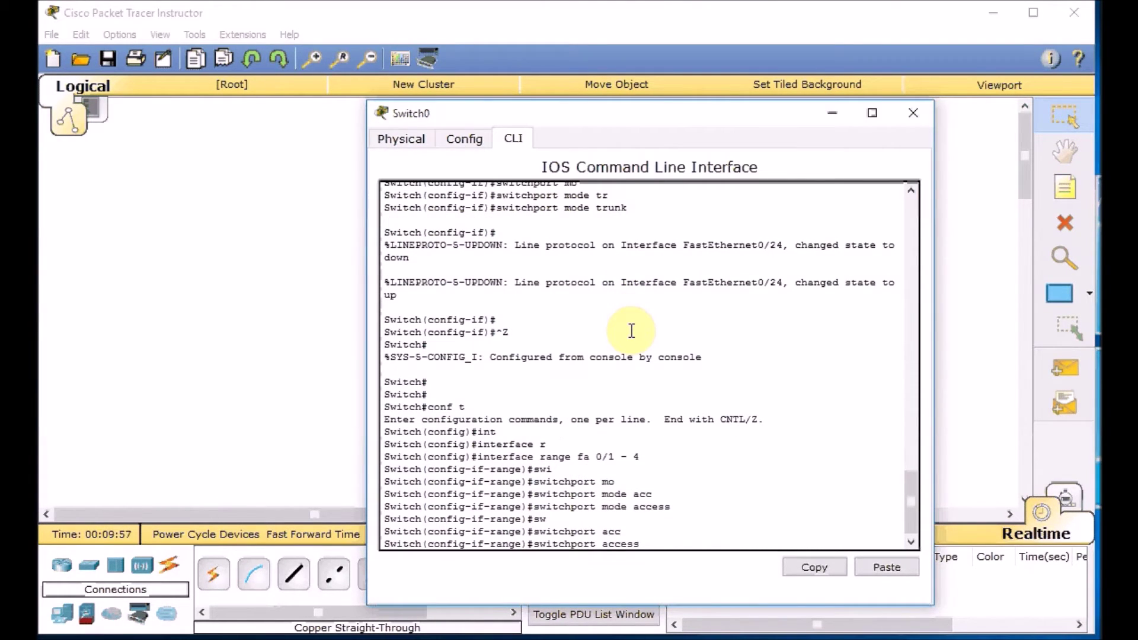
text(vl)
key(Tab)
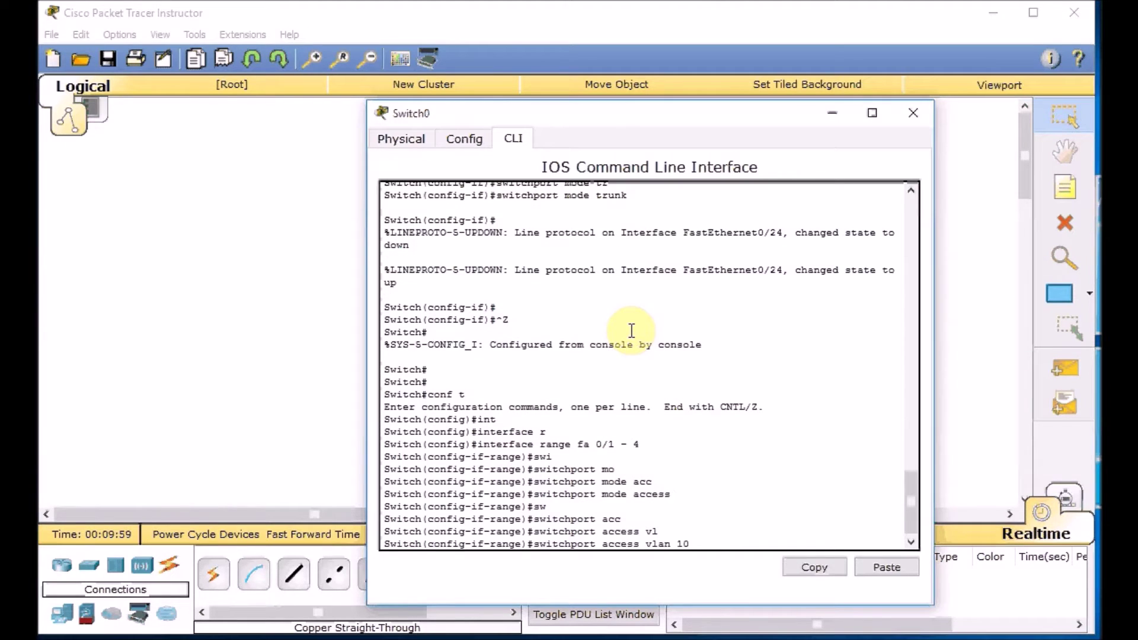
text(10)
key(Return)
text(exit)
key(Return)
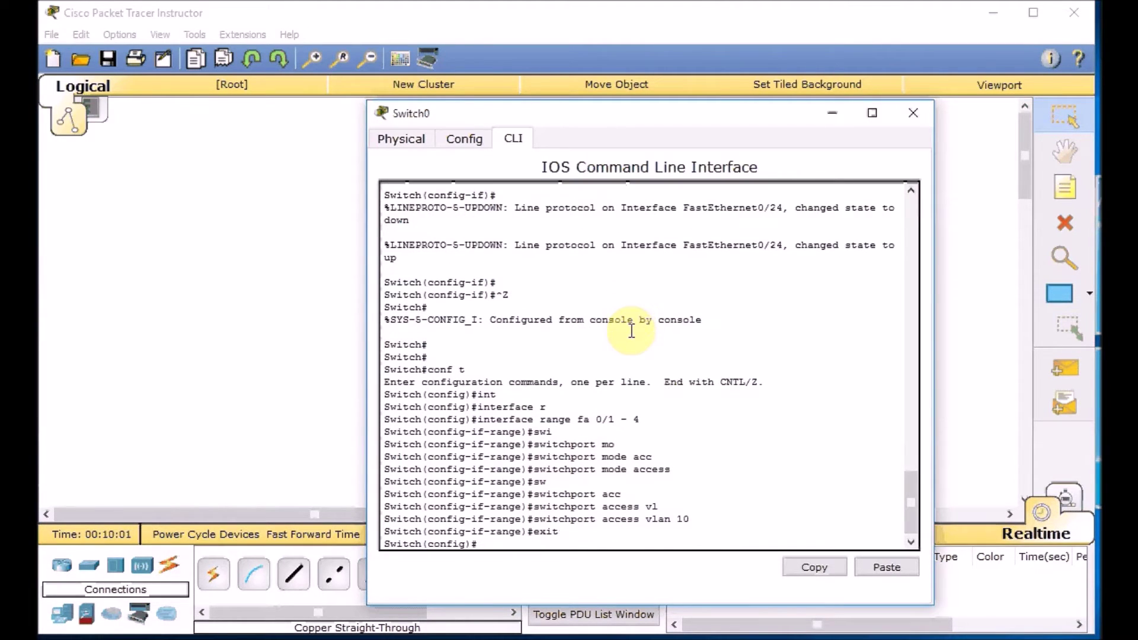
Step: Select ports Fa0/5–9 as a range and set them to access mode
text(int r)
key(Tab)
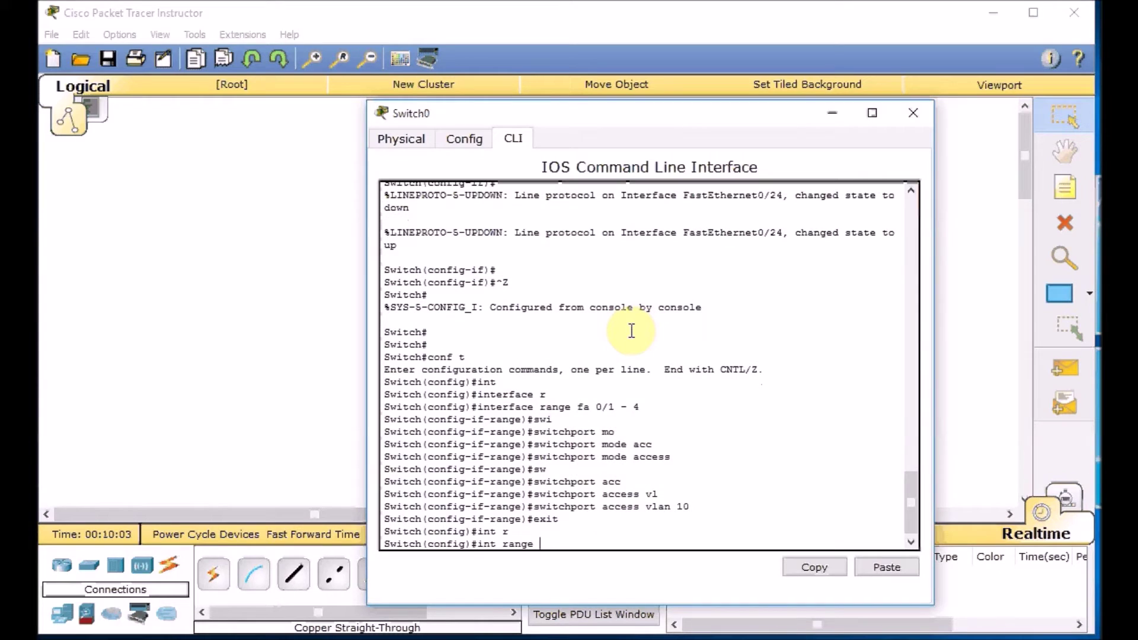
text(fa 0/5 - 9)
key(Return)
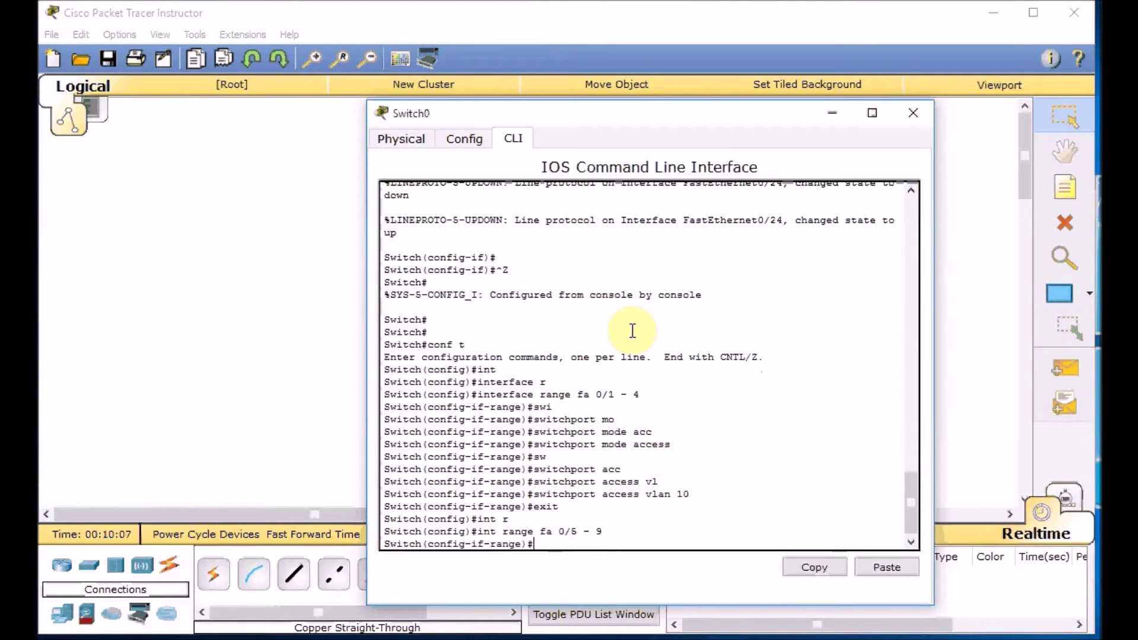
key(Tab)
text(mo)
key(Tab)
text(acc)
key(Tab)
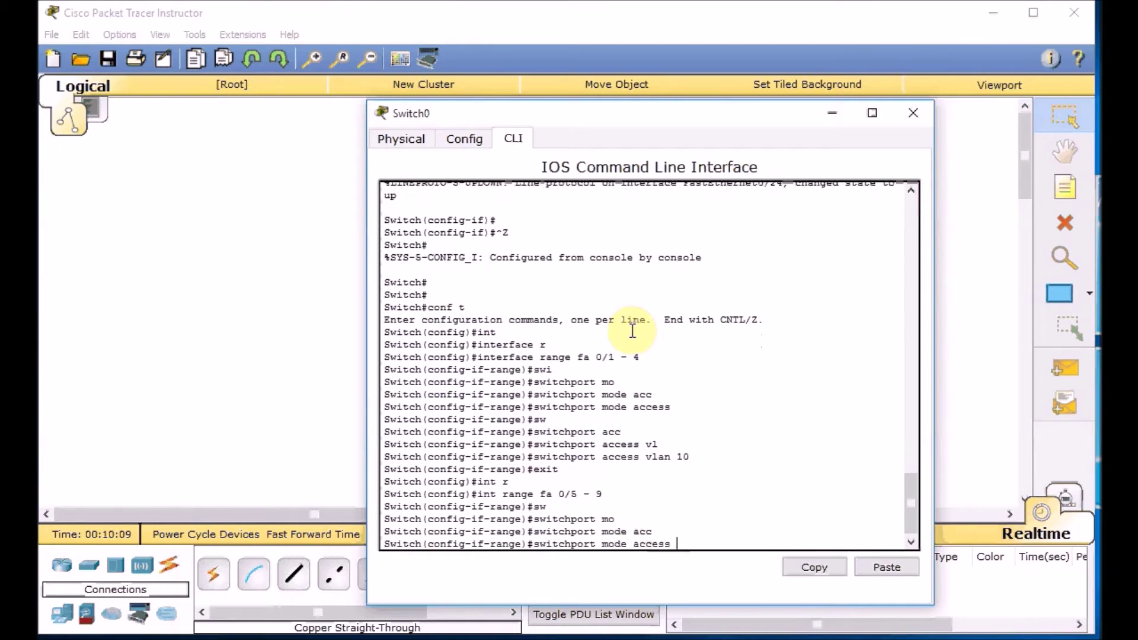
key(Return)
Step: Assign ports Fa0/5–9 to access VLAN 20 and exit configuration mode
text(sw)
key(Tab)
text(acc)
key(Tab)
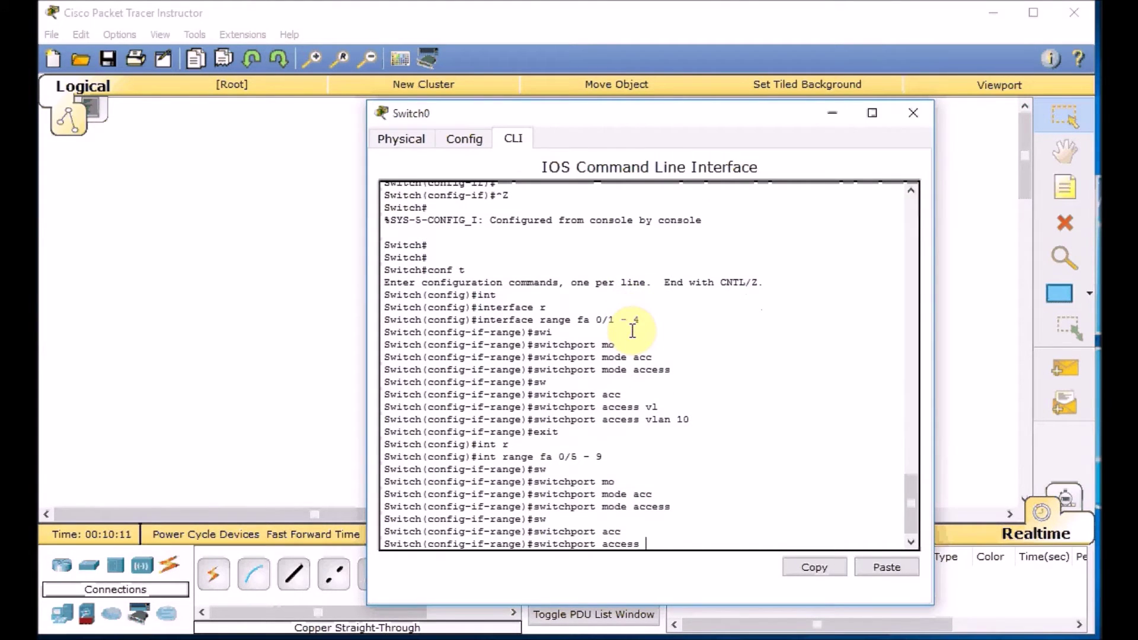
text(vlan 20)
key(Return)
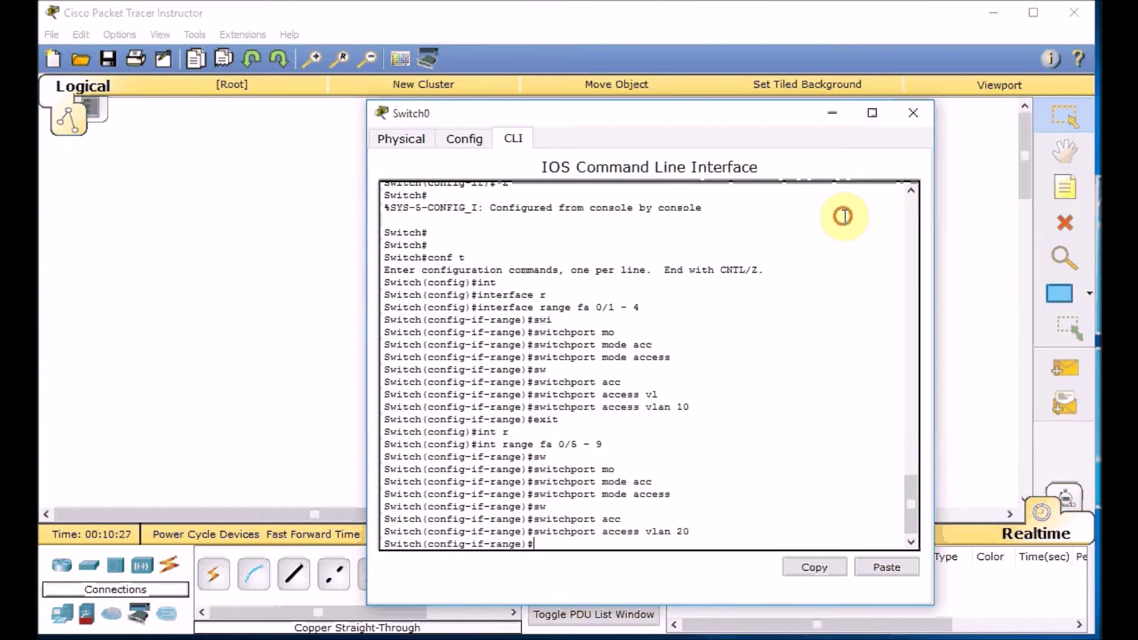
key(ctrl+z)
Step: Run 'sh vlan' to verify IT holds Fa0/1–4 and STAFF holds Fa0/5–9, then return to the topology
key(Return)
key(Return)
key(Return)
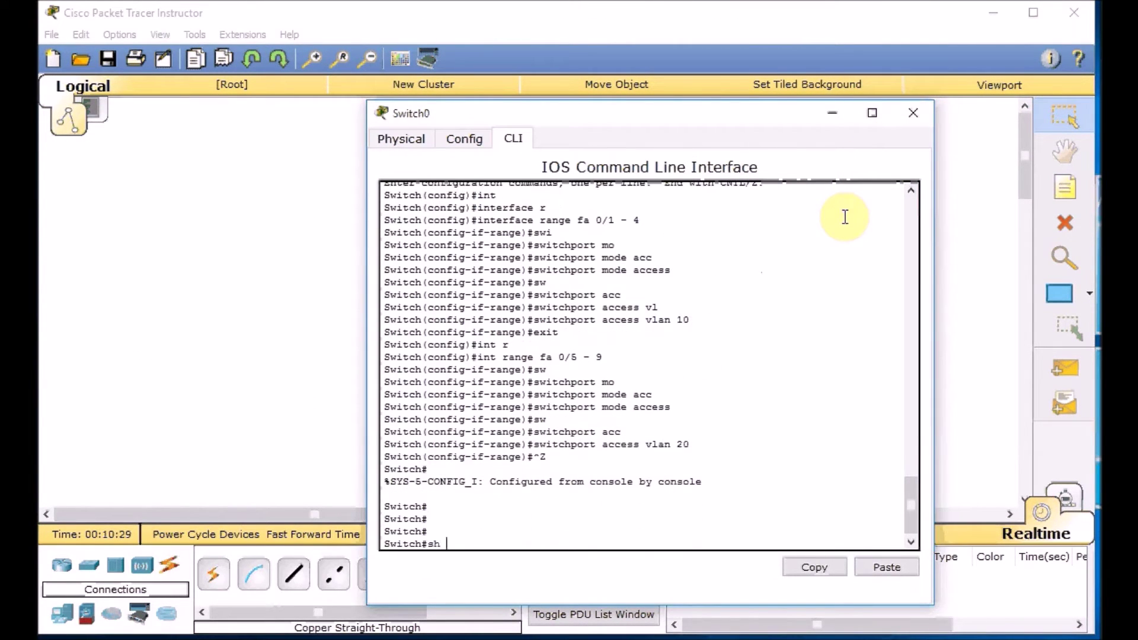
text(sh vlan)
key(Return)
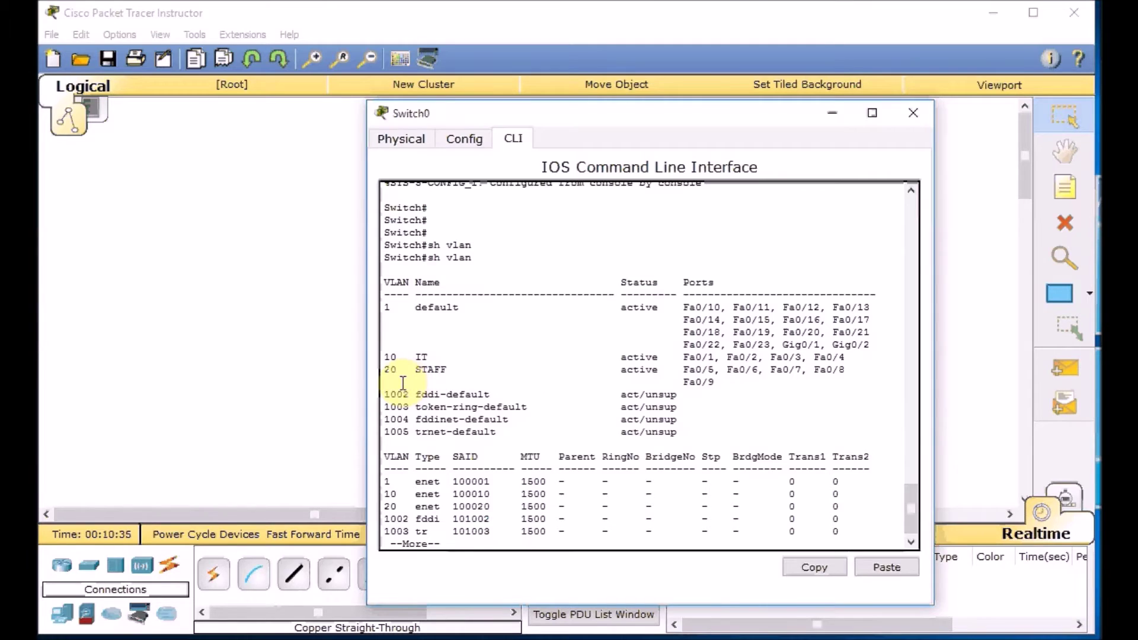
key(q)
click(295, 350)
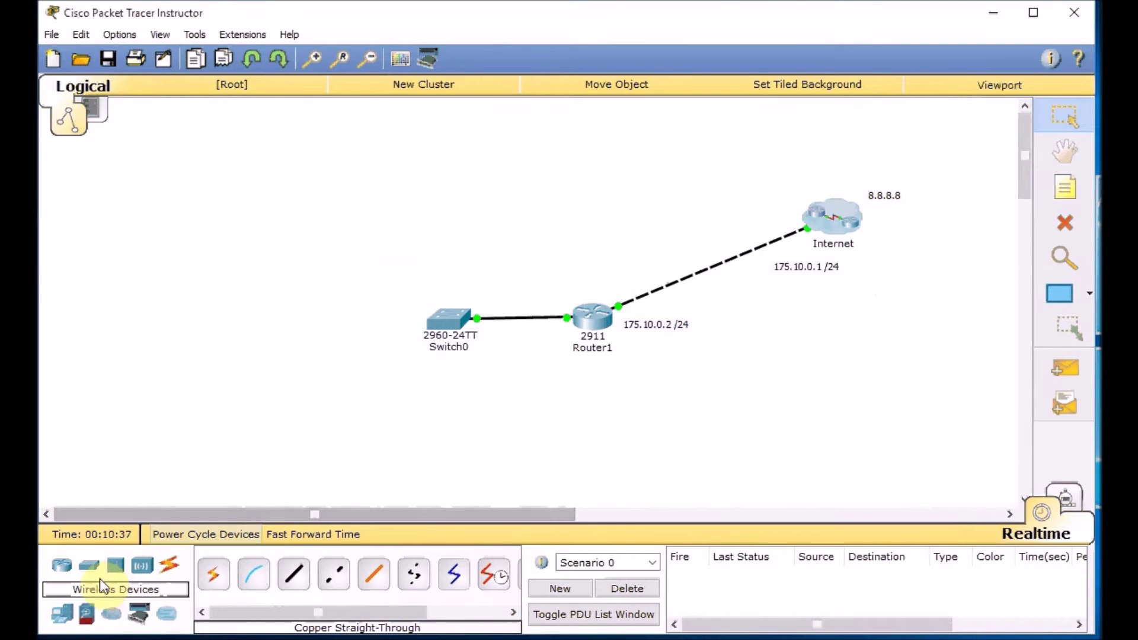
Step: Place a laptop and a generic PC to the left of Switch0
click(59, 617)
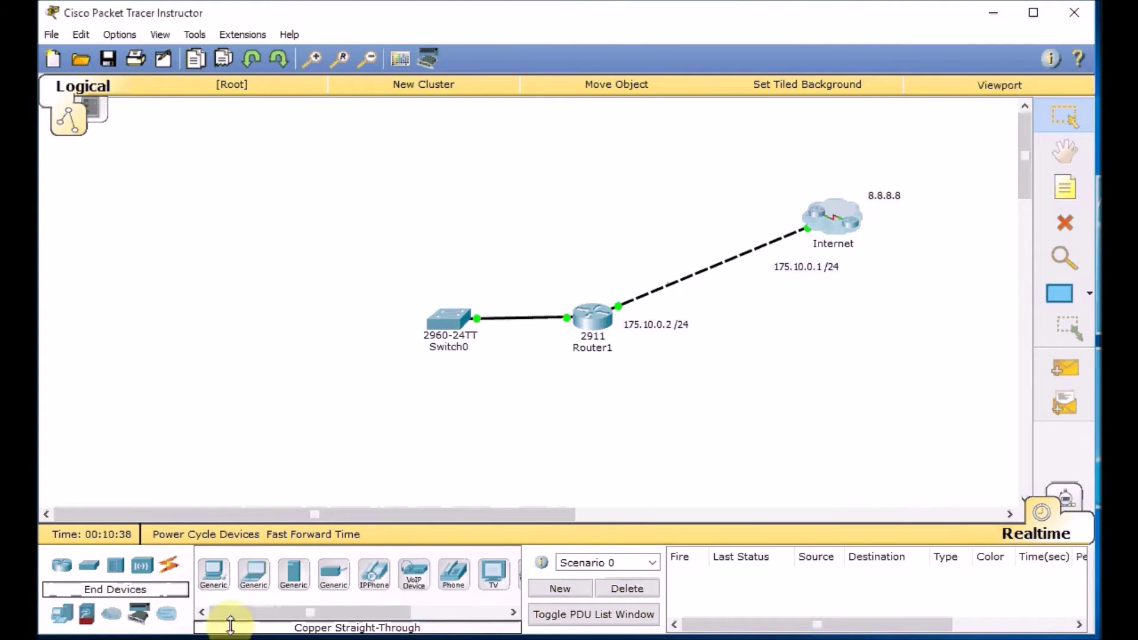
click(254, 573)
click(297, 388)
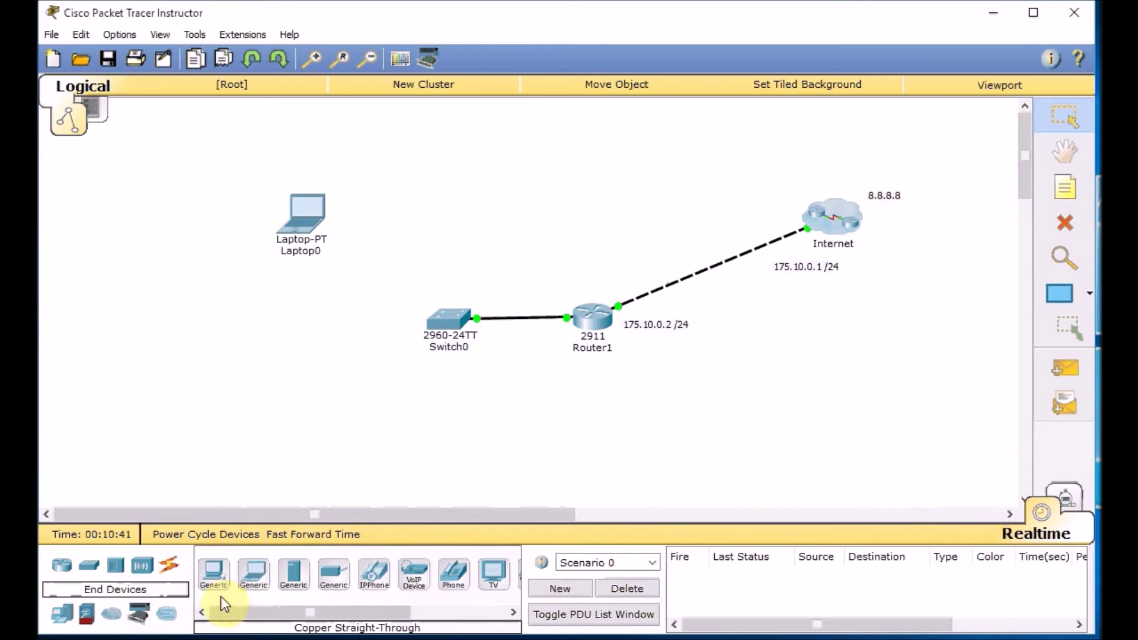
click(214, 577)
click(276, 391)
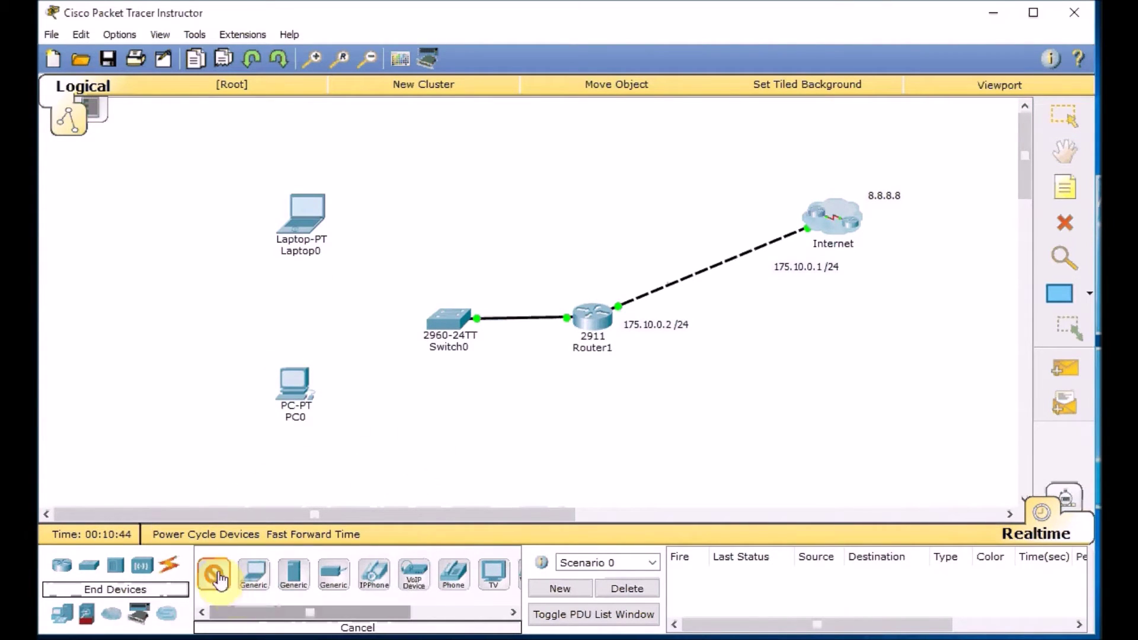
Step: Connect Laptop0's FastEthernet0 to Switch0 Fa0/1 with a copper straight-through cable
click(177, 568)
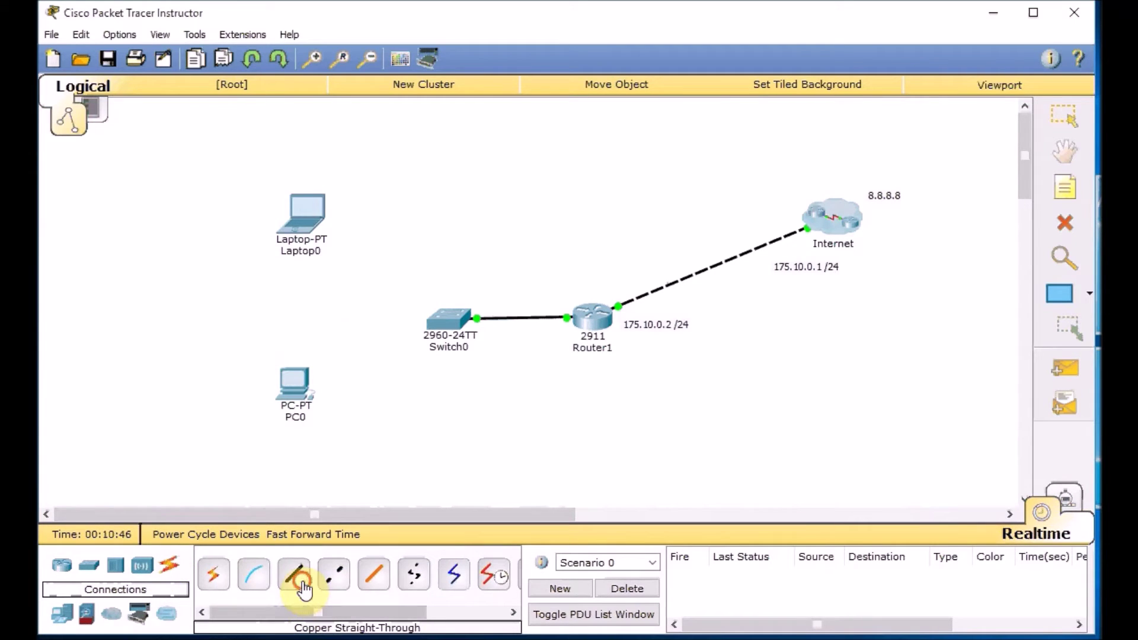
click(294, 573)
click(304, 252)
click(371, 259)
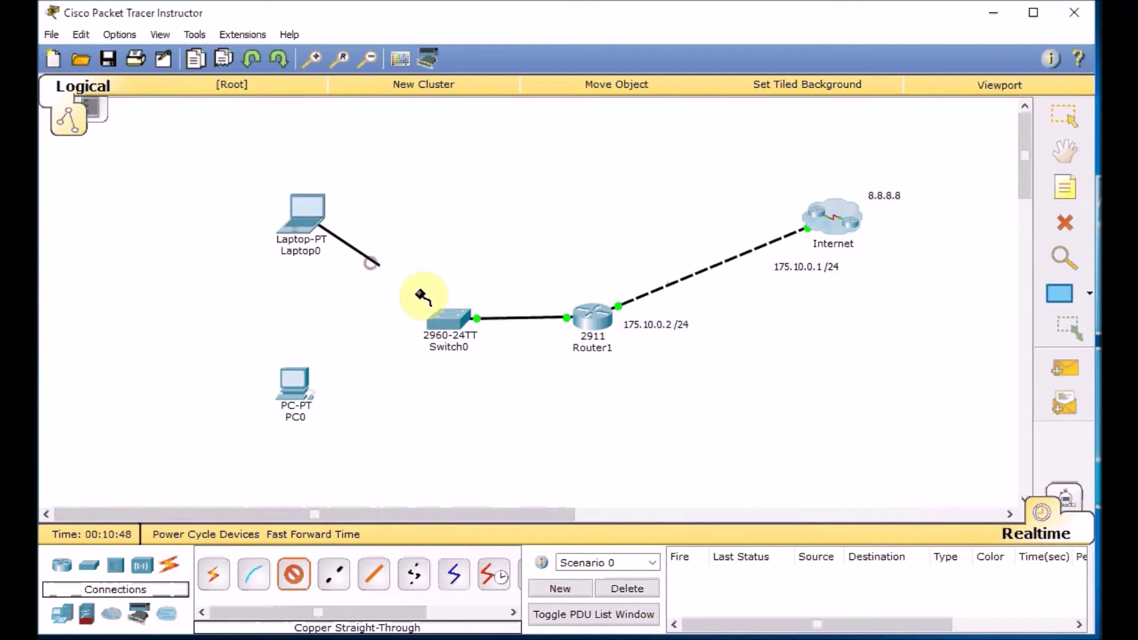
click(450, 315)
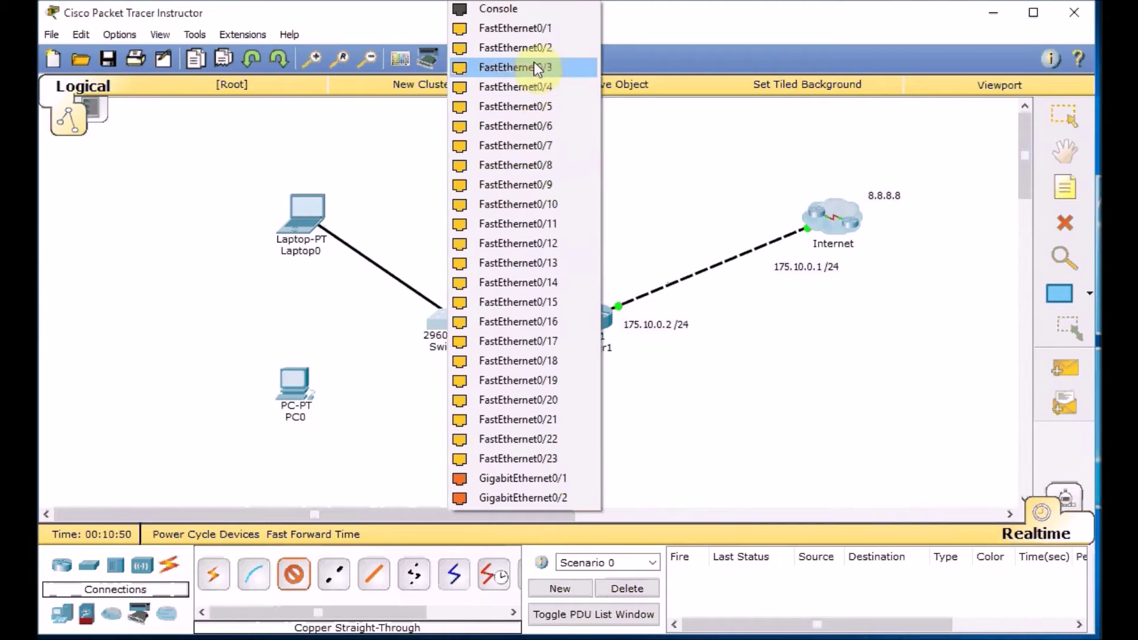
click(528, 33)
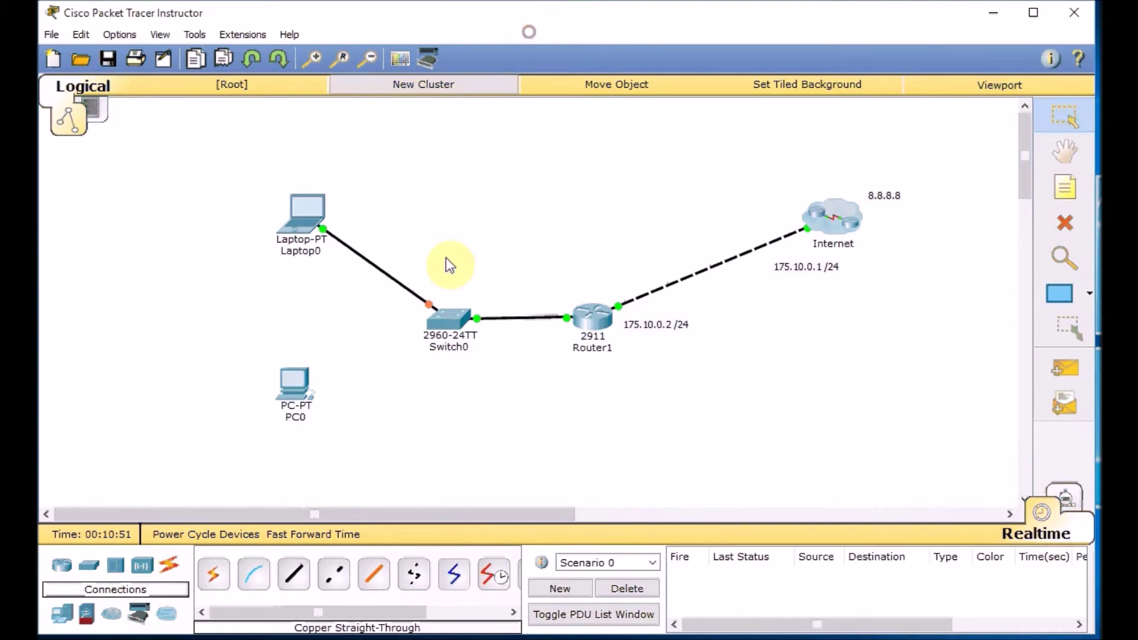
Step: Connect PC0's FastEthernet0 to Switch0 FastEthernet0/5 with a copper straight-through cable
click(293, 573)
click(300, 389)
click(381, 423)
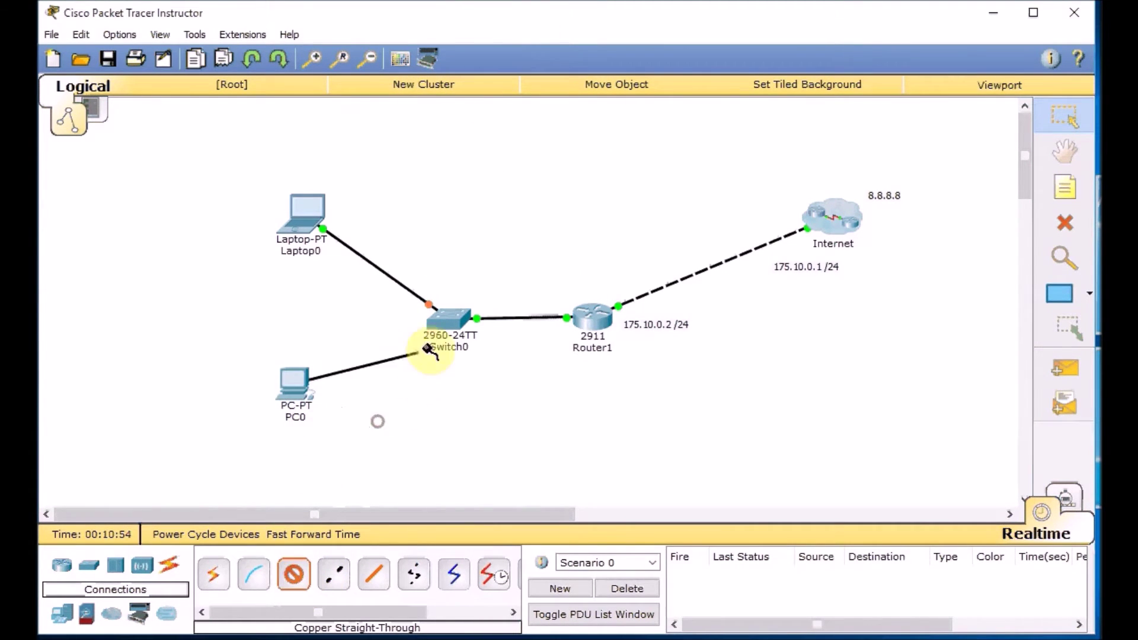
click(440, 318)
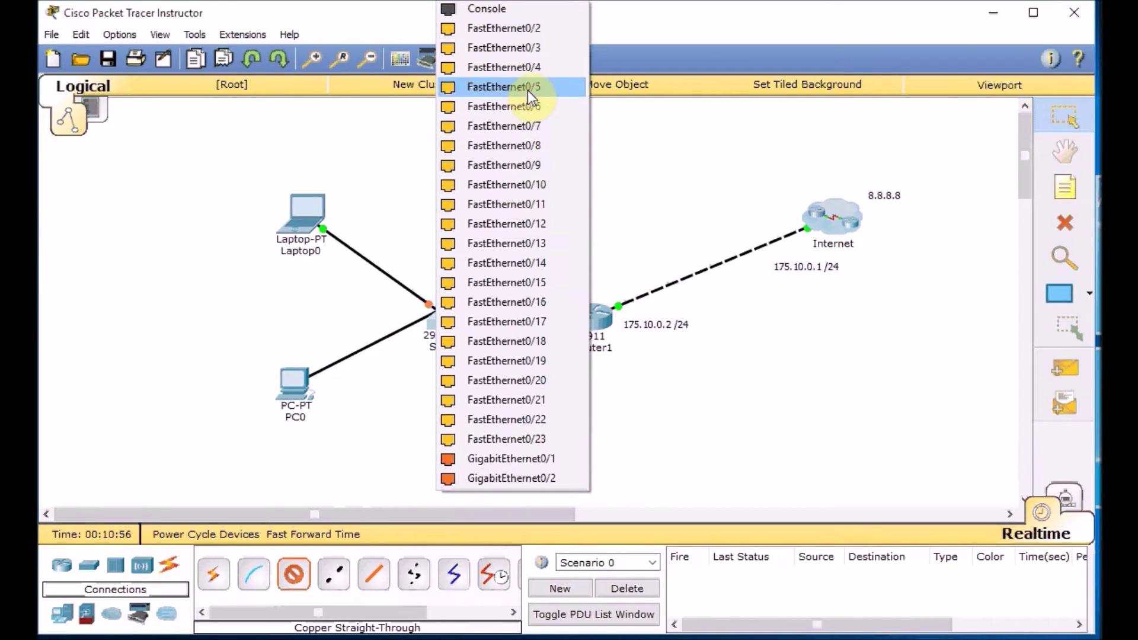
click(539, 91)
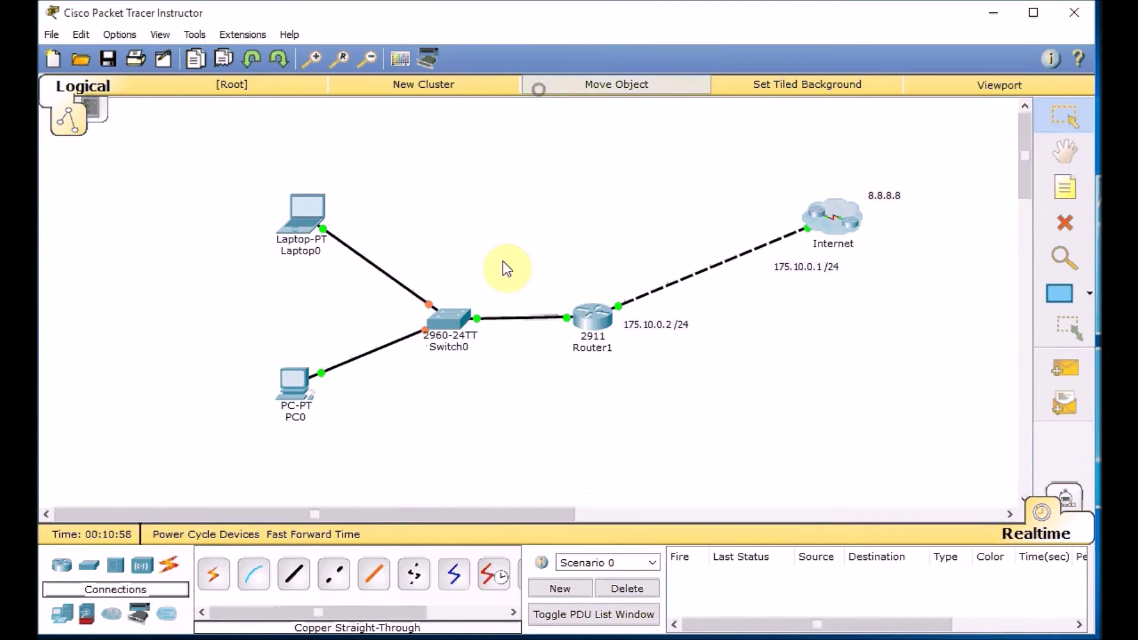
mouse_move(457, 329)
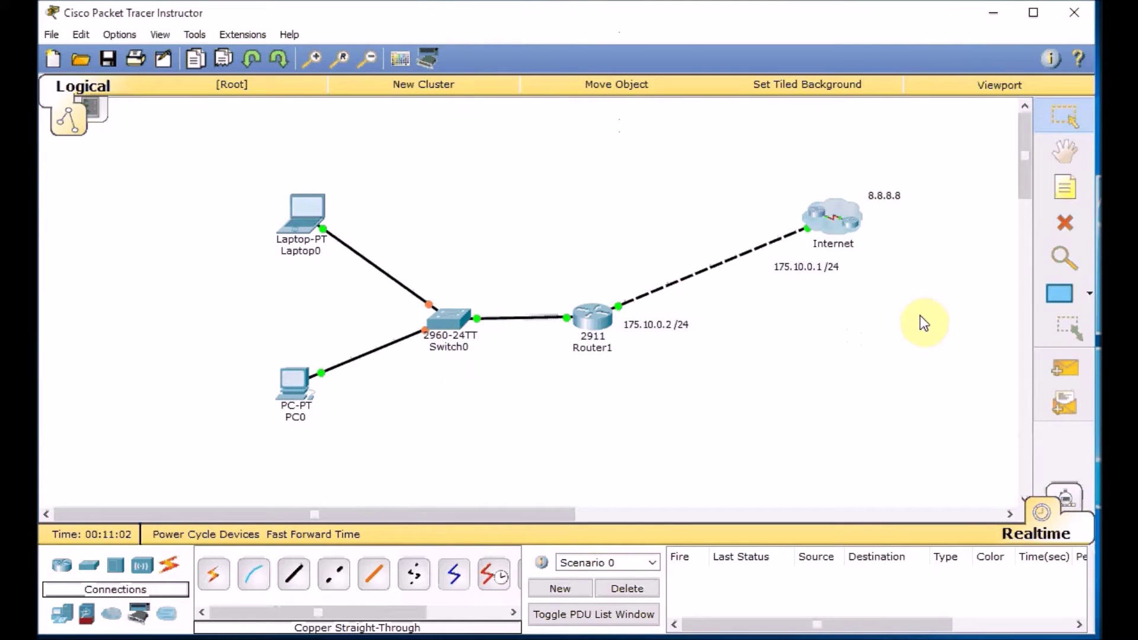
Step: Add notes 'T' on the switch–router link, 'VLAN 10' near Laptop0 and 'VLAN 20' below PC0
click(1070, 199)
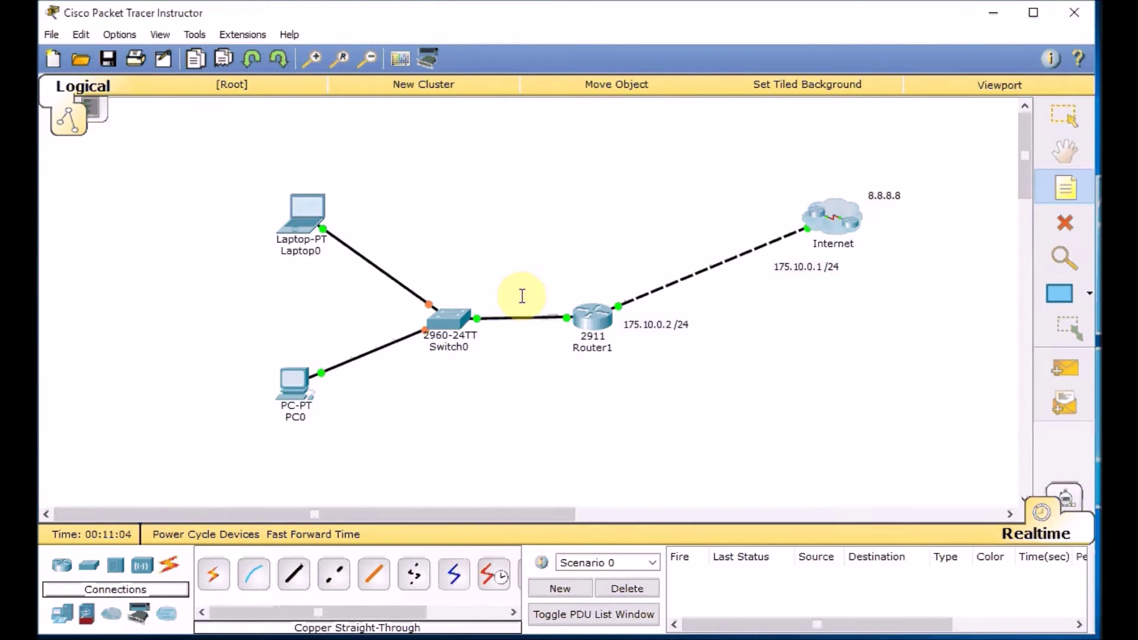
click(520, 295)
text(T)
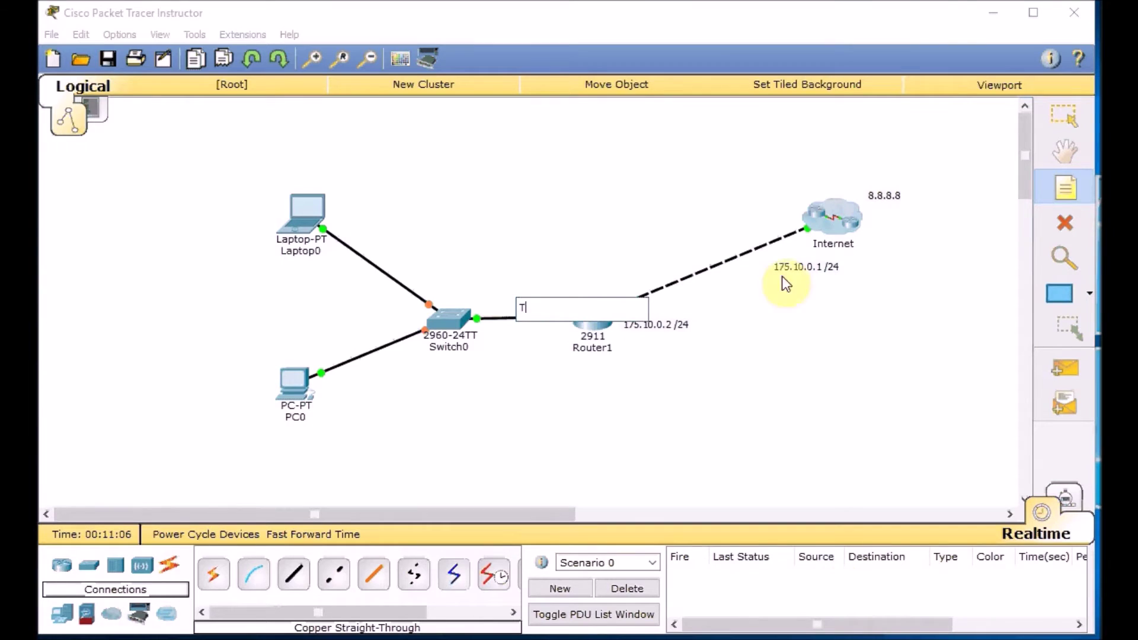
click(356, 182)
text(v)
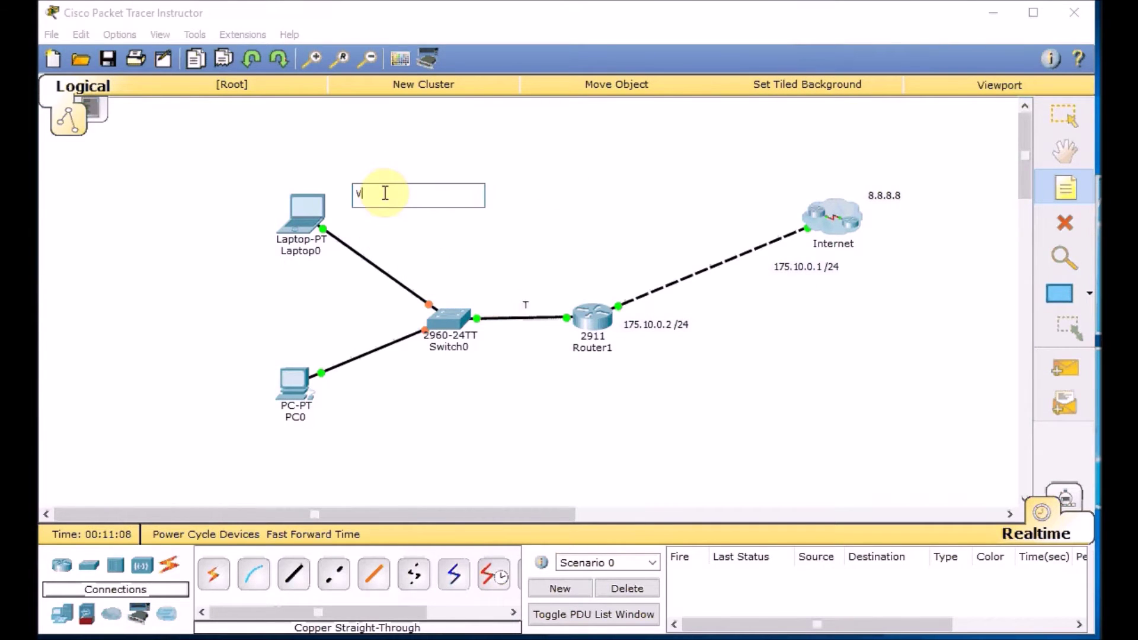
text(LAN 10)
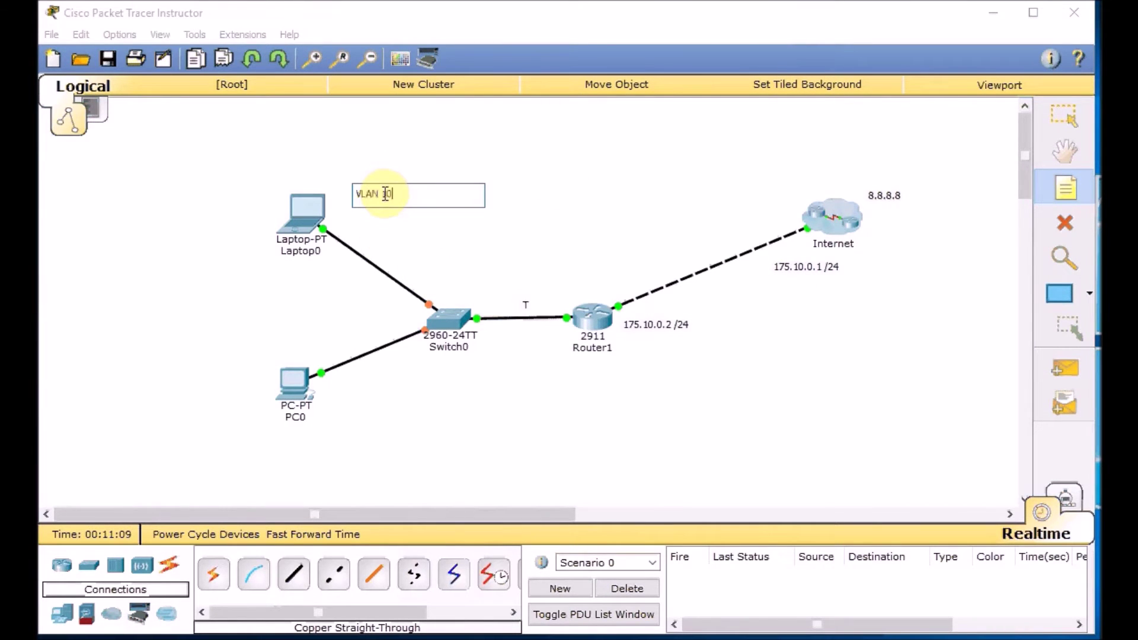
click(338, 445)
text(VL)
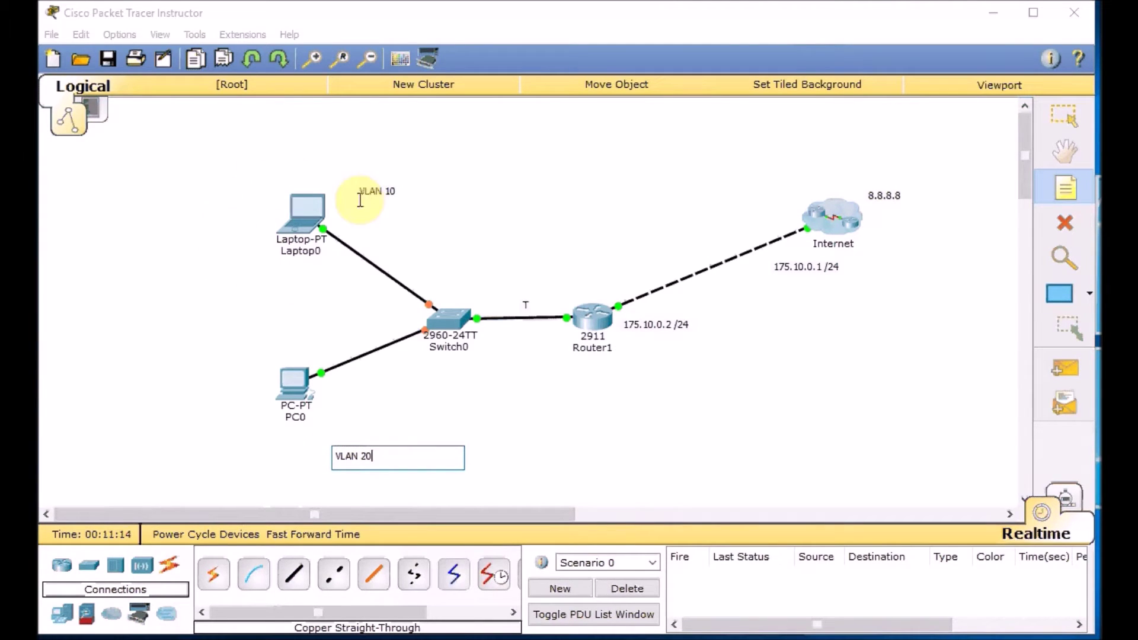
text(AN 20)
Step: Add subnet lines 192.168.20.0 /24 and 192/168.10.0 /24 to the VLAN 20 and VLAN 10 notes
key(Return)
text(192.168.20.0 /24)
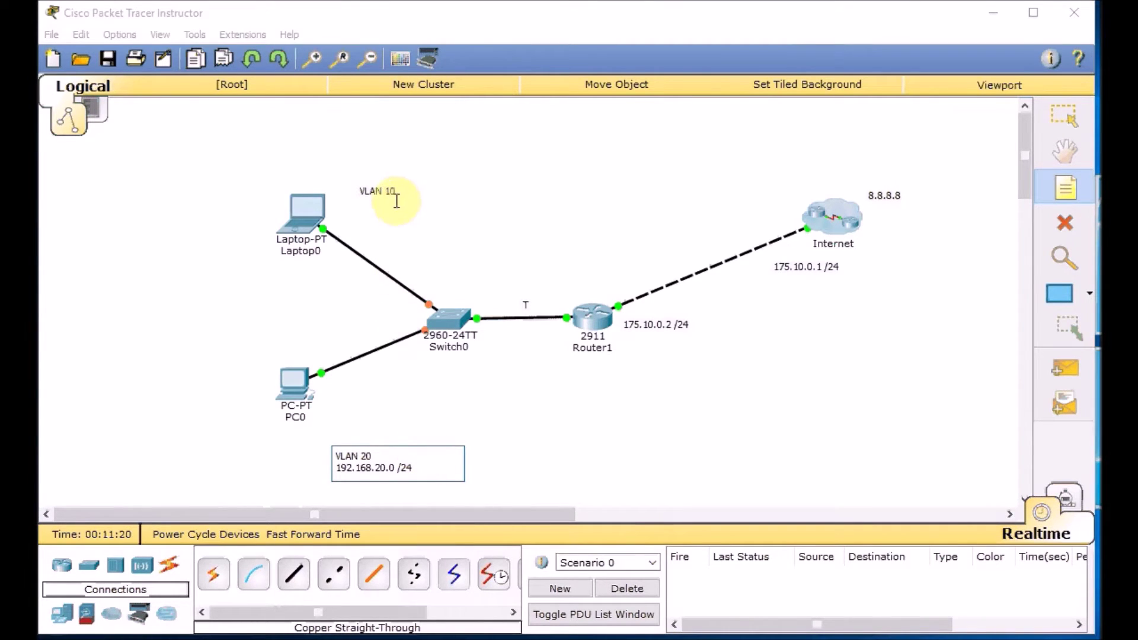
click(376, 193)
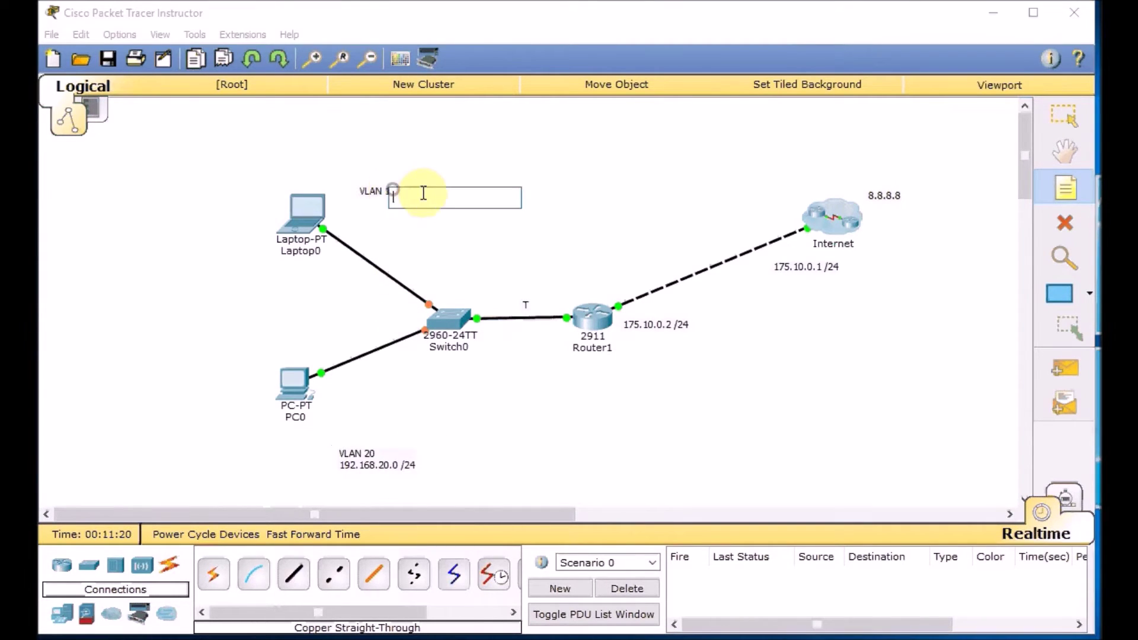
key(Escape)
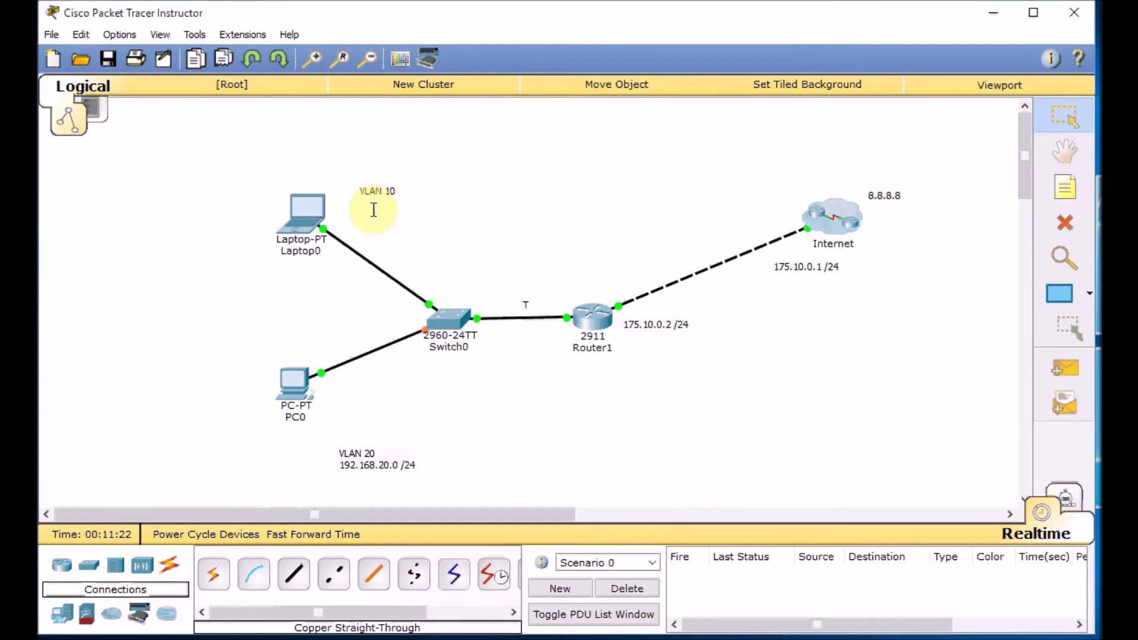
double_click(409, 193)
key(Return)
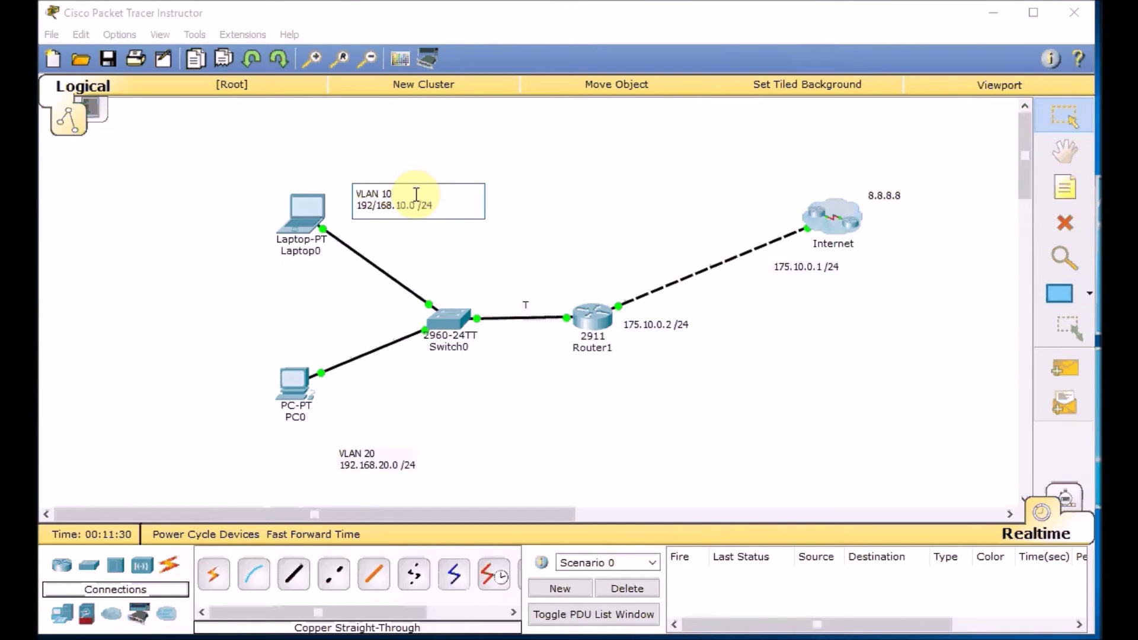
click(464, 133)
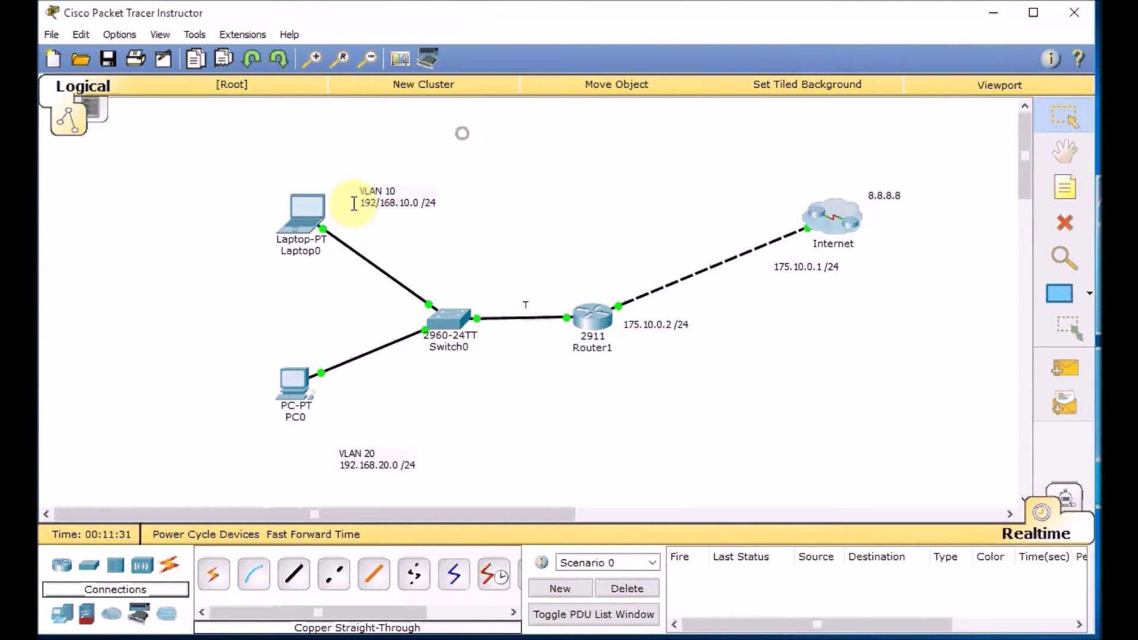
Step: Move the VLAN 10 note above Laptop0 and the VLAN 20 note beside PC0
click(386, 195)
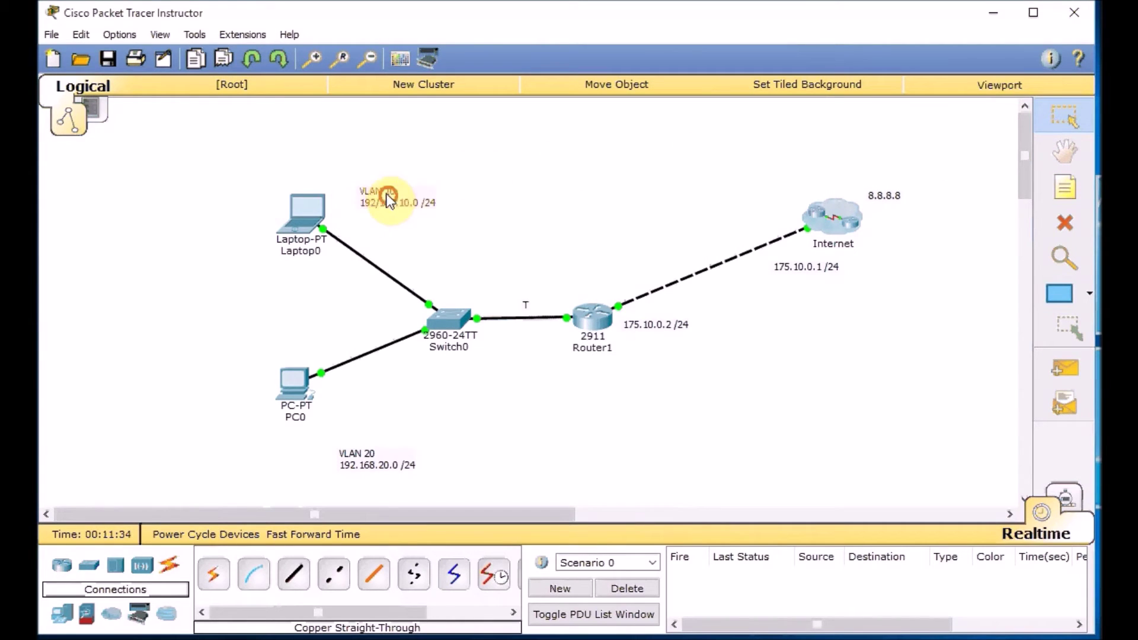
drag(272, 158, 267, 163)
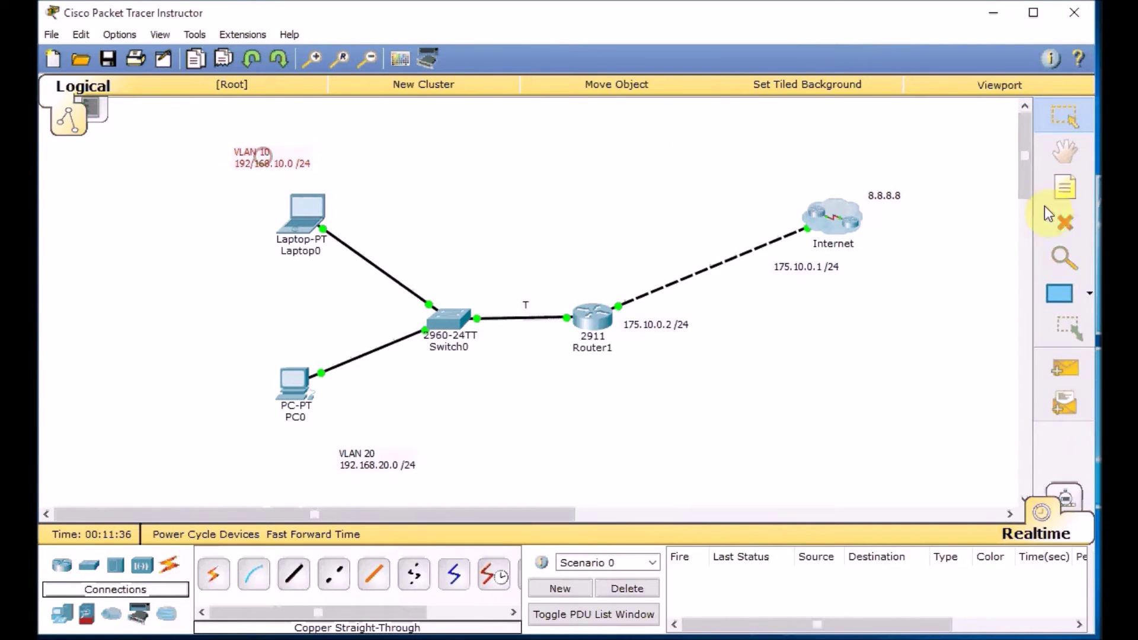
drag(356, 465, 268, 456)
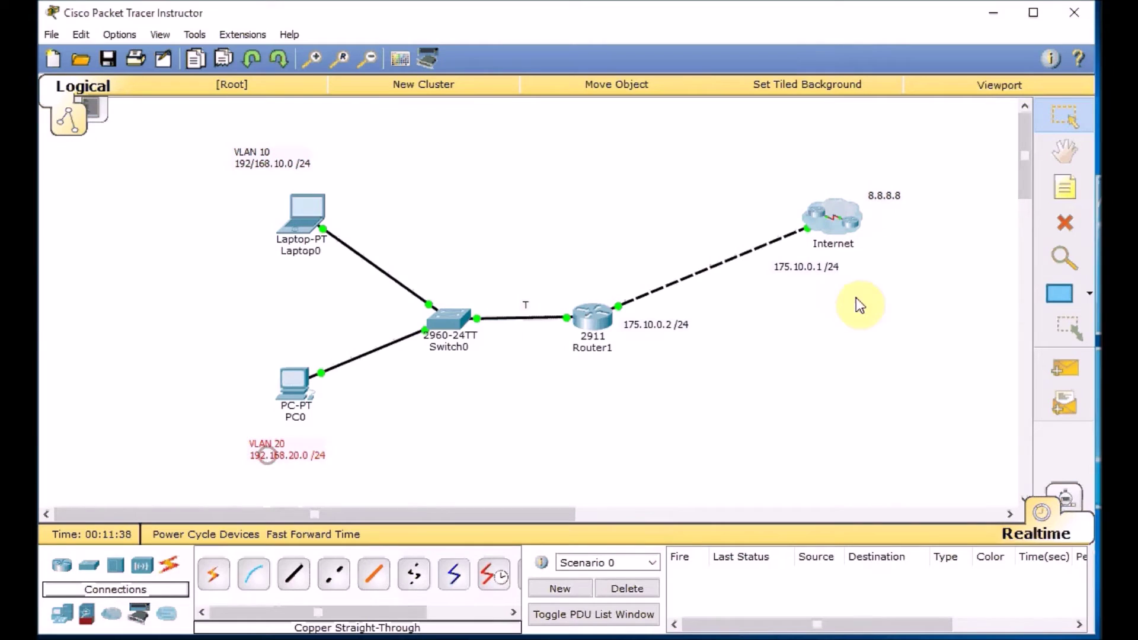
click(1072, 293)
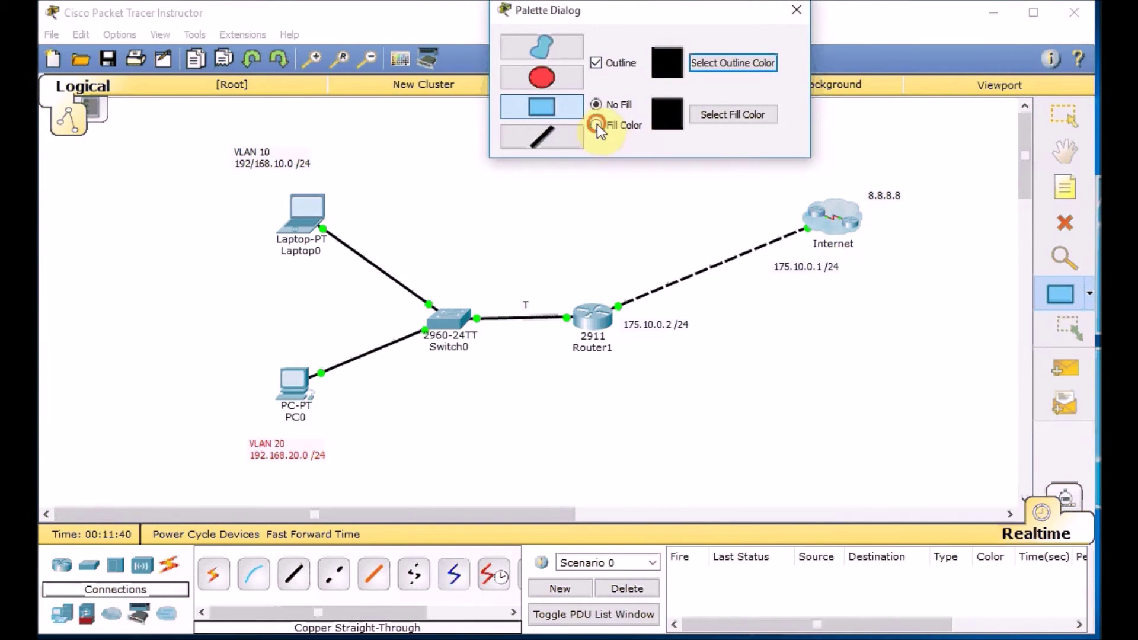
Step: Draw a yellow-green rectangle around Laptop0 and its VLAN 10 label
click(730, 118)
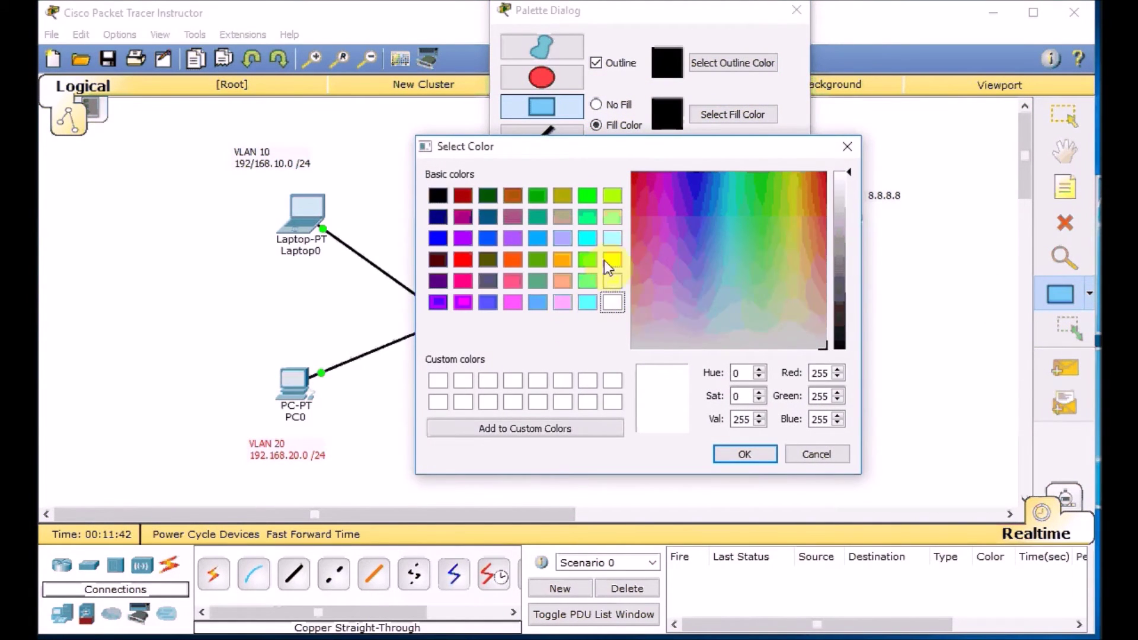
click(613, 200)
click(751, 454)
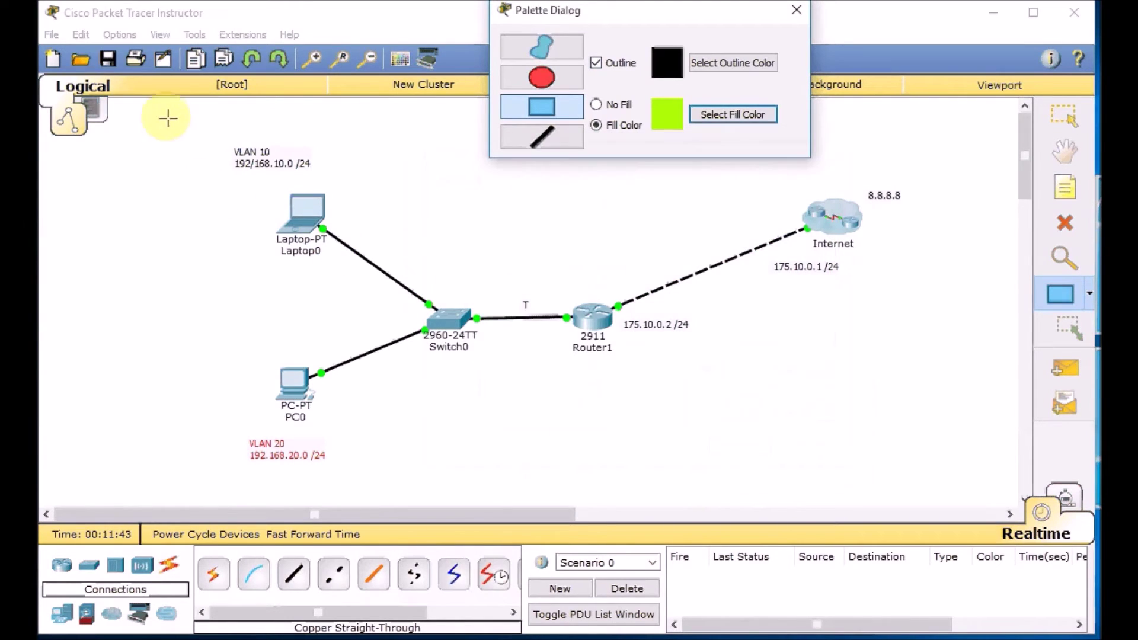
drag(194, 128, 362, 278)
Step: Draw a pink rectangle around PC0 and its VLAN 20 label, then close the palette
click(719, 117)
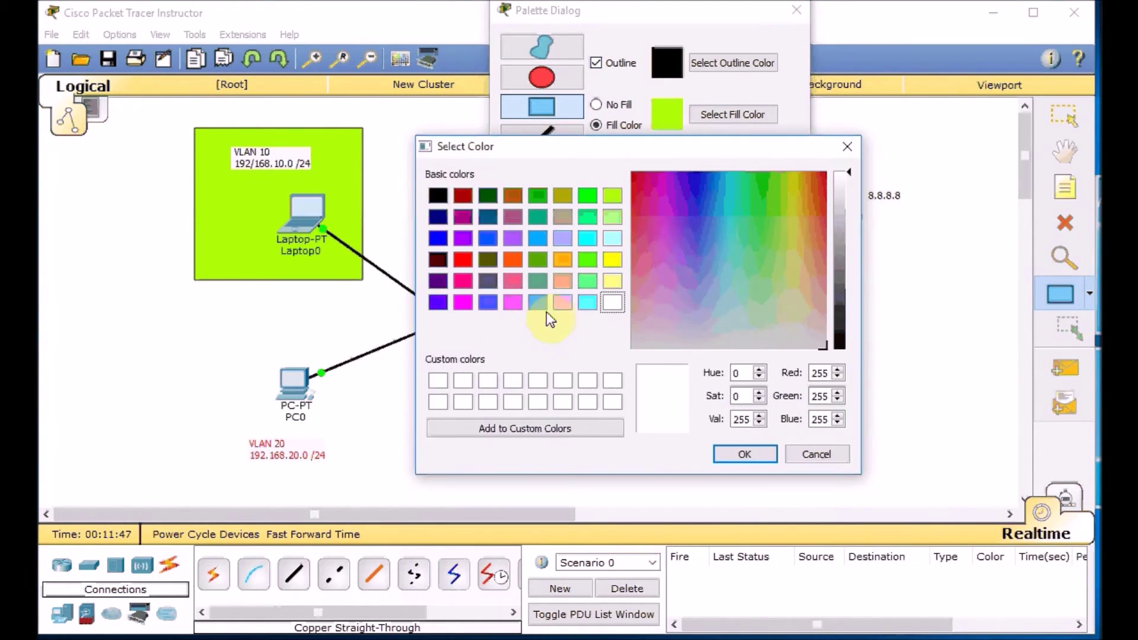
click(571, 303)
click(770, 459)
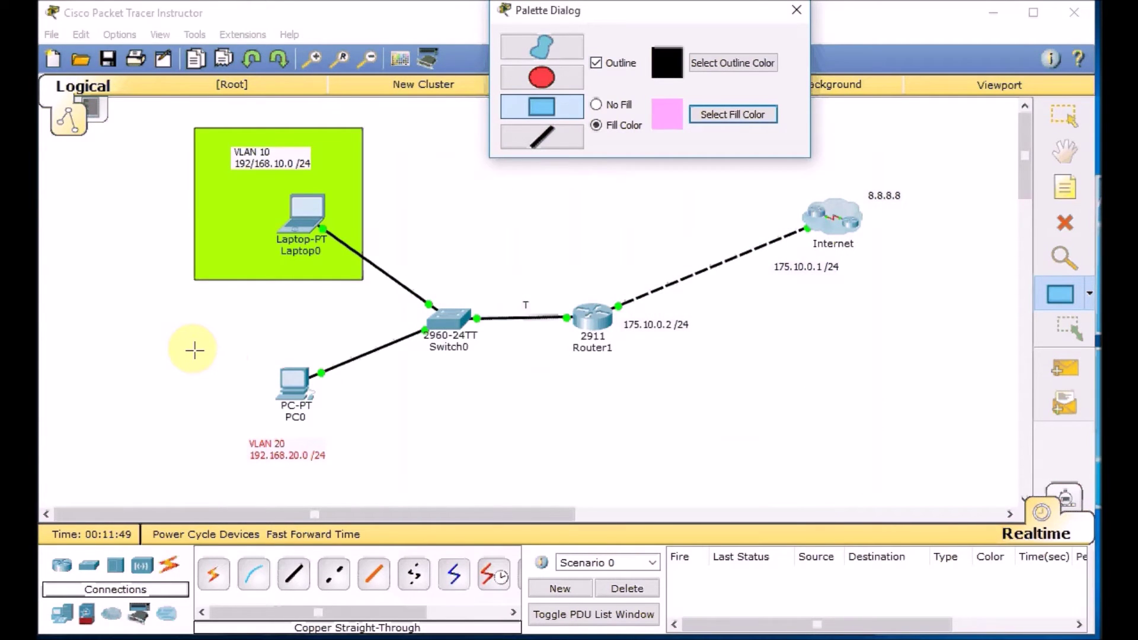
drag(192, 339, 364, 493)
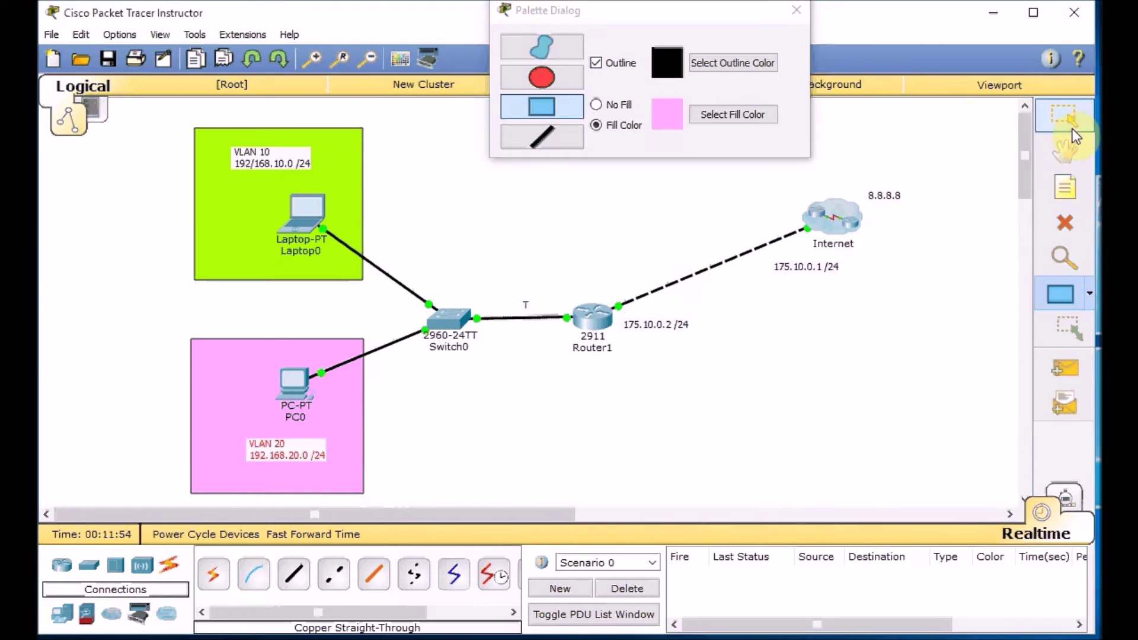
click(795, 10)
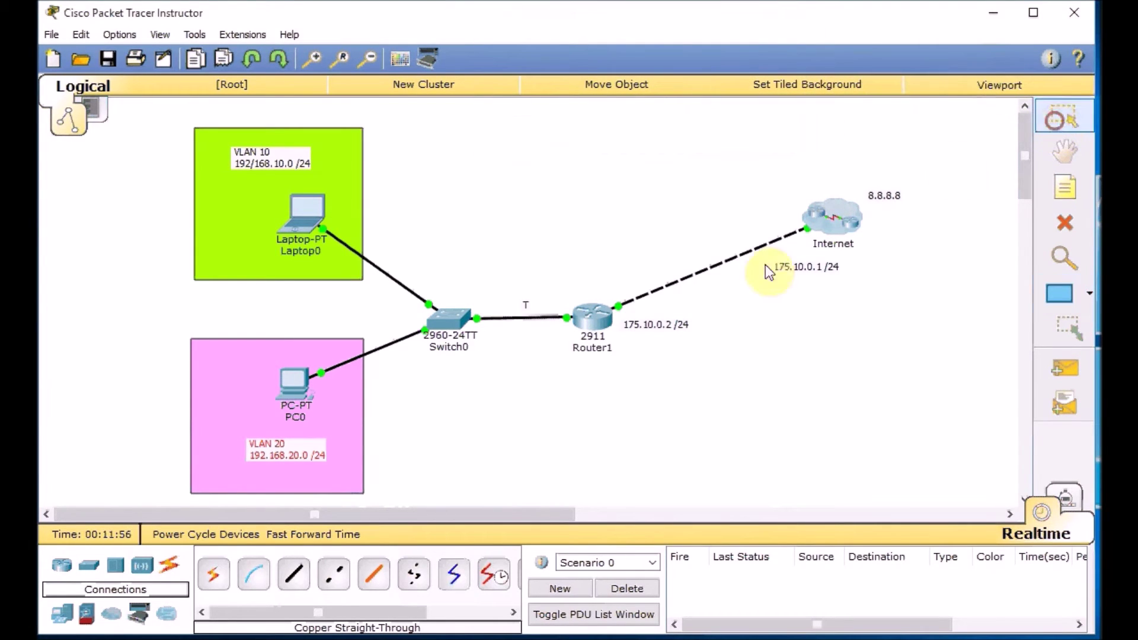
Step: Move the VLAN 10 and VLAN 20 labels into their boxes and add two '.10' notes
drag(249, 446, 211, 471)
drag(236, 157, 206, 148)
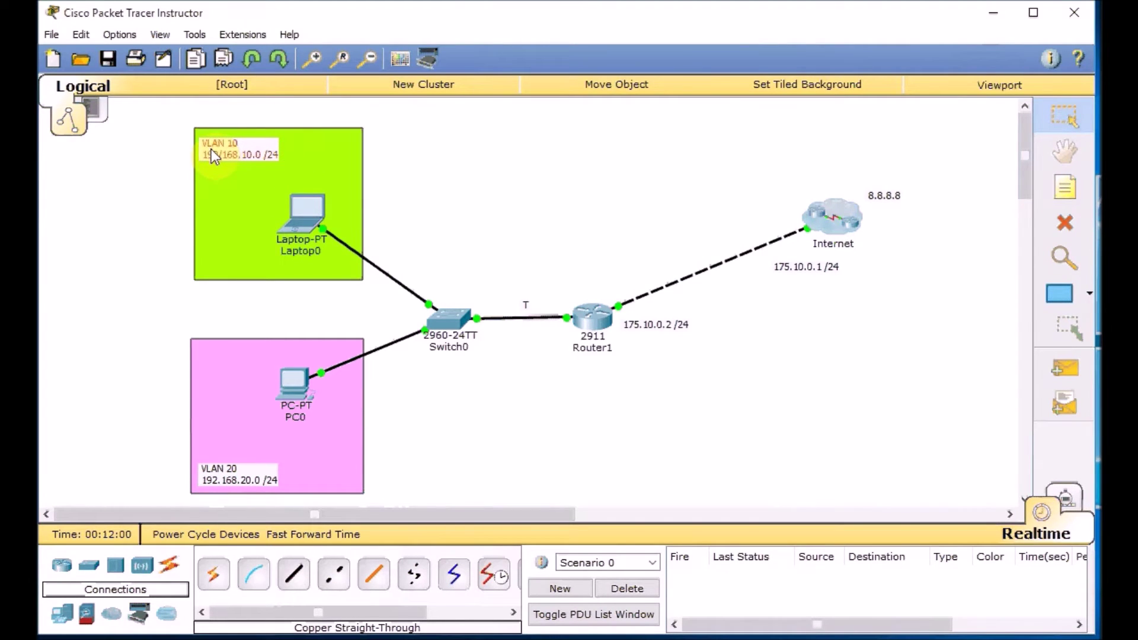
click(1065, 188)
click(426, 208)
text(.10)
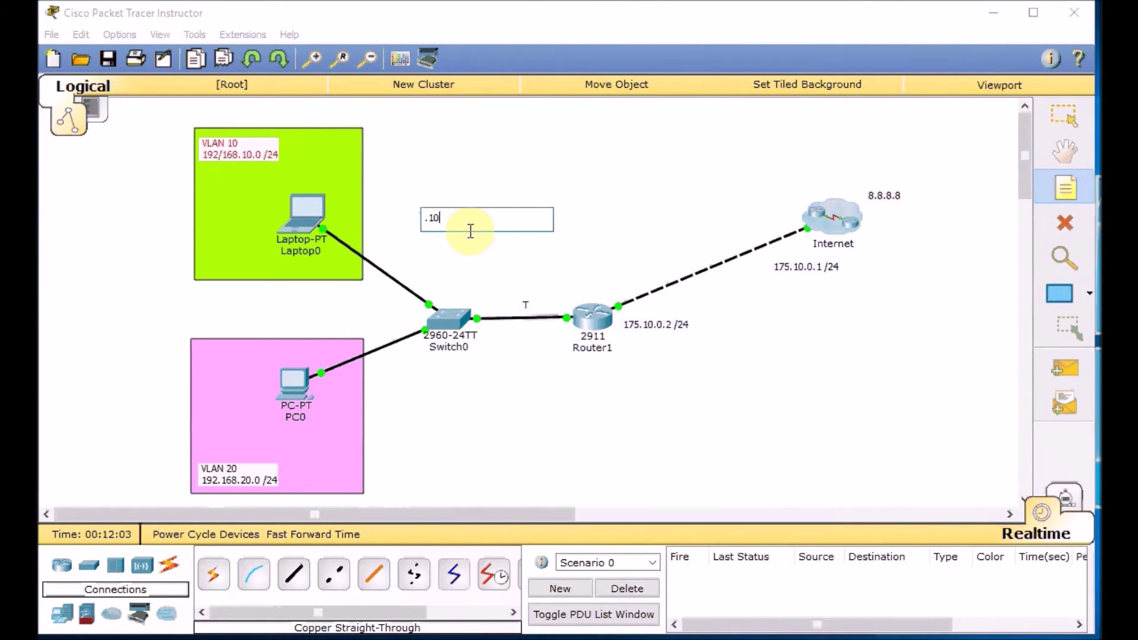
click(408, 424)
text(.10)
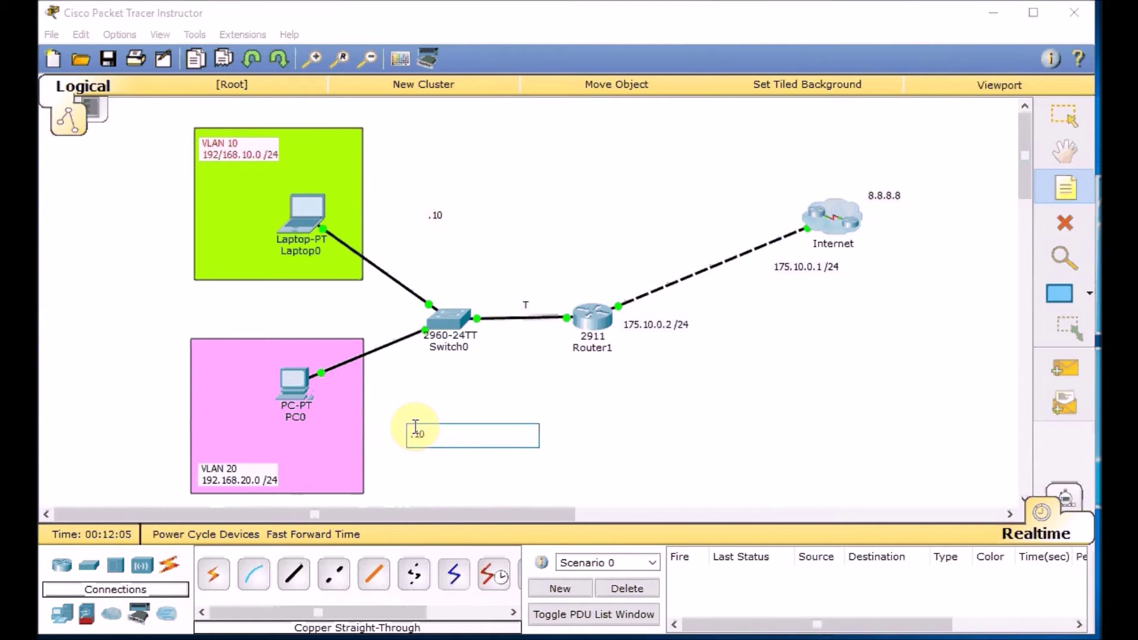
click(1064, 116)
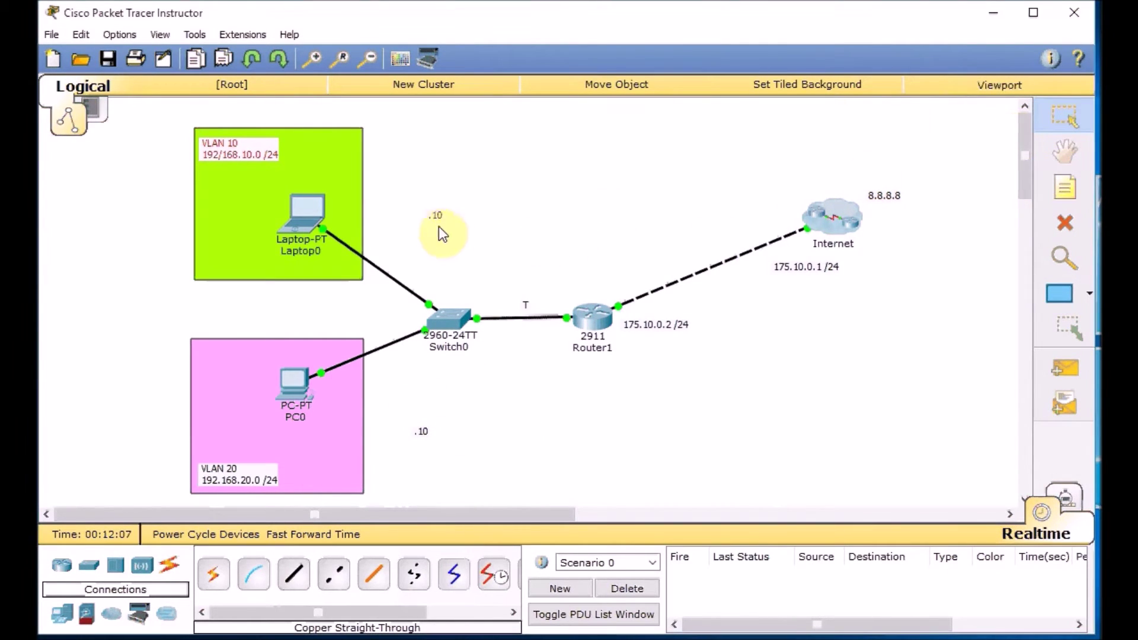
Step: Position the '.10' notes beside Laptop0 and PC0, then bring up Laptop0's Desktop
drag(422, 224, 348, 220)
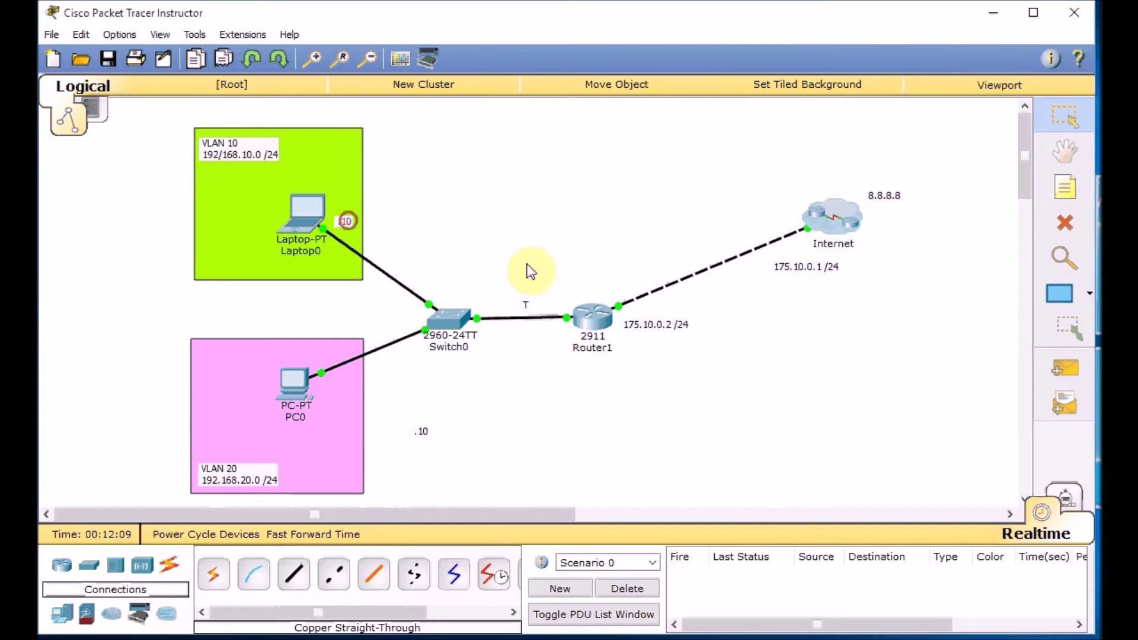
drag(422, 432, 343, 385)
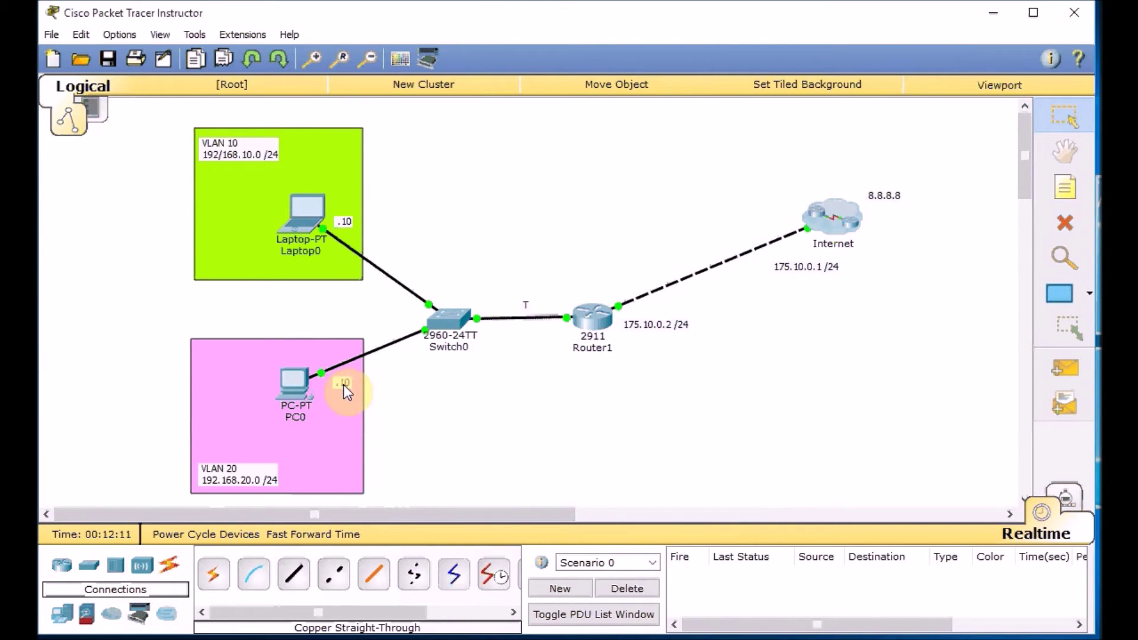
click(305, 226)
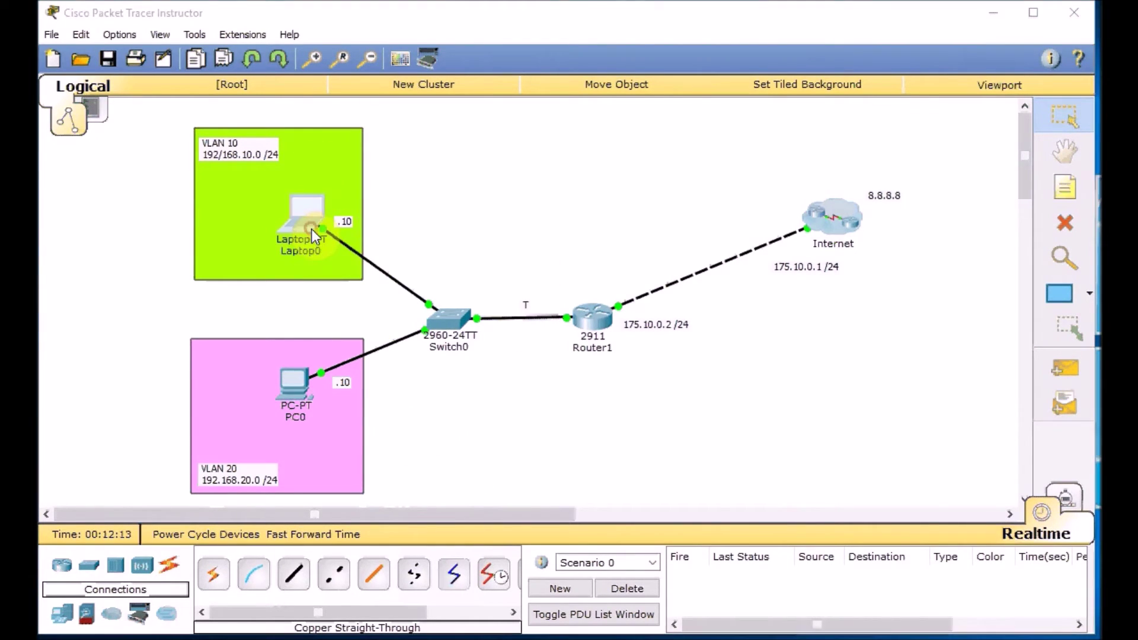
click(532, 138)
Step: Set Laptop0 to IP 192.168.10.10, mask 255.255.255.0, gateway 192.168.10.1
click(429, 198)
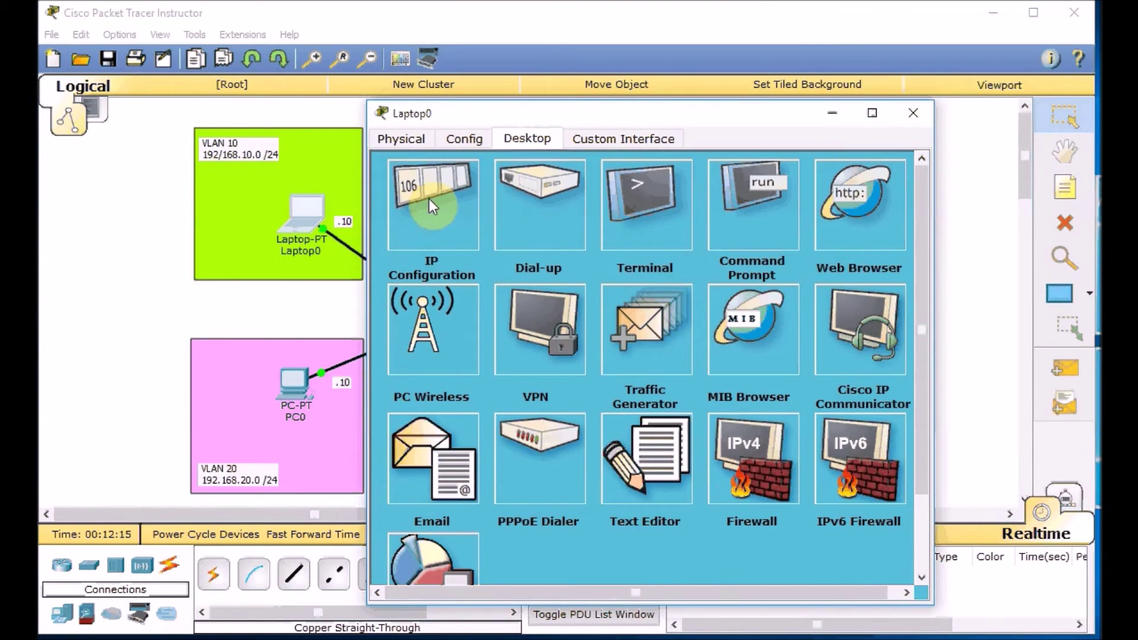
click(594, 245)
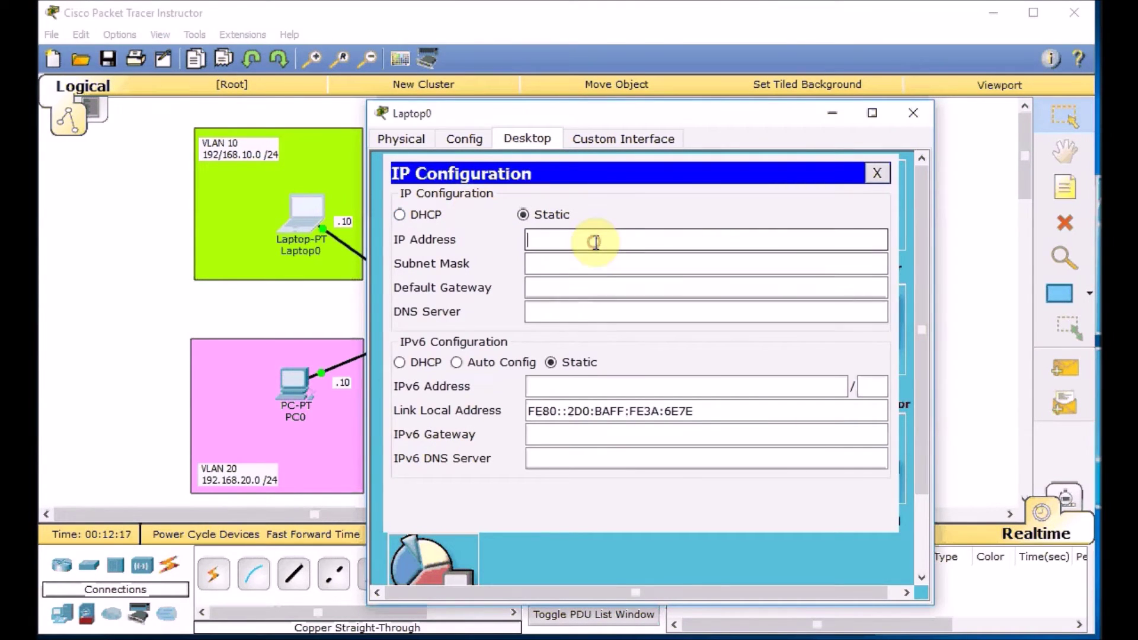
text(192.168.10.10)
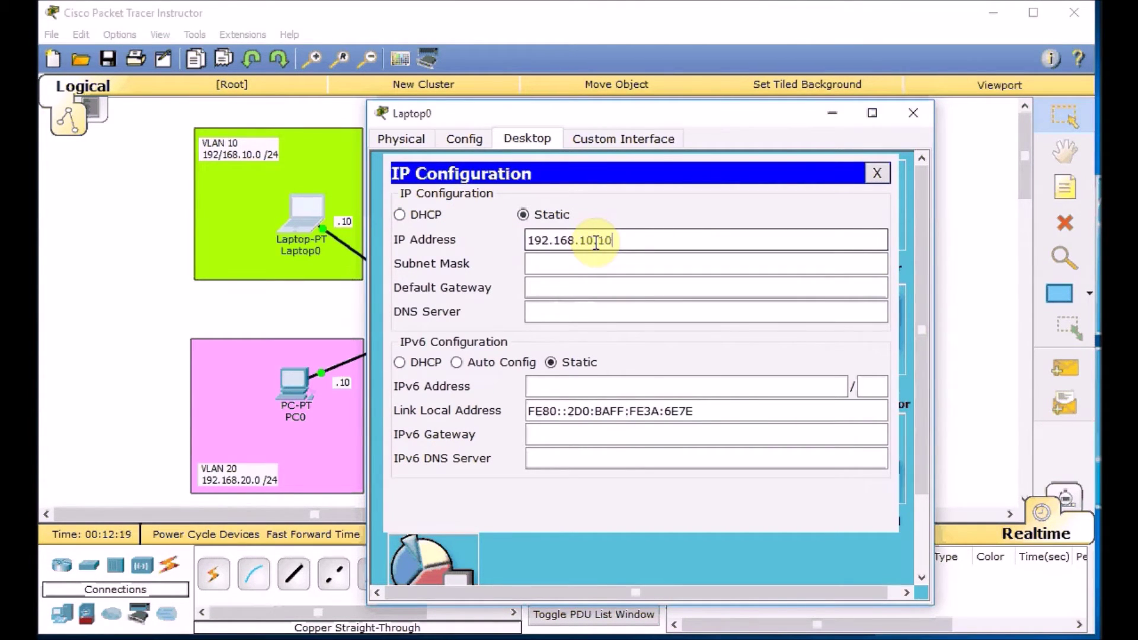
key(Tab)
key(Tab)
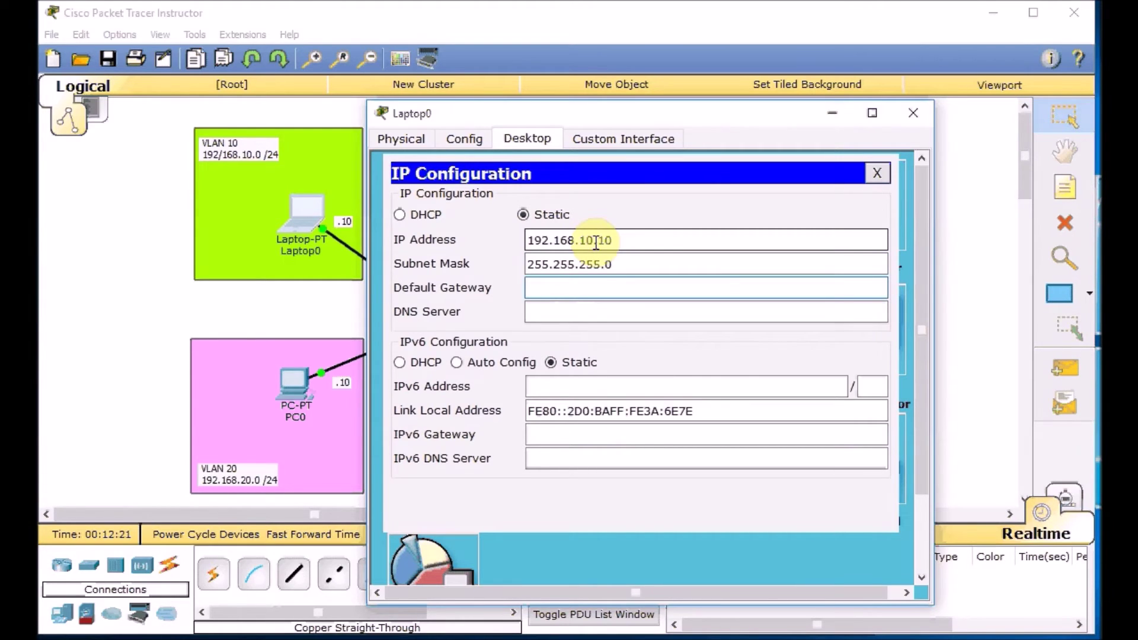
text(192.168.10.1)
key(Tab)
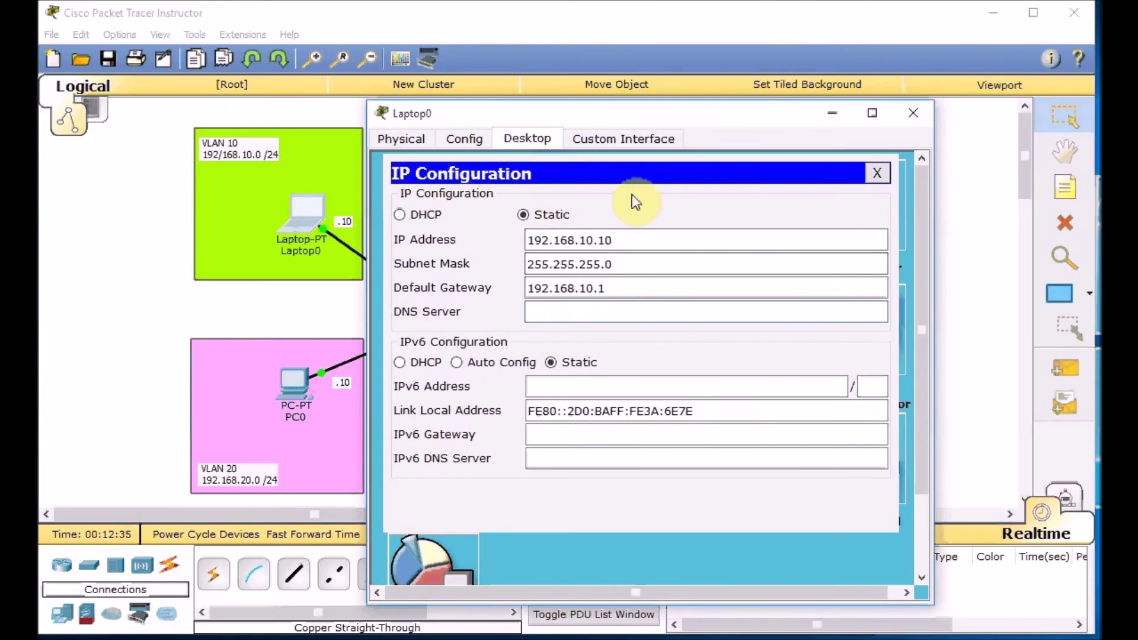
click(870, 173)
Step: On Laptop0 run ipconfig, ping 192.168.10.1 successfully, and watch 8.8.8.8 time out
click(776, 193)
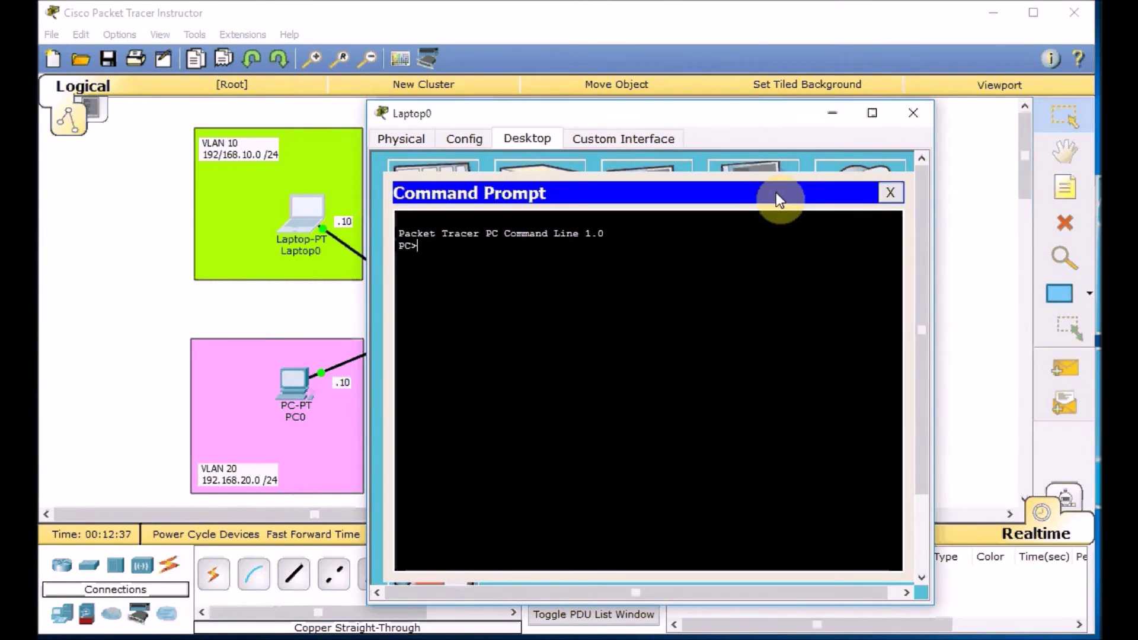
text(ipconfig)
key(Return)
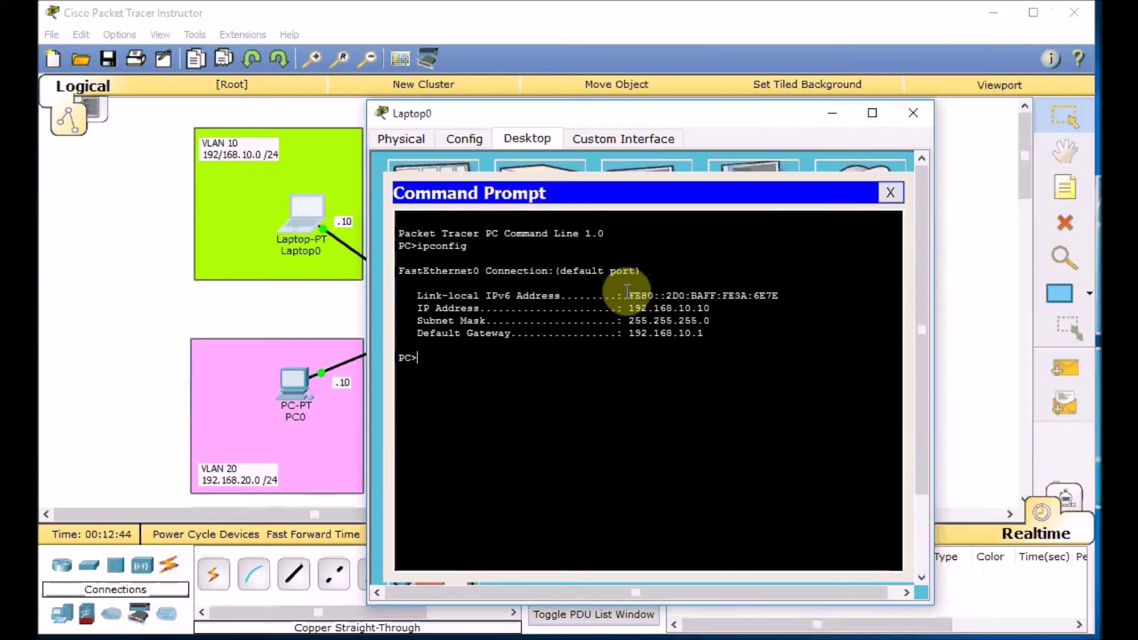
text(ng 192.168.10.1)
key(Return)
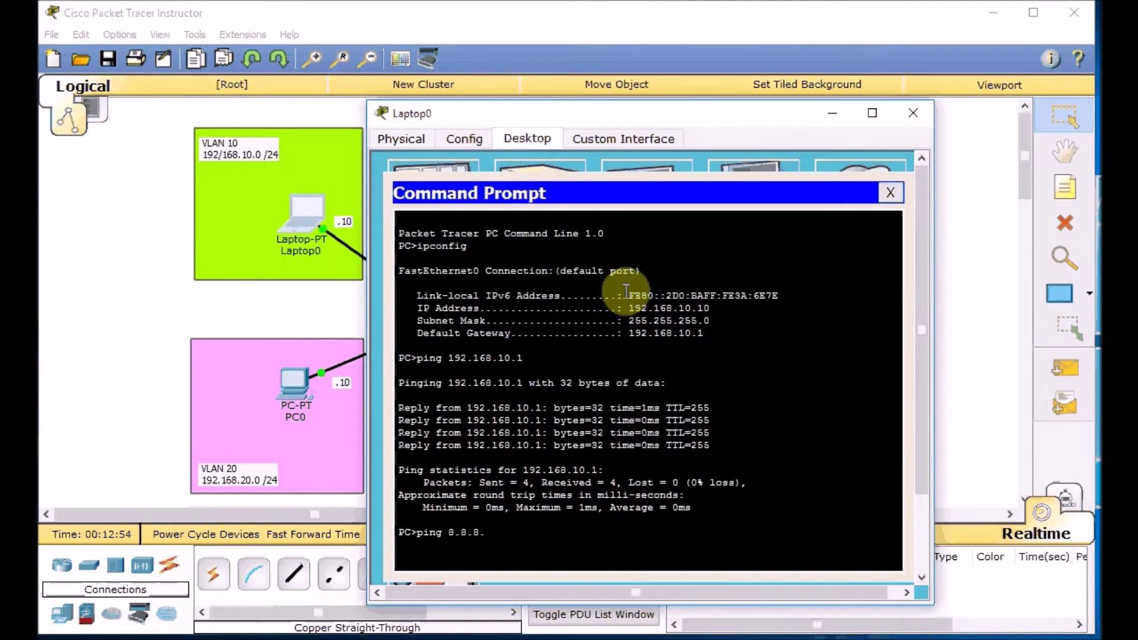
key(Return)
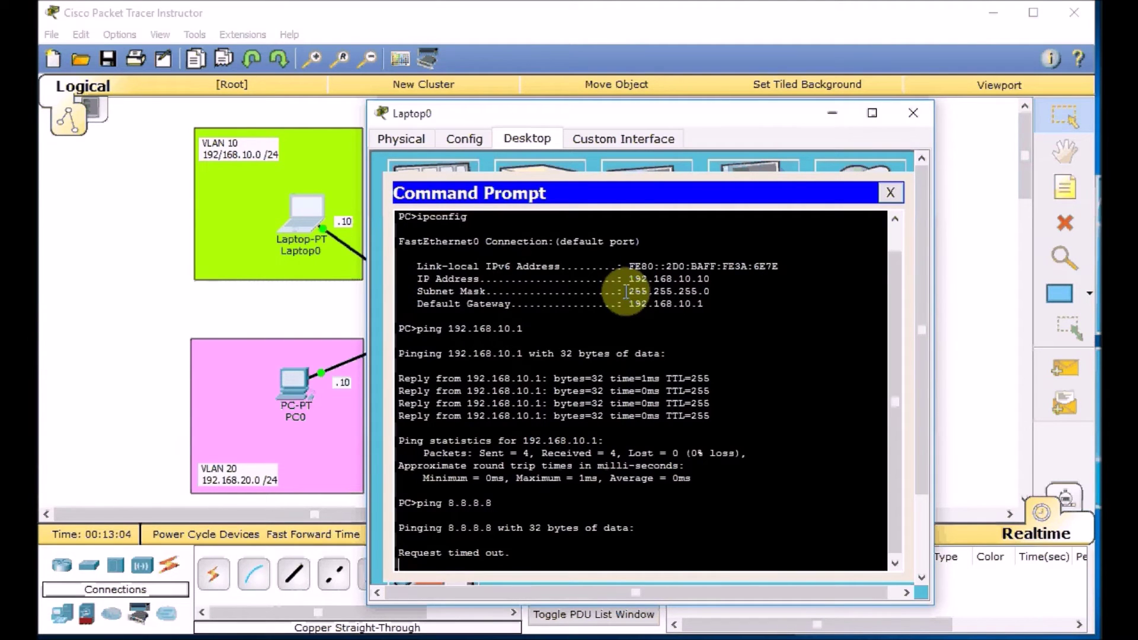
click(891, 193)
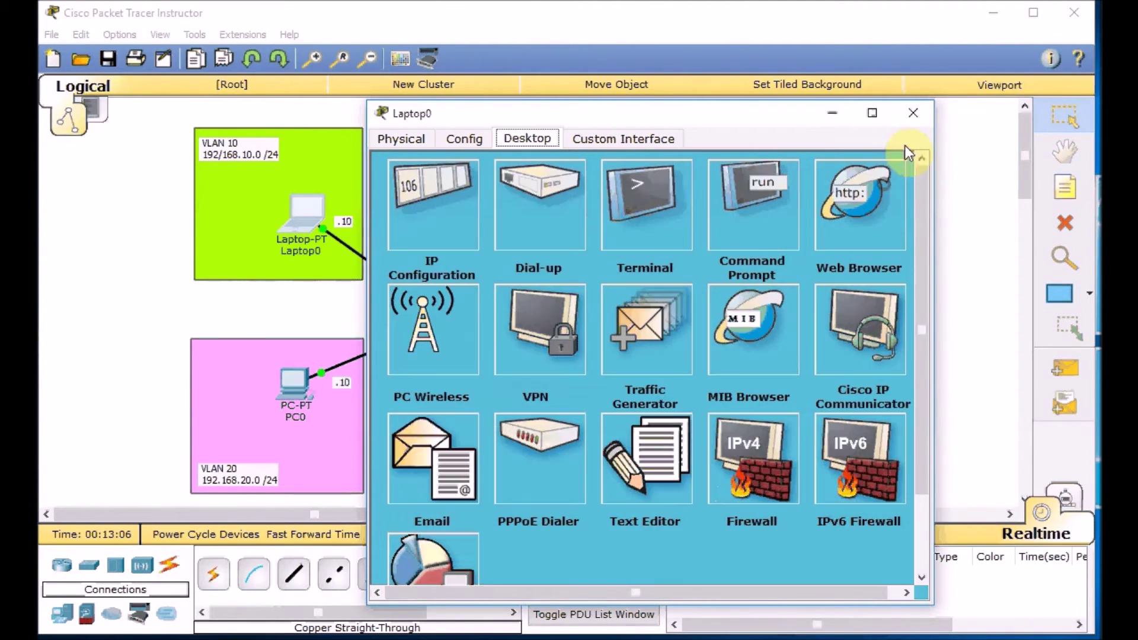
Step: Give PC0 static IP 192.168.20.10, mask 255.255.255.0 and gateway 192.168.20.1
click(915, 120)
click(284, 385)
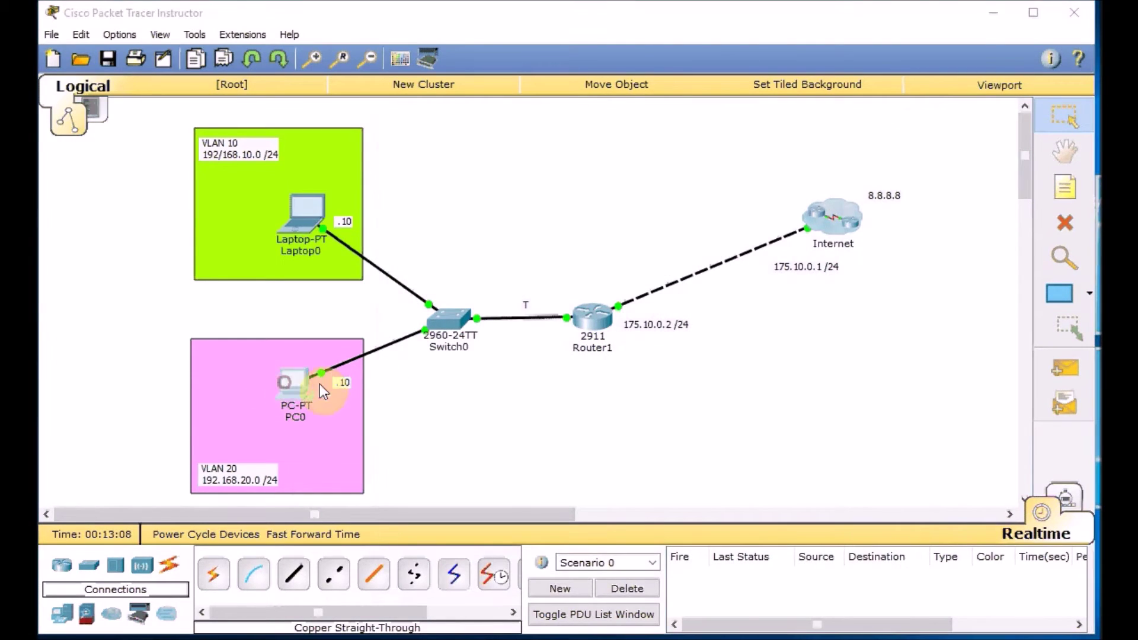
click(525, 139)
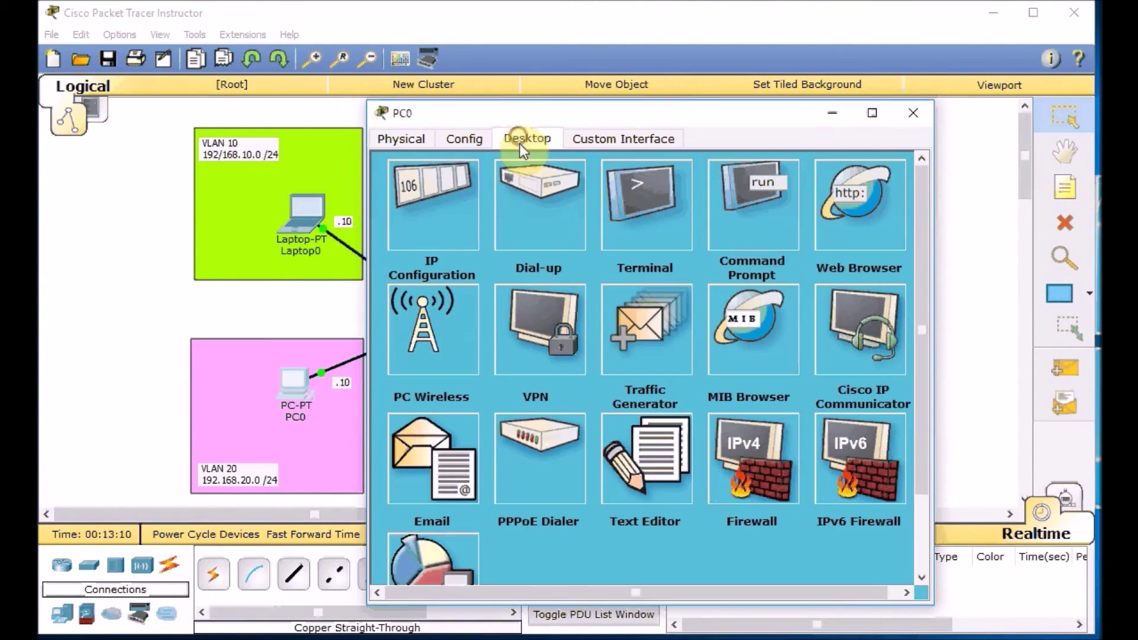
click(442, 191)
click(548, 239)
text(192.168.20.)
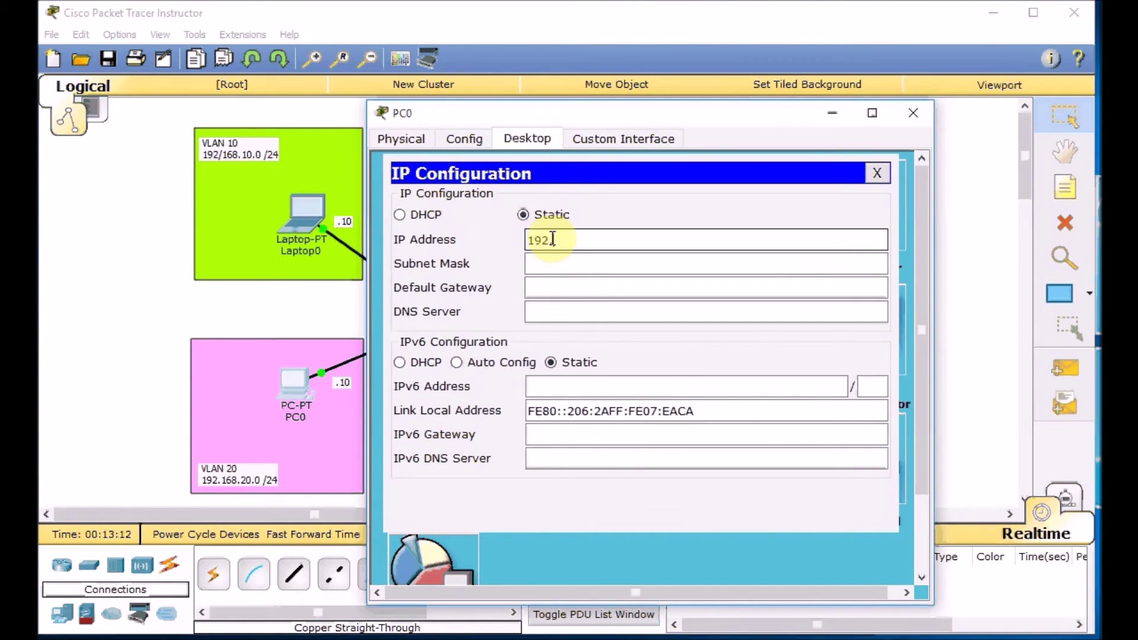
text(10)
key(Tab)
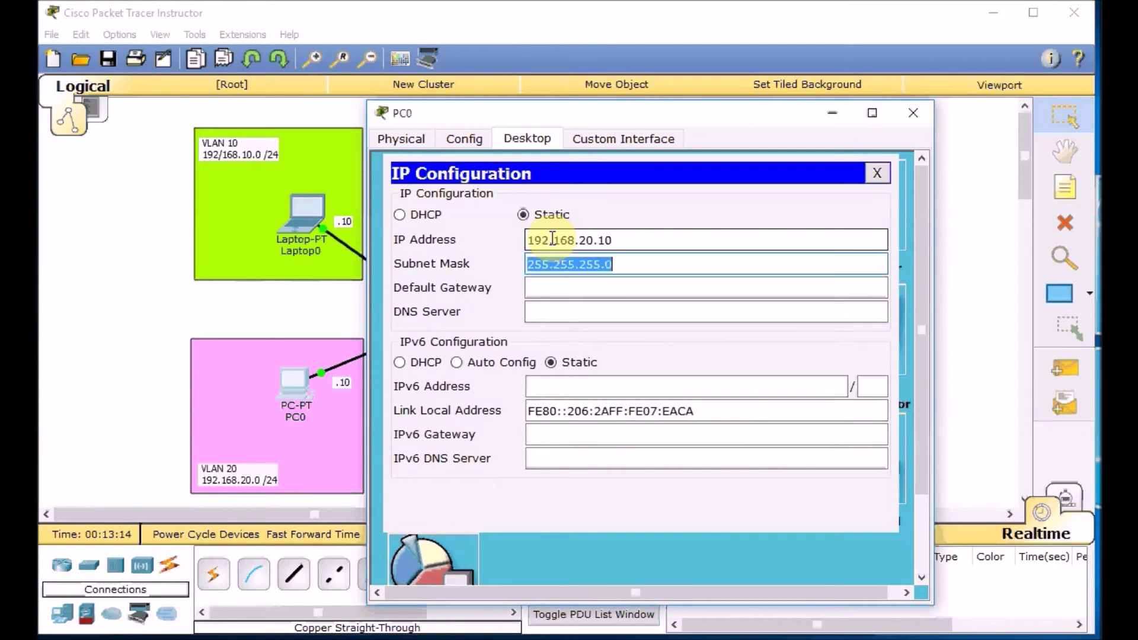
key(Tab)
text(192.)
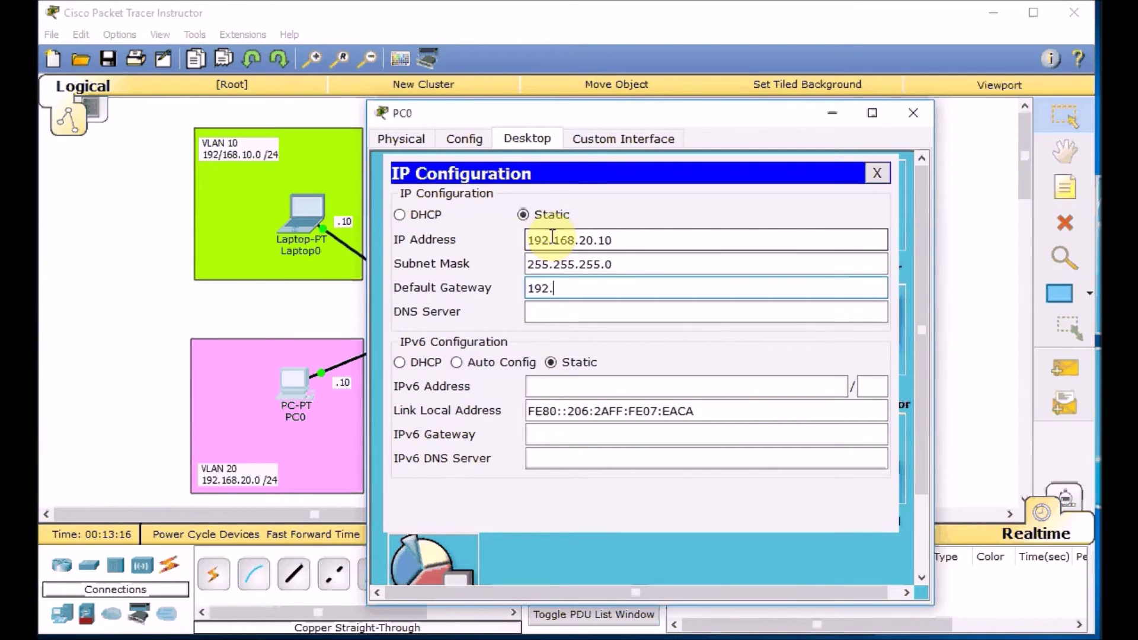
text(168.20.1)
key(Tab)
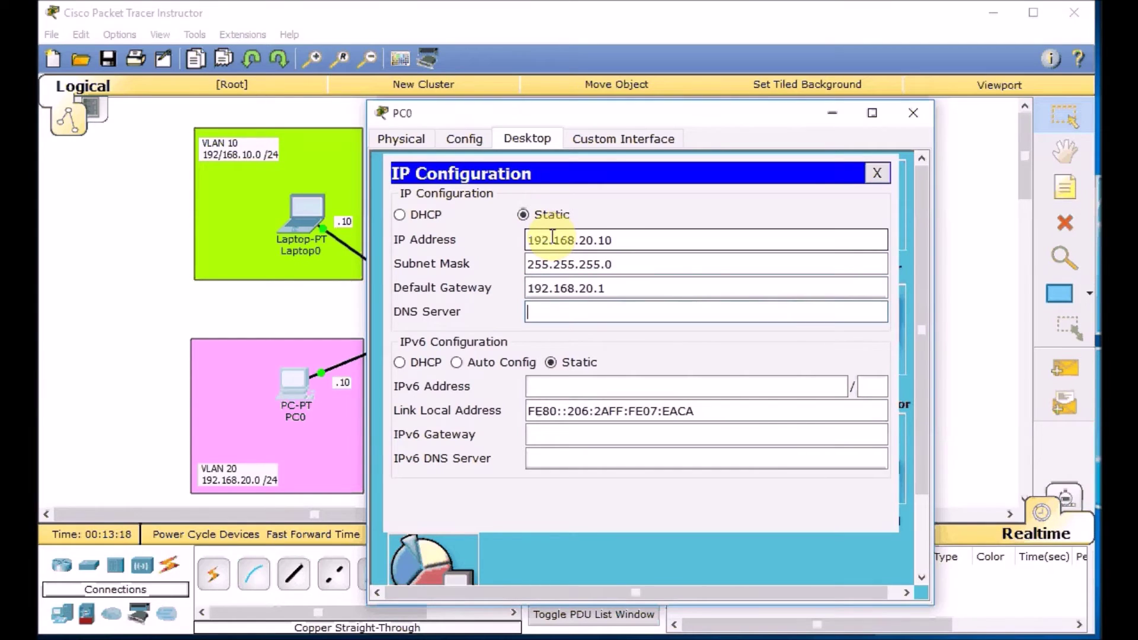
click(869, 177)
Step: On PC0 run ipconfig and ping gateway 192.168.20.1, stopping with Ctrl+C
click(751, 204)
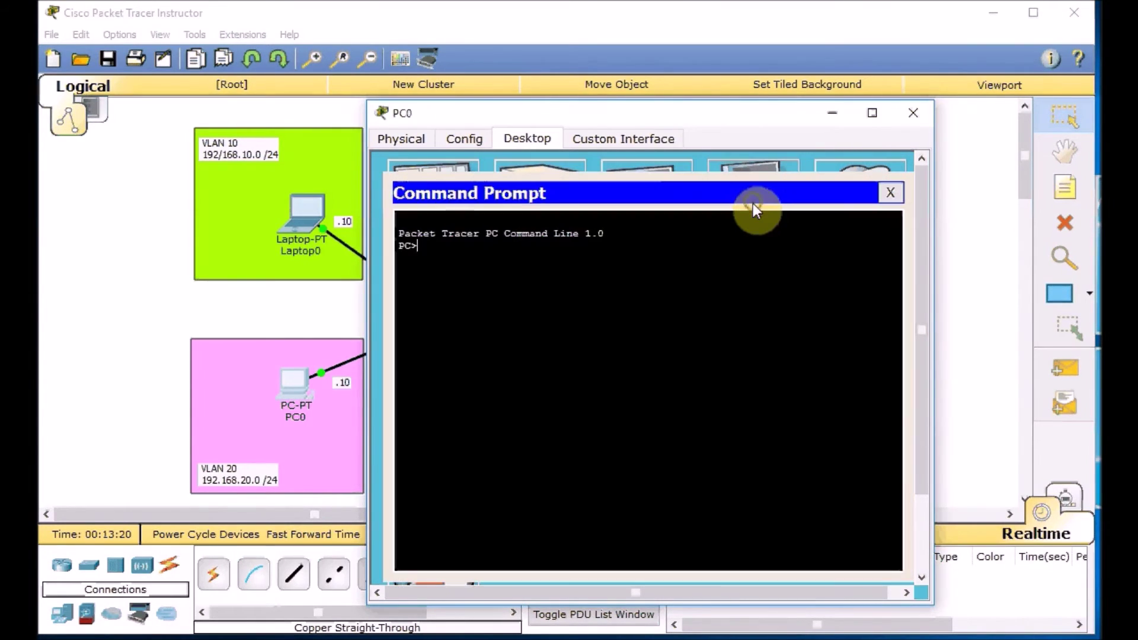
text(ipconfig)
key(Return)
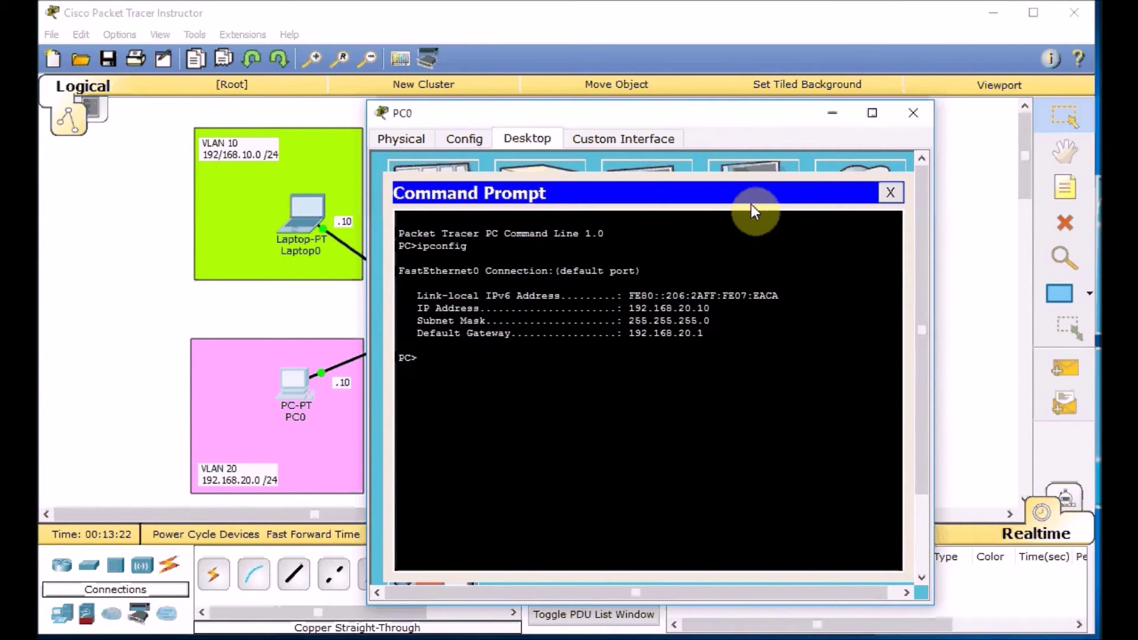
text(ping 192.168.20.1)
key(Return)
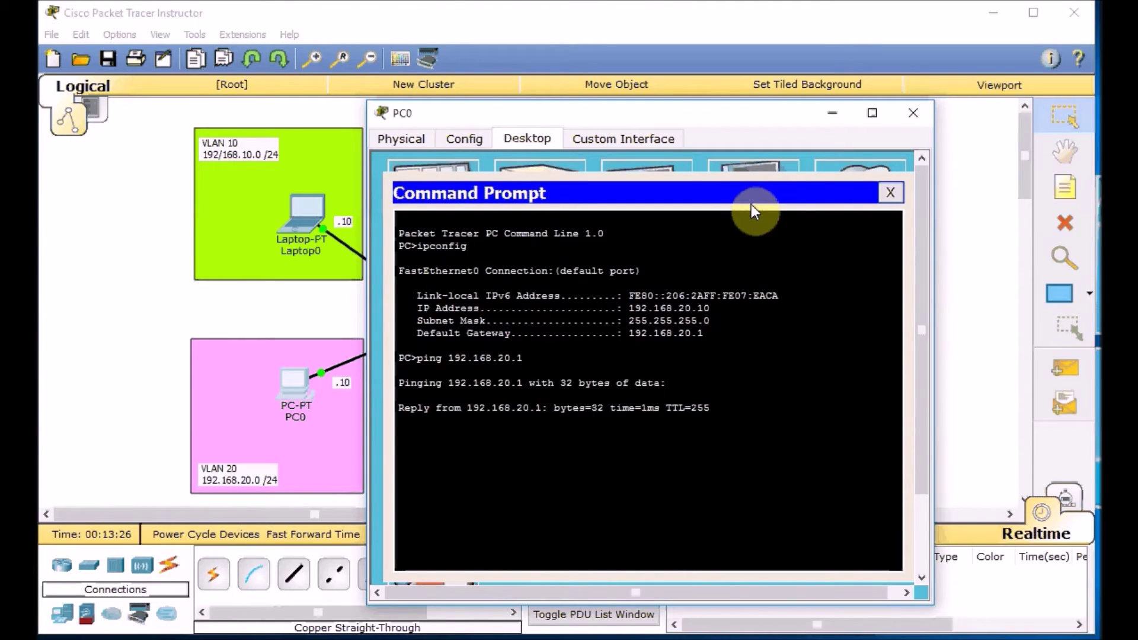
key(ctrl+c)
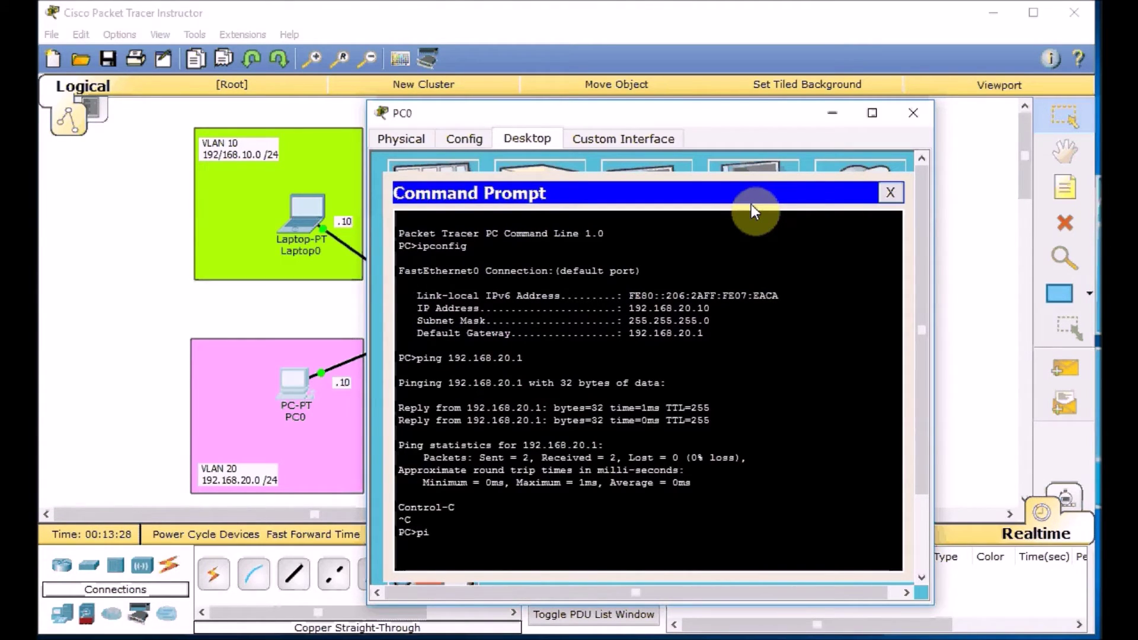
Step: Ping 8.8.8.8 from PC0 without replies, then close PC0's windows
text(ping 8.8.8.8)
key(Return)
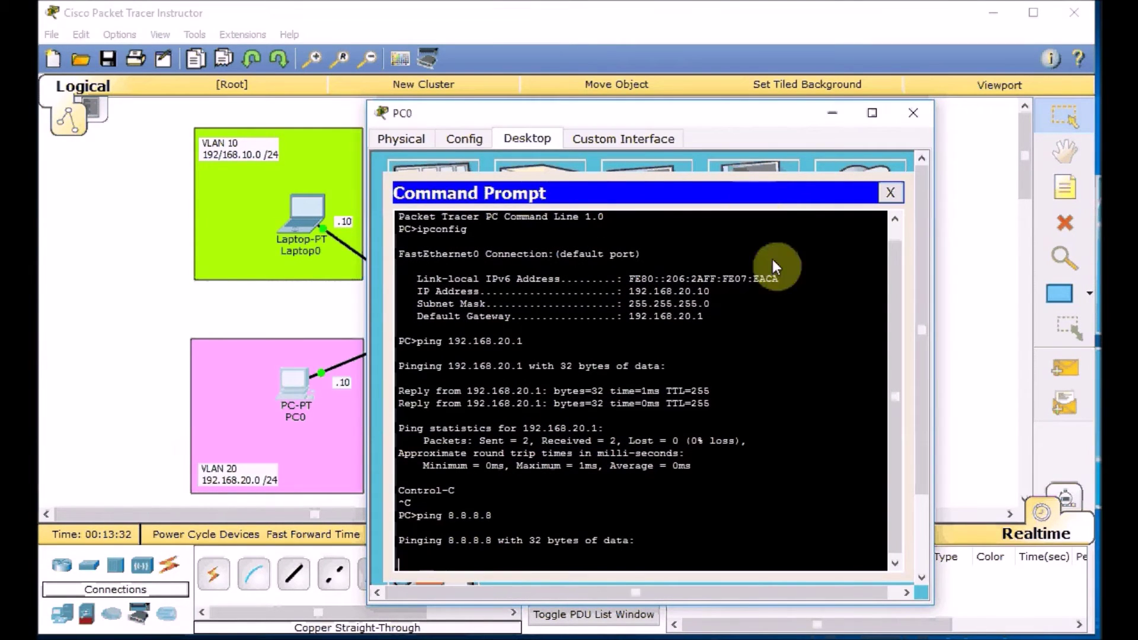
key(ctrl+c)
click(887, 194)
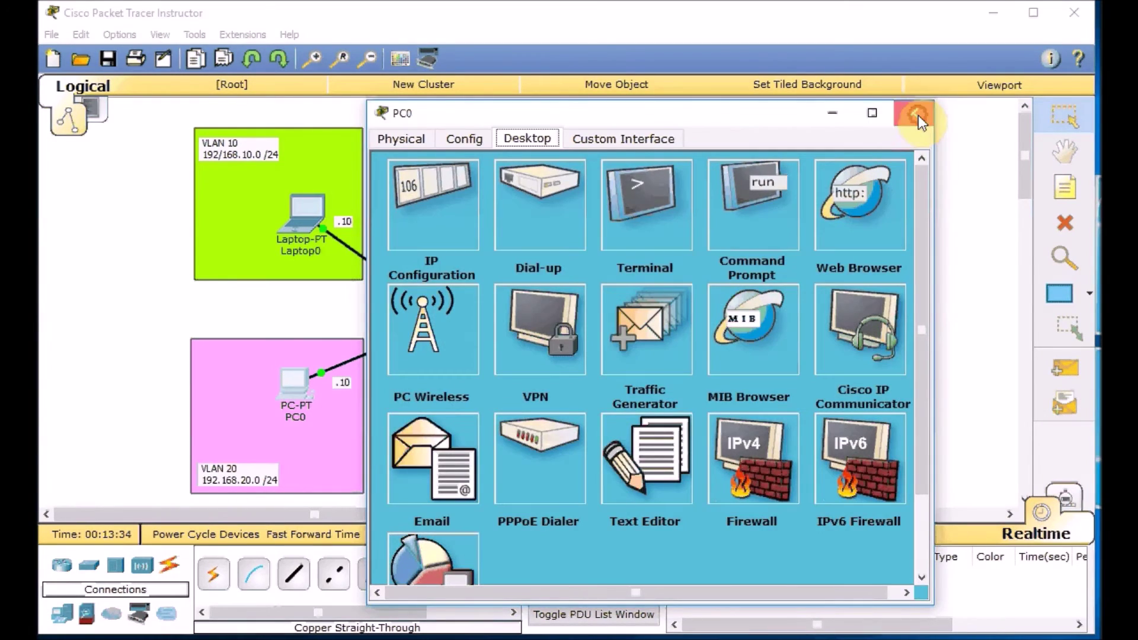
click(913, 113)
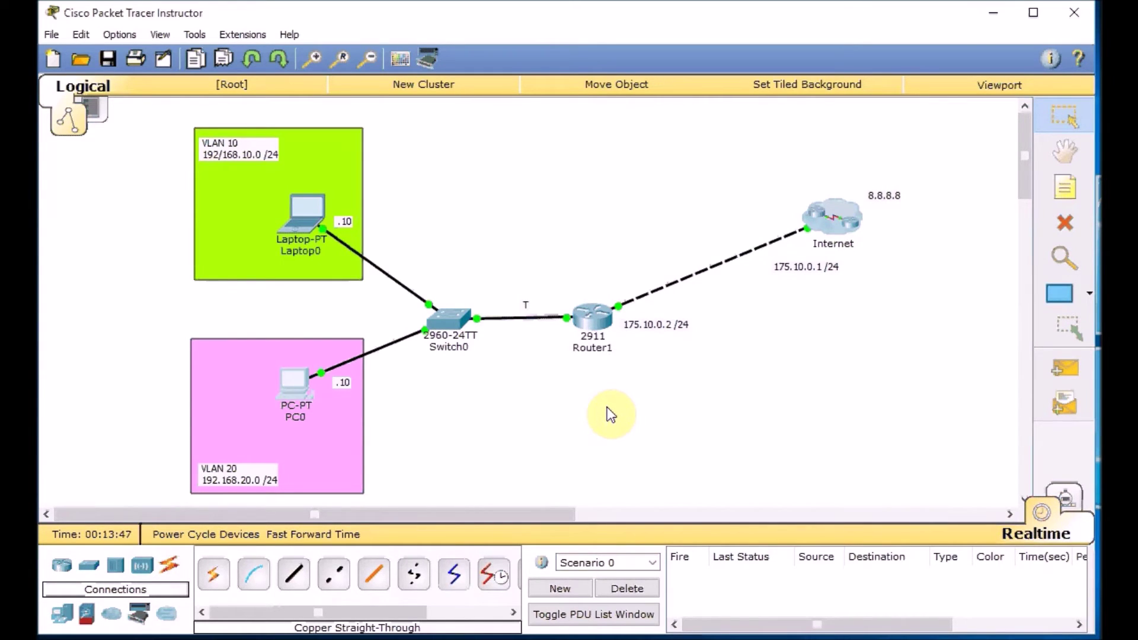
Step: Add INSIDE and OUTSIDE notes across the top of the topology
click(1060, 186)
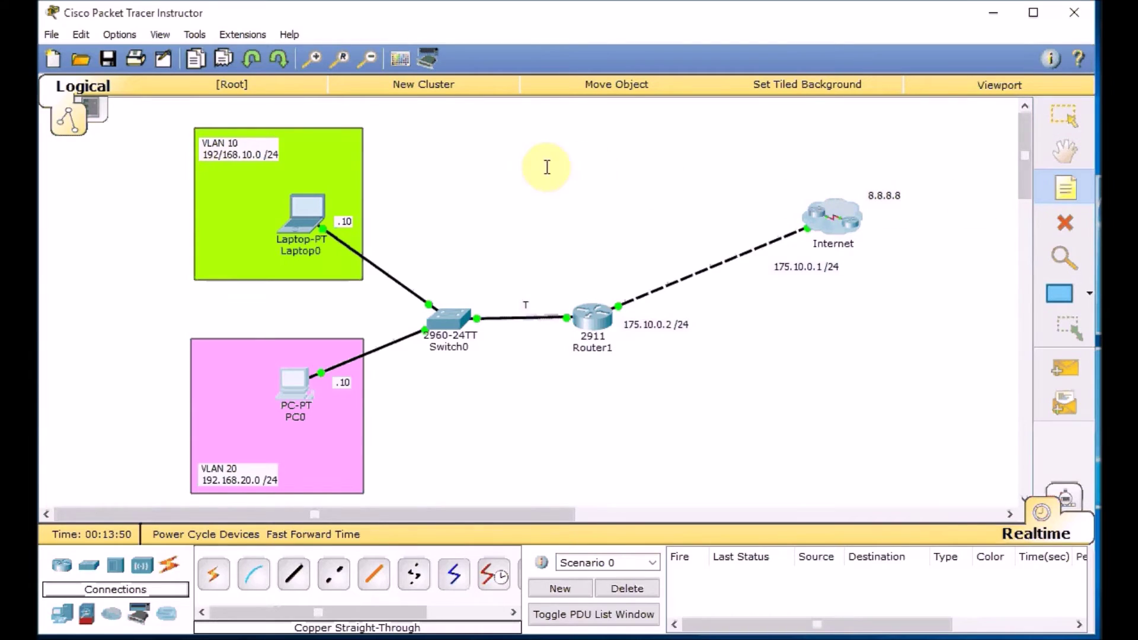
click(472, 161)
text(INSID)
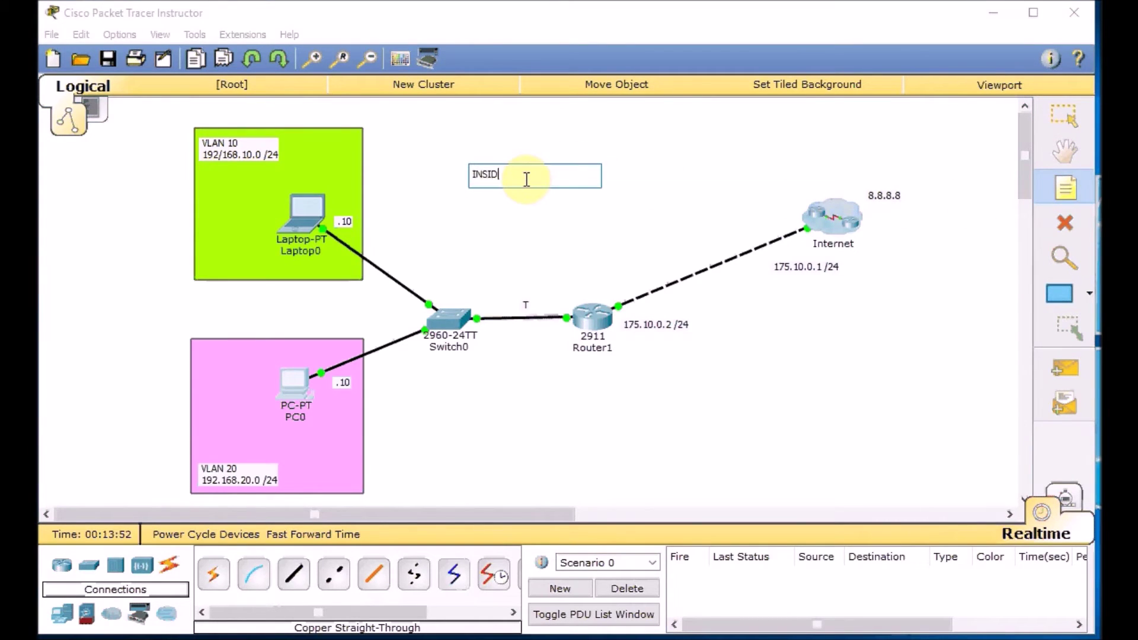
text(E)
click(656, 176)
text(OUT)
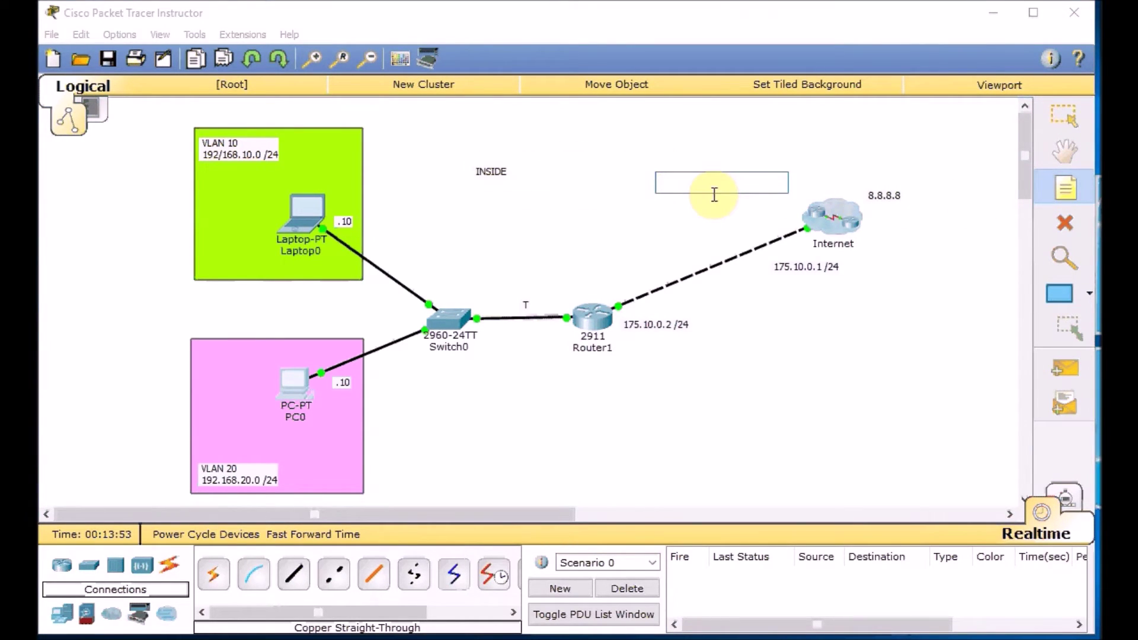
text(SIDE)
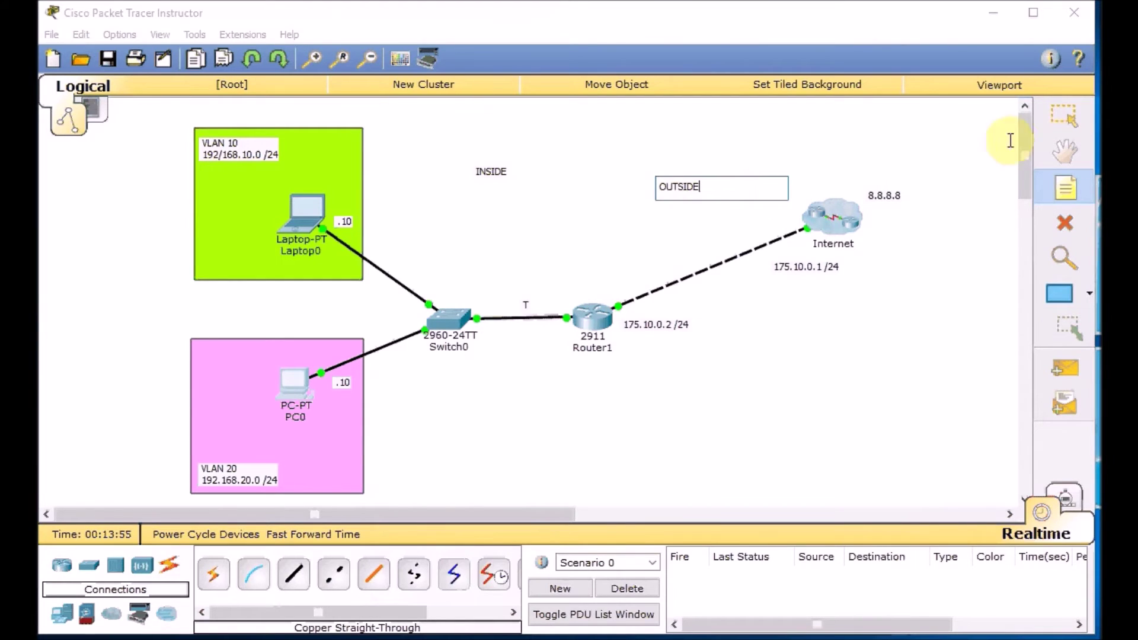
click(1064, 116)
drag(667, 186, 679, 160)
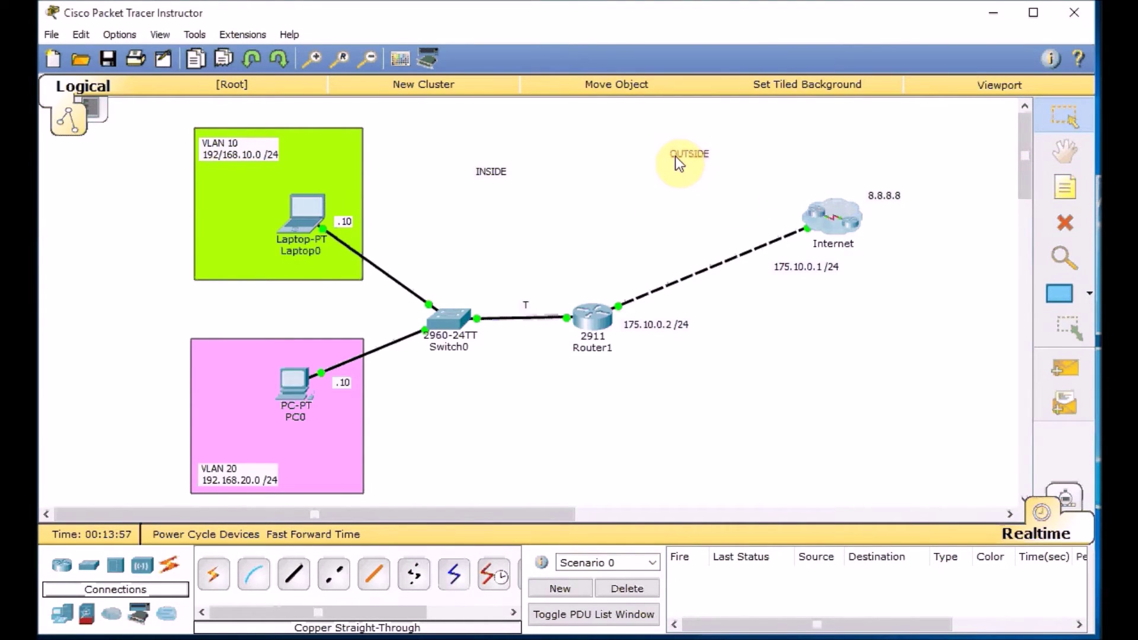
drag(490, 174, 483, 153)
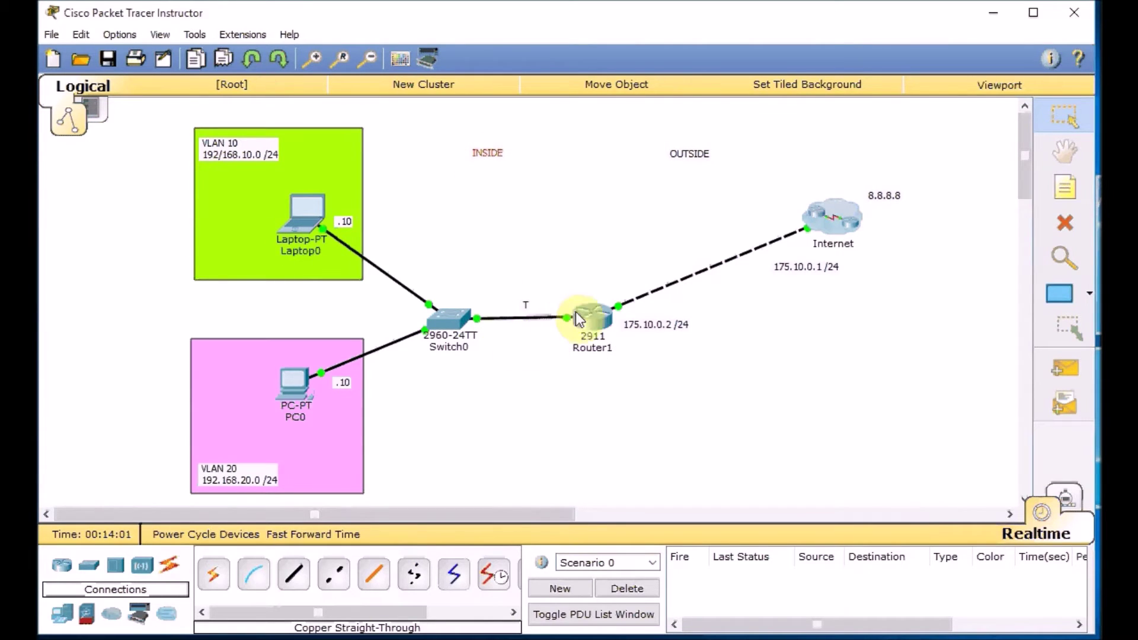
Step: Place a NAT note just above Router1
click(1064, 187)
click(578, 282)
text(NAT)
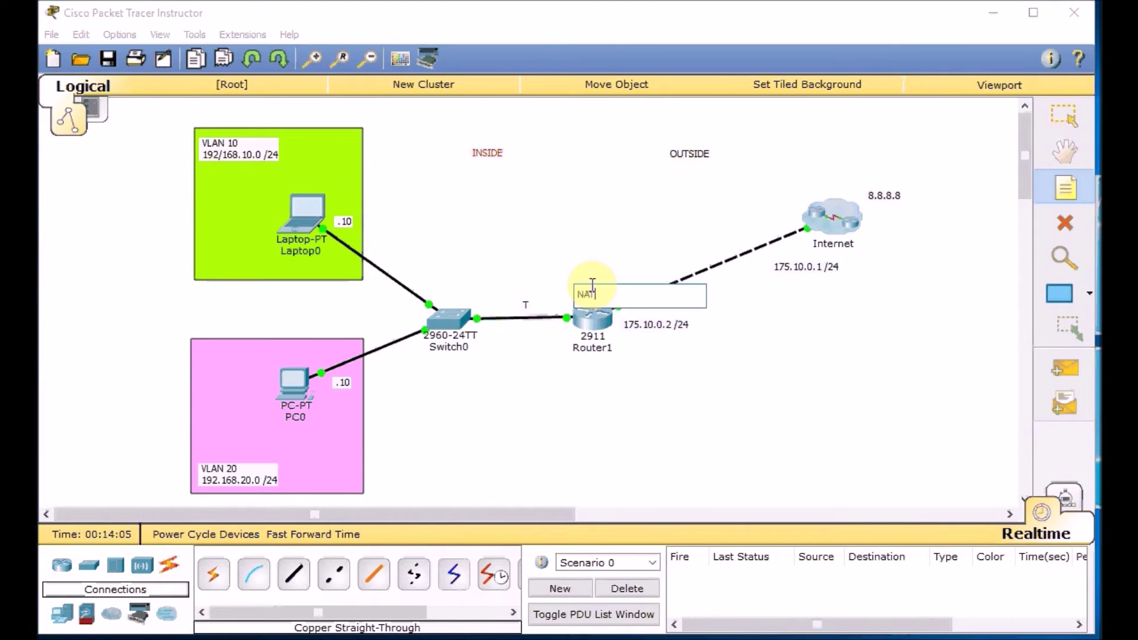
click(1065, 117)
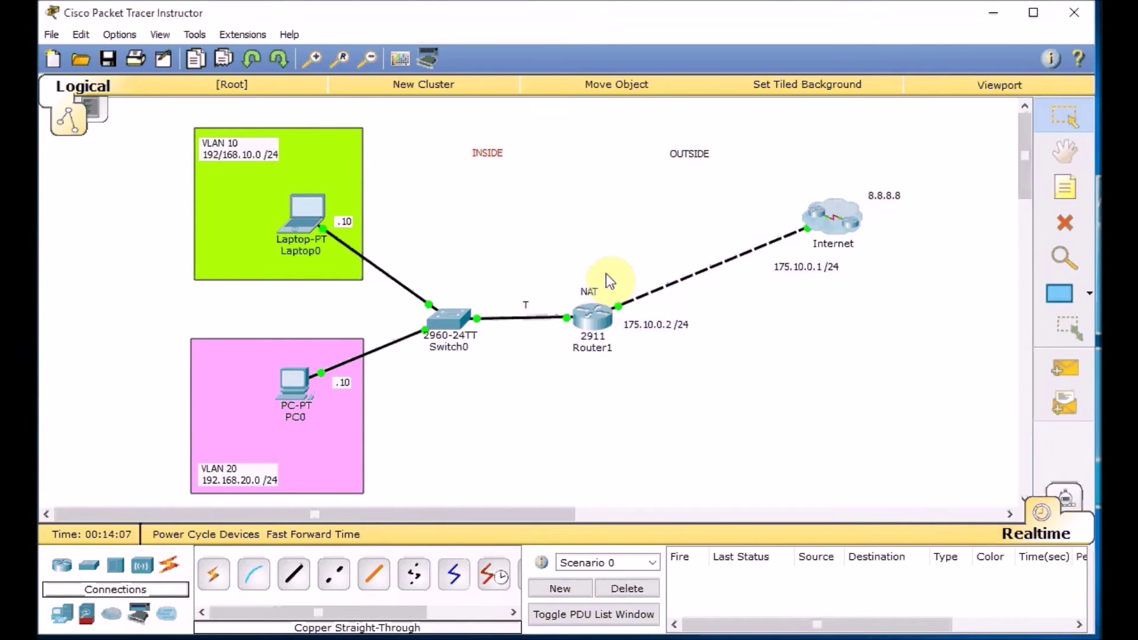
click(589, 290)
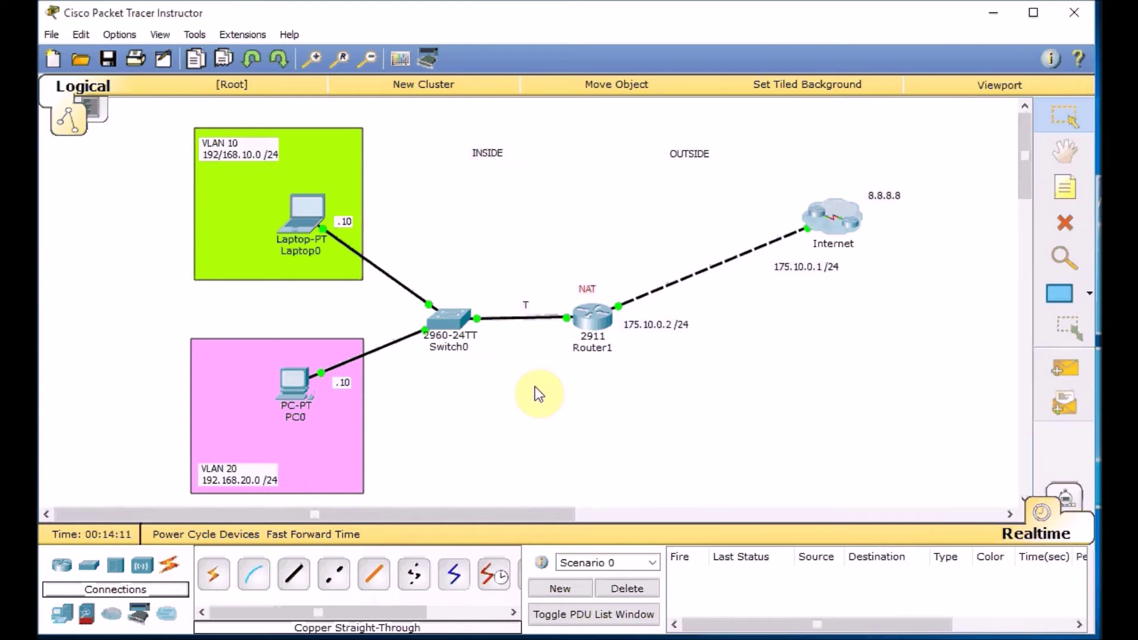
Step: In Router1's CLI, enter conf t and set ip nat inside on g0/1.10
click(588, 321)
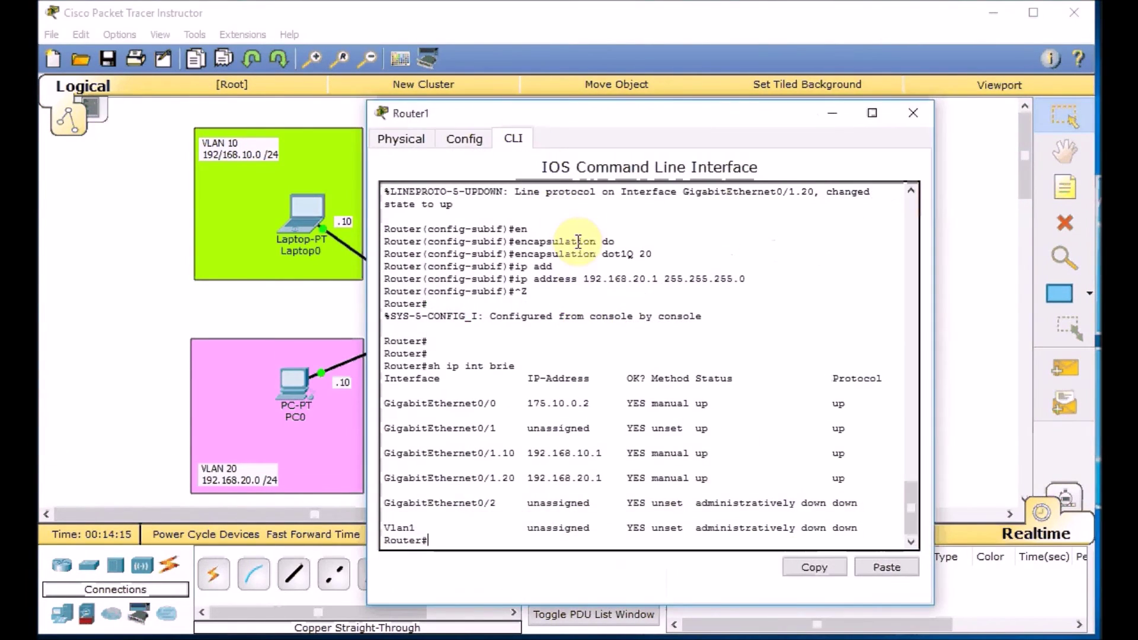
key(Return)
key(Return)
key(Return)
text(conf t)
key(Return)
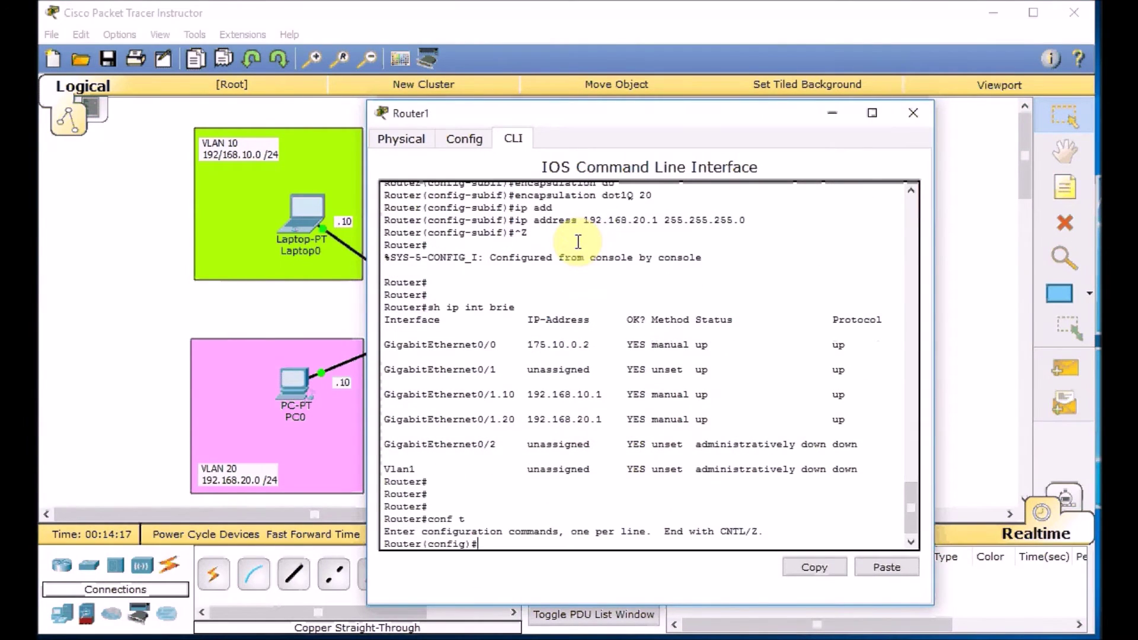
text(int )
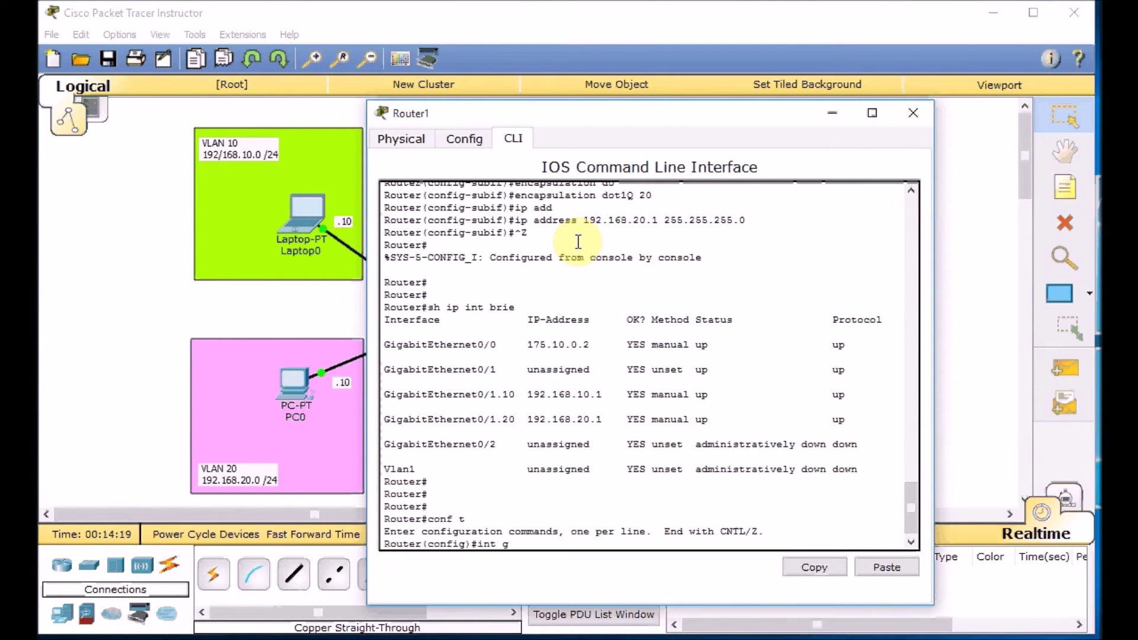
text(g0/1.10)
key(Return)
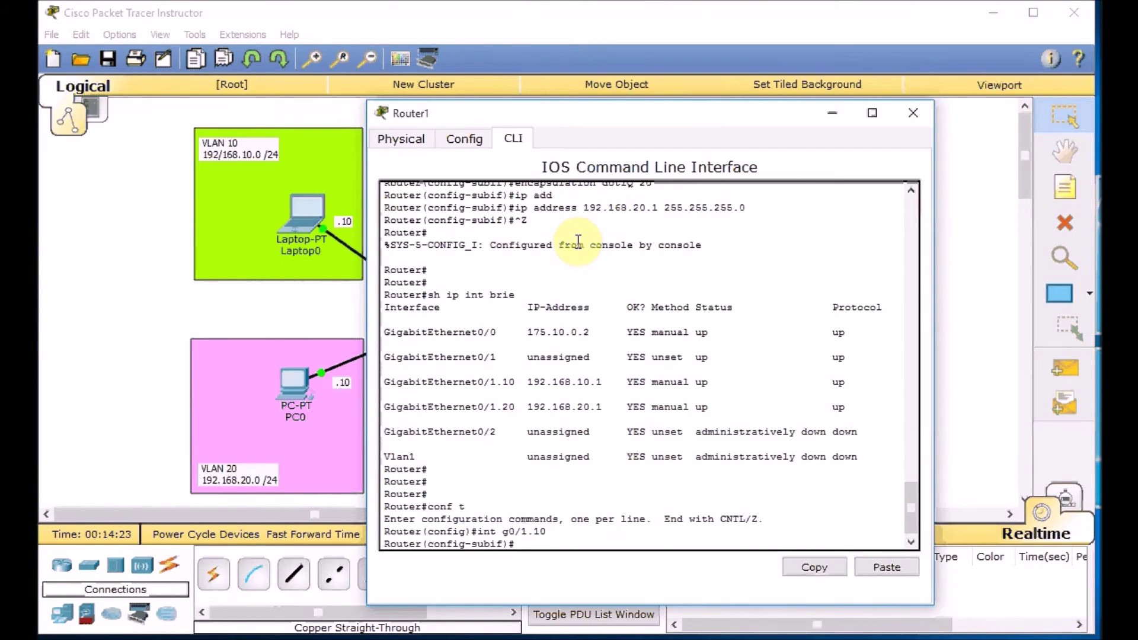
text(ip na)
key(Tab)
text(?)
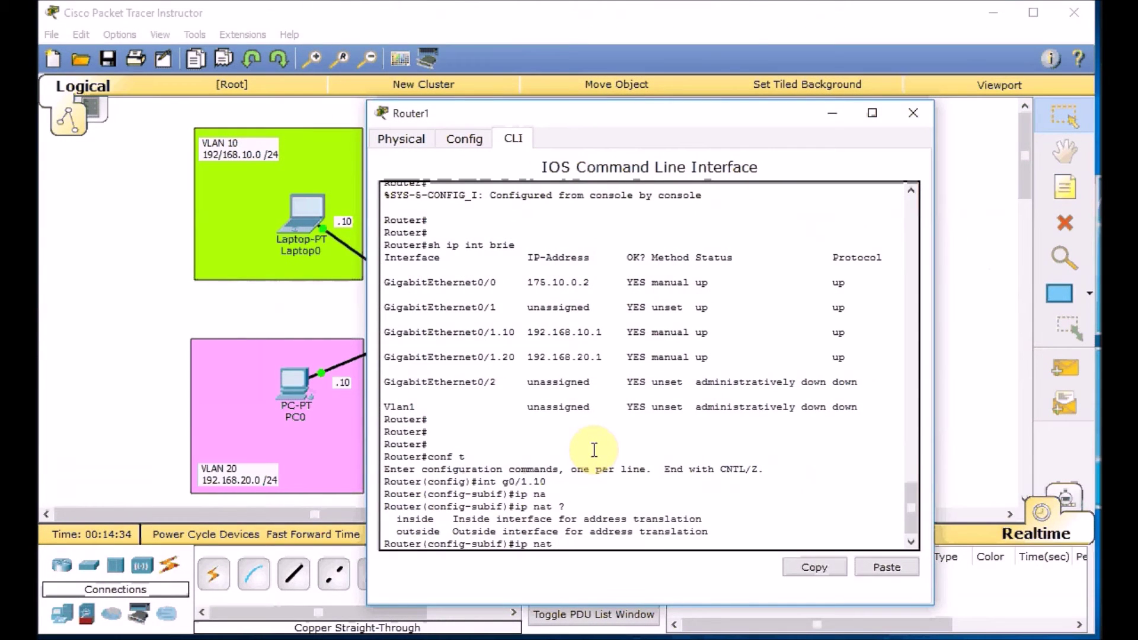
text(in)
key(Tab)
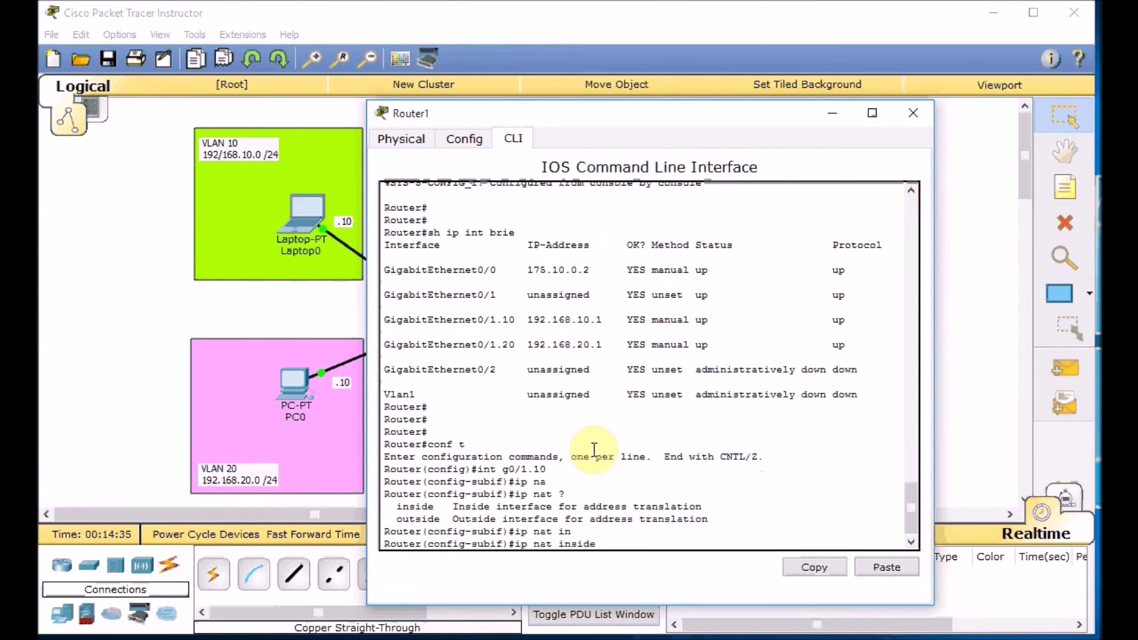
text(?)
key(Return)
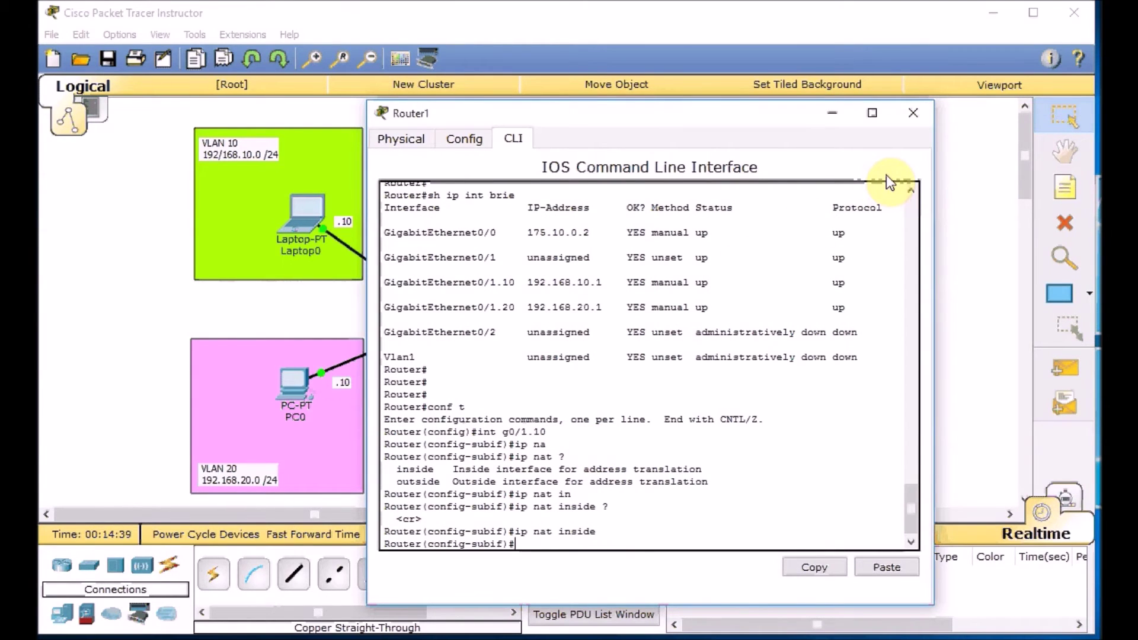
Step: Set ip nat inside on subinterface g0/1.20 and exit it
text(exit)
key(Return)
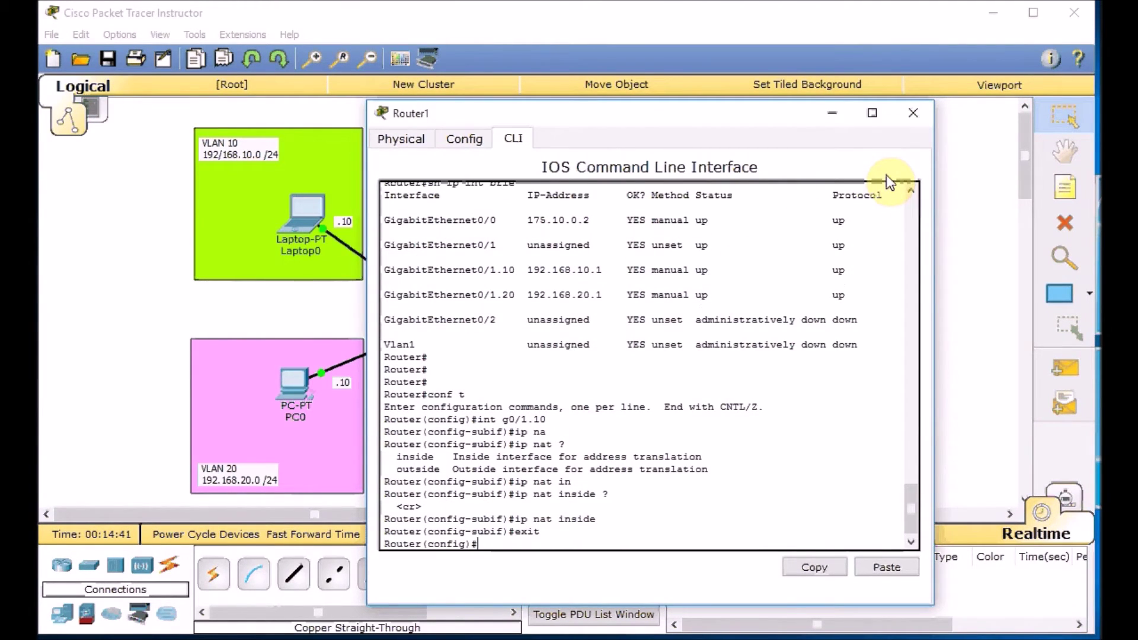
text(int g0/1.)
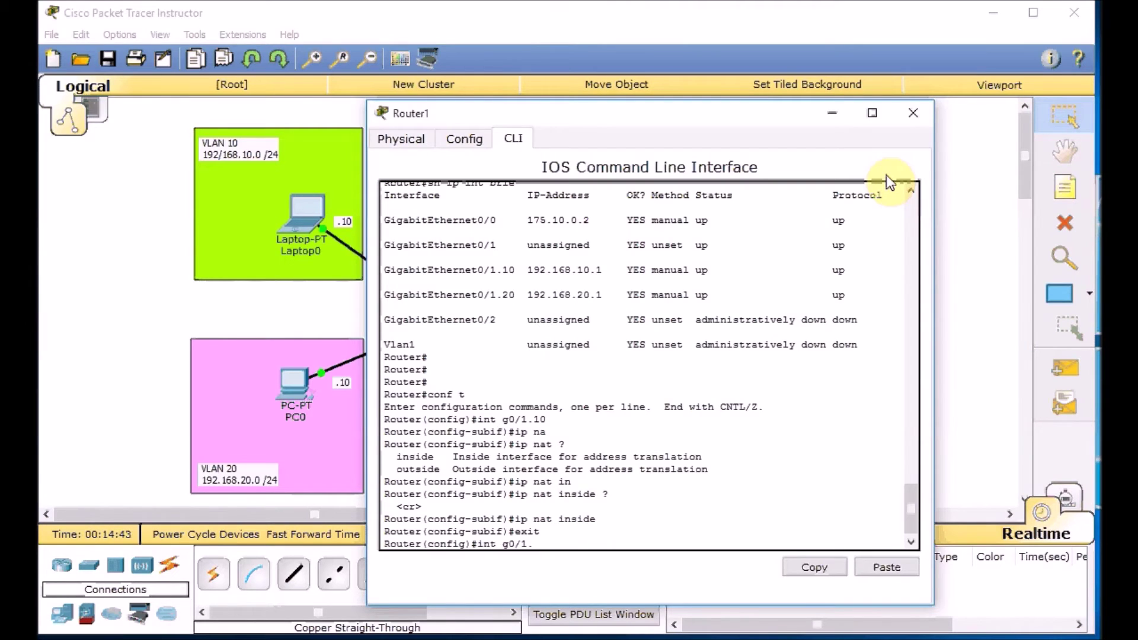
text(20)
key(Return)
text(ip nat inside)
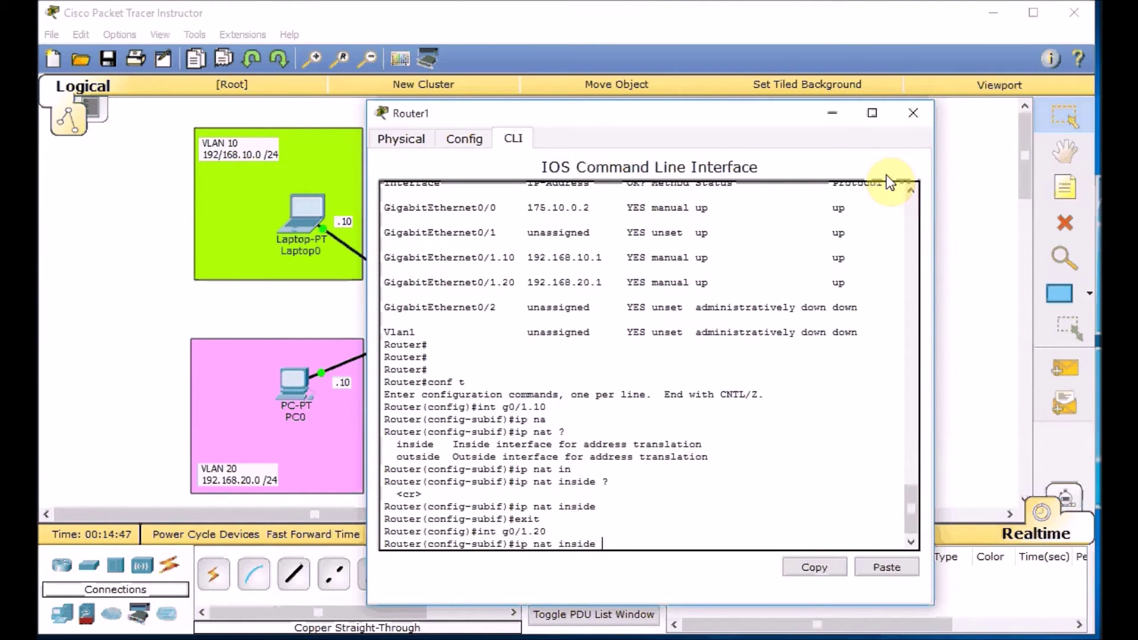
key(Return)
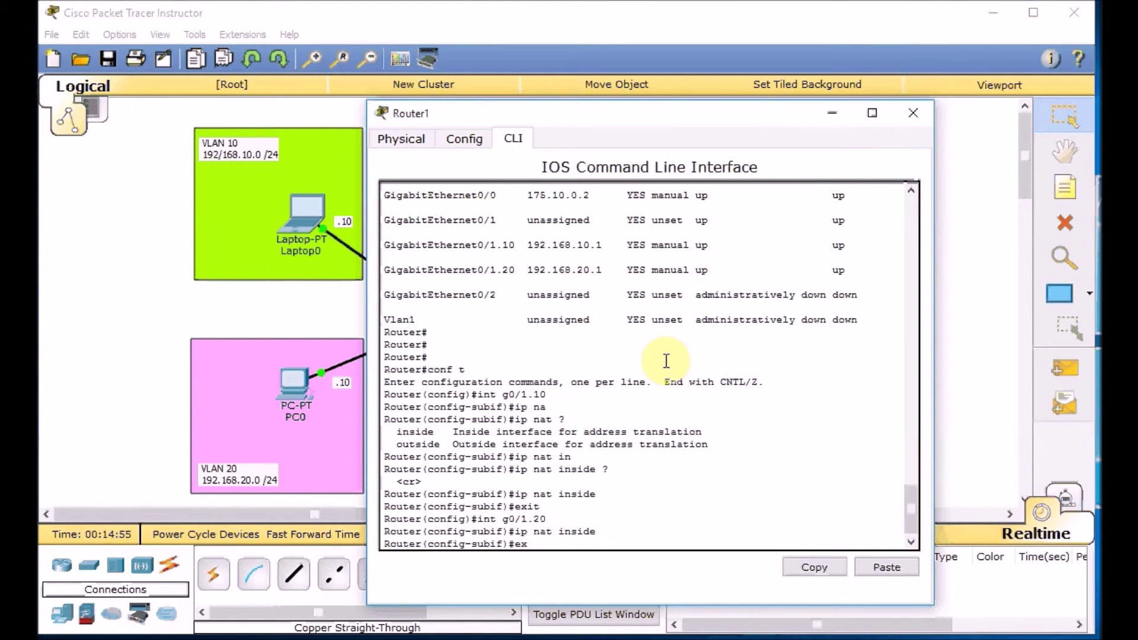
text(it)
key(Return)
Step: Set ip nat outside on Router1's g0/0 and exit back to global configuration
text(int)
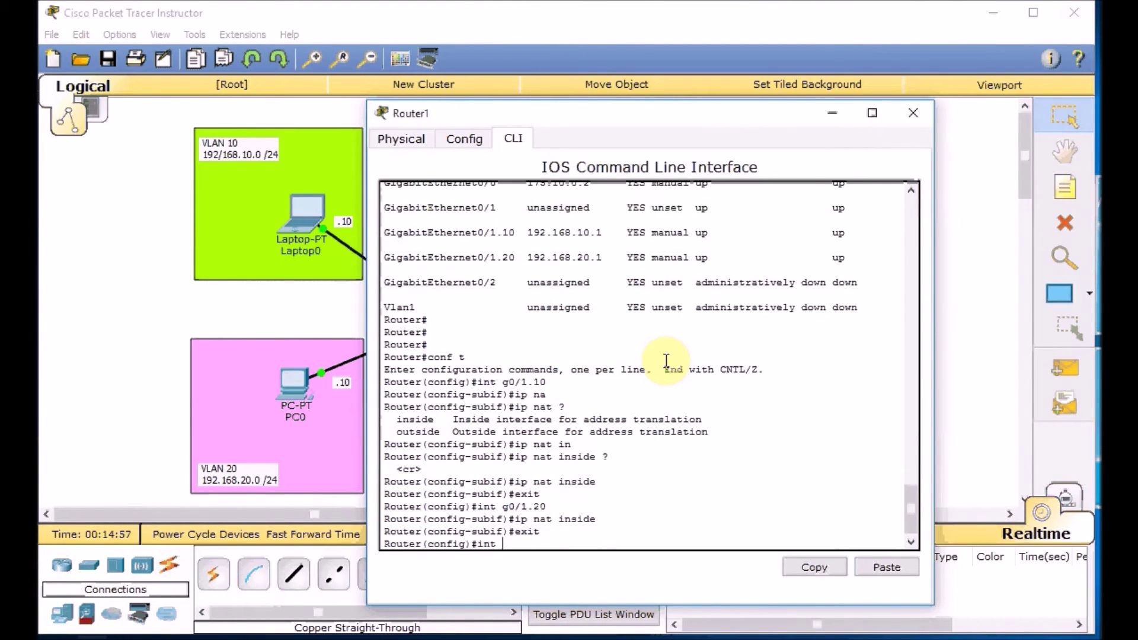
text(g0/0)
key(Return)
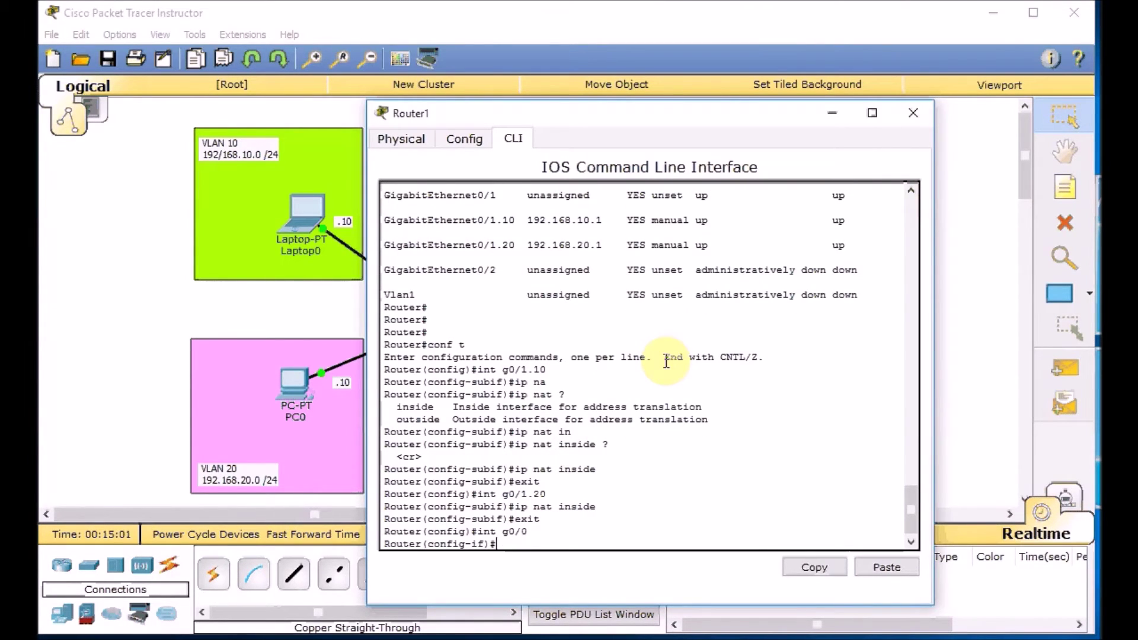
text(ip na)
key(Tab)
text(ou)
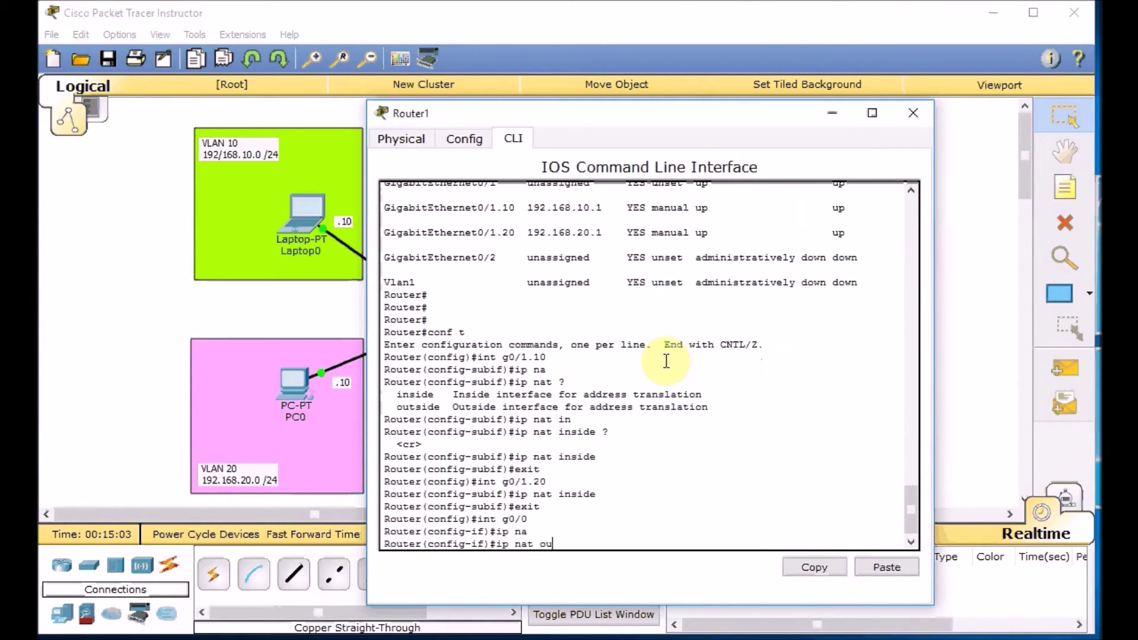
key(Tab)
key(Return)
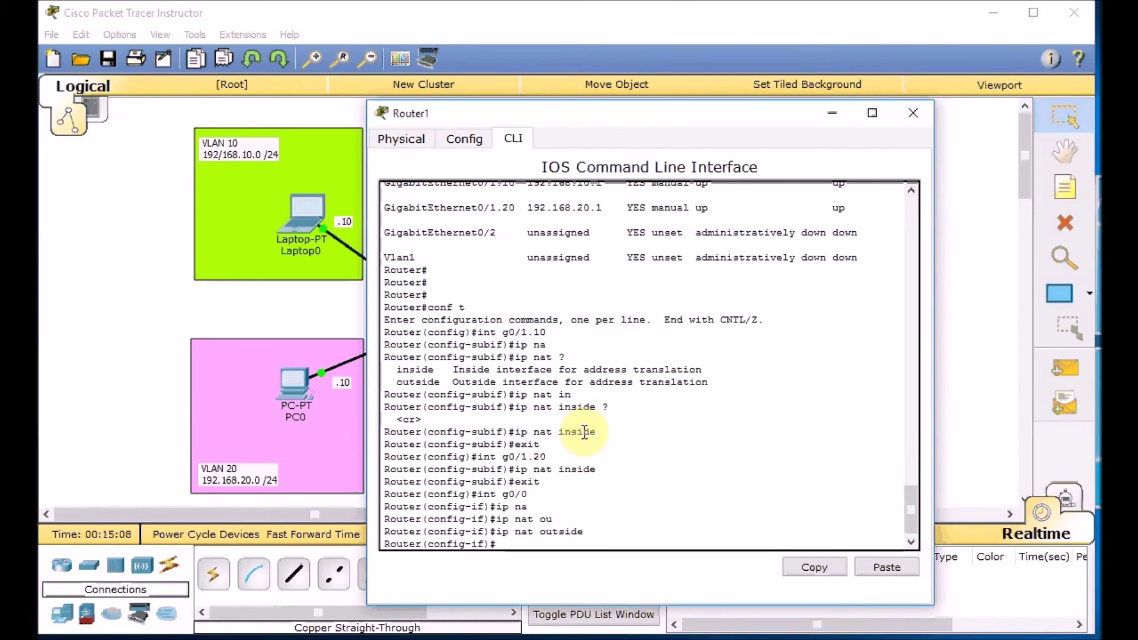
text(exit)
key(Return)
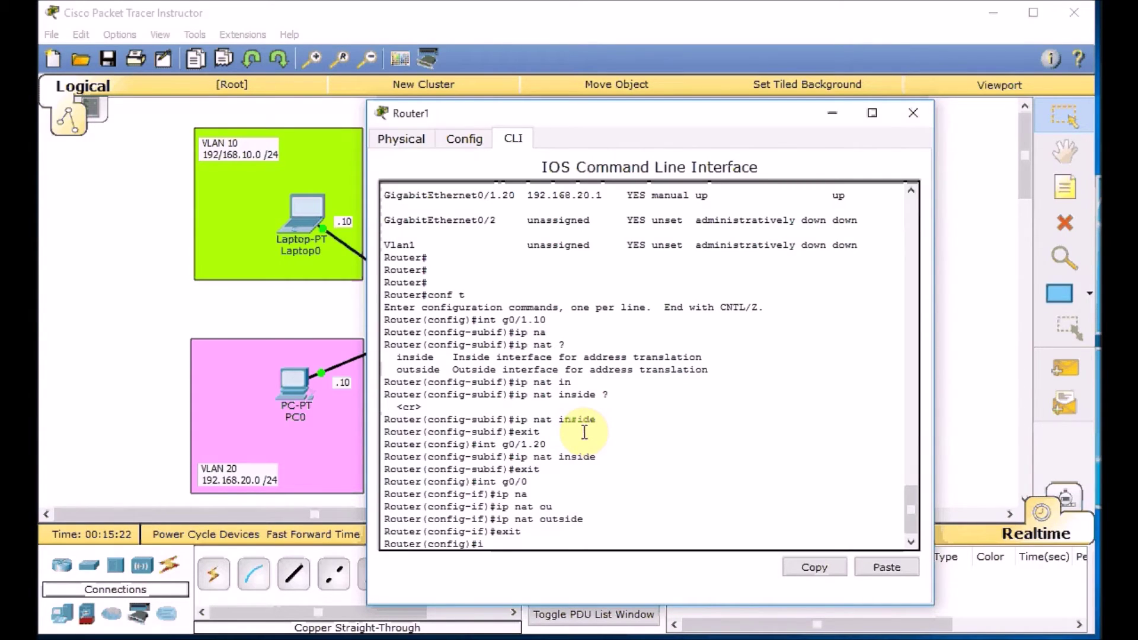
text(ip )
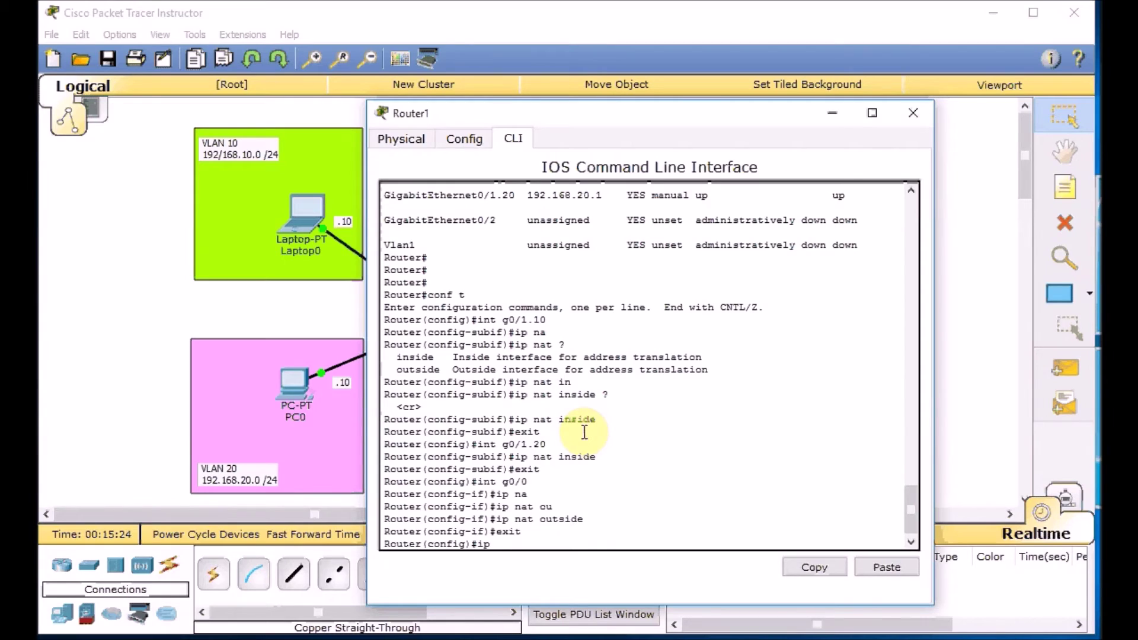
text(acc)
Step: Create standard access list NAT-LAN permitting 192.168.10.0 0.0.0.255
key(Tab)
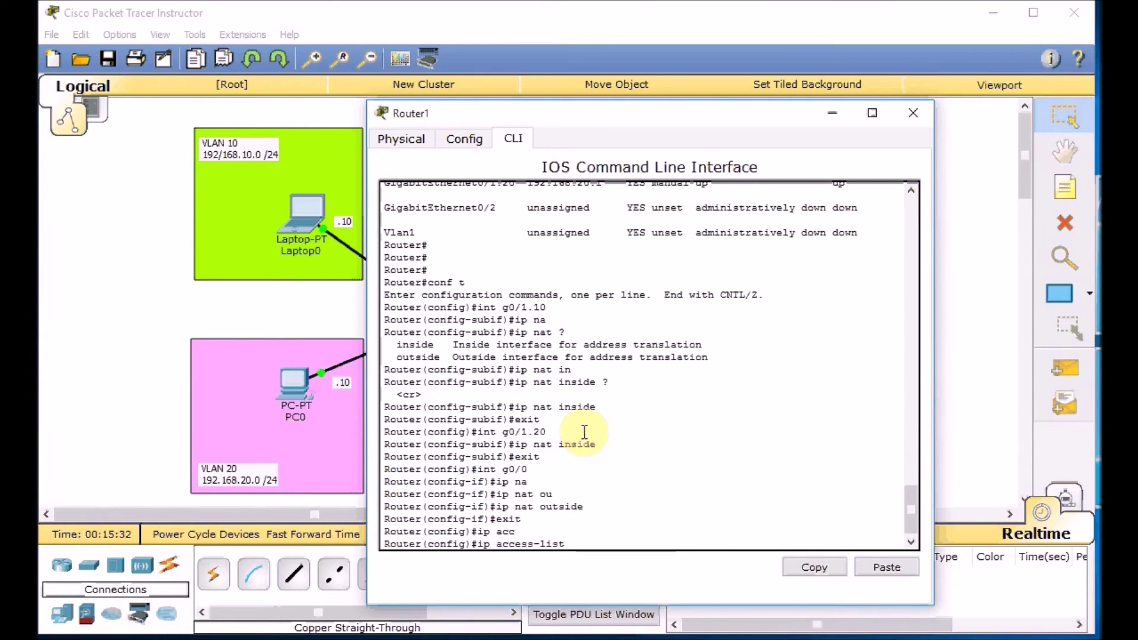
text(st)
key(Tab)
text(?)
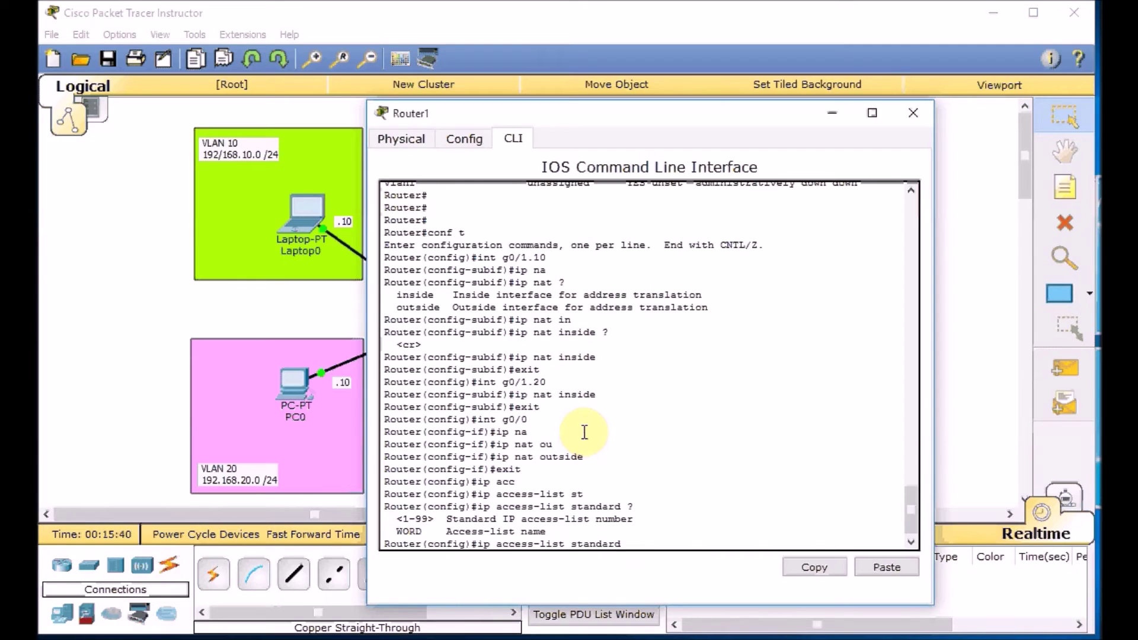
text(NAT-LAN)
key(Return)
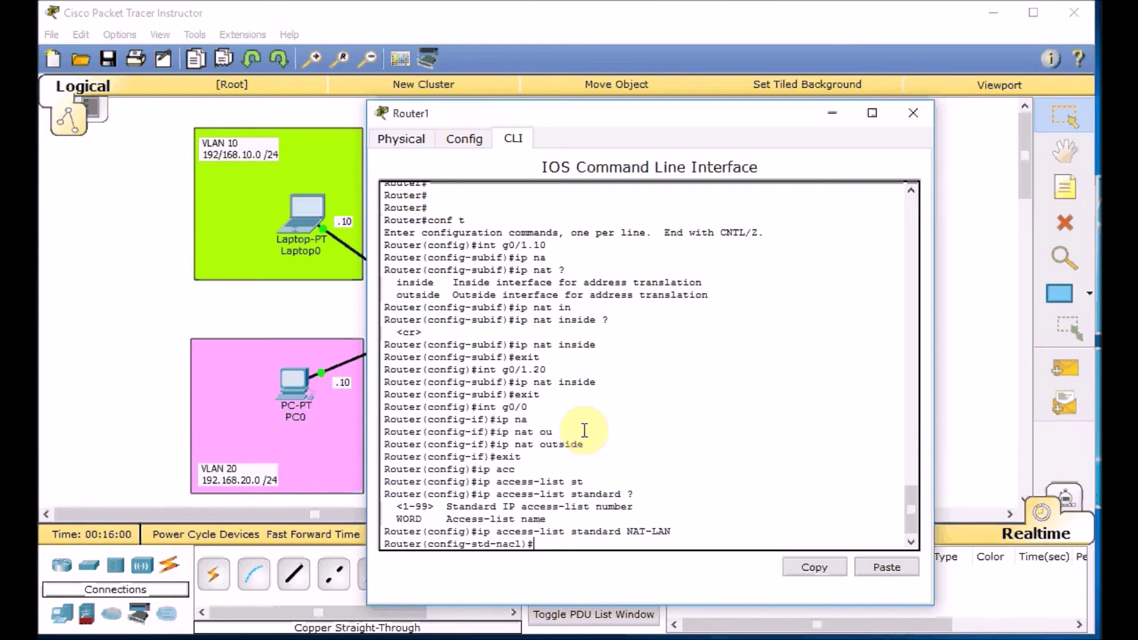
text(per)
key(Tab)
text(192.168.10.)
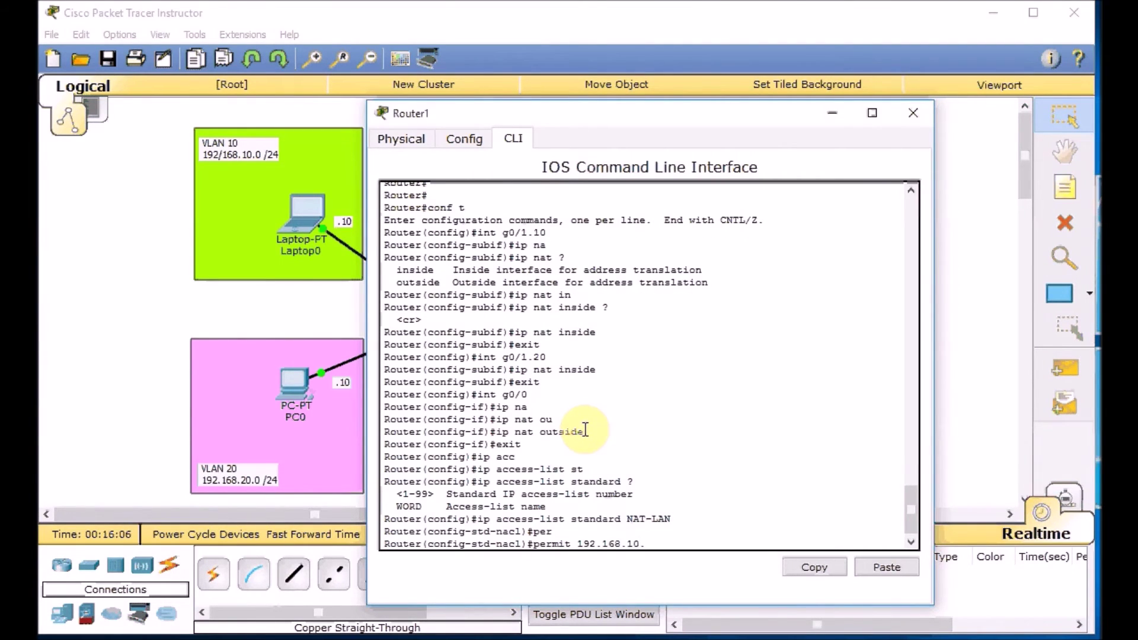
text(0 0.0.0.255)
key(Return)
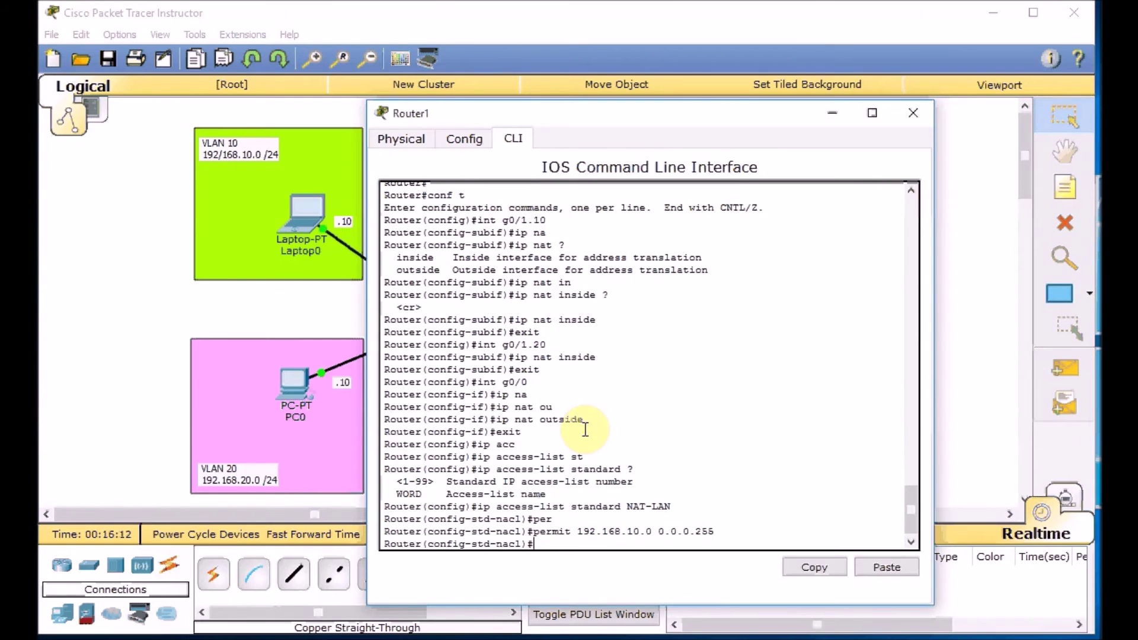
Step: Leave configuration mode and run show access-lists to confirm NAT-LAN
key(ctrl+z)
key(Return)
text(sh acc)
key(Tab)
key(Return)
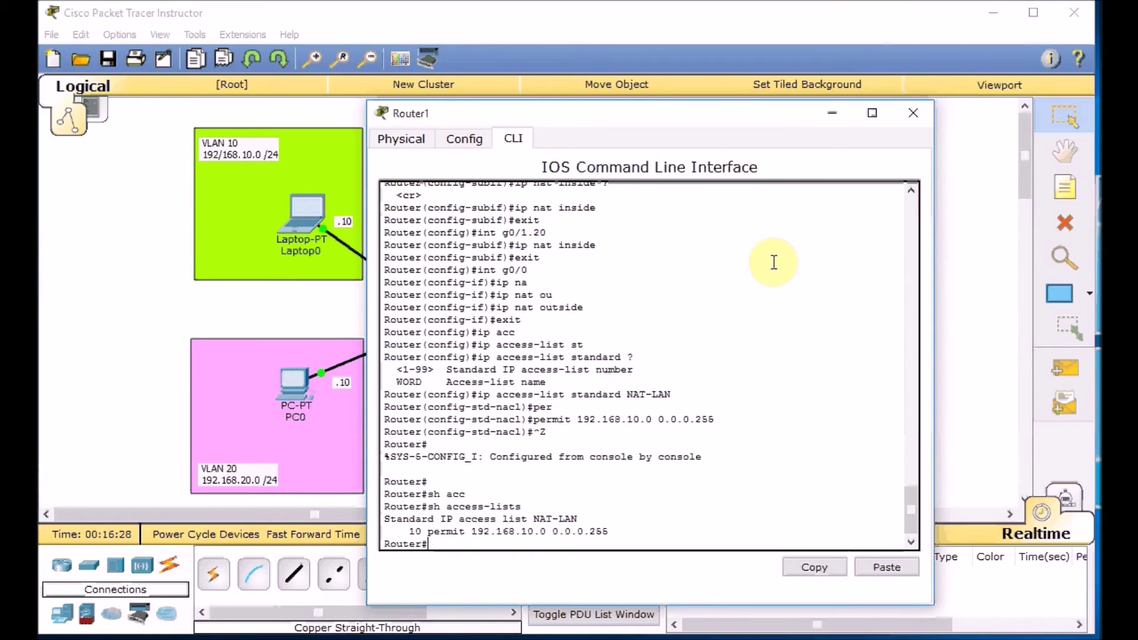
Step: Return Router1's CLI to global configuration mode with conf t
text(conf t)
key(Return)
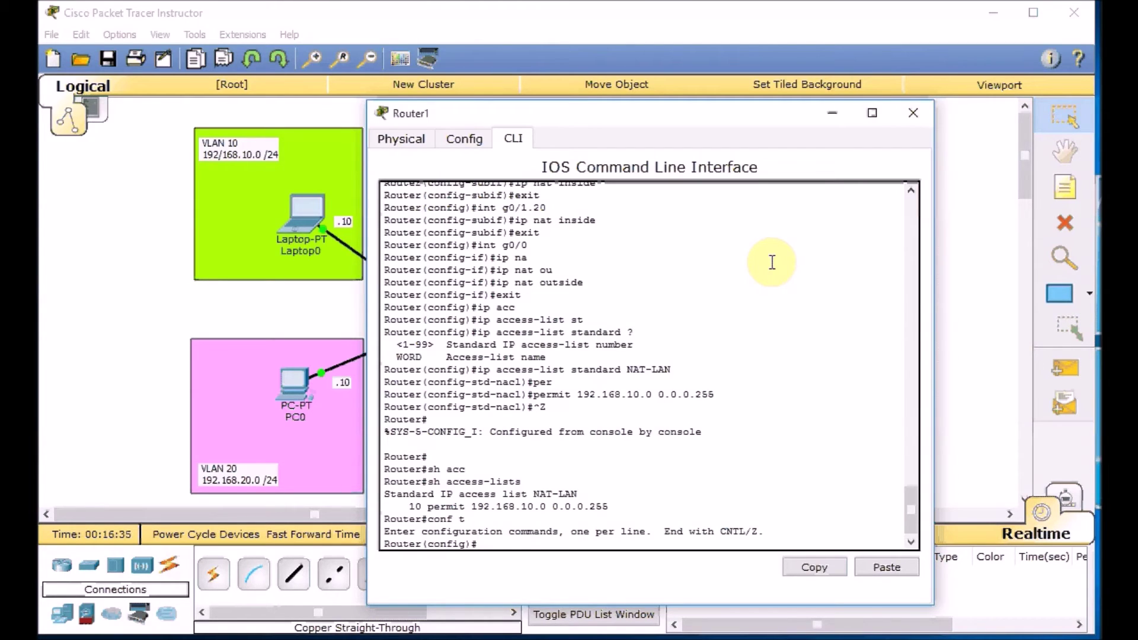
Step: Build 'ip nat inside source list NAT-LAN interface g0/0 overload' on Router1 with Tab completion
text(ip na)
key(Tab)
text(t)
key(Tab)
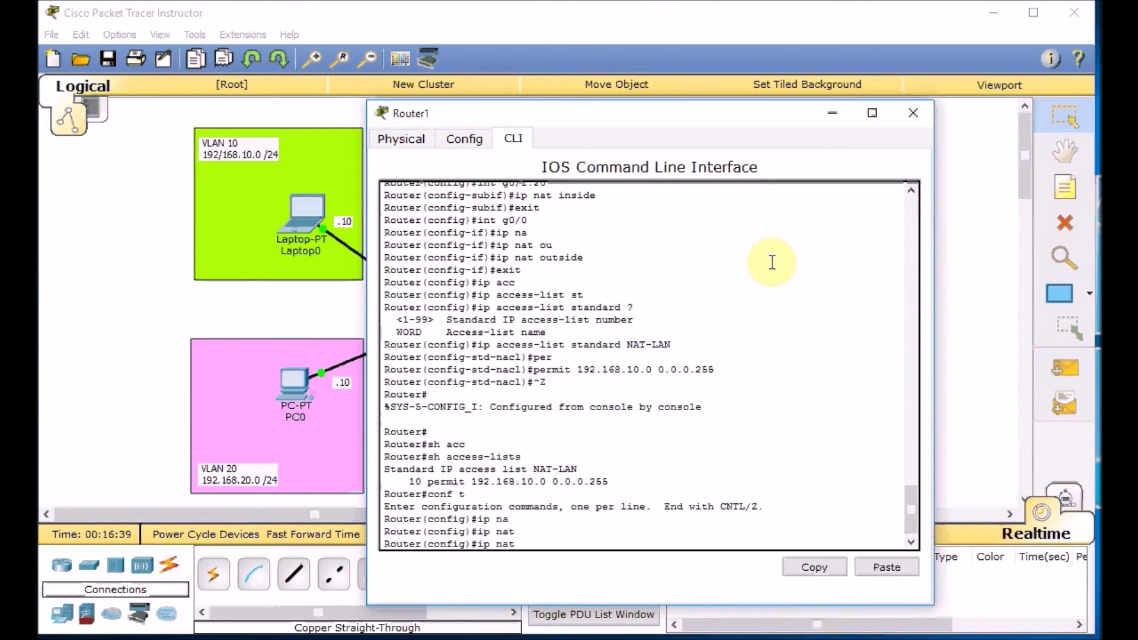
text(?)
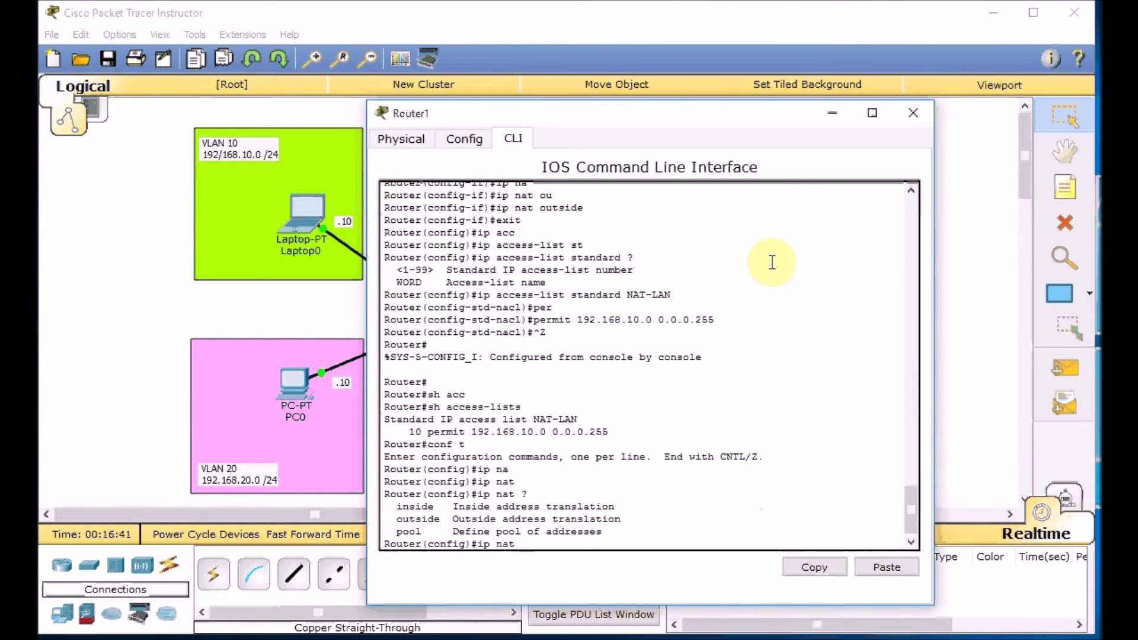
text(in)
key(Tab)
text(?)
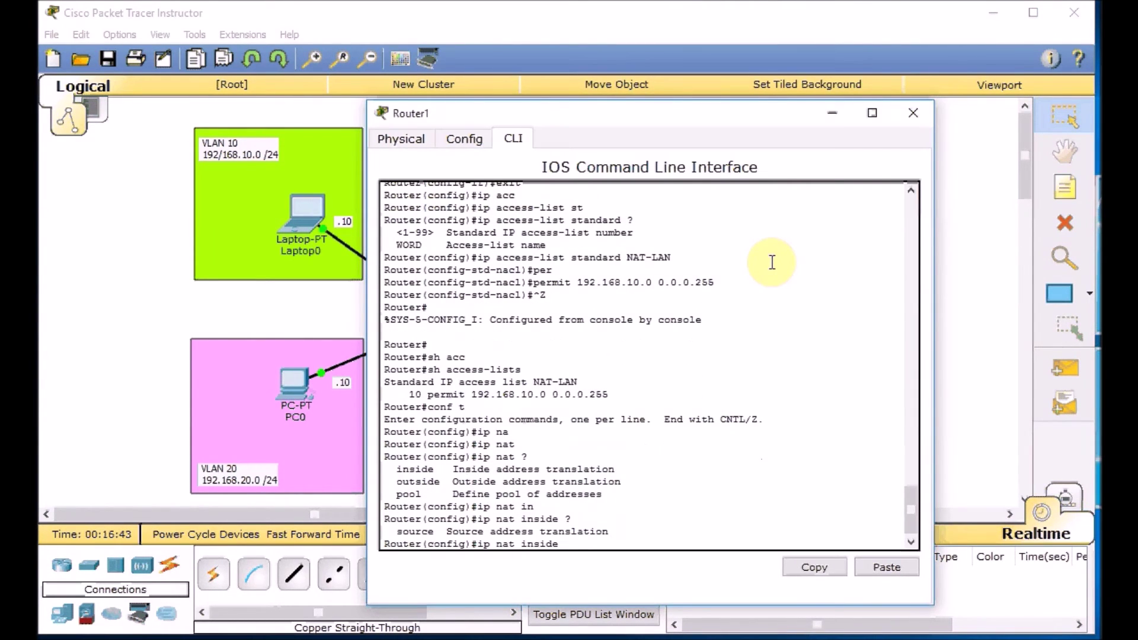
text(sou)
key(Tab)
text(?)
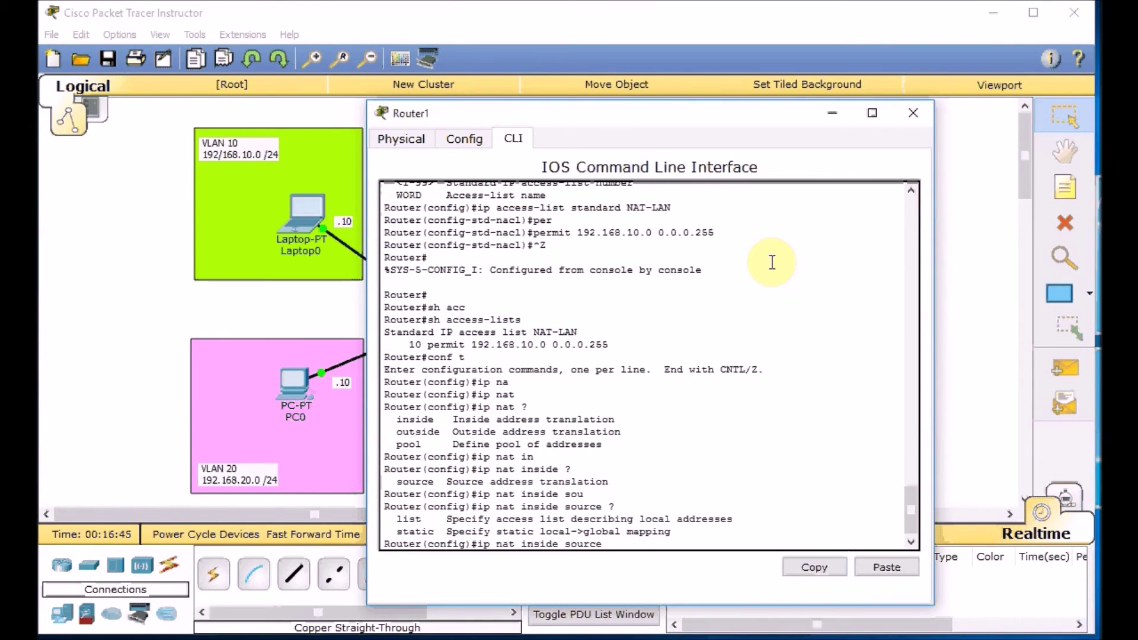
text(li)
key(Tab)
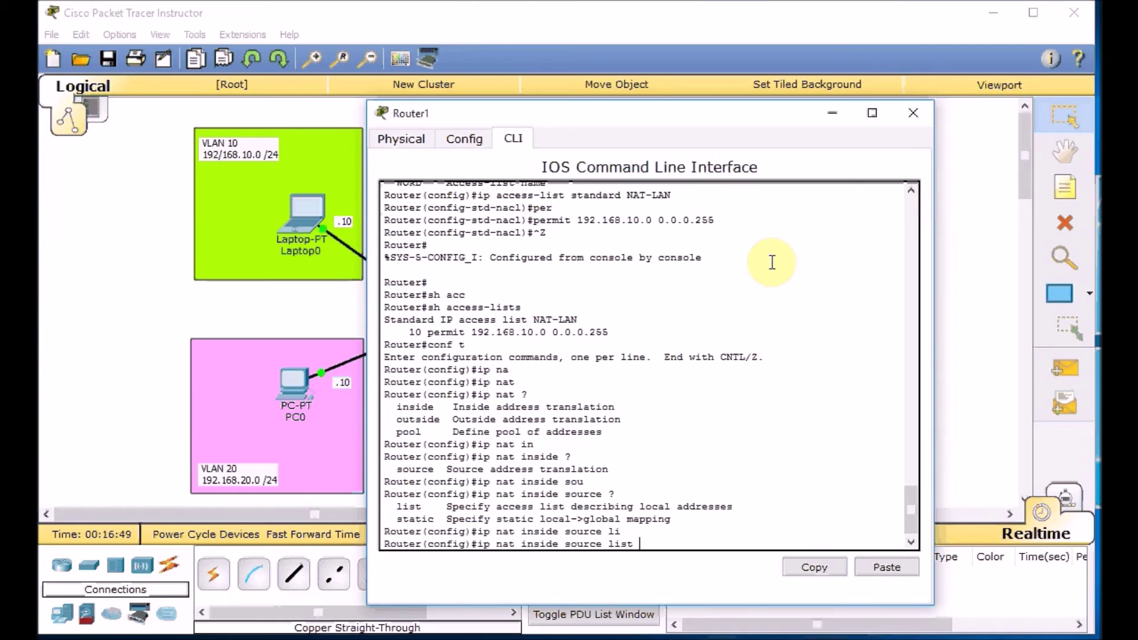
text(NAT-LAN)
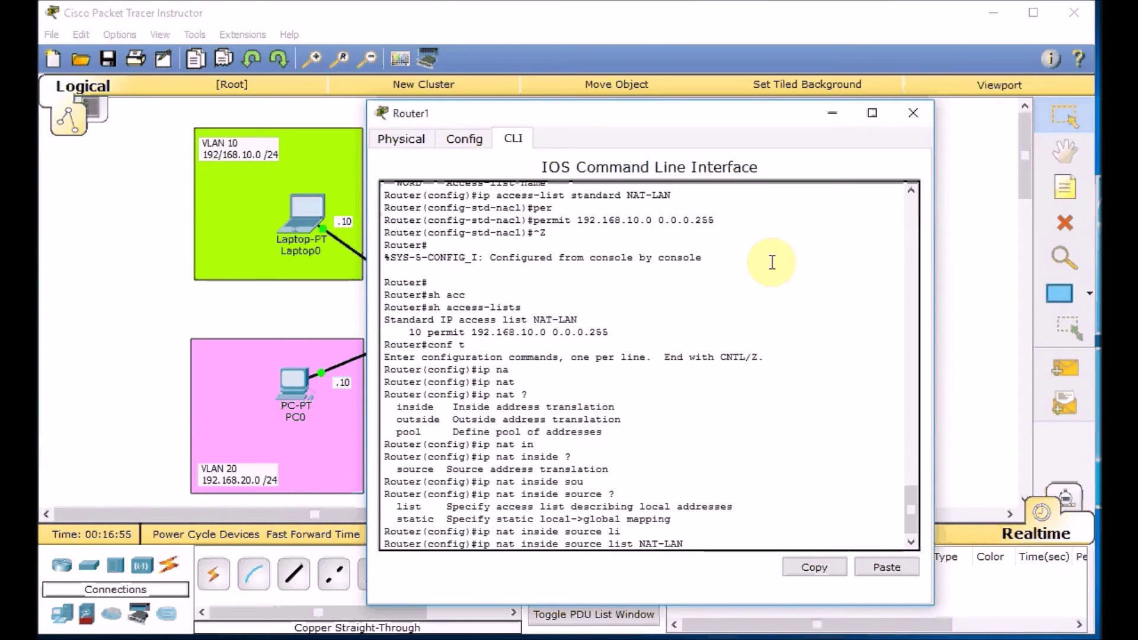
text( ?)
text(in)
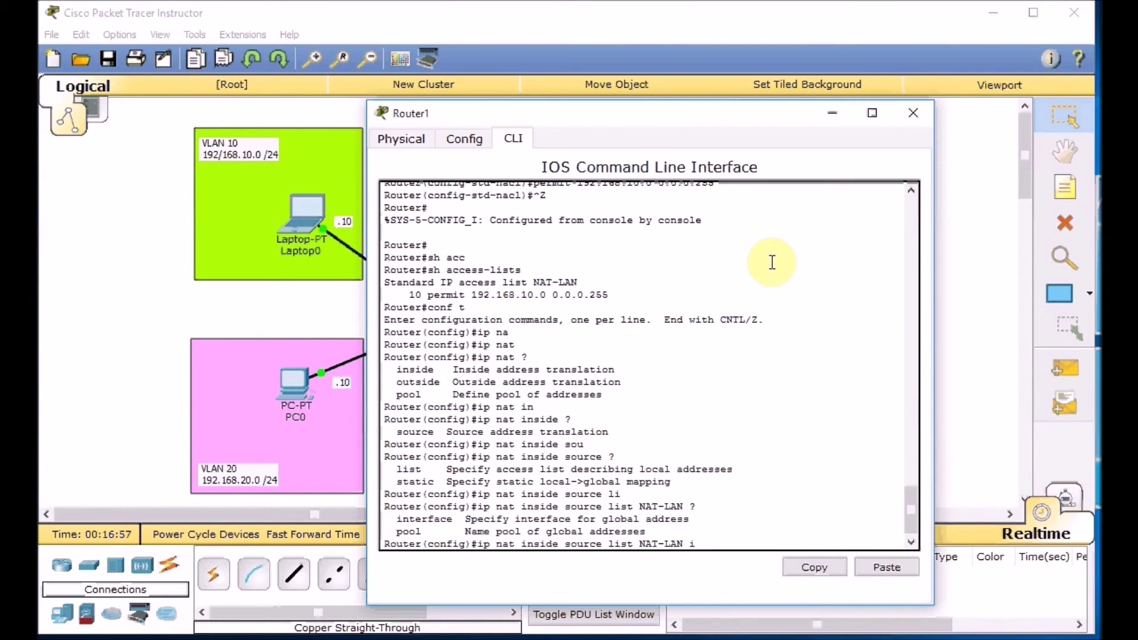
key(Tab)
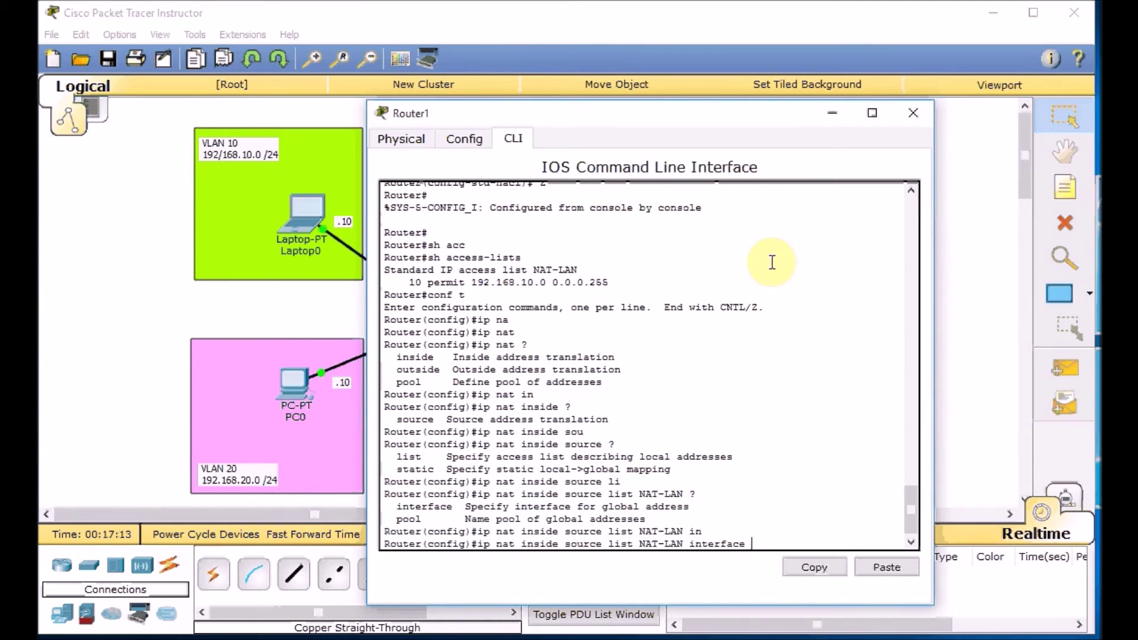
text(g0/0 ?)
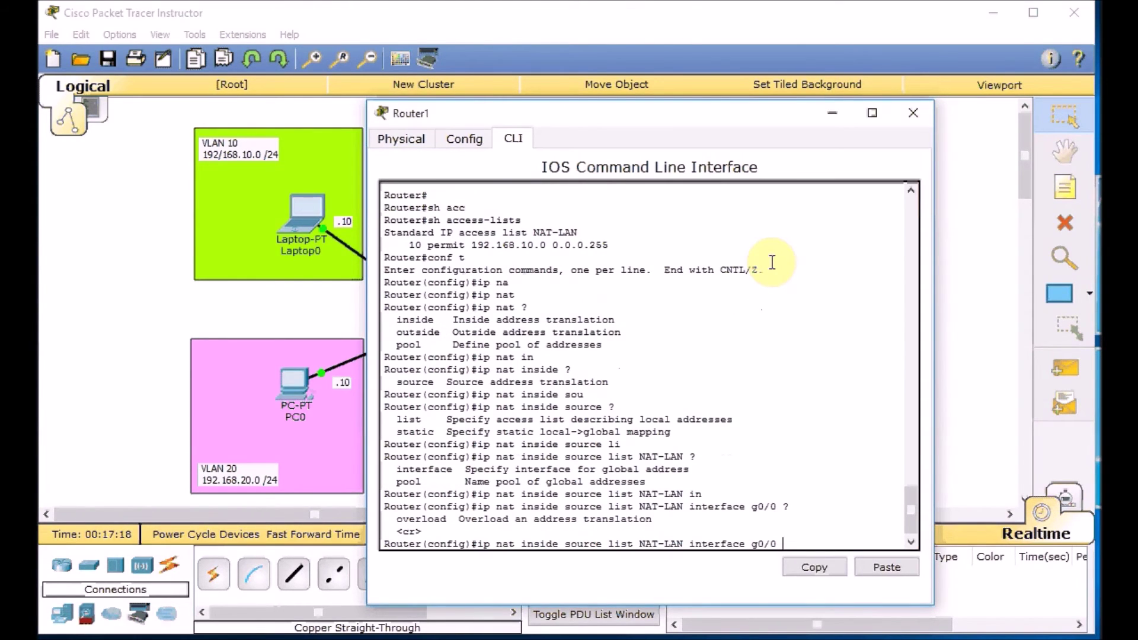
text(over)
key(Tab)
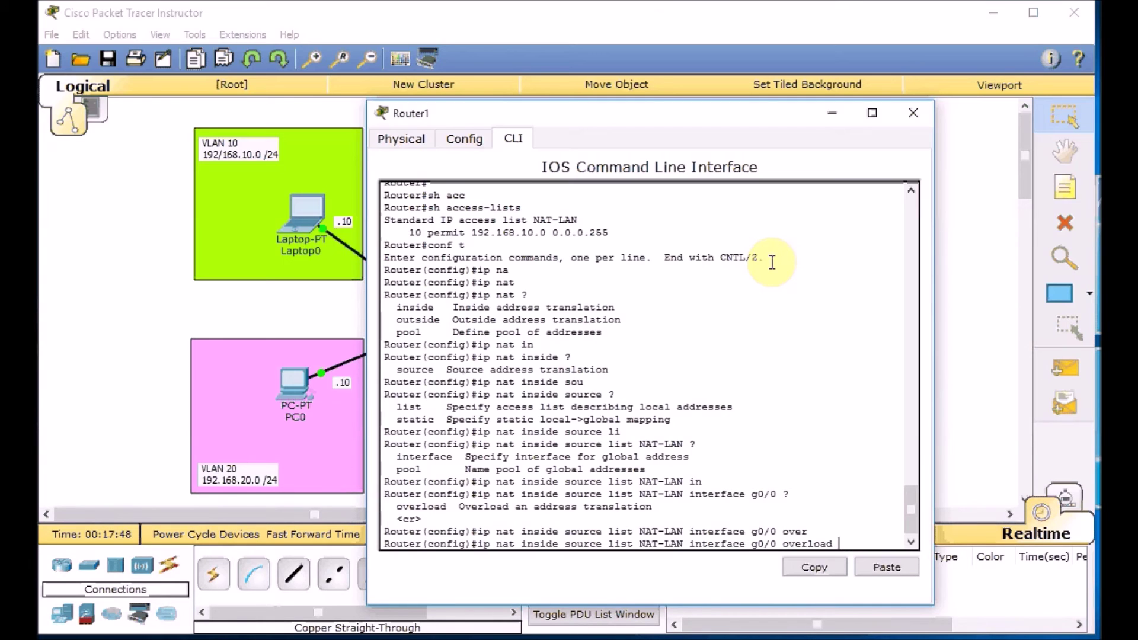
key(Tab)
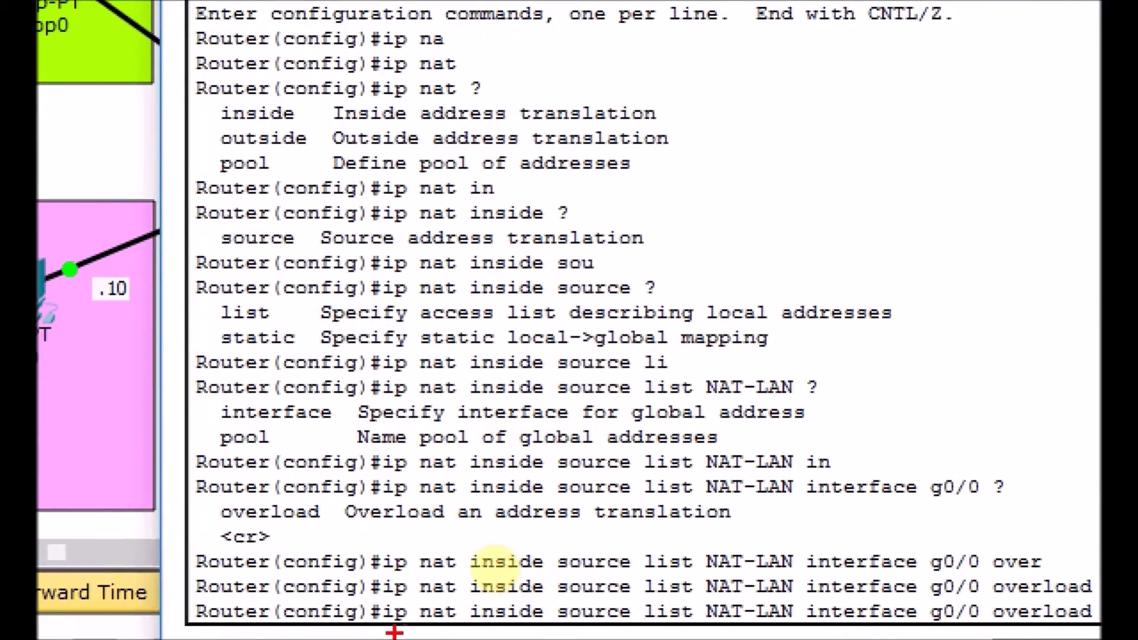
Step: Annotate the NAT command's inside, source list NAT-LAN and interface g0/0 parts
drag(386, 633, 457, 629)
drag(542, 630, 460, 630)
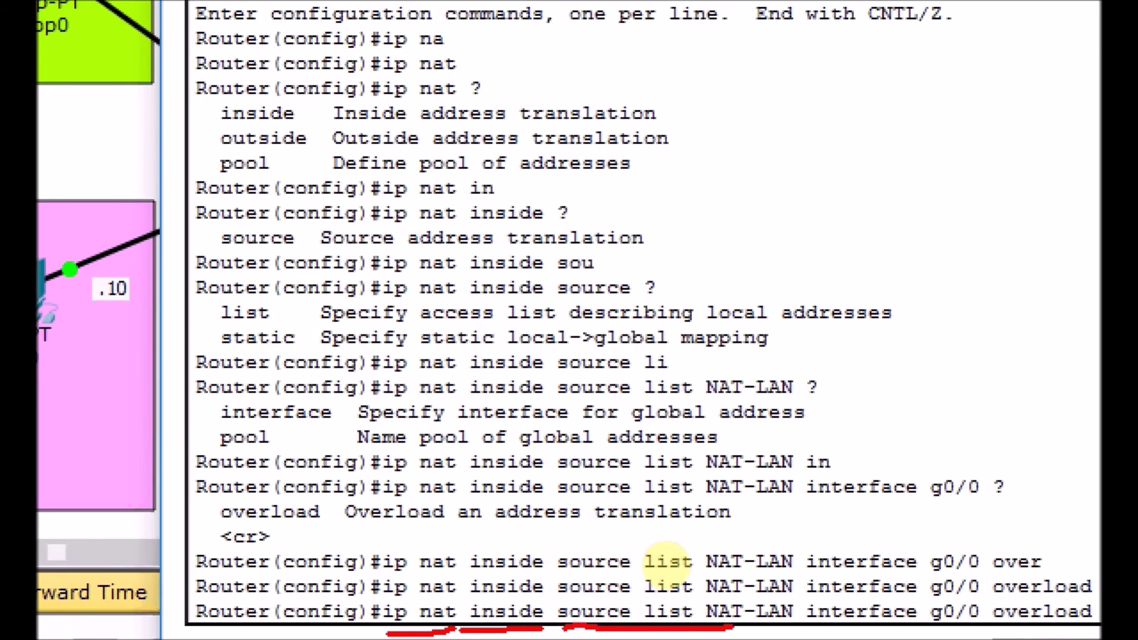
mouse_move(563, 628)
mouse_down()
mouse_move(794, 620)
mouse_move(777, 603)
mouse_move(646, 602)
mouse_move(554, 609)
mouse_move(562, 629)
mouse_up()
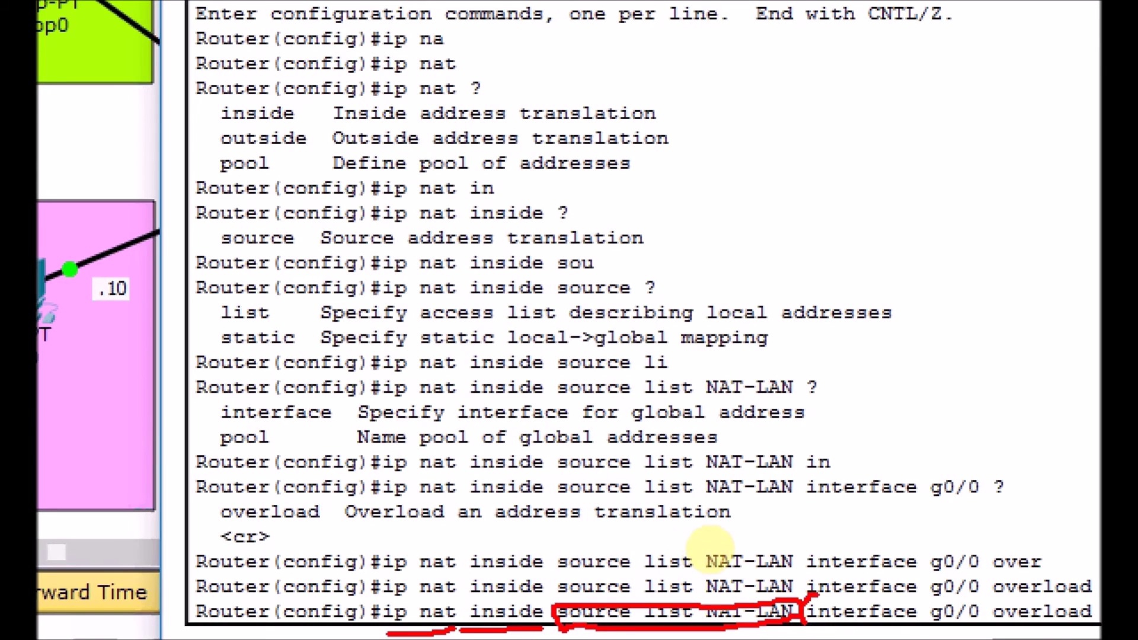
mouse_move(805, 622)
mouse_down()
mouse_move(991, 619)
mouse_move(804, 623)
mouse_up()
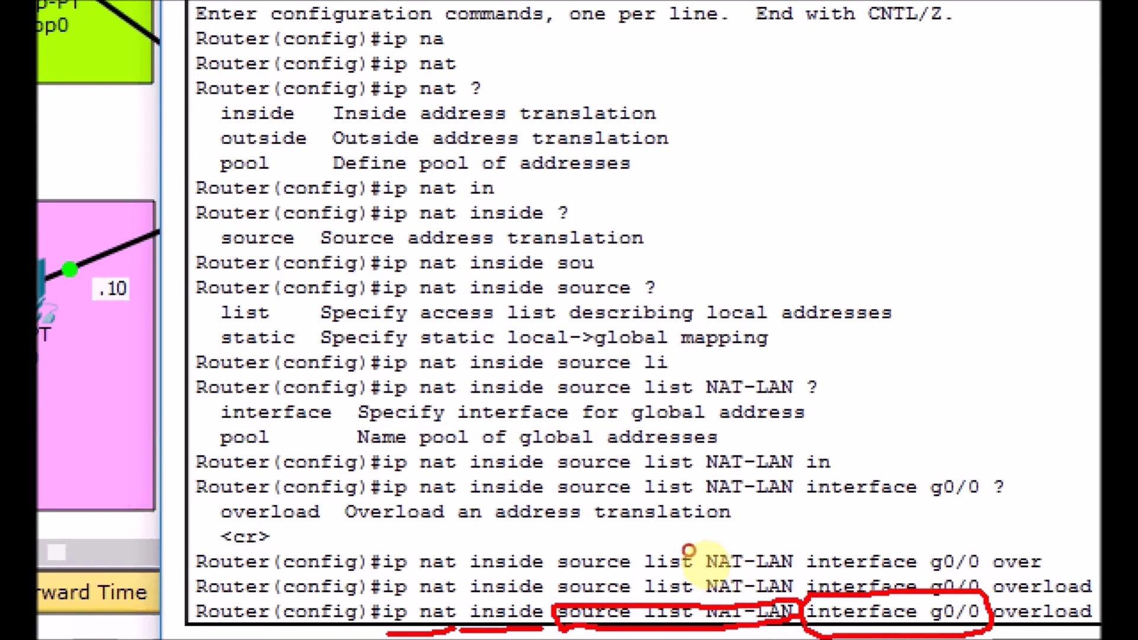
mouse_move(1061, 635)
mouse_down()
mouse_move(1002, 637)
mouse_move(992, 601)
mouse_move(1096, 590)
mouse_up()
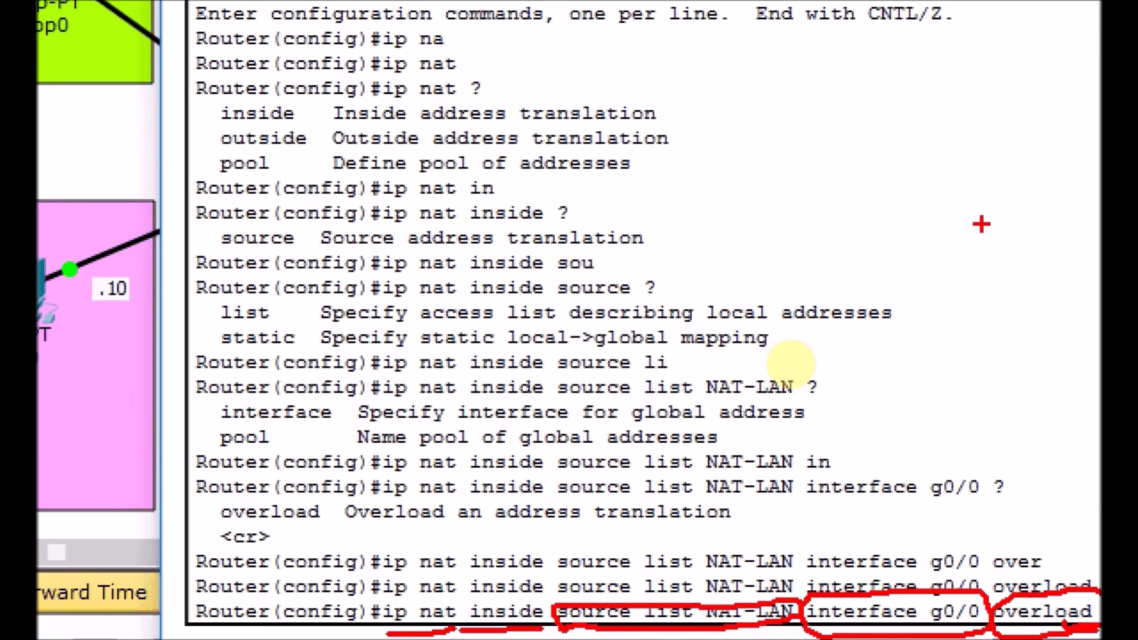
Step: Submit the overload command, exit configuration mode, and return to the topology
key(Escape)
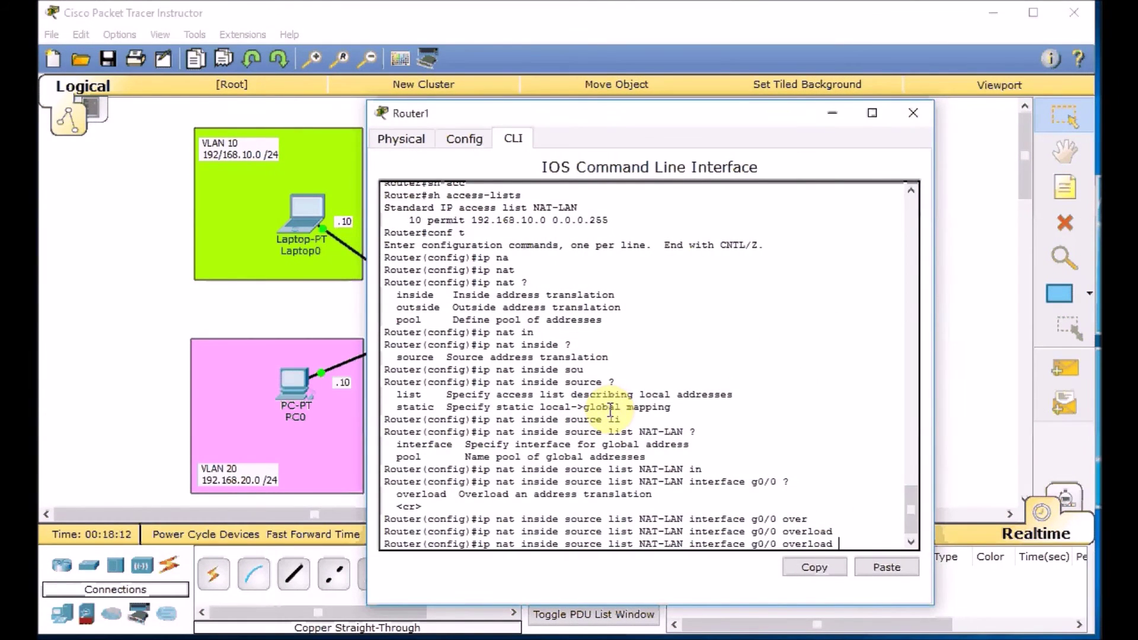
key(Return)
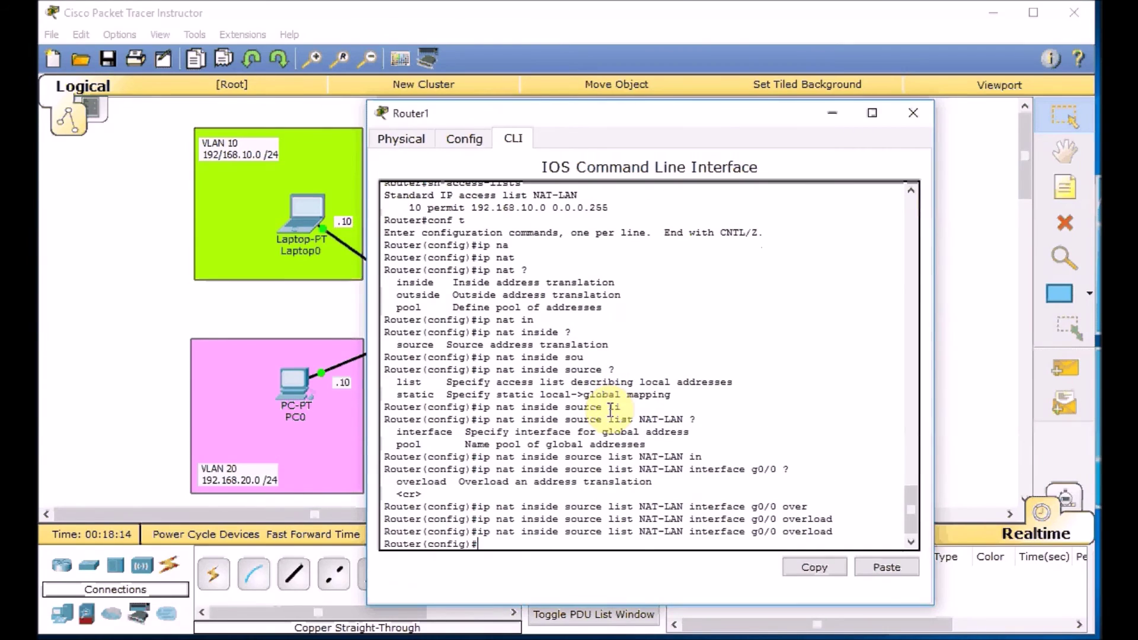
key(ctrl+z)
key(Return)
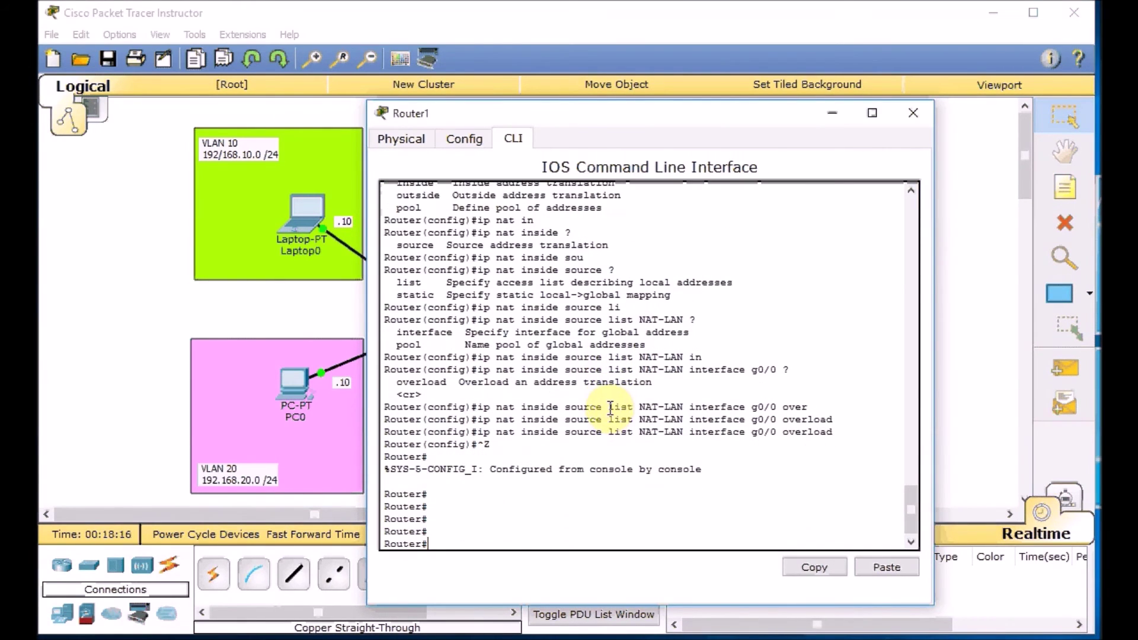
click(133, 280)
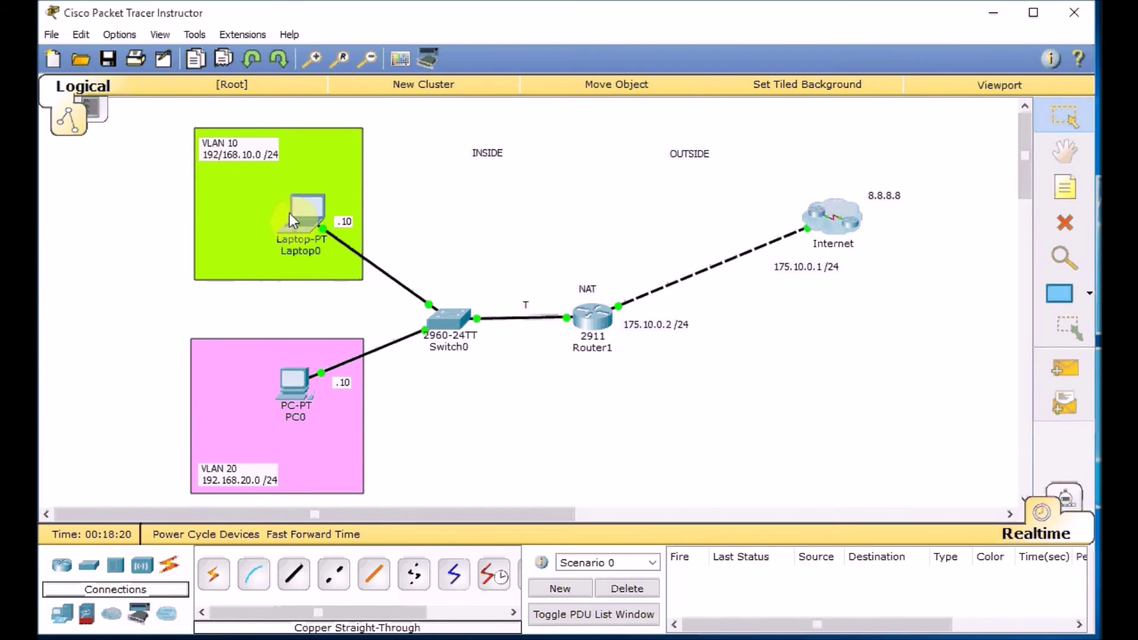
Step: Fix the VLAN 10 note to read 192.168.10.0 /24
double_click(222, 159)
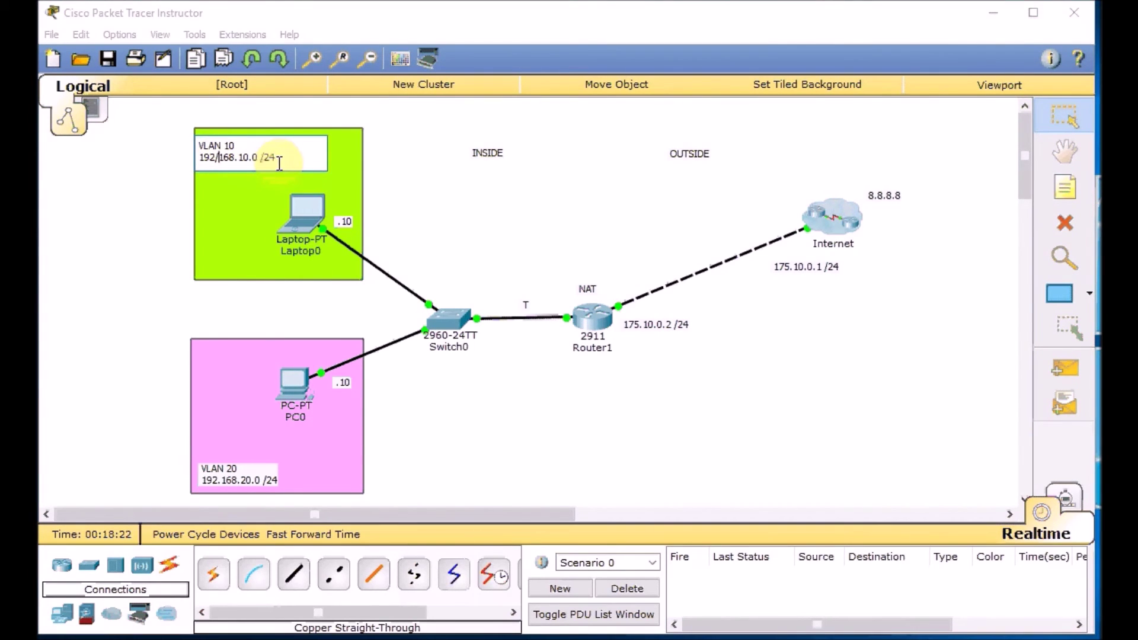
key(BackSpace)
text(.)
click(391, 174)
Step: Rerun ping 8.8.8.8 from Laptop0's Command Prompt, now getting replies
click(317, 214)
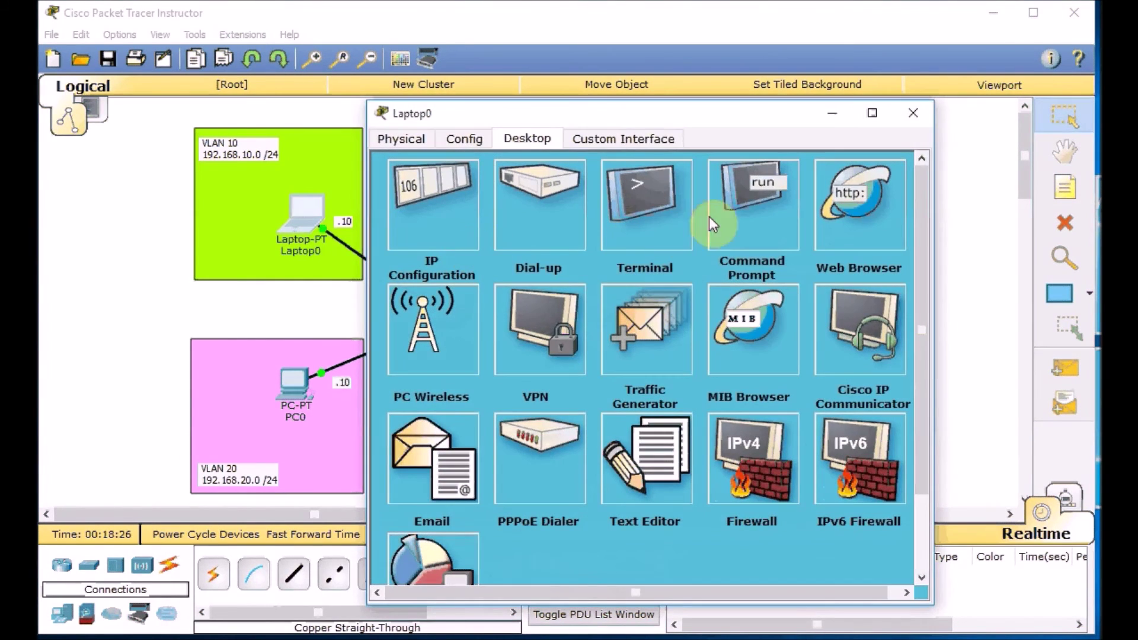
click(753, 190)
key(Up)
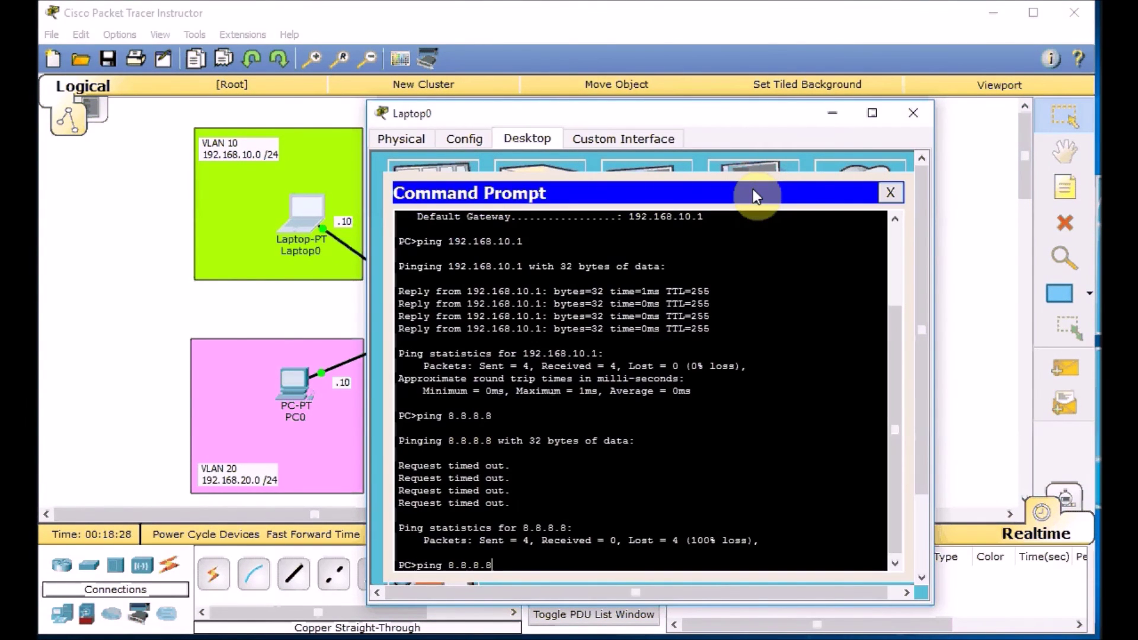
key(Return)
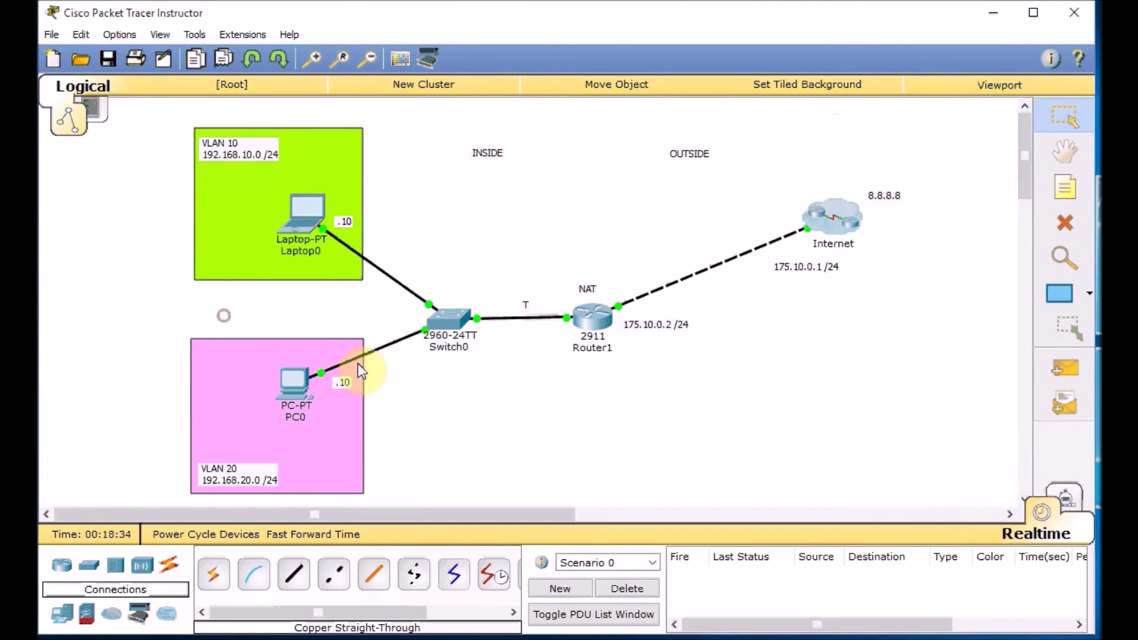
click(212, 330)
Step: Run show ip nat statistics in Router1's CLI
click(585, 314)
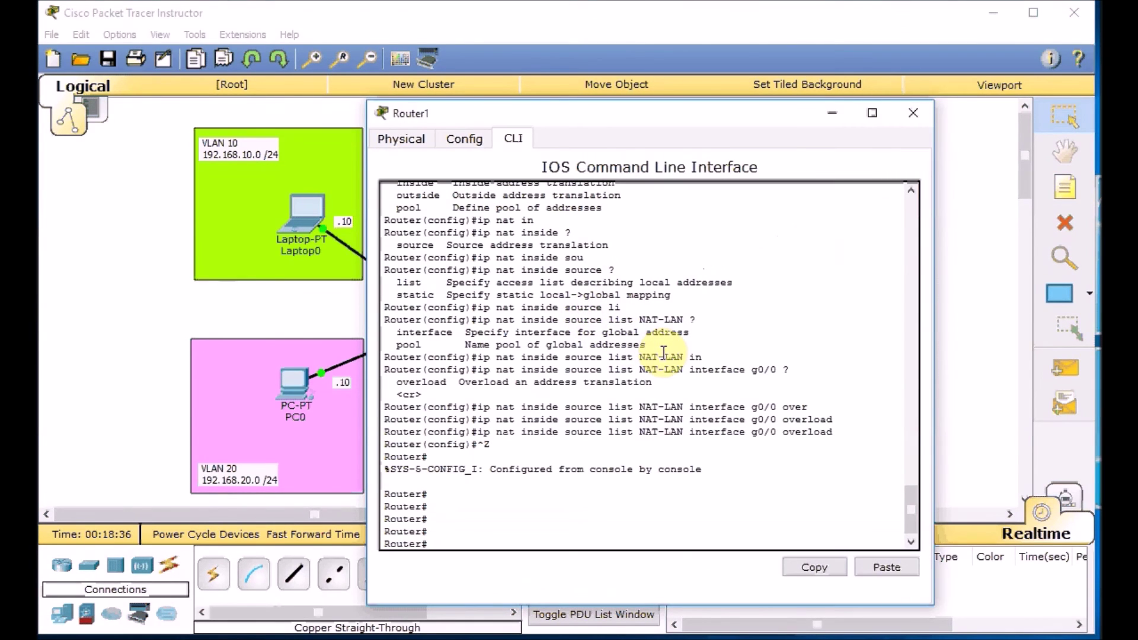
text(sh ip nat)
key(Tab)
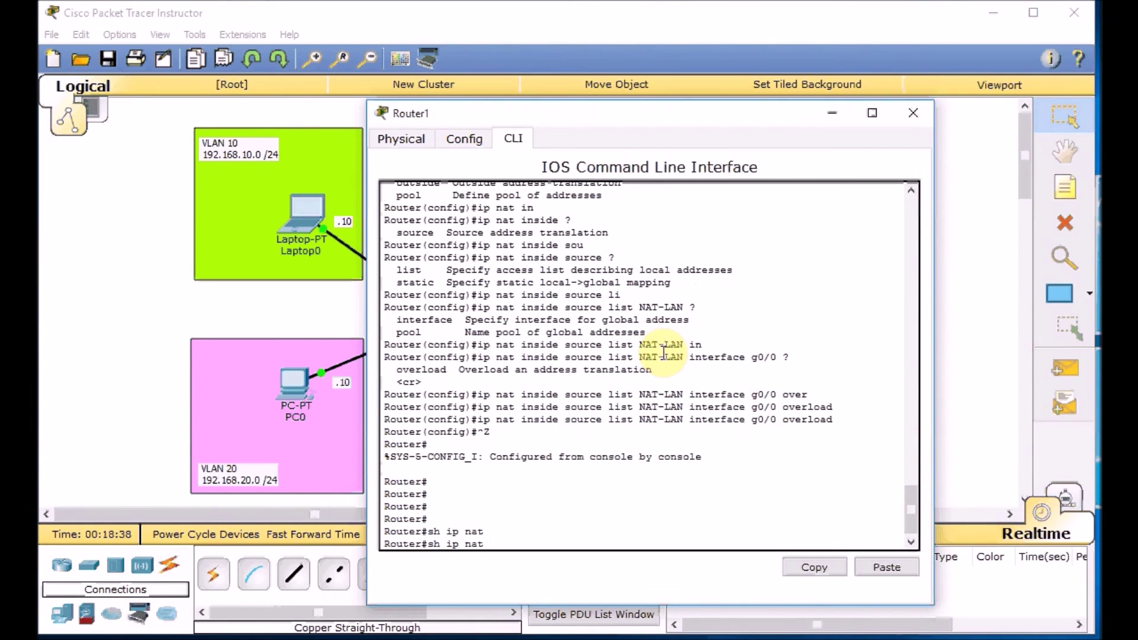
text(st)
key(Tab)
text(?)
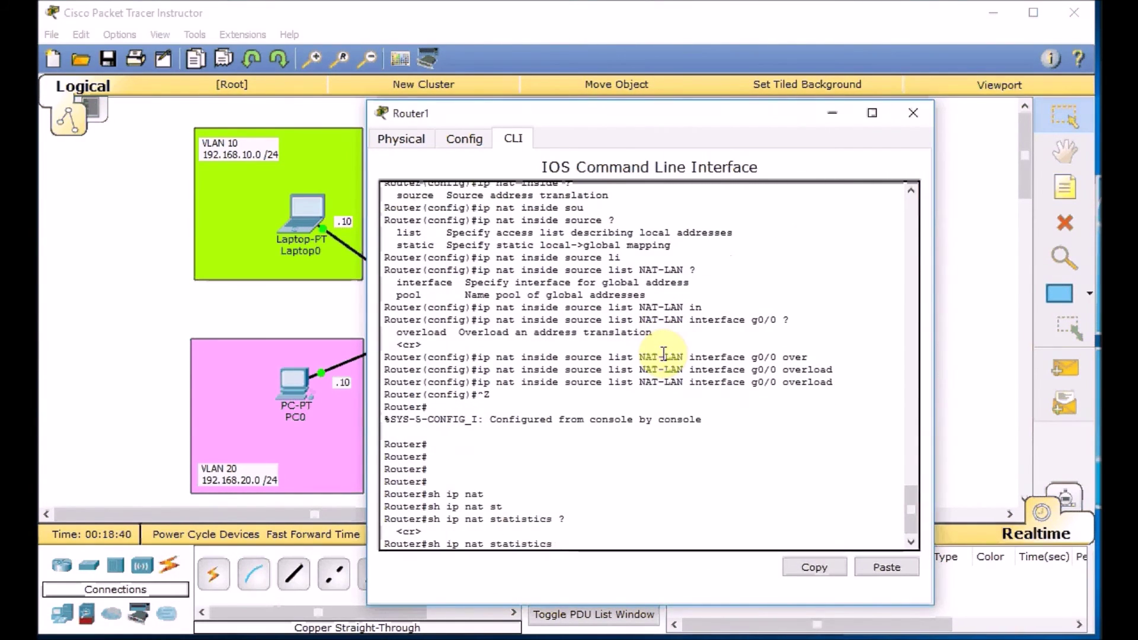
key(Return)
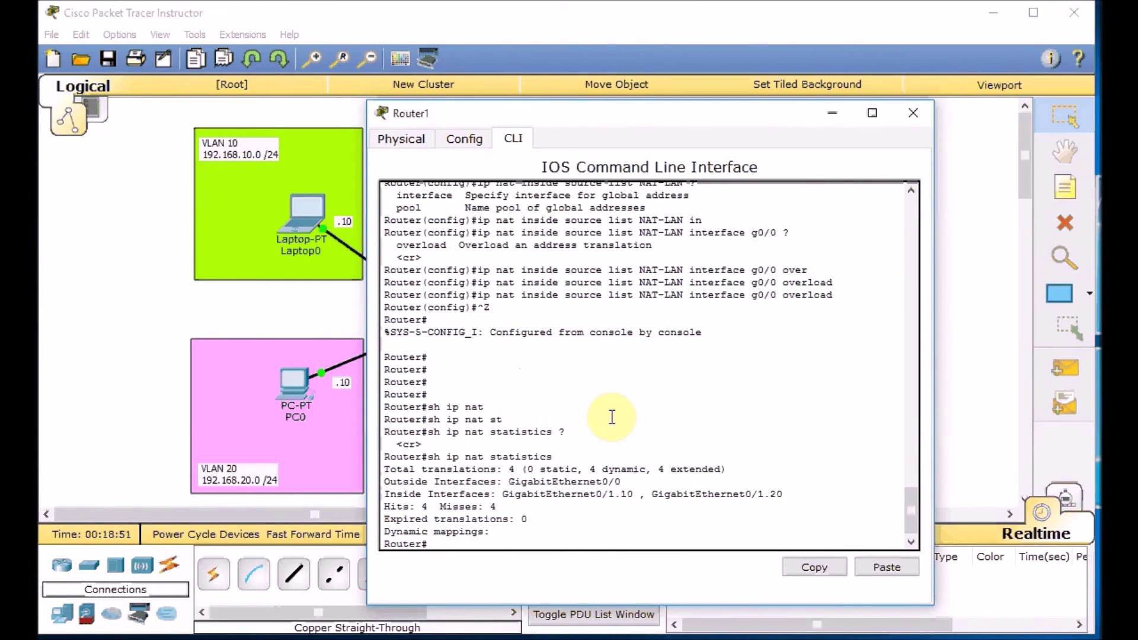
Step: Run show ip nat translations, listing four ICMP translations 192.168.10.10 to 175.10.0.2
text(sh ip n)
key(Tab)
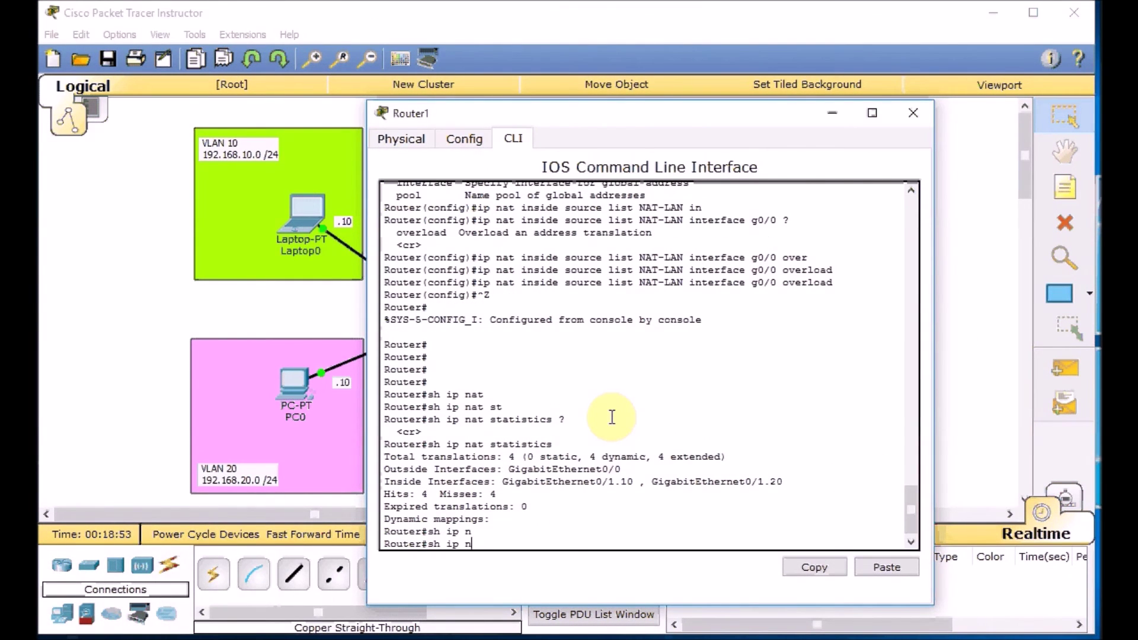
key(Tab)
text(tr)
key(Tab)
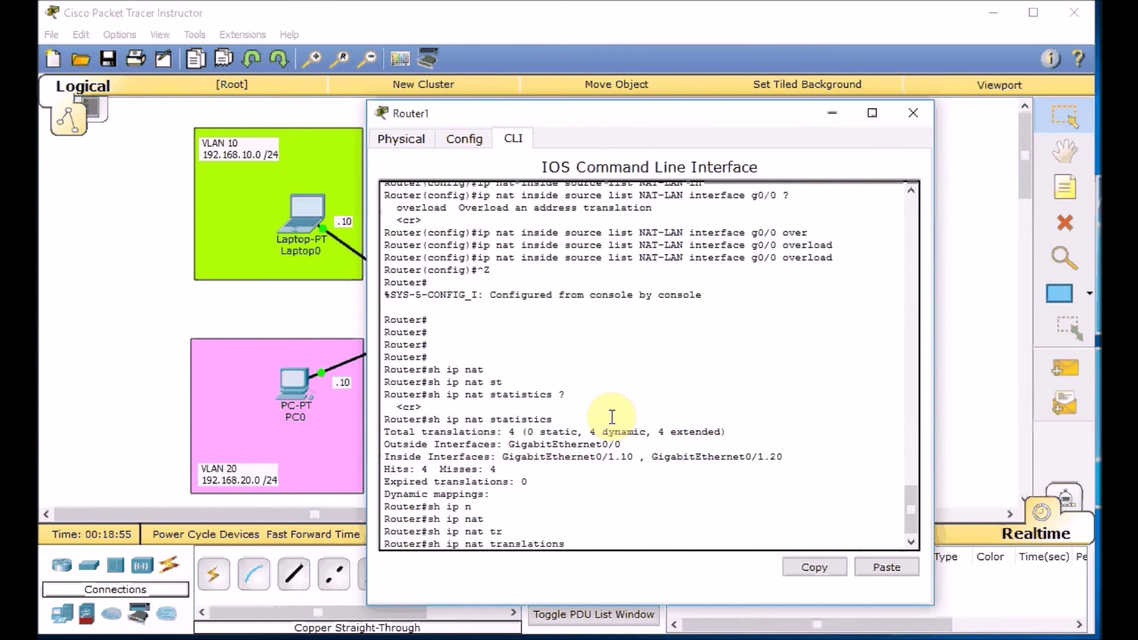
text(?)
key(Return)
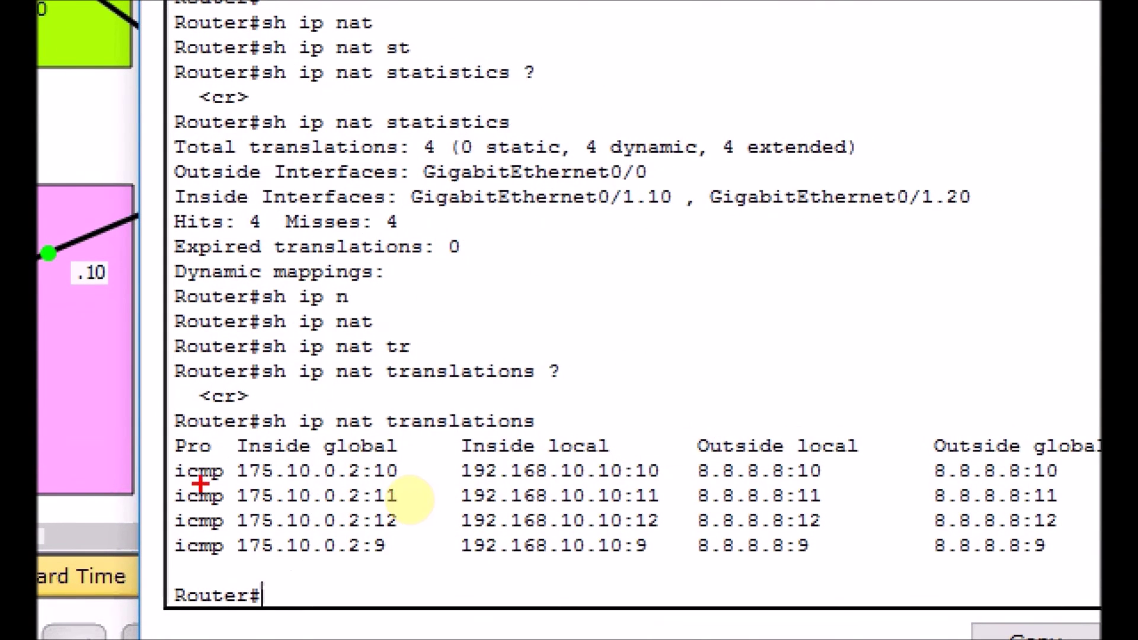
drag(173, 484, 228, 485)
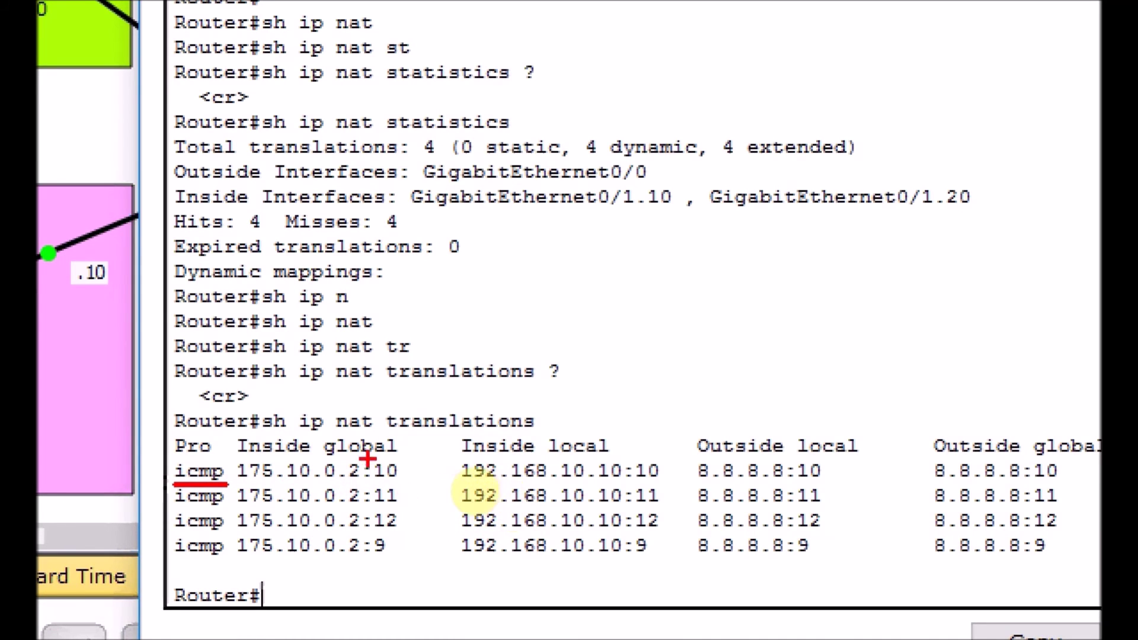
mouse_move(308, 457)
mouse_down()
mouse_move(412, 456)
mouse_move(398, 446)
mouse_move(319, 444)
mouse_up()
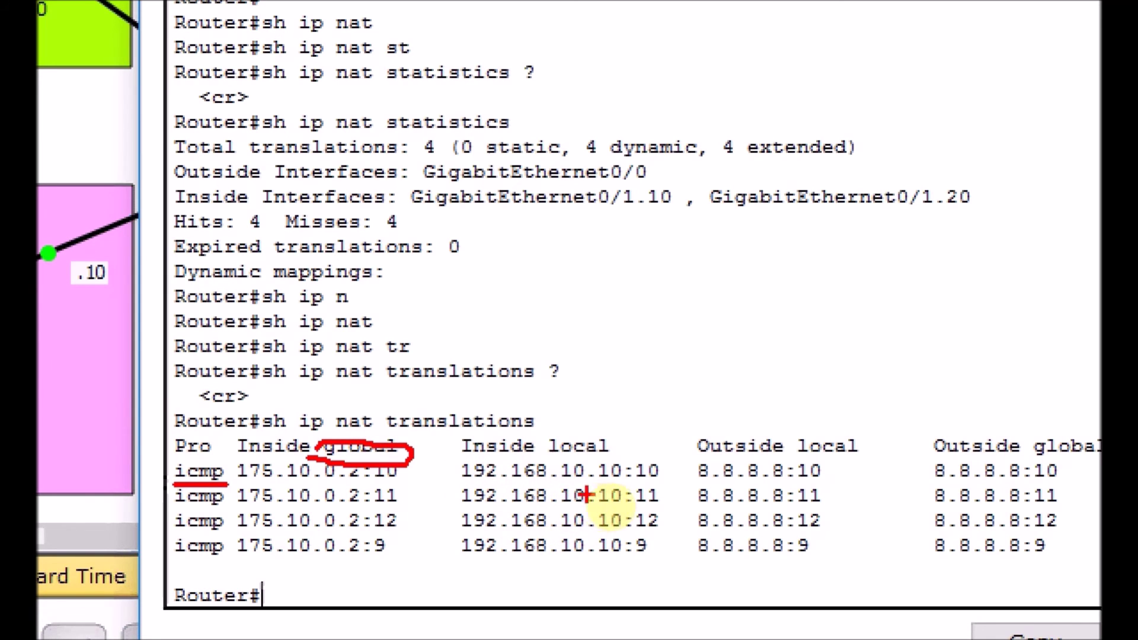
mouse_move(428, 488)
mouse_down()
mouse_move(647, 485)
mouse_move(643, 454)
mouse_move(679, 477)
mouse_move(625, 501)
mouse_move(649, 507)
mouse_move(674, 493)
mouse_move(624, 515)
mouse_move(639, 528)
mouse_move(670, 513)
mouse_move(652, 540)
mouse_up()
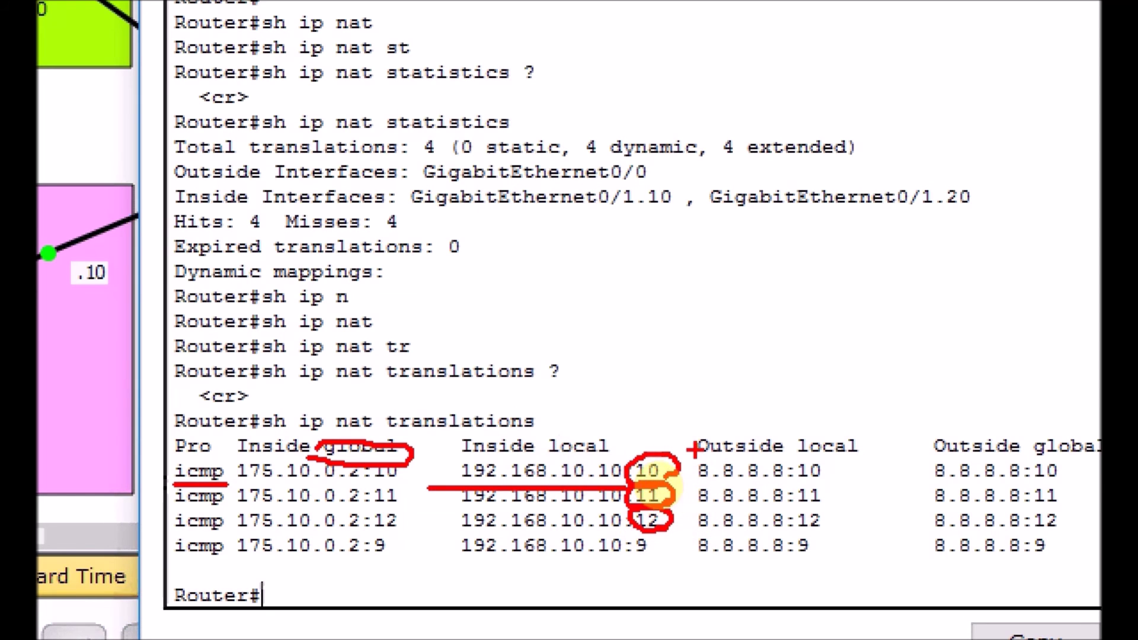
key(Escape)
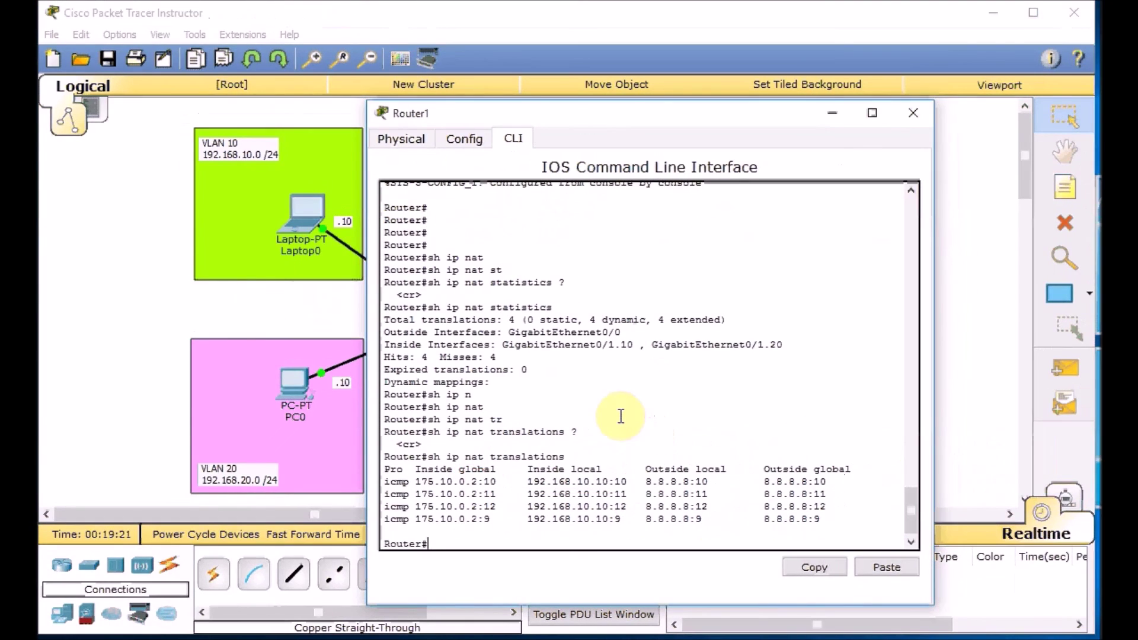
Step: Ping 8.8.8.8 from PC0's Command Prompt
click(304, 379)
click(758, 201)
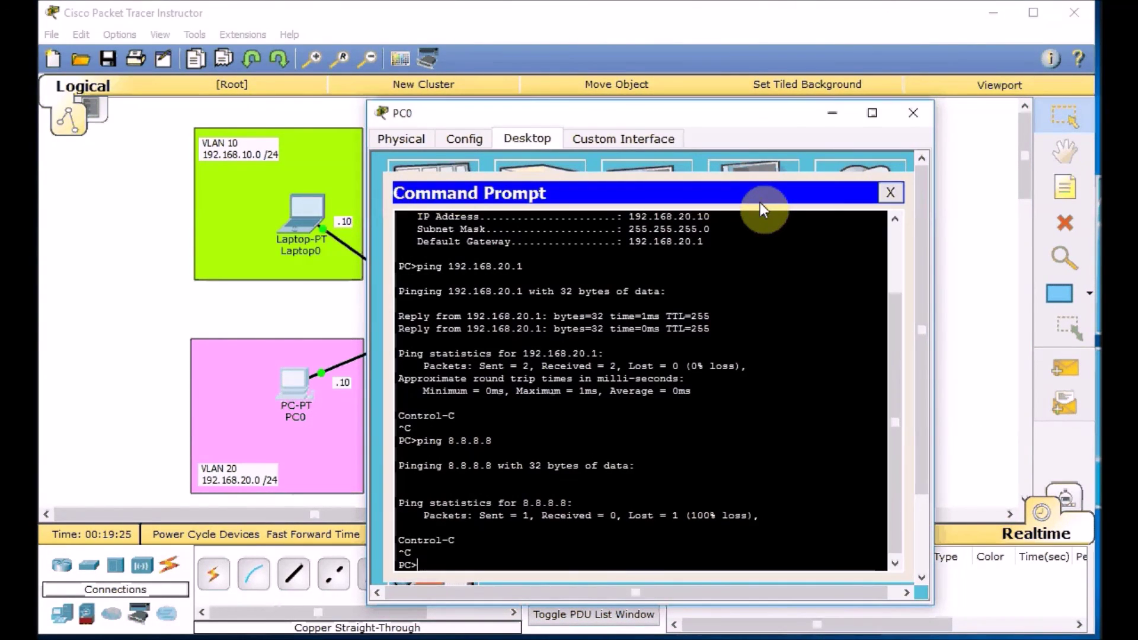
text(ping 8.8.8.8)
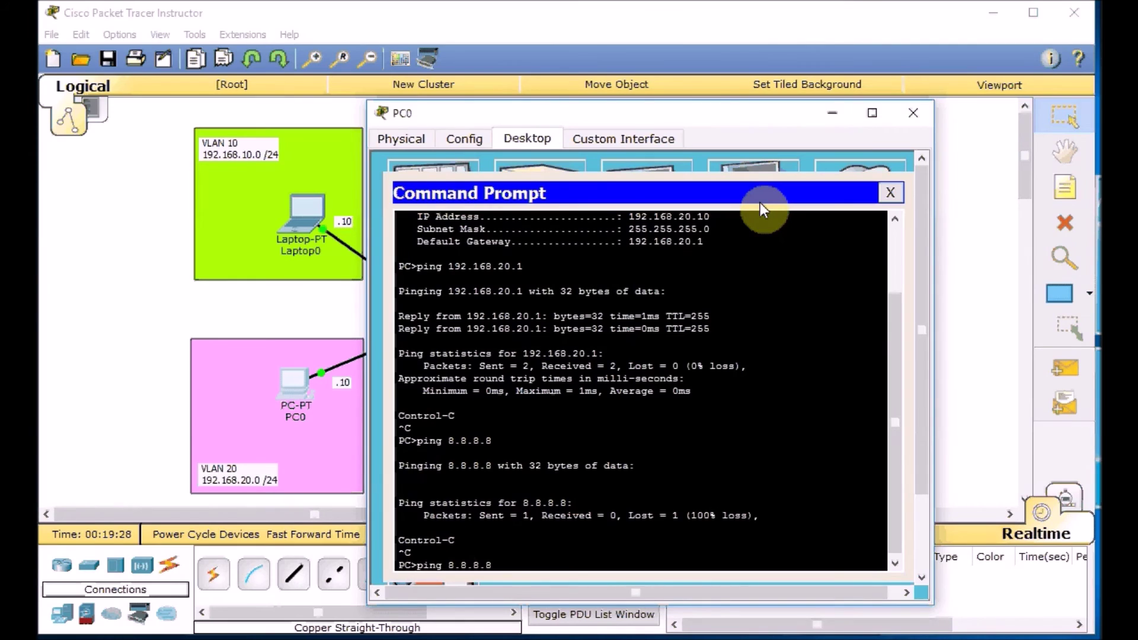
key(Return)
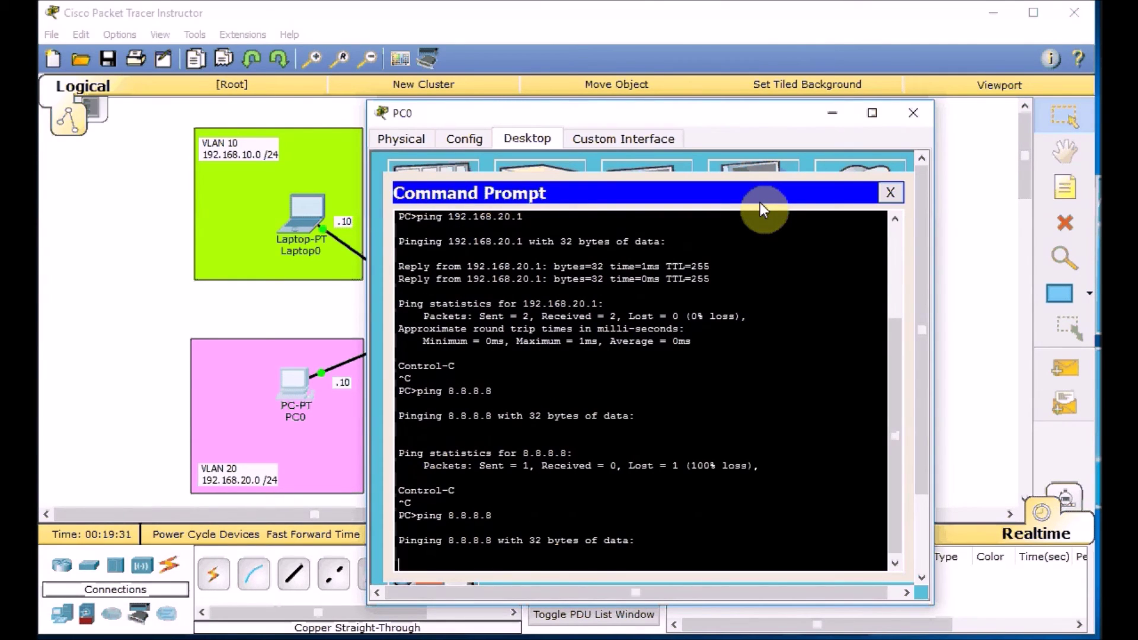
Step: Replace it with a continuous ping -t 8.8.8.8 and bring up Router1's window
key(ctrl+c)
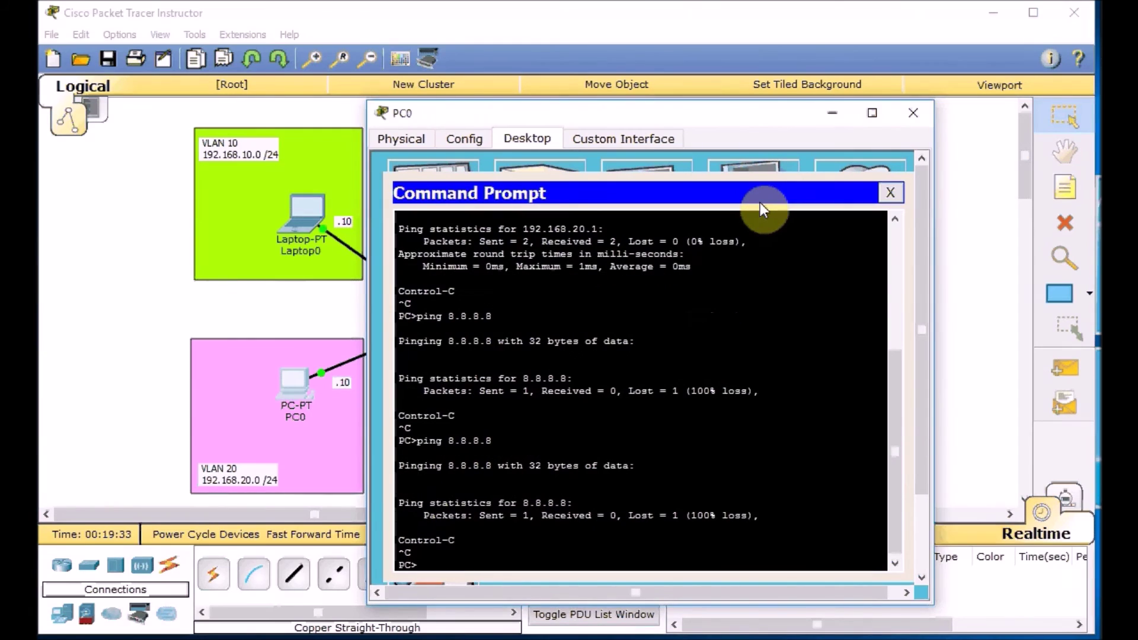
text(ping -t 8.8.)
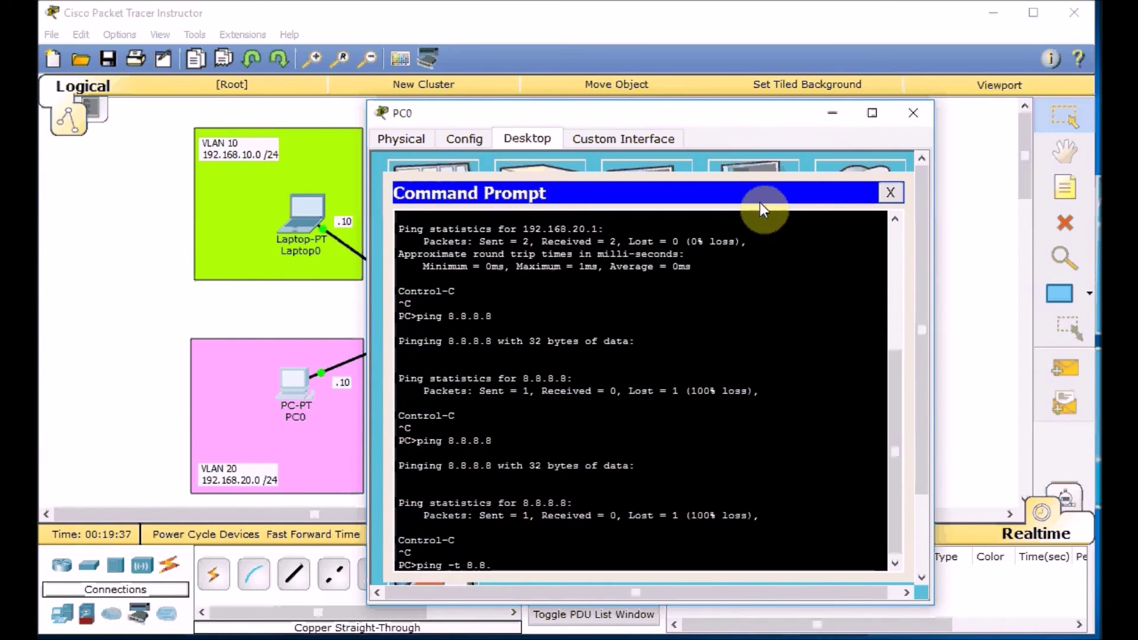
text(8.8.)
key(Return)
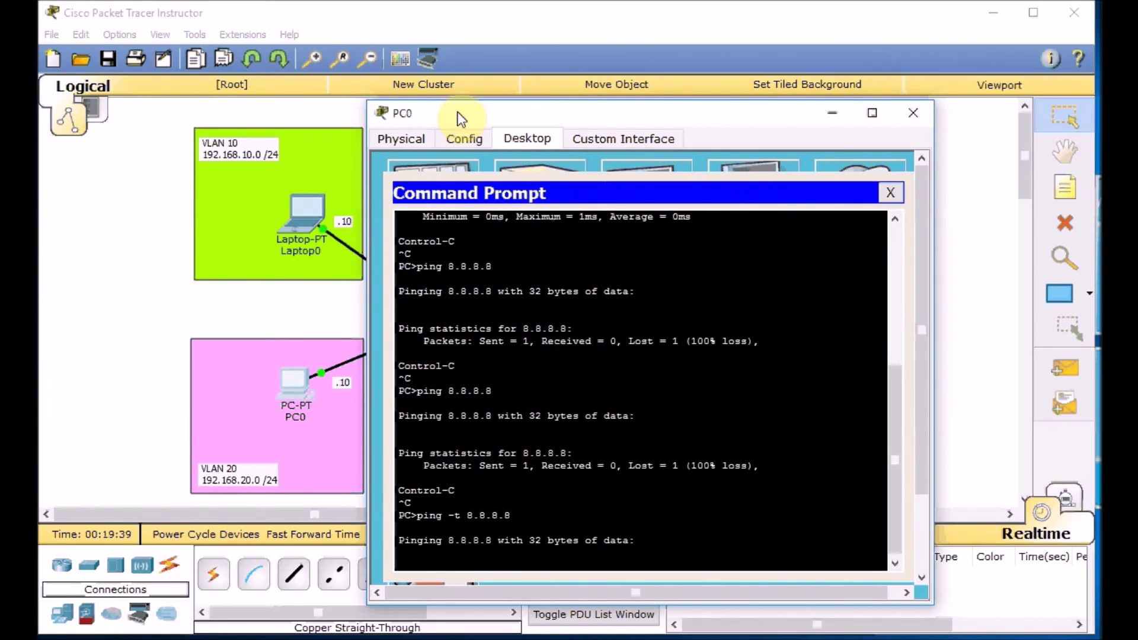
click(241, 315)
click(584, 315)
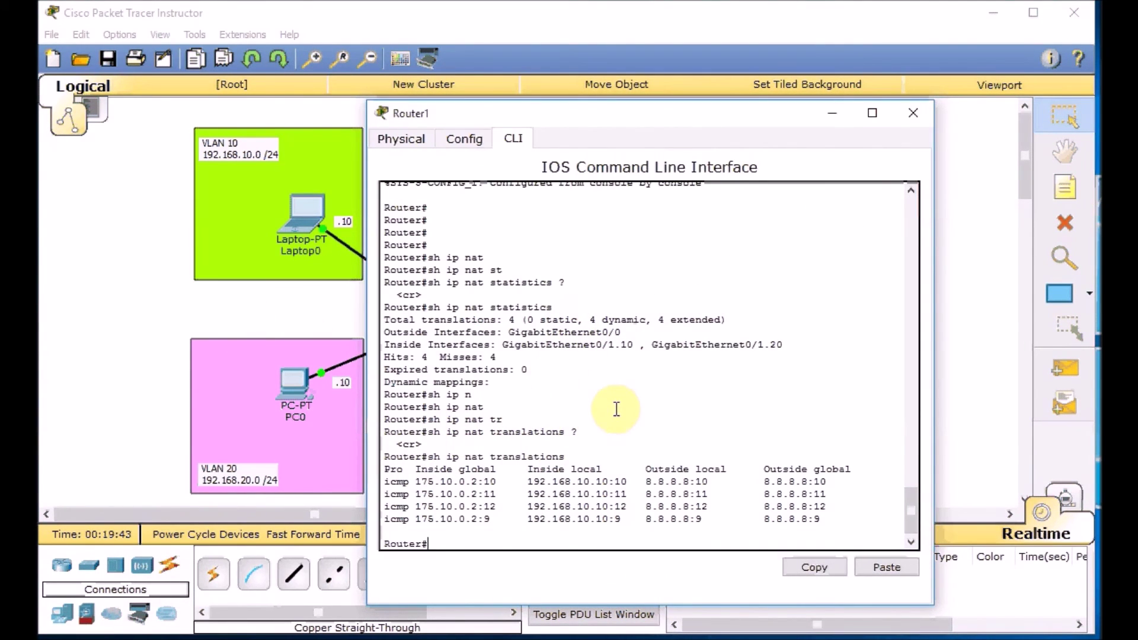
Step: Put Router1 in global configuration mode and arrange PC0 and Router1 windows side by side
text(conf t)
key(Return)
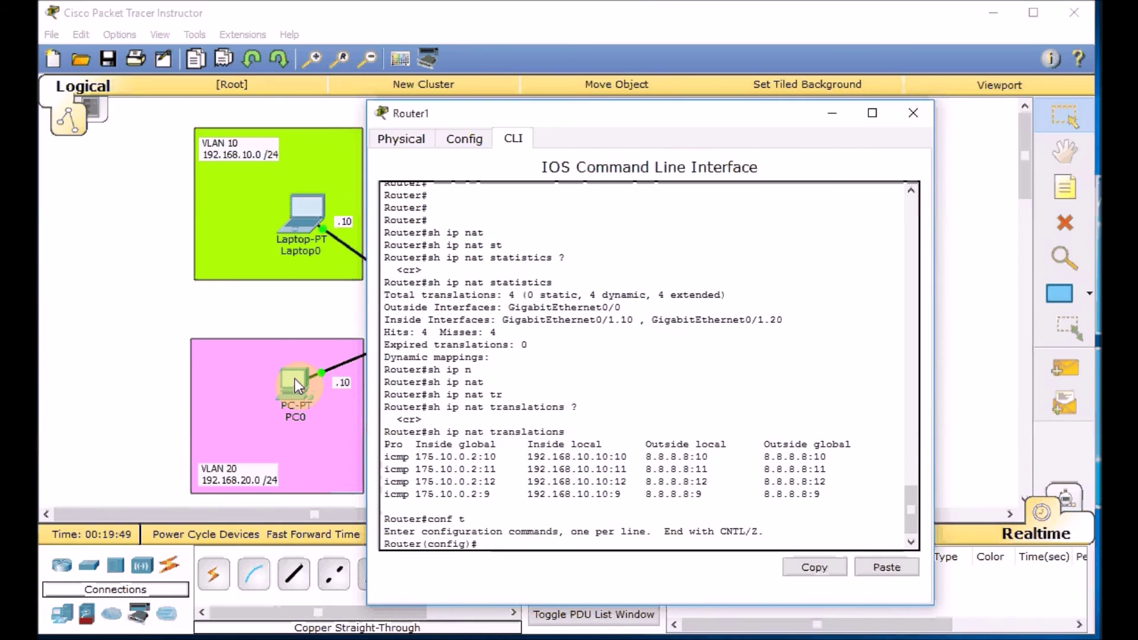
mouse_move(915, 598)
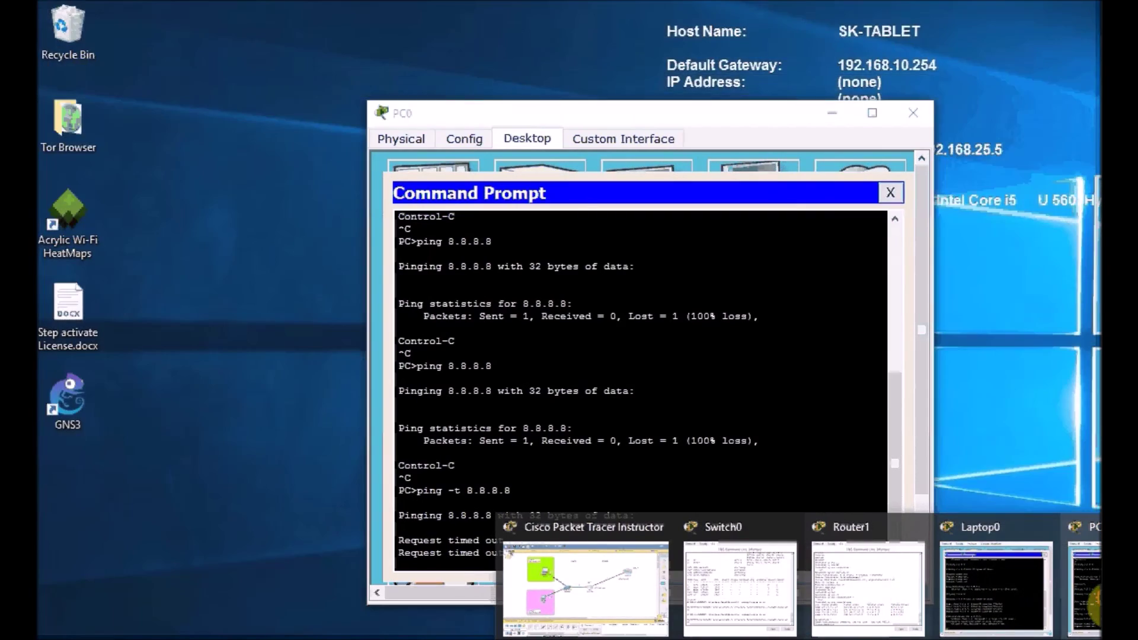
click(1084, 586)
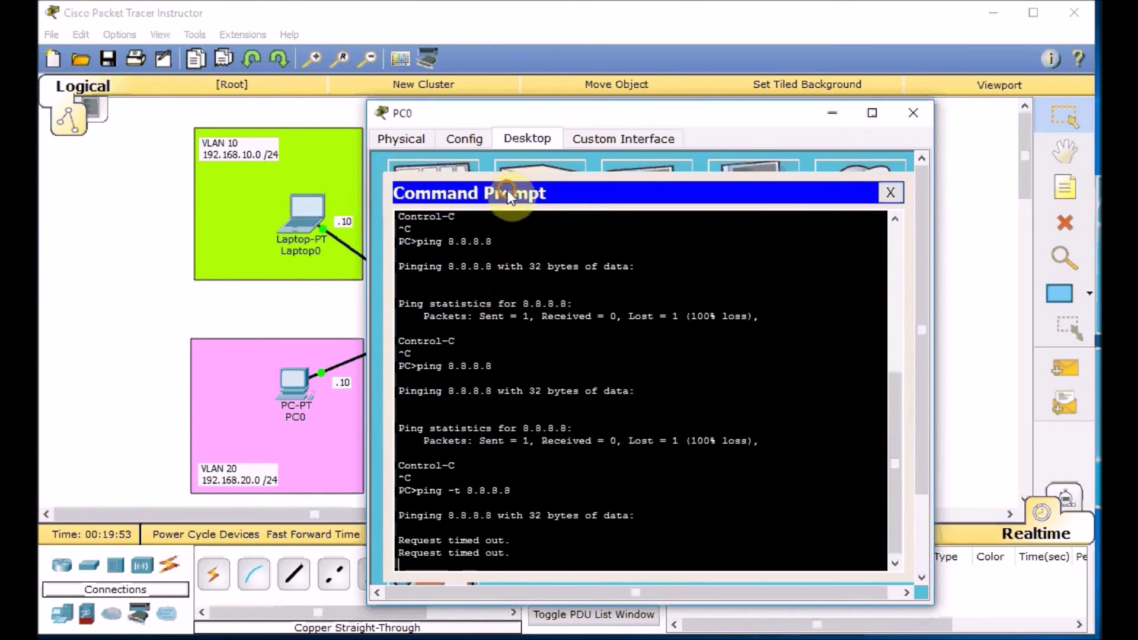
drag(522, 113, 201, 53)
click(734, 115)
drag(726, 116, 801, 66)
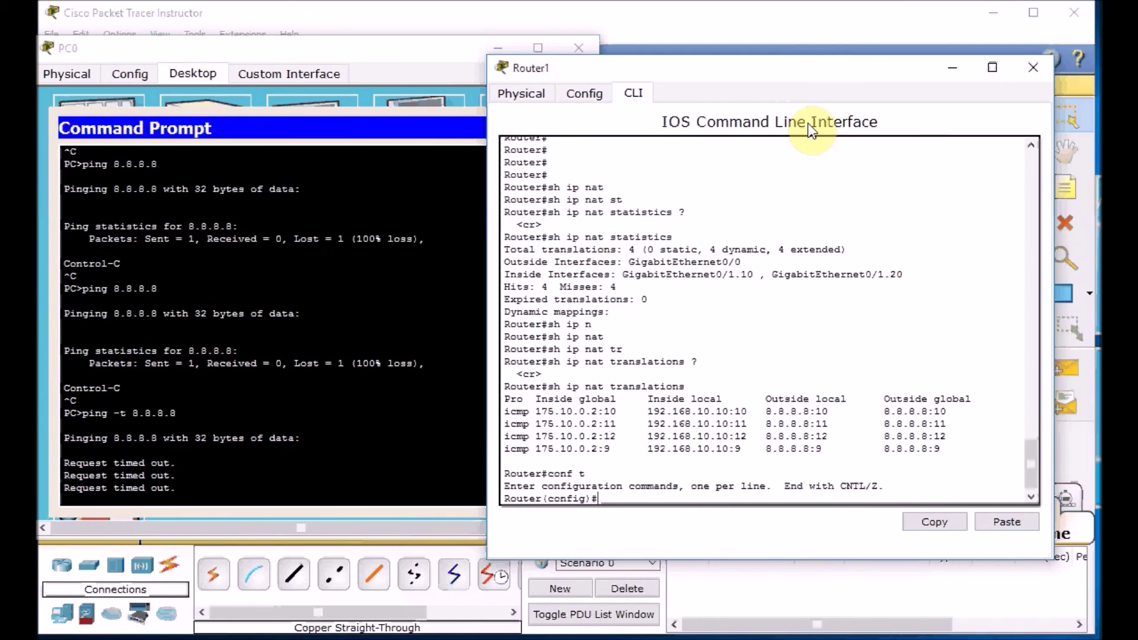
Step: In standard access list NAT-LAN, add permit 192.168.20.0 0.0.0.255
text(ip acc)
key(Tab)
text(st)
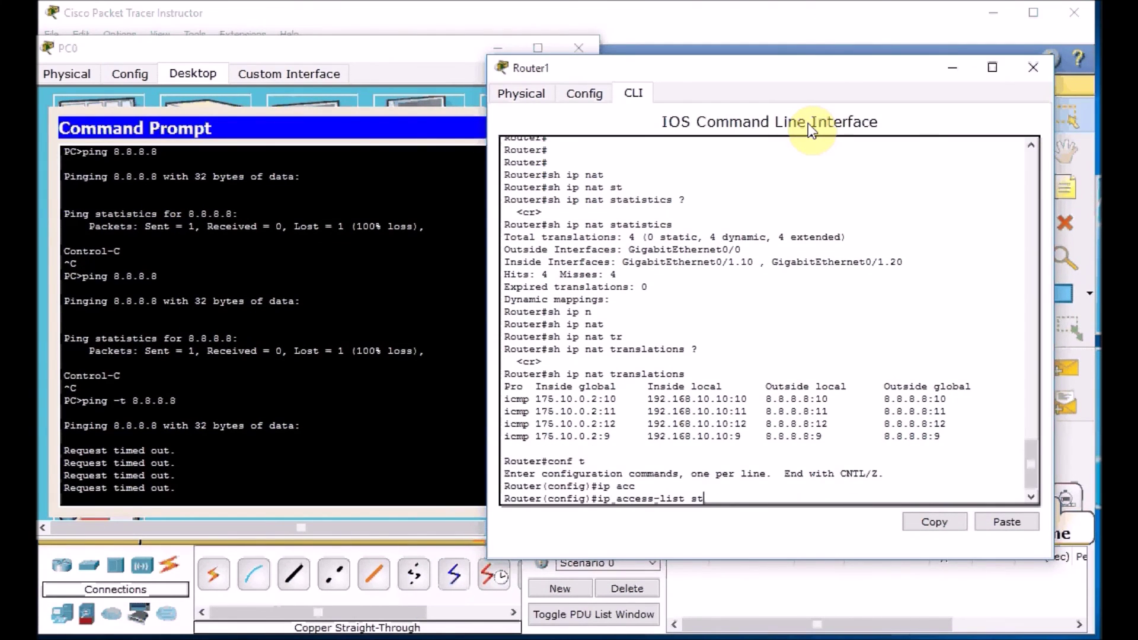
key(Tab)
text(NAT-LA)
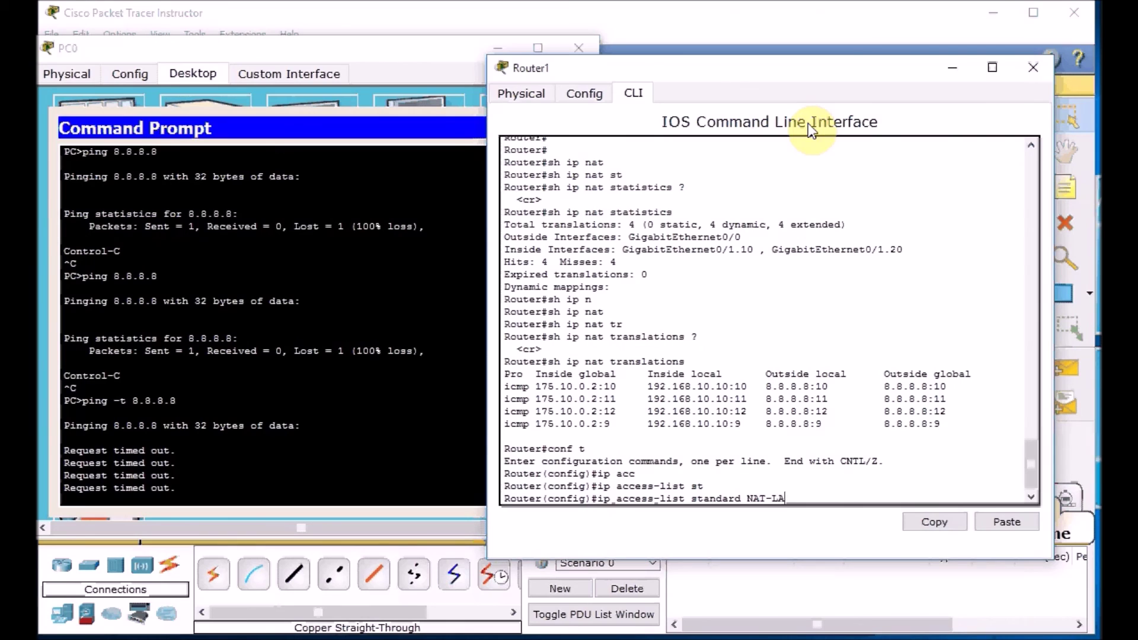
text(N)
key(Return)
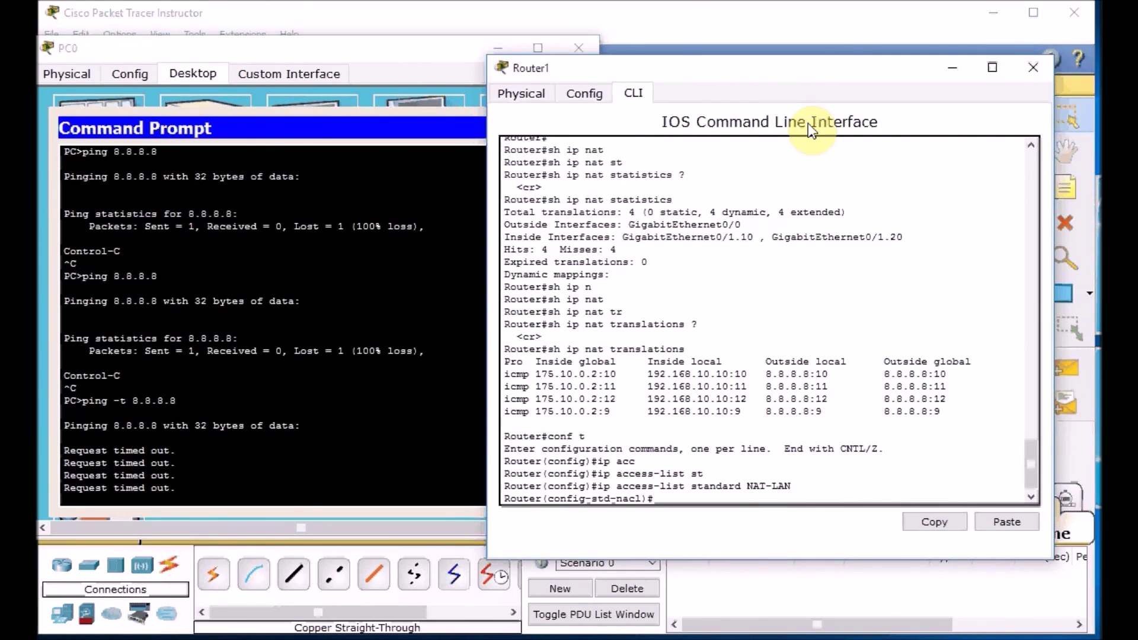
text(per)
key(Tab)
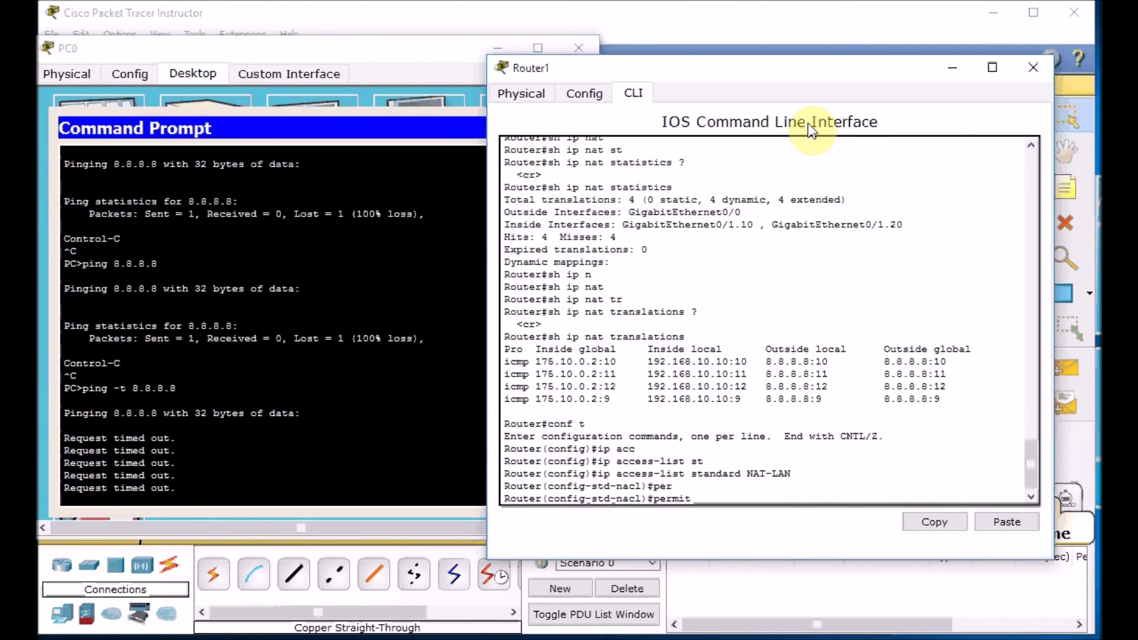
text(192.168.20.0 0.)
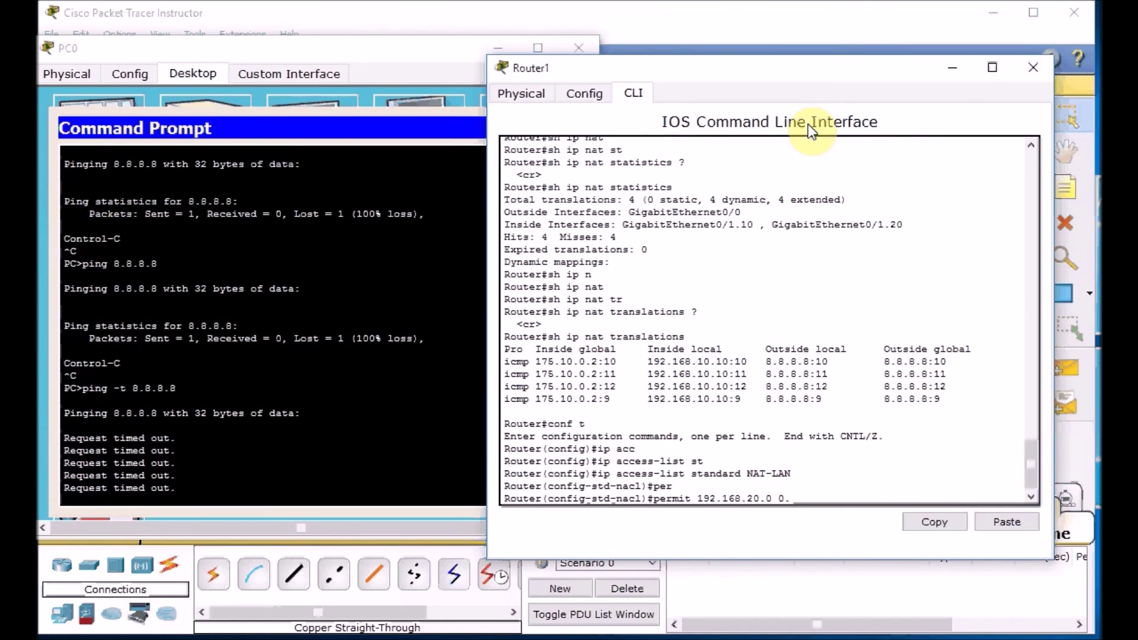
text(0.0.255)
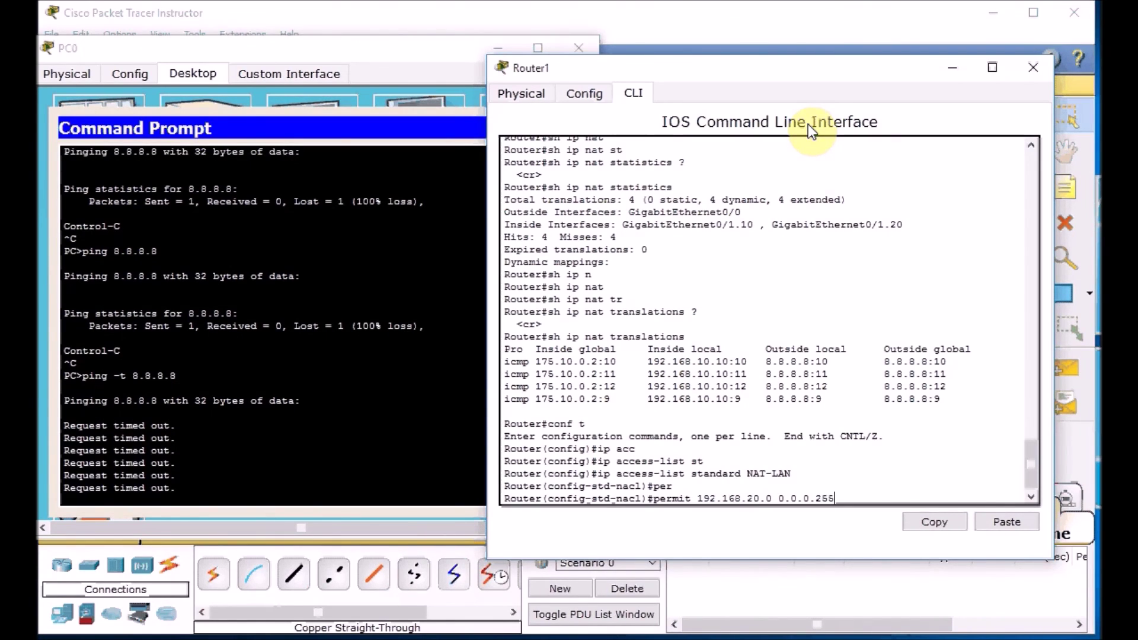
key(Return)
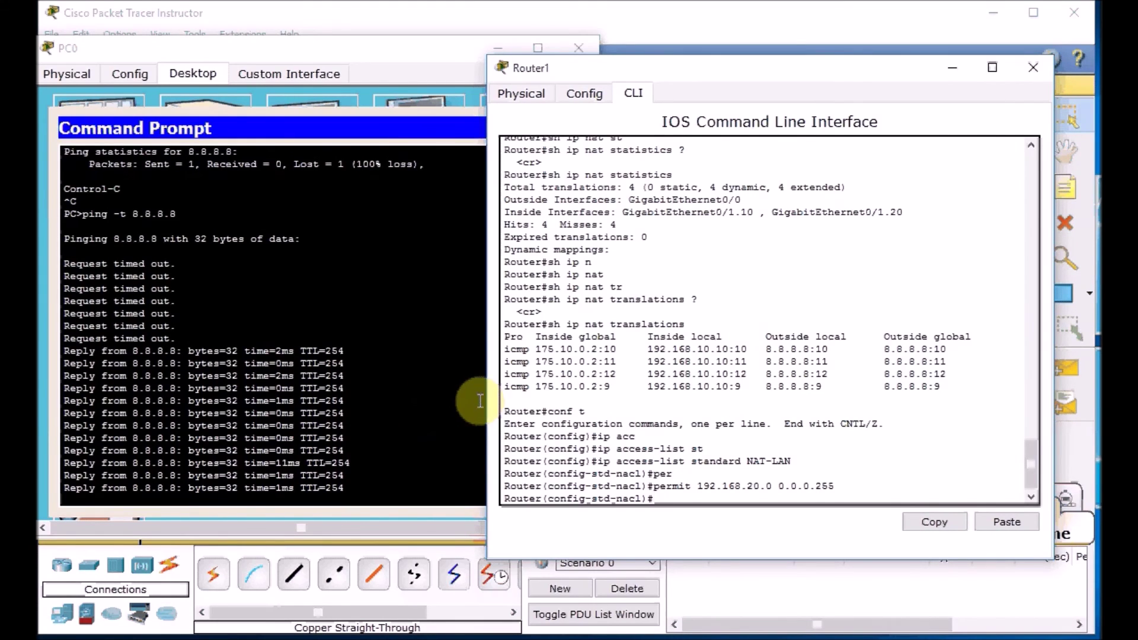
Step: Exit configuration mode and run show ip nat translations, now listing 192.168.20.10 entries
key(ctrl+z)
key(Return)
key(Return)
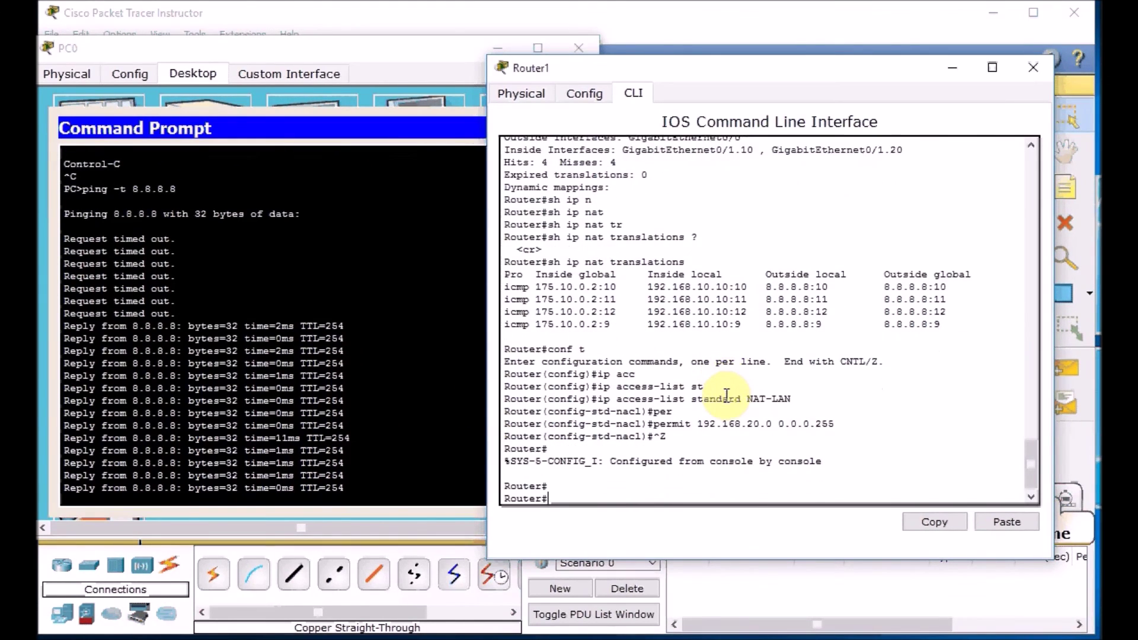
key(Return)
text(sh ip na)
key(Tab)
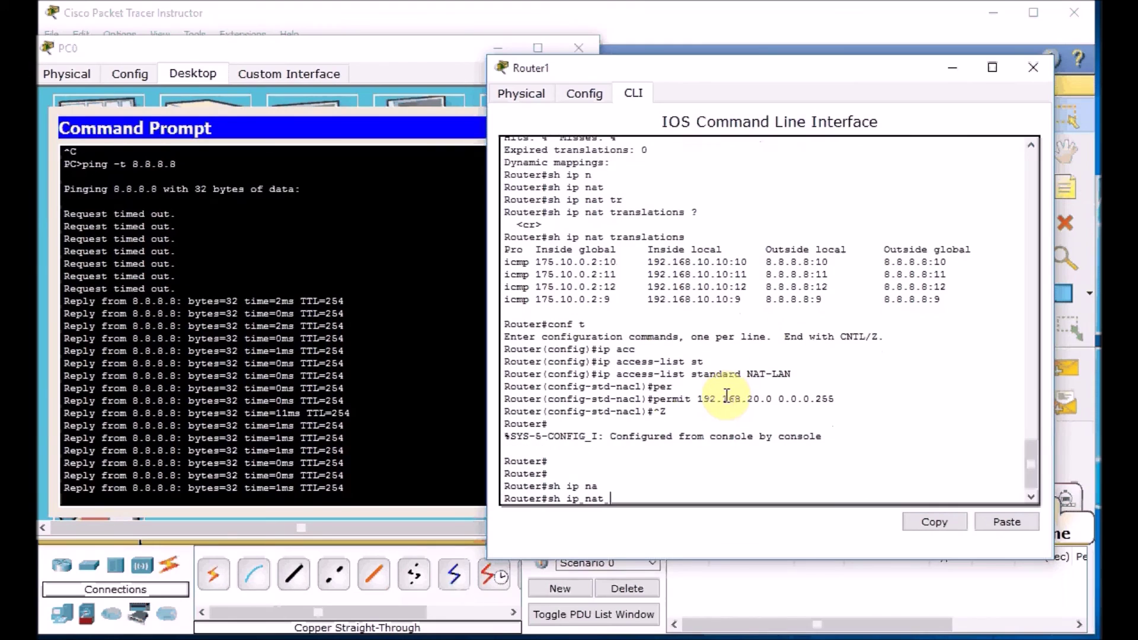
text(tr)
key(Tab)
key(Return)
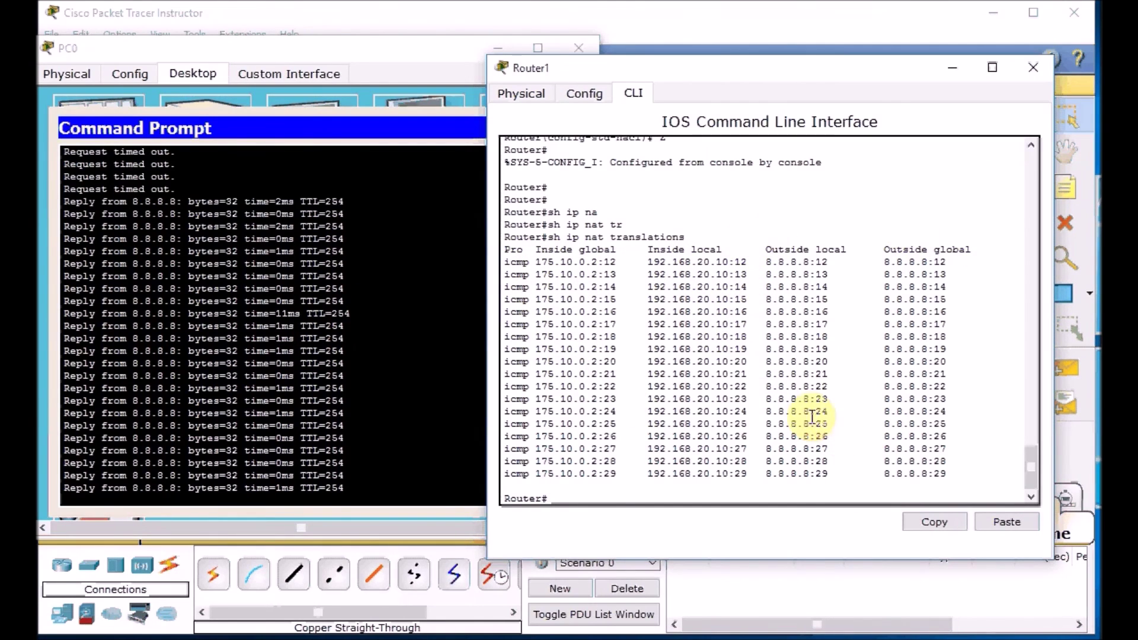
click(449, 388)
Step: Stop PC0's continuous ping and close its Command Prompt, PC0 and Router1 windows
key(ctrl+c)
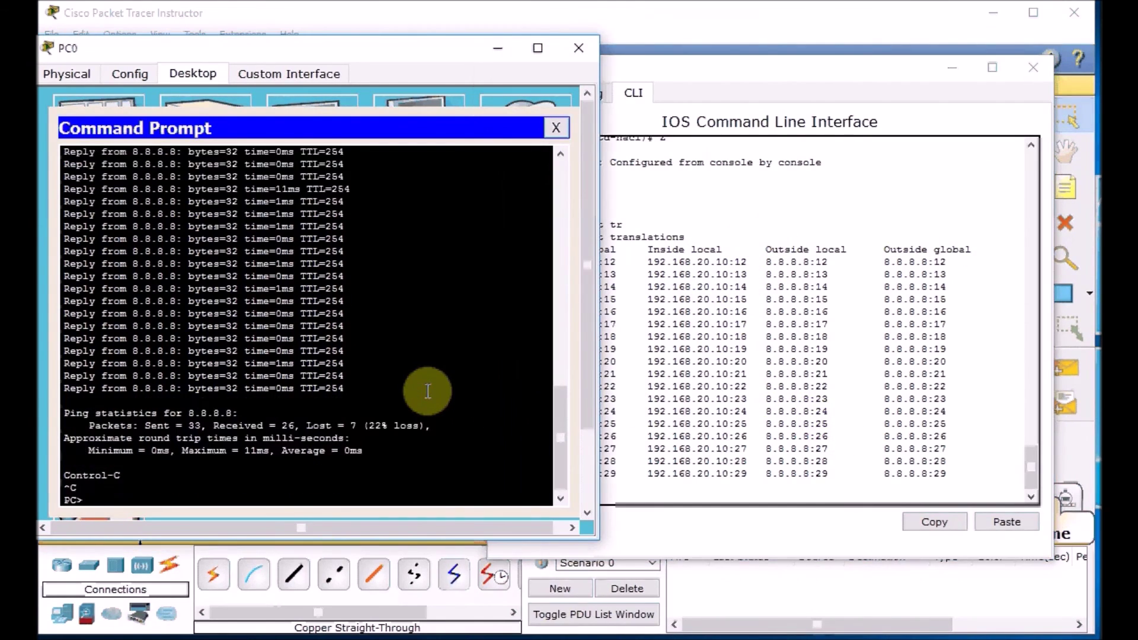
click(558, 126)
click(579, 48)
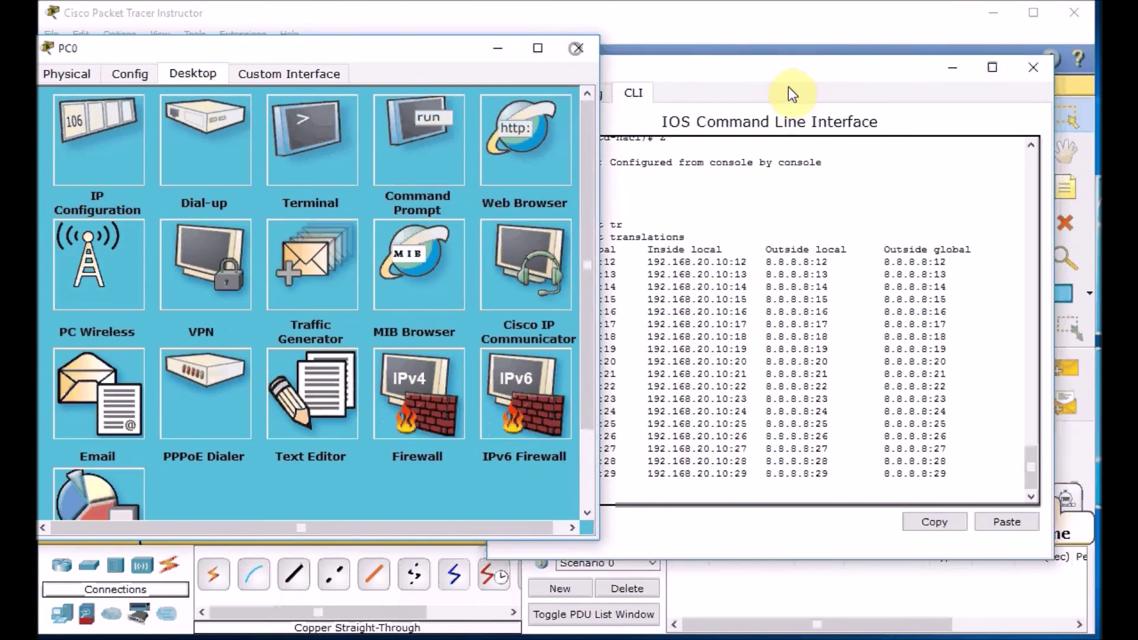
click(1032, 67)
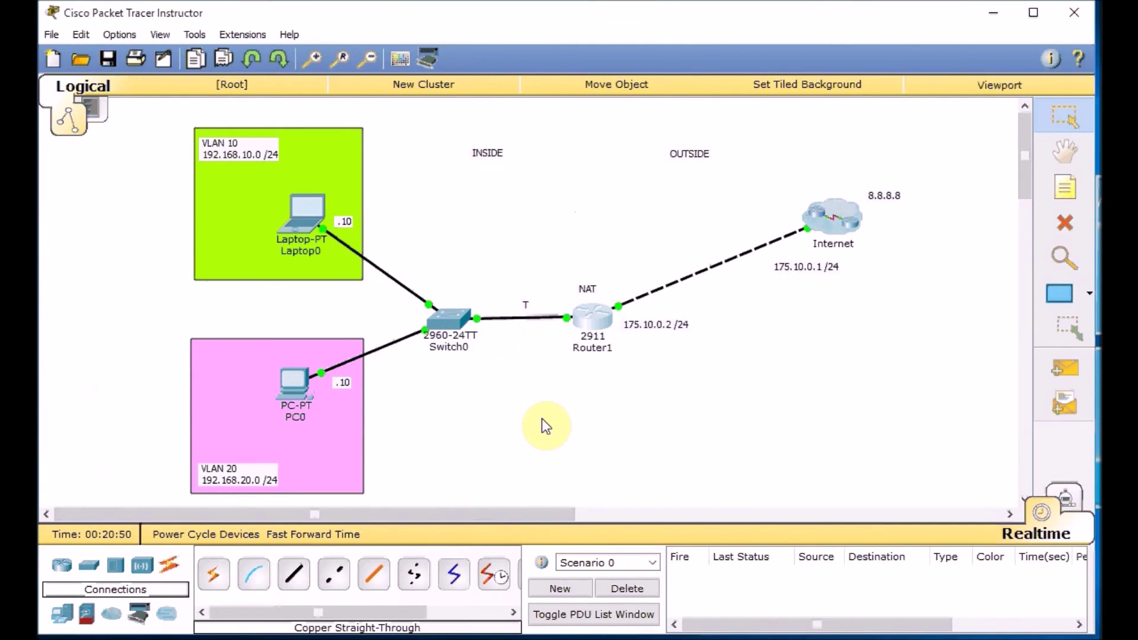